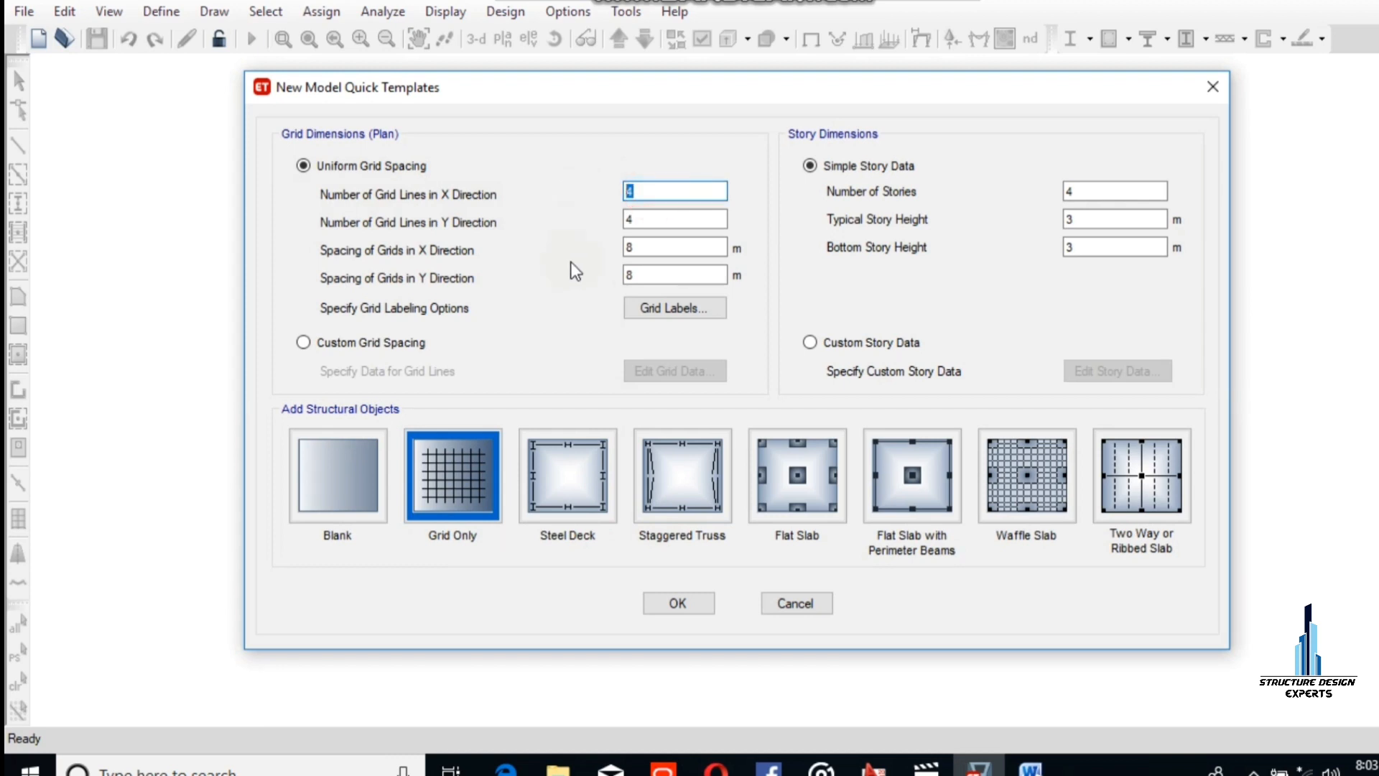
# Step: Switch the new model to custom grid spacing and display its grid data as spacing
pyautogui.click(304, 343)
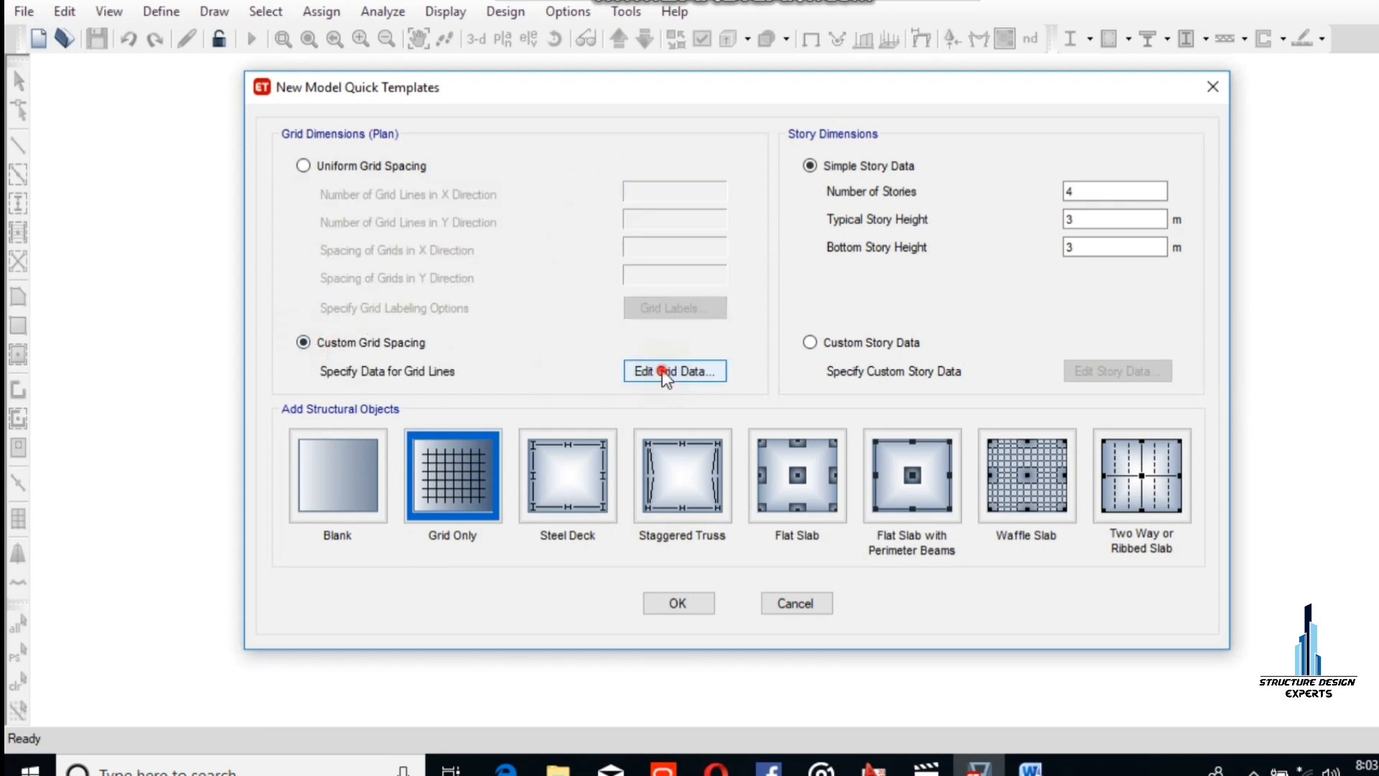
pyautogui.click(662, 371)
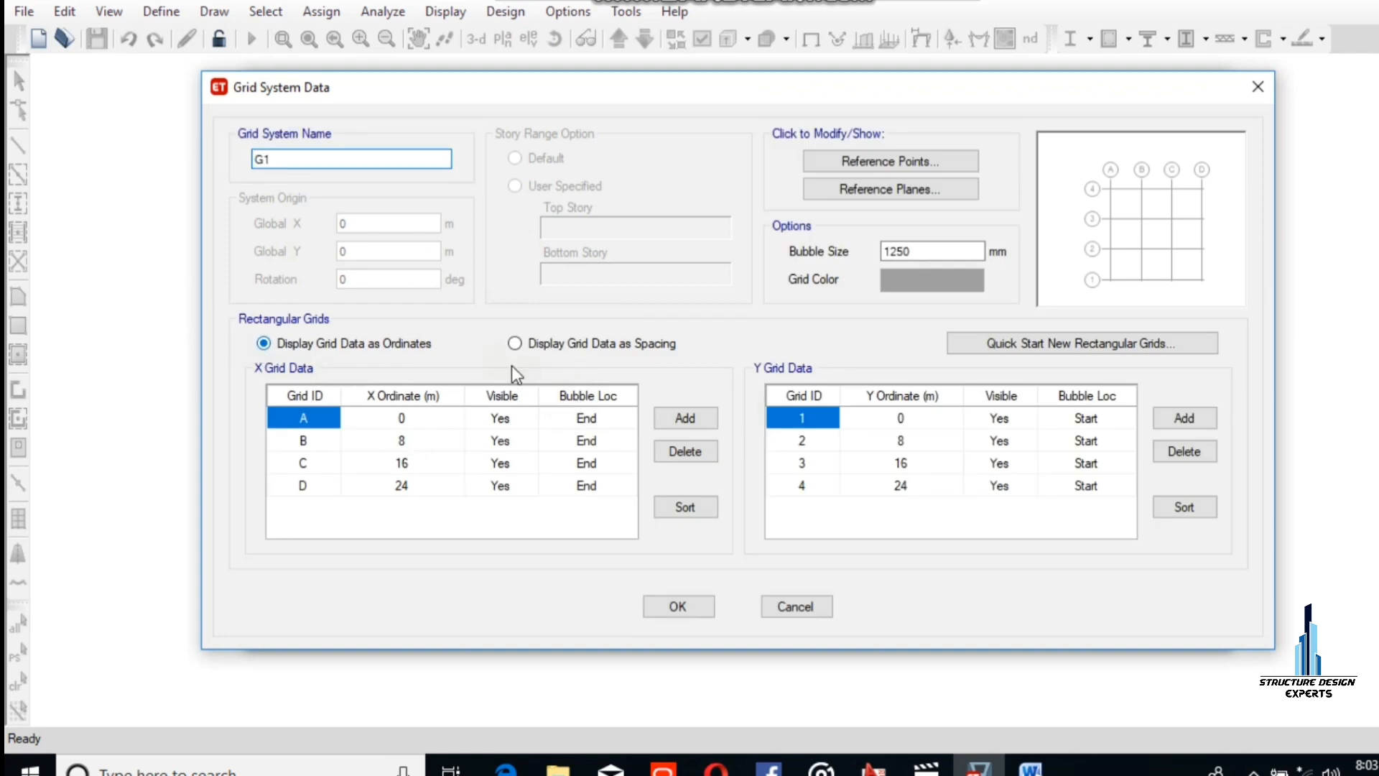
pyautogui.click(515, 344)
# Step: Set the X grid spacings to 6 m for A, 2.5 m for B and 6 m for C
pyautogui.click(418, 423)
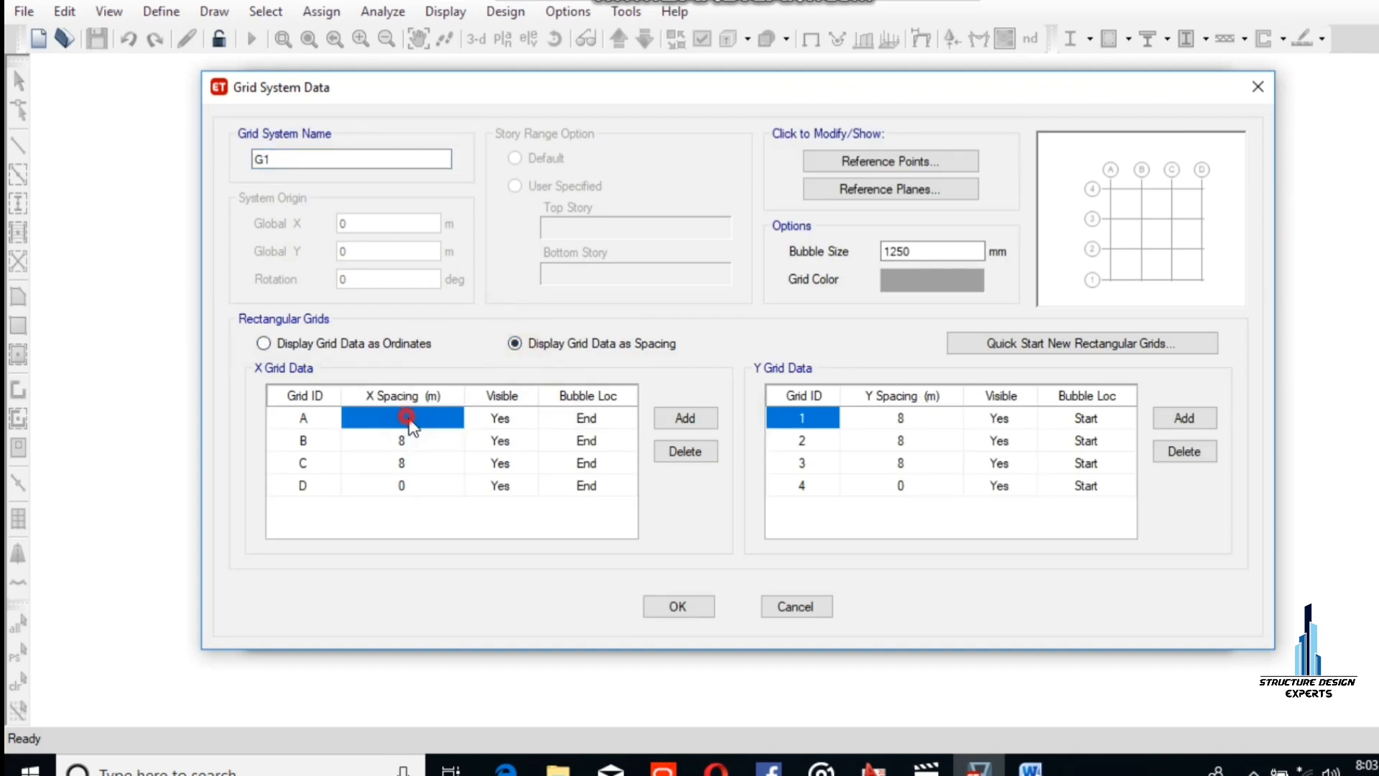
pyautogui.click(416, 418)
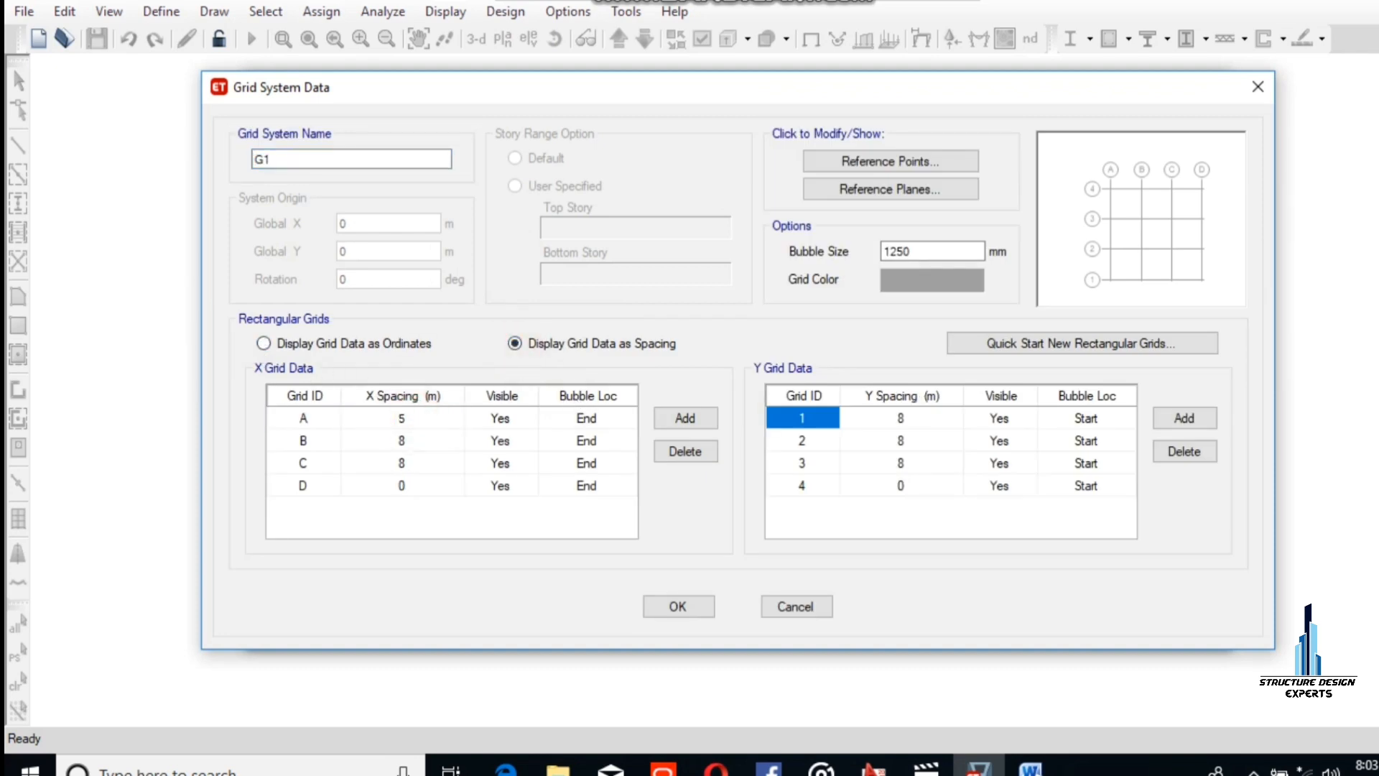
pyautogui.write('5')
pyautogui.click(417, 445)
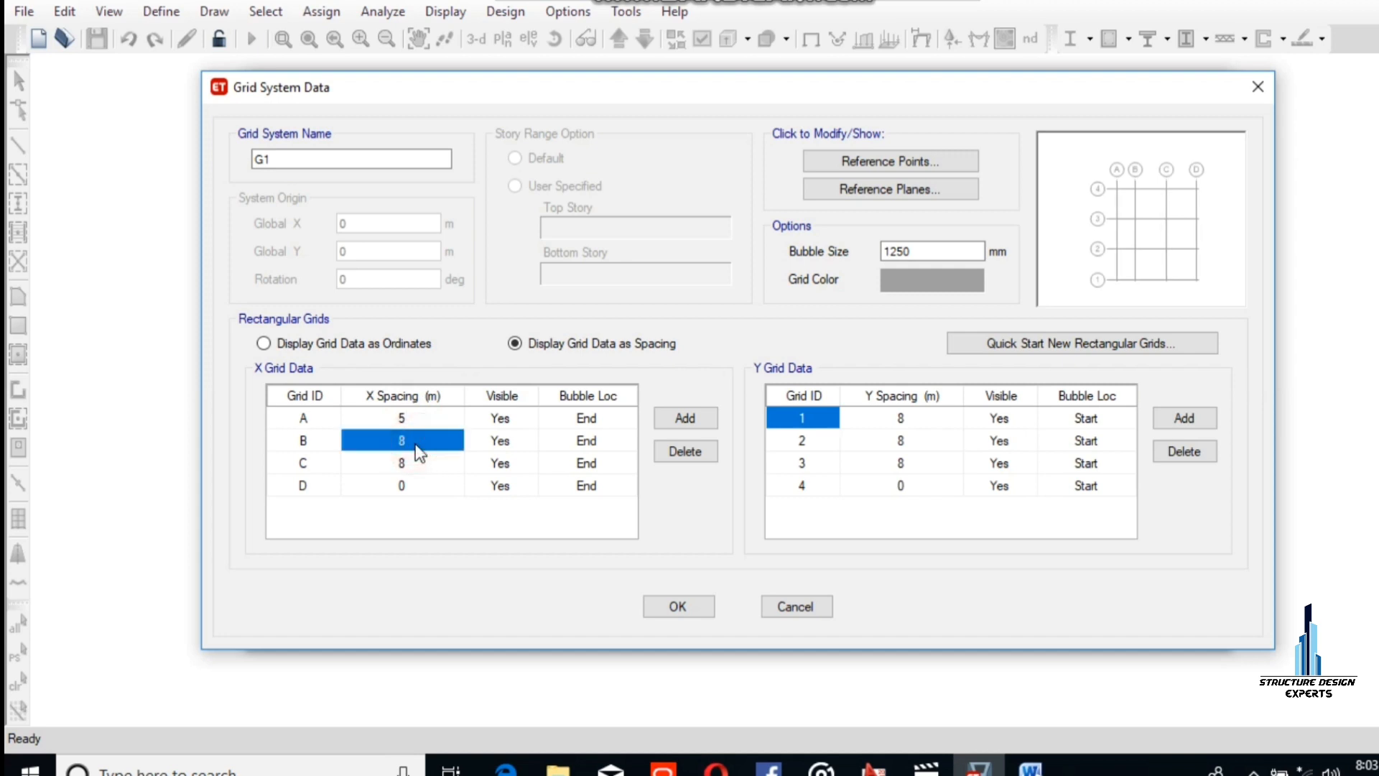
pyautogui.write('2.5')
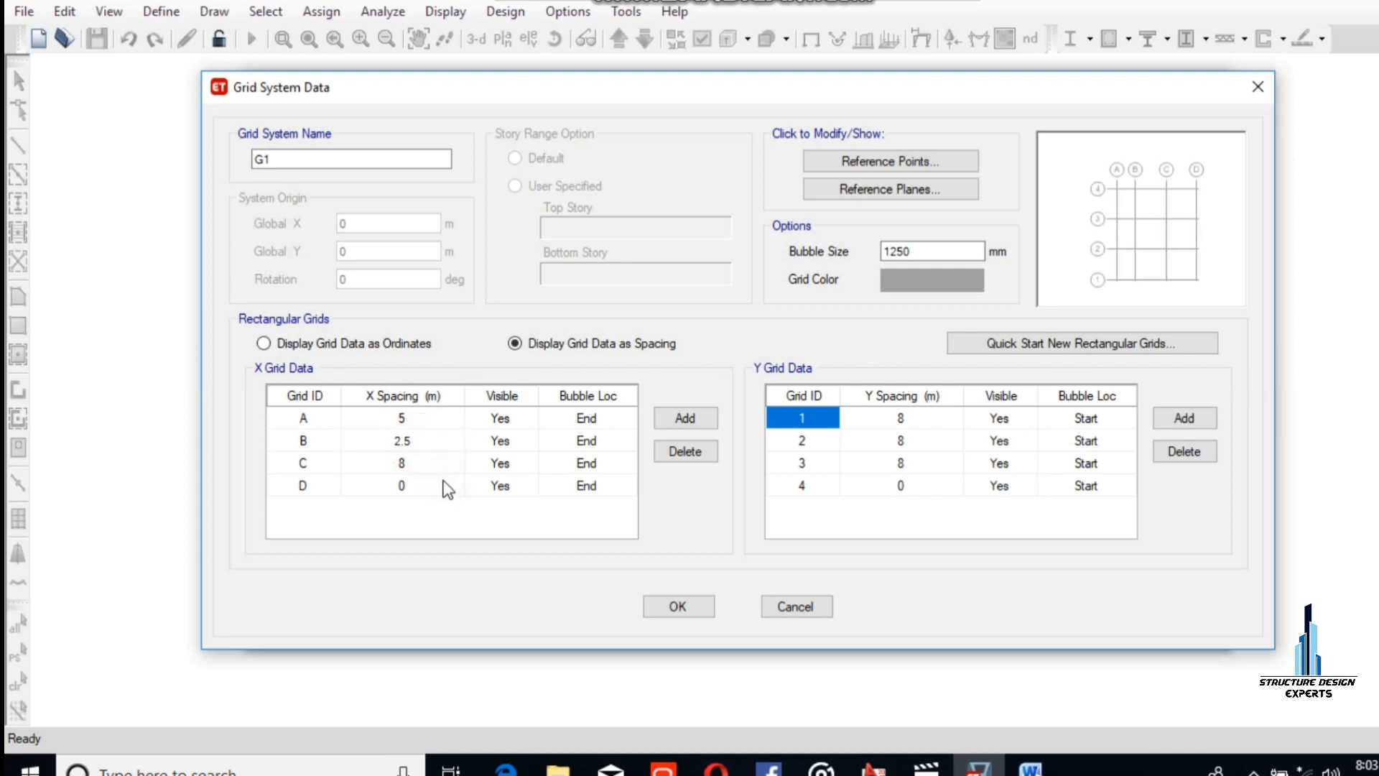
pyautogui.click(402, 463)
pyautogui.write('6')
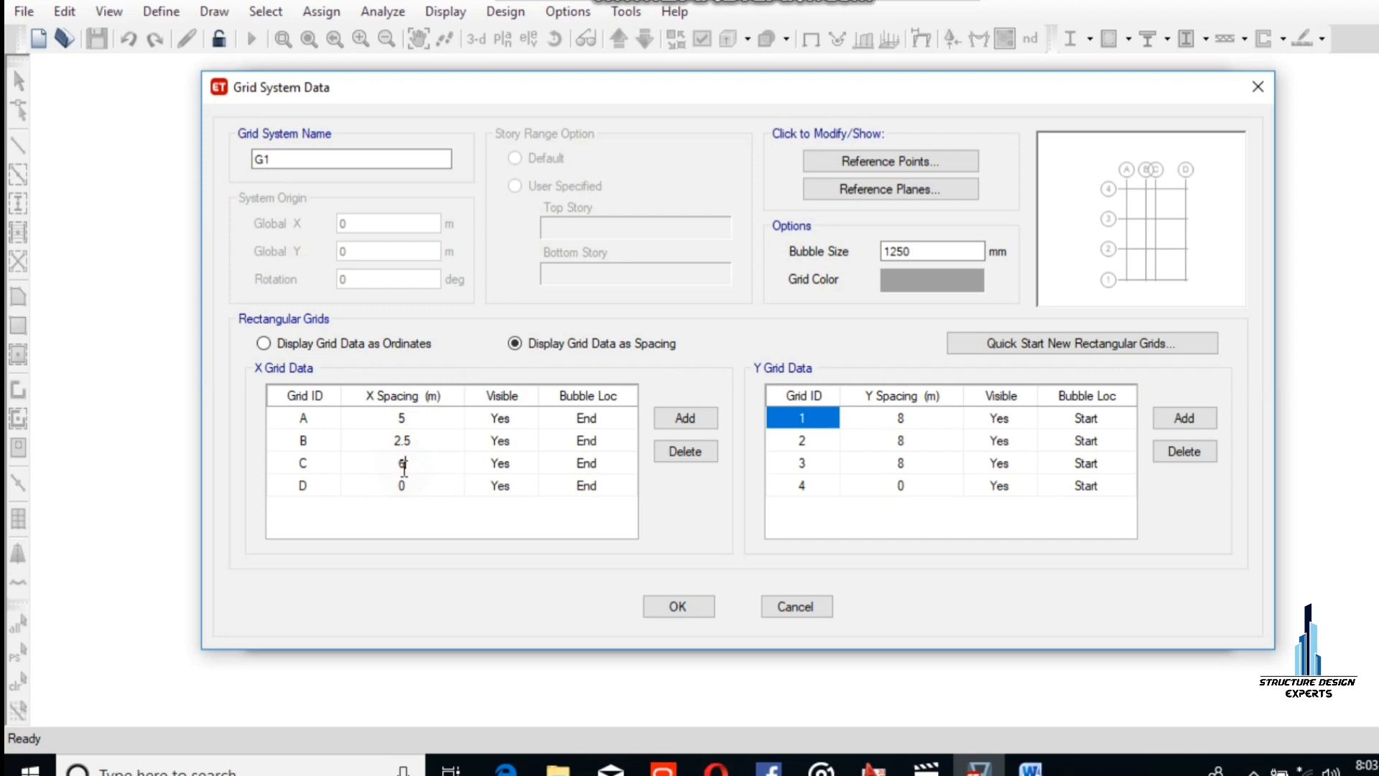
pyautogui.click(402, 417)
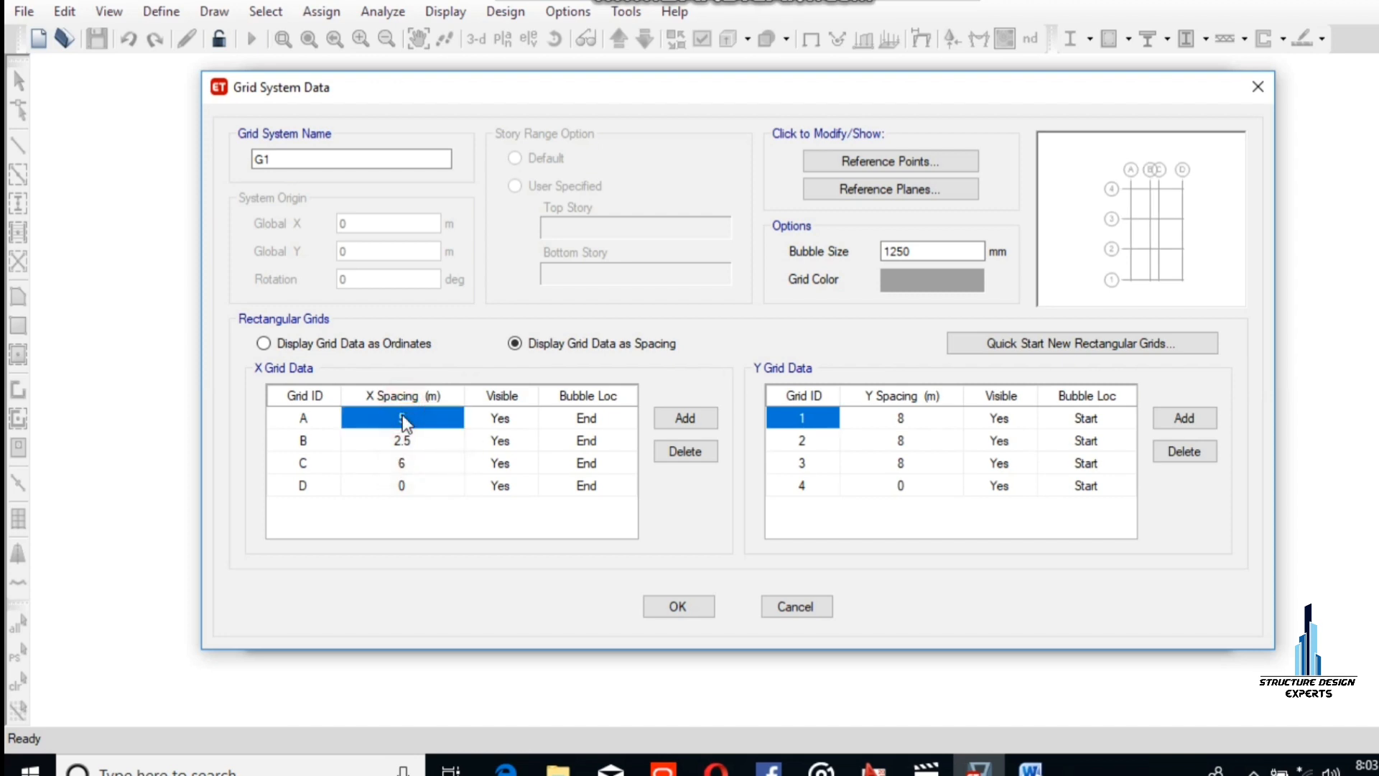
pyautogui.write('6')
# Step: Set the Y grid spacings to 6 m for 1, 2.5 m for 2 and 6 m for 3, and accept the grid data
pyautogui.click(923, 426)
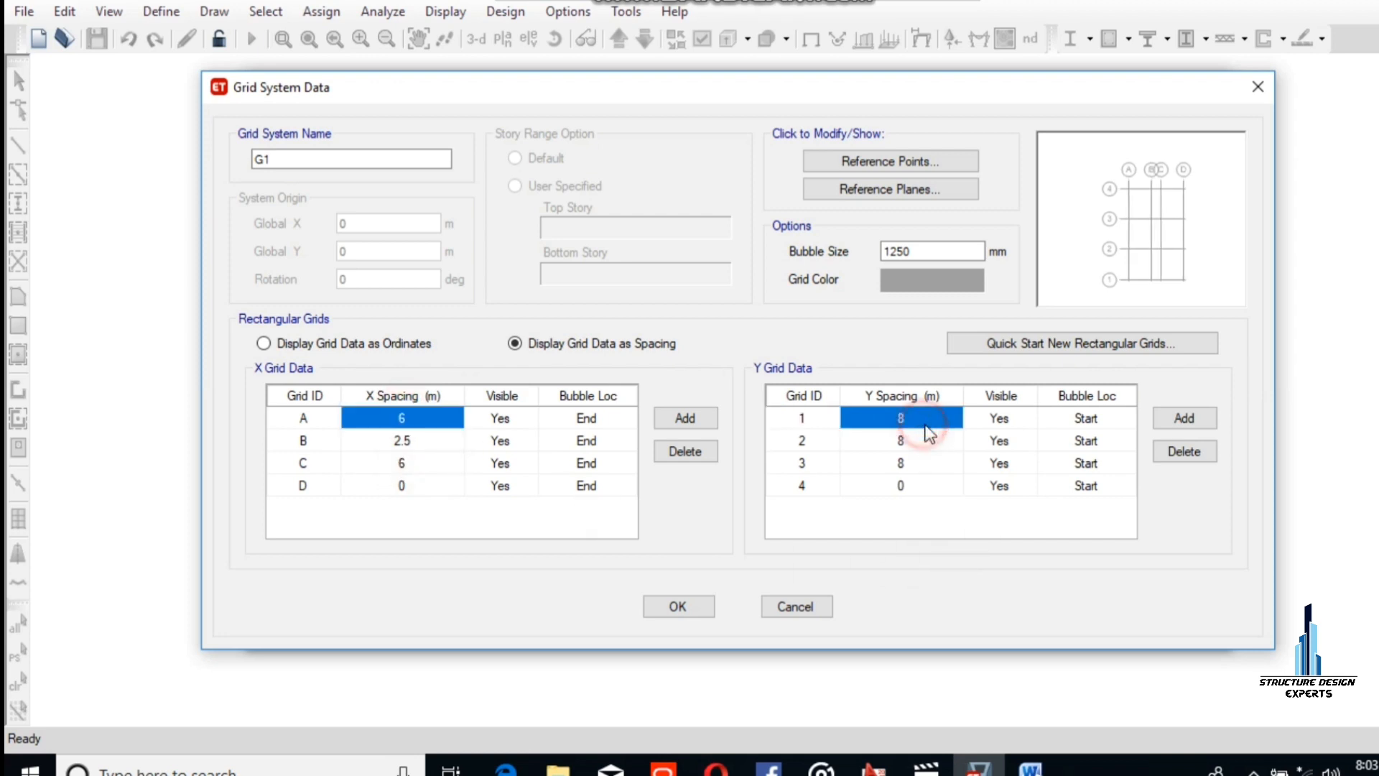
pyautogui.write('6')
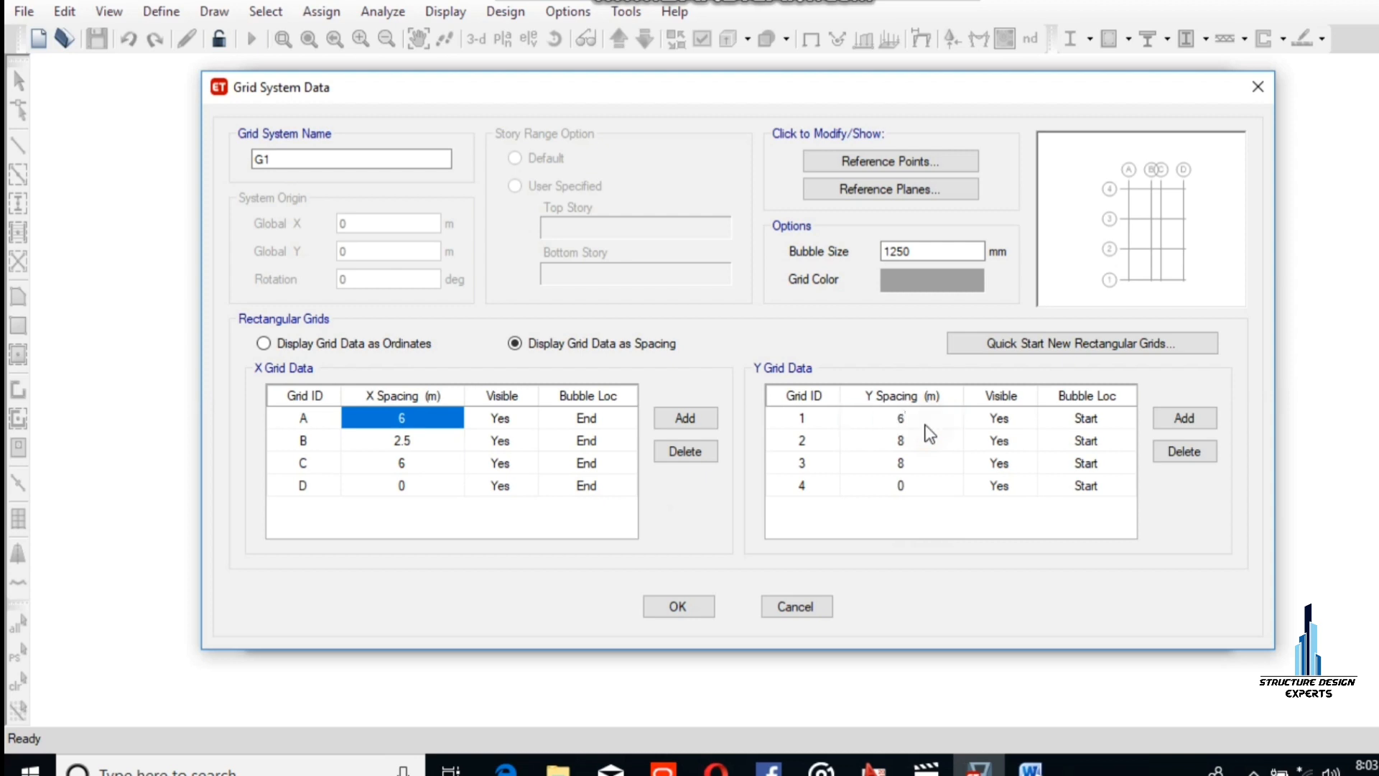
pyautogui.click(907, 449)
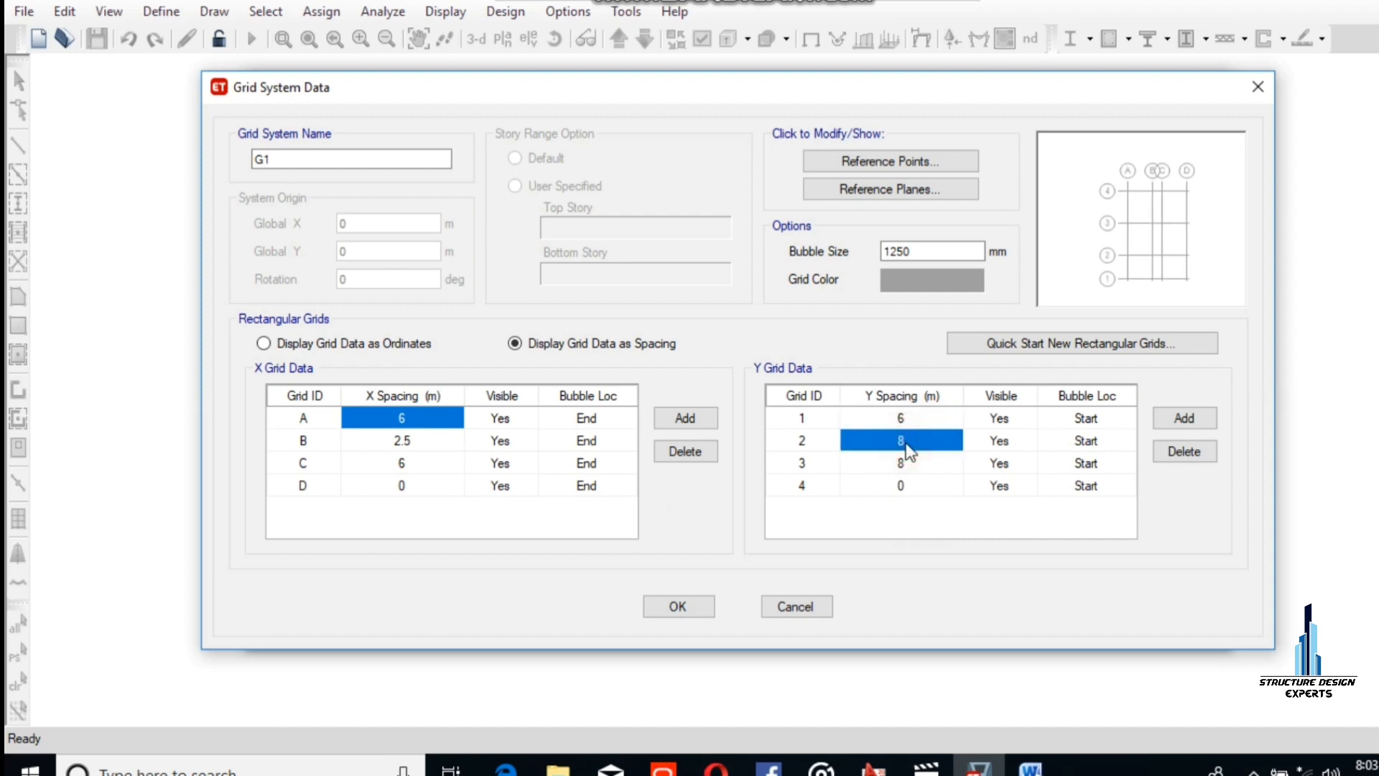
pyautogui.write('2.5')
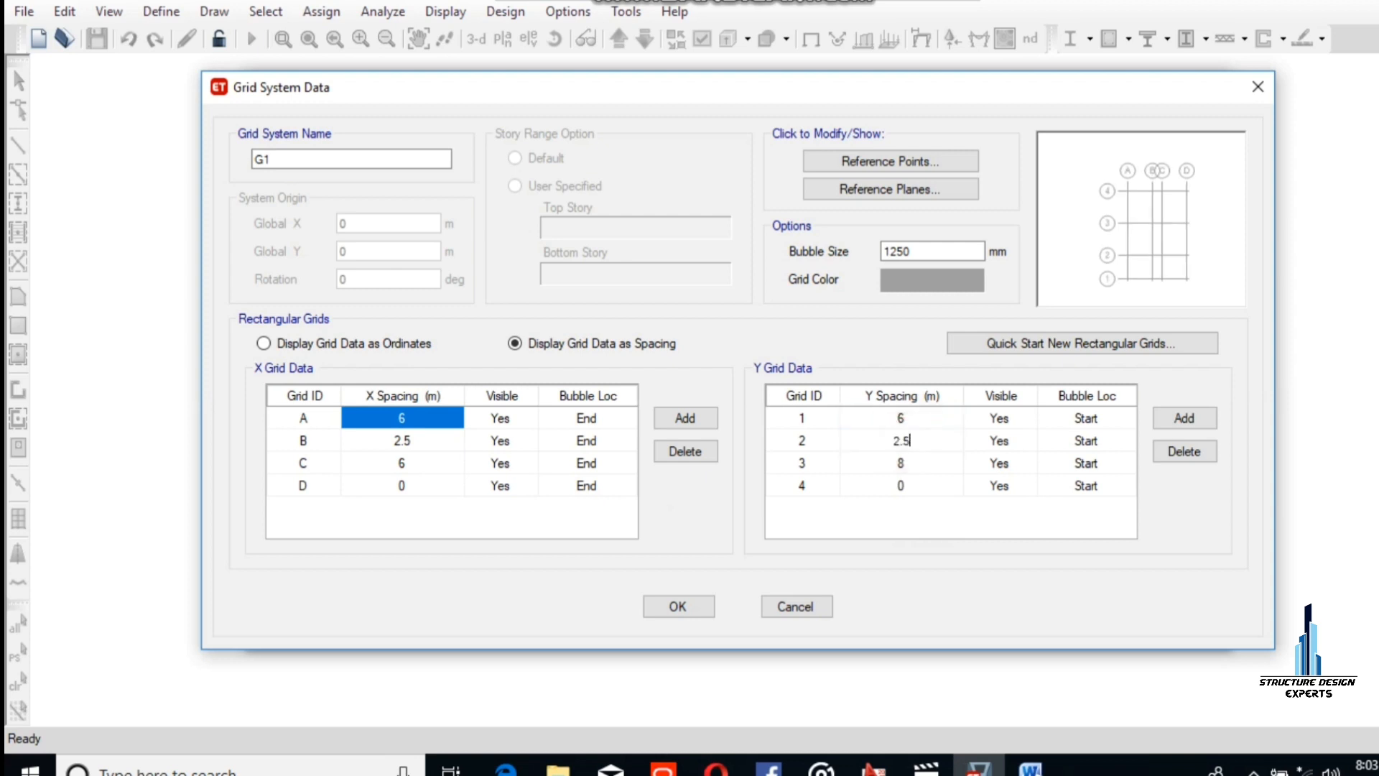
pyautogui.click(901, 463)
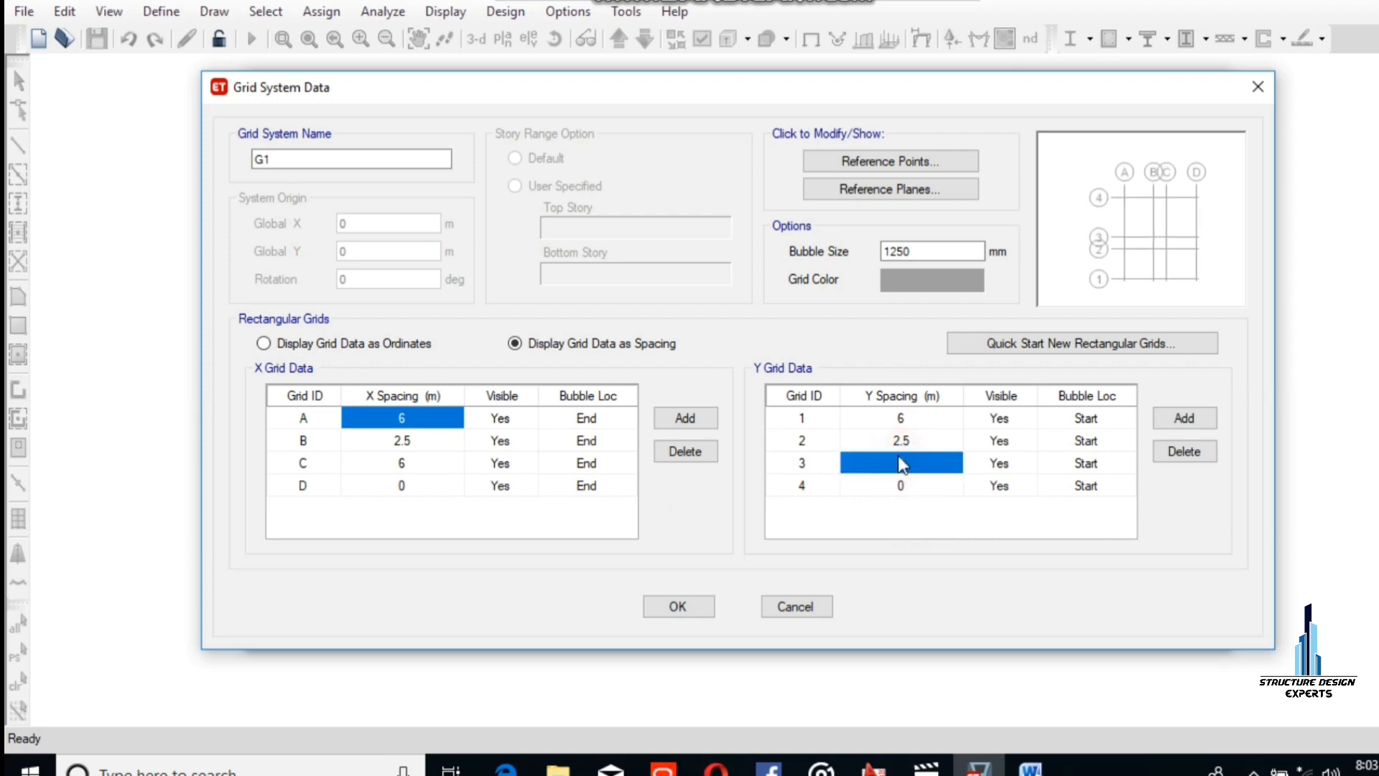
pyautogui.write('6')
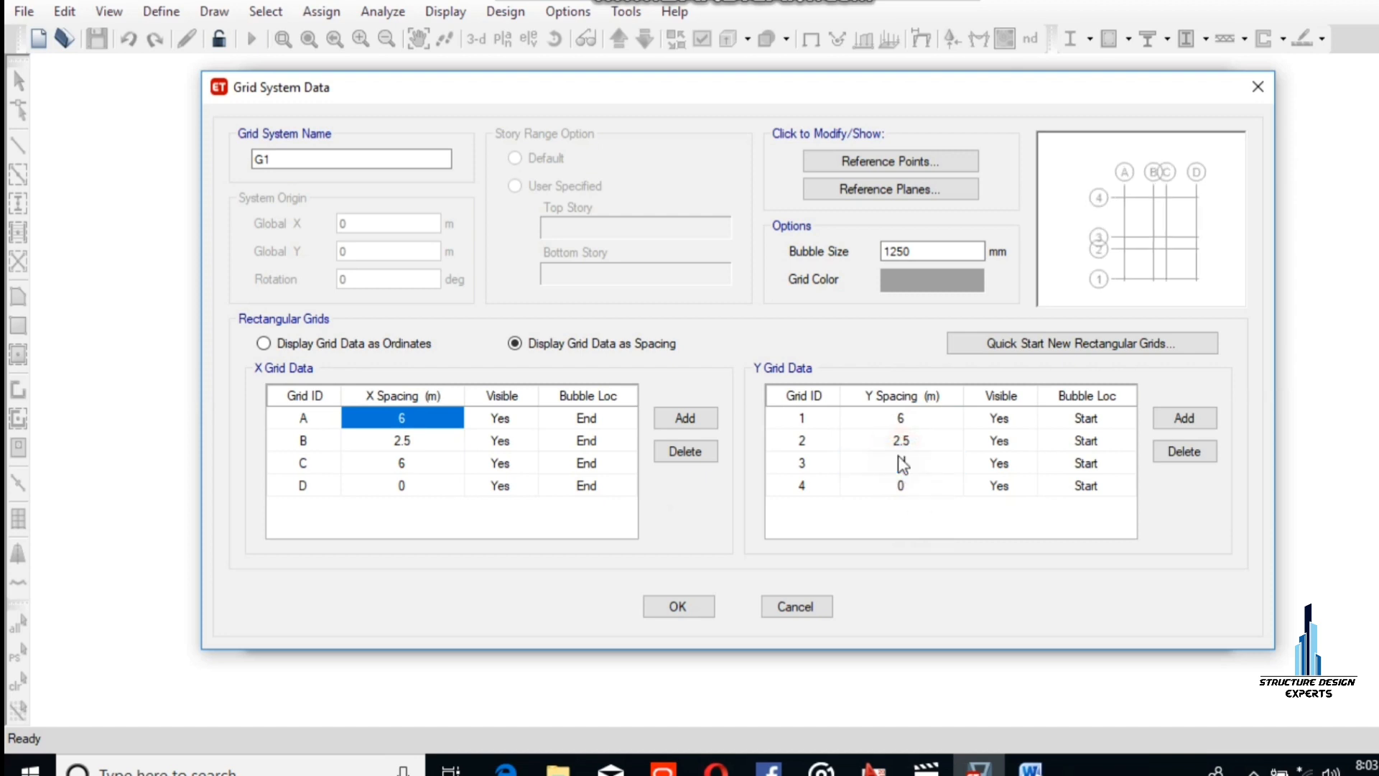
pyautogui.click(938, 490)
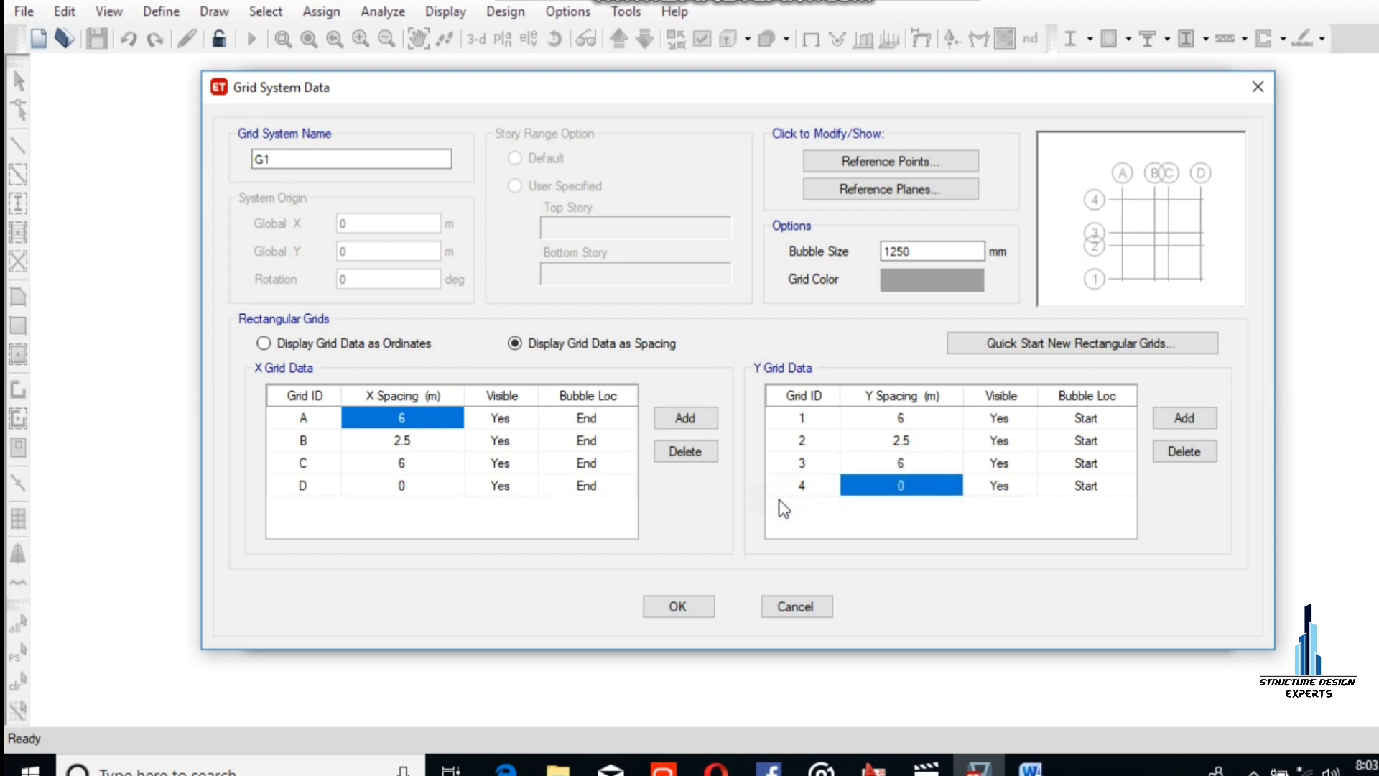
pyautogui.click(675, 607)
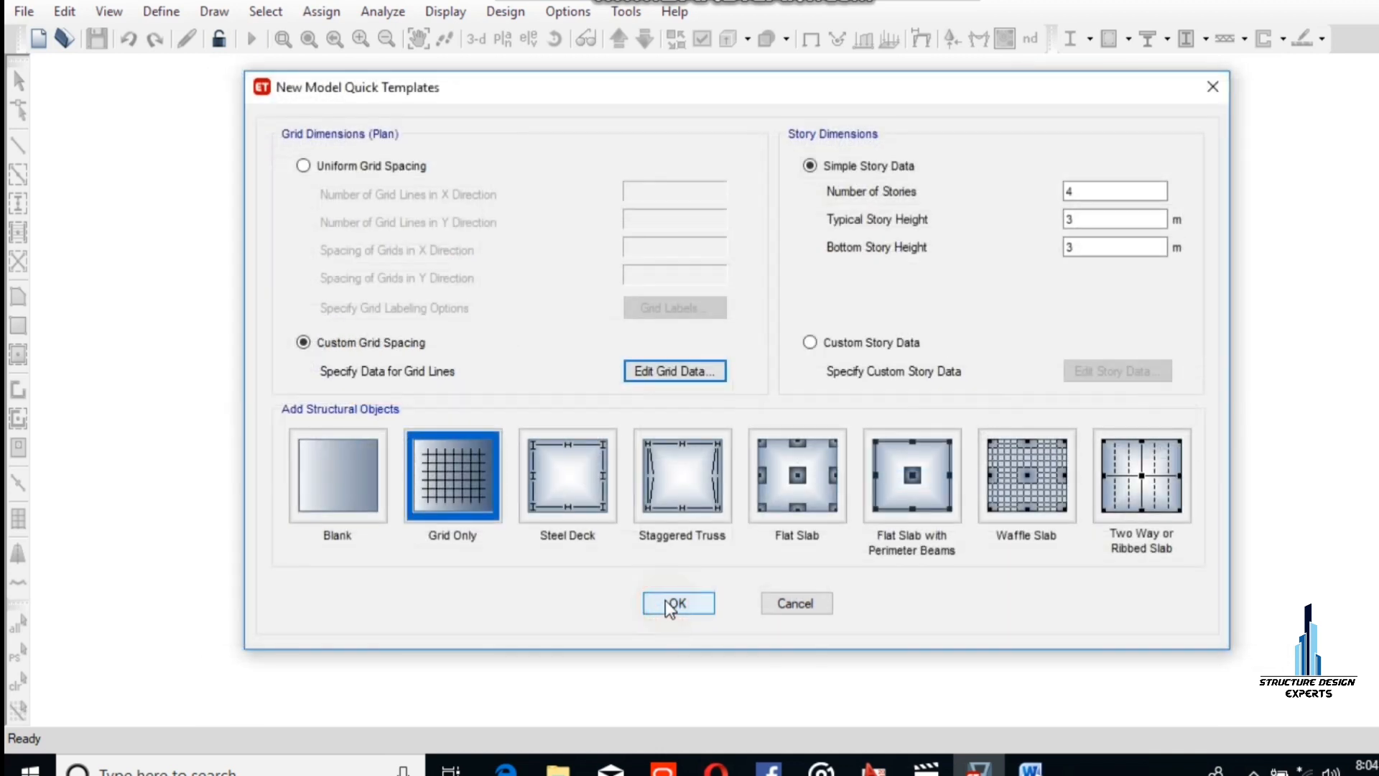
# Step: Create the Grid Only model with 1 story and typical and bottom story heights of 3.5 m
pyautogui.doubleClick(1110, 193)
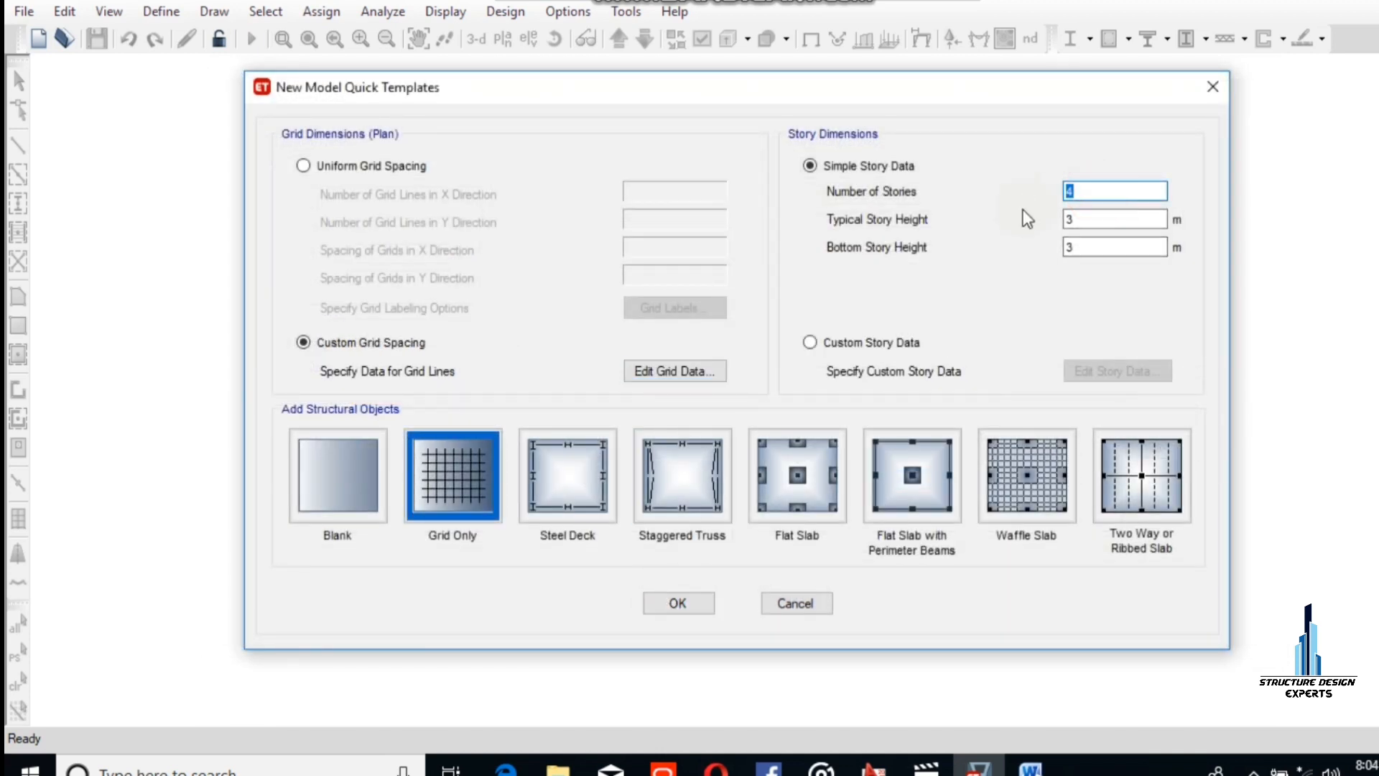
pyautogui.write('1')
pyautogui.doubleClick(1084, 246)
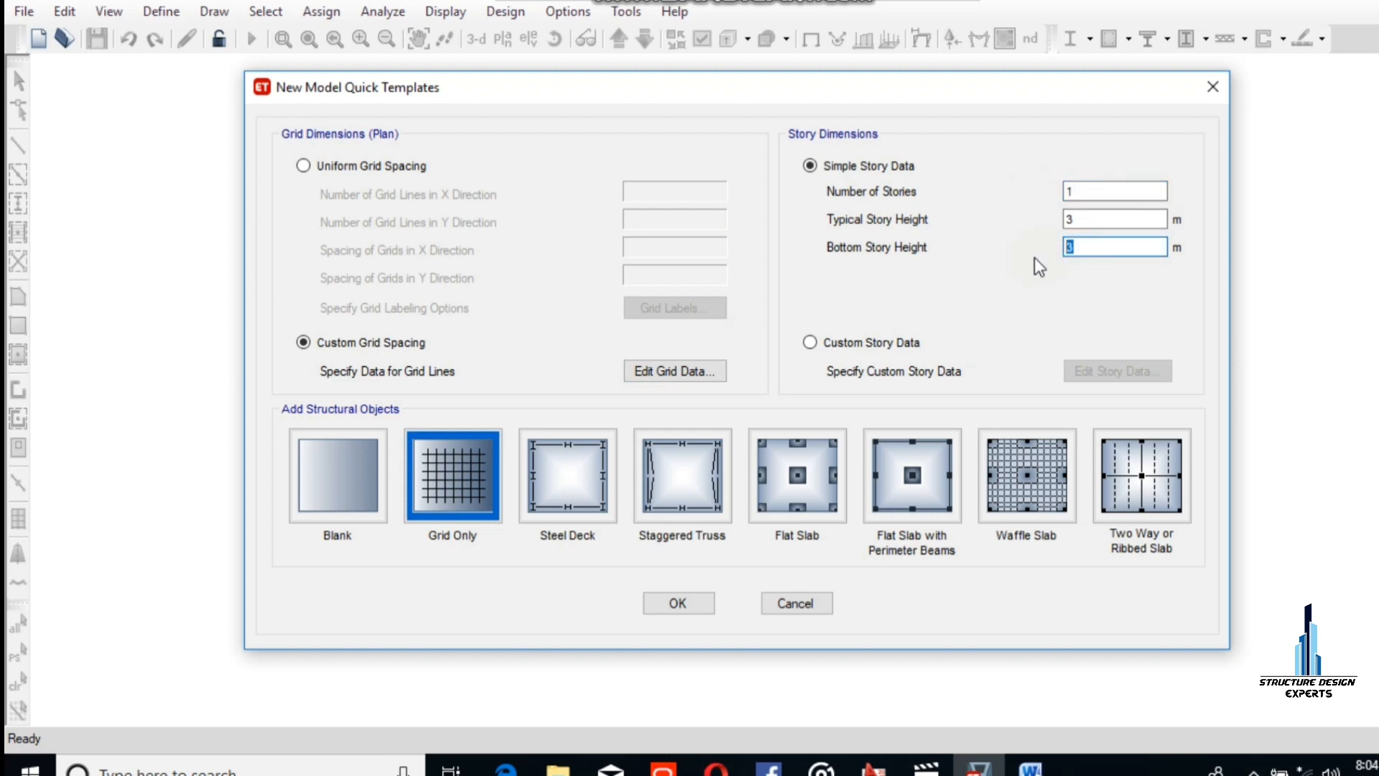
pyautogui.write('4.')
pyautogui.doubleClick(1077, 219)
pyautogui.write('3.')
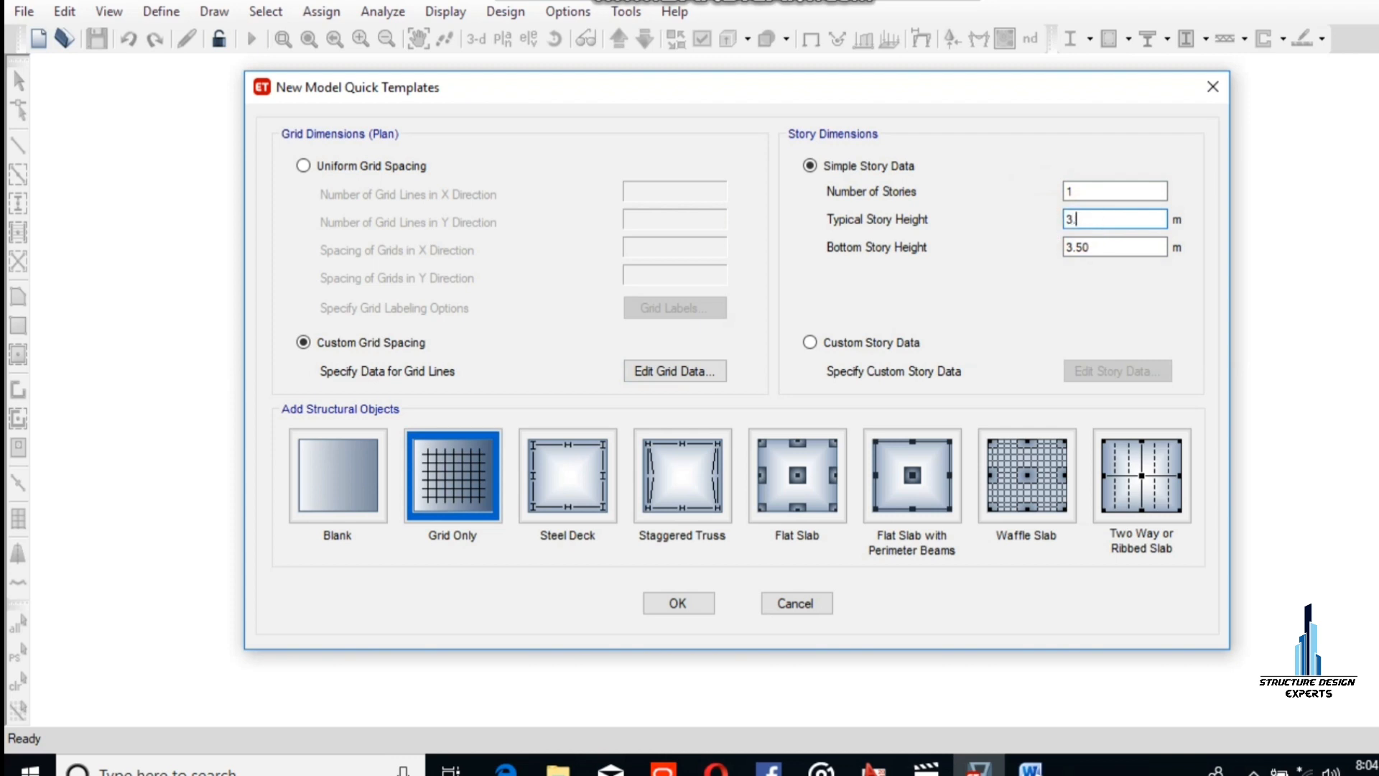
pyautogui.write('5')
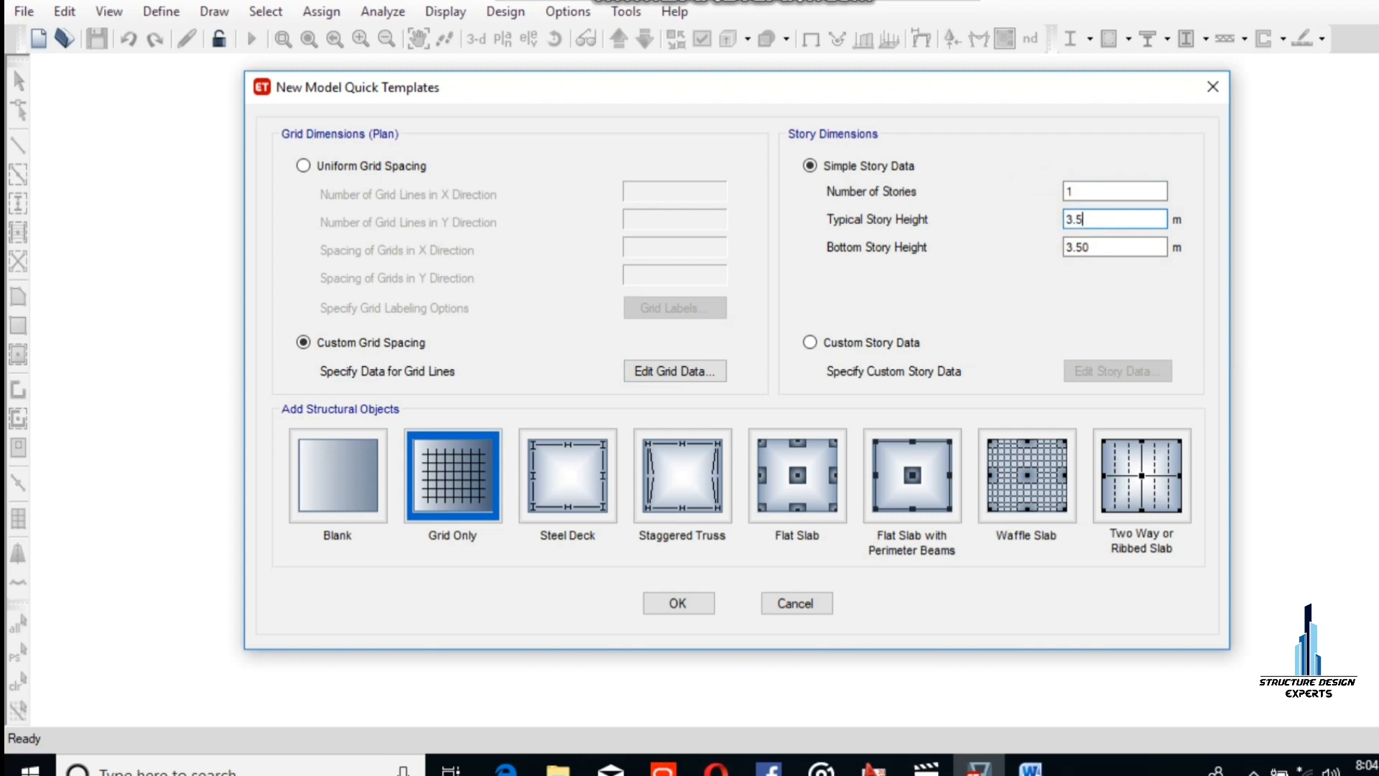
pyautogui.click(441, 497)
pyautogui.click(679, 603)
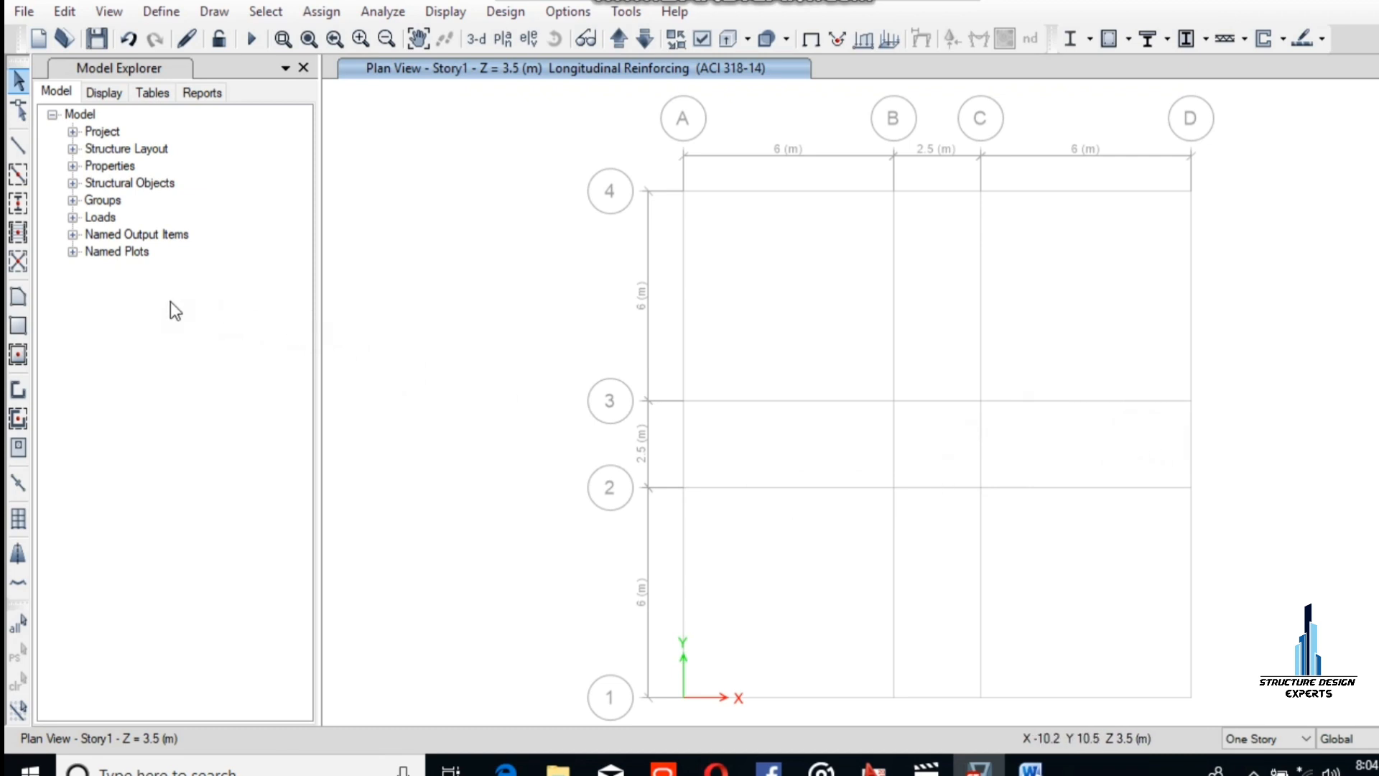
# Step: Quick-draw columns with section C1 200*200 at all grid intersections of the Story1 plan
pyautogui.click(18, 204)
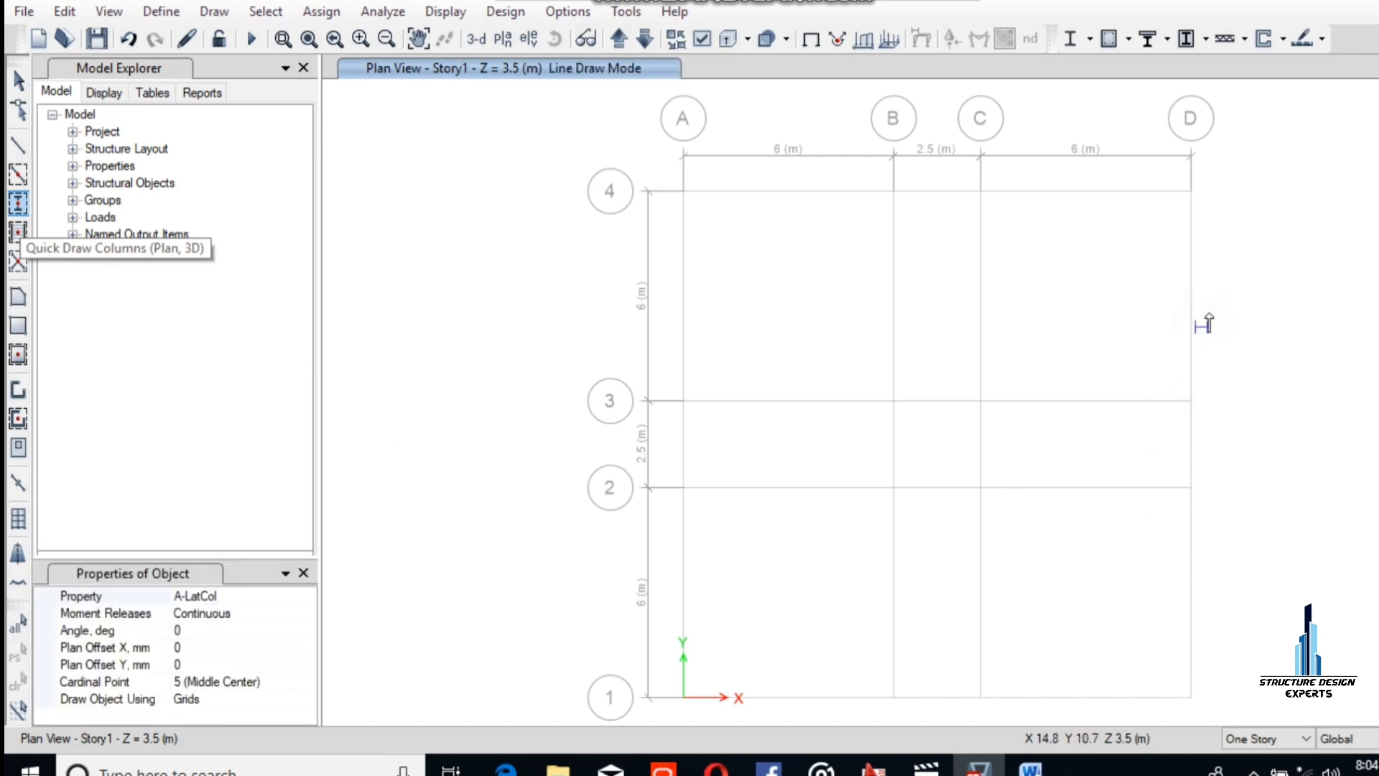
pyautogui.click(246, 596)
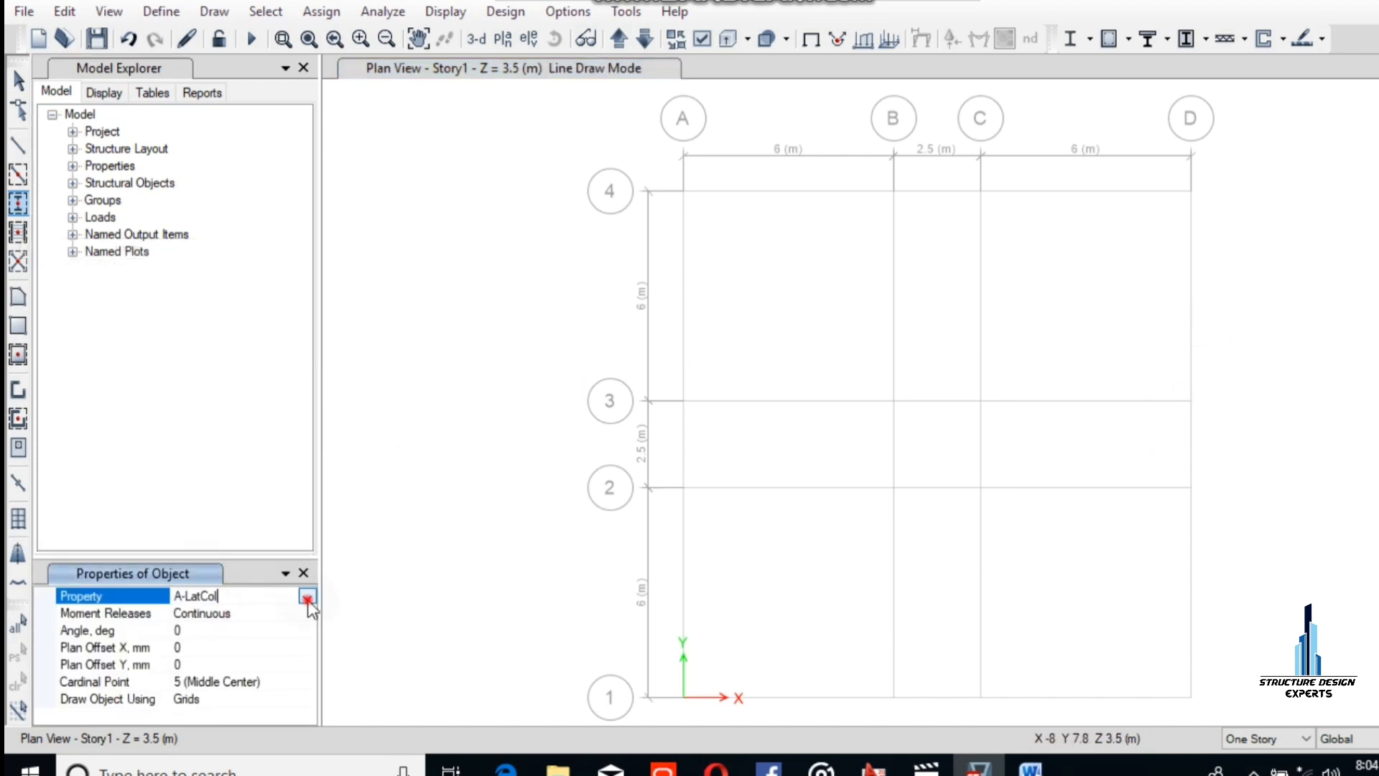
pyautogui.click(306, 596)
pyautogui.scroll(-1, 262, 663)
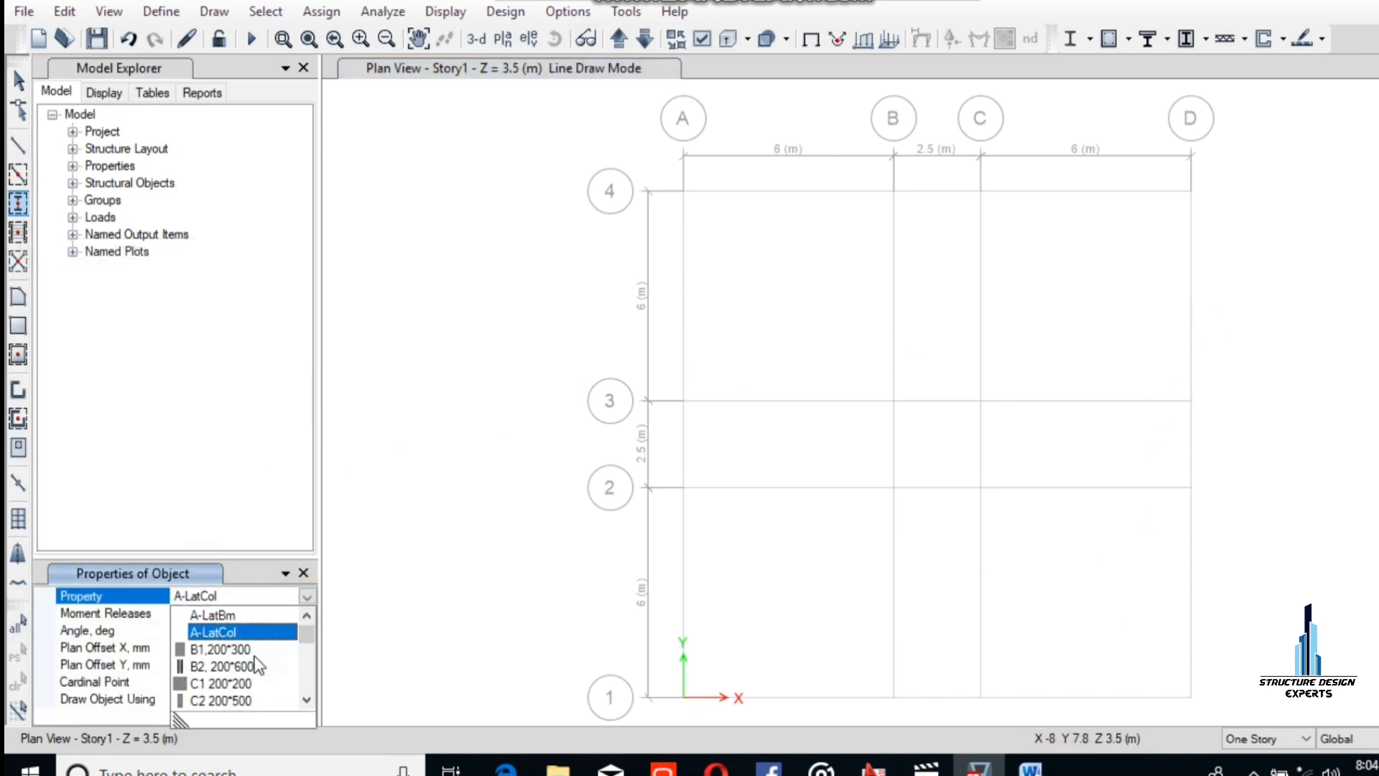
pyautogui.click(231, 685)
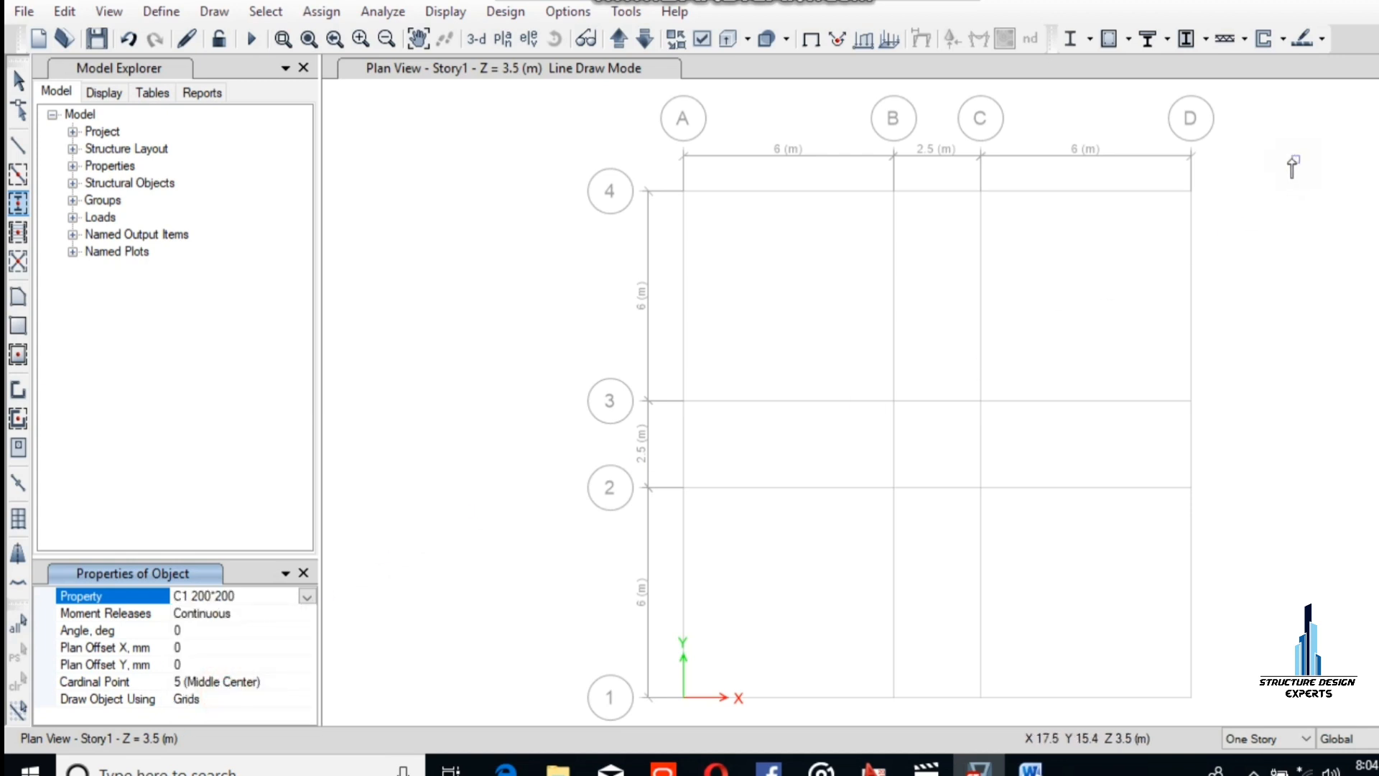
pyautogui.moveTo(1293, 159); pyautogui.dragTo(622, 721)
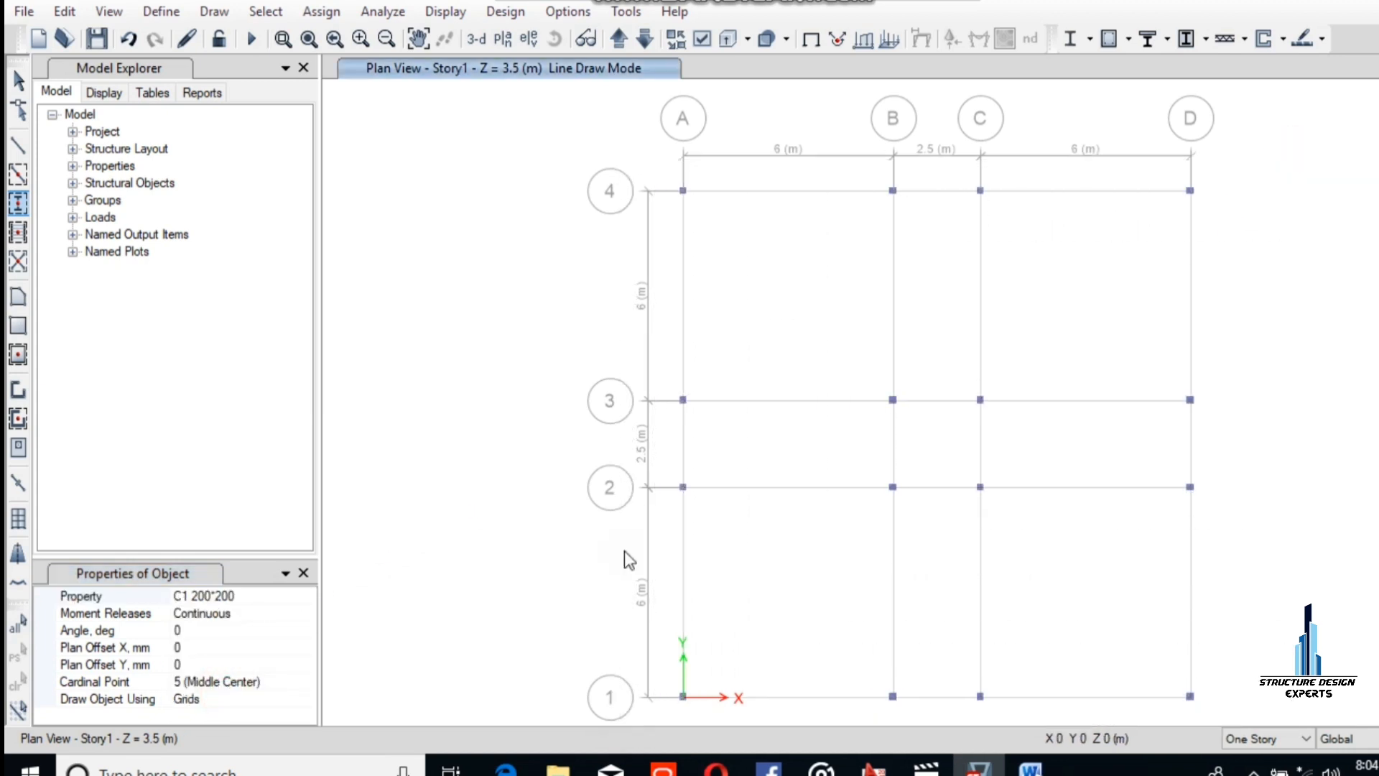
# Step: Quick-draw frame beams with section B2, 200*600 along all grid lines of the Story1 plan, including line 2 between A and B
pyautogui.click(18, 175)
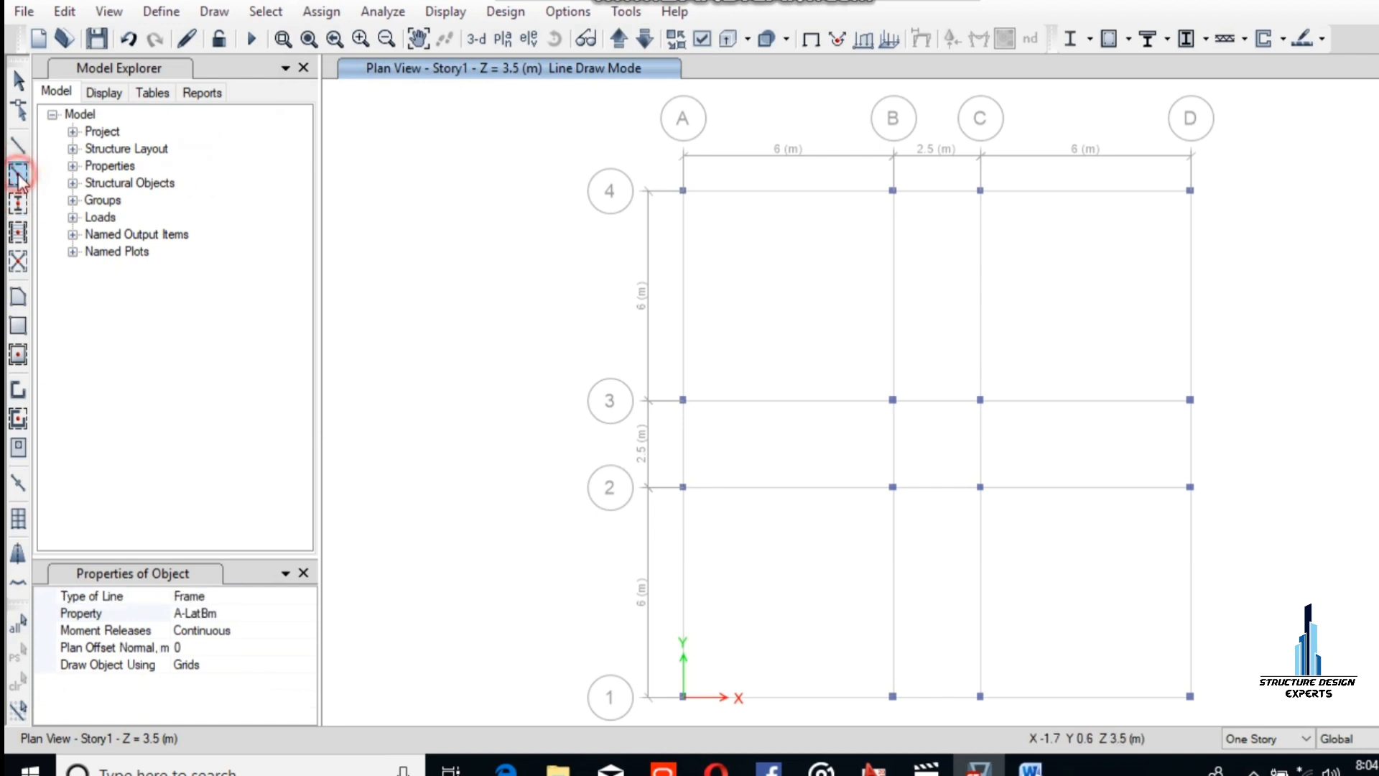
pyautogui.click(287, 594)
pyautogui.click(302, 597)
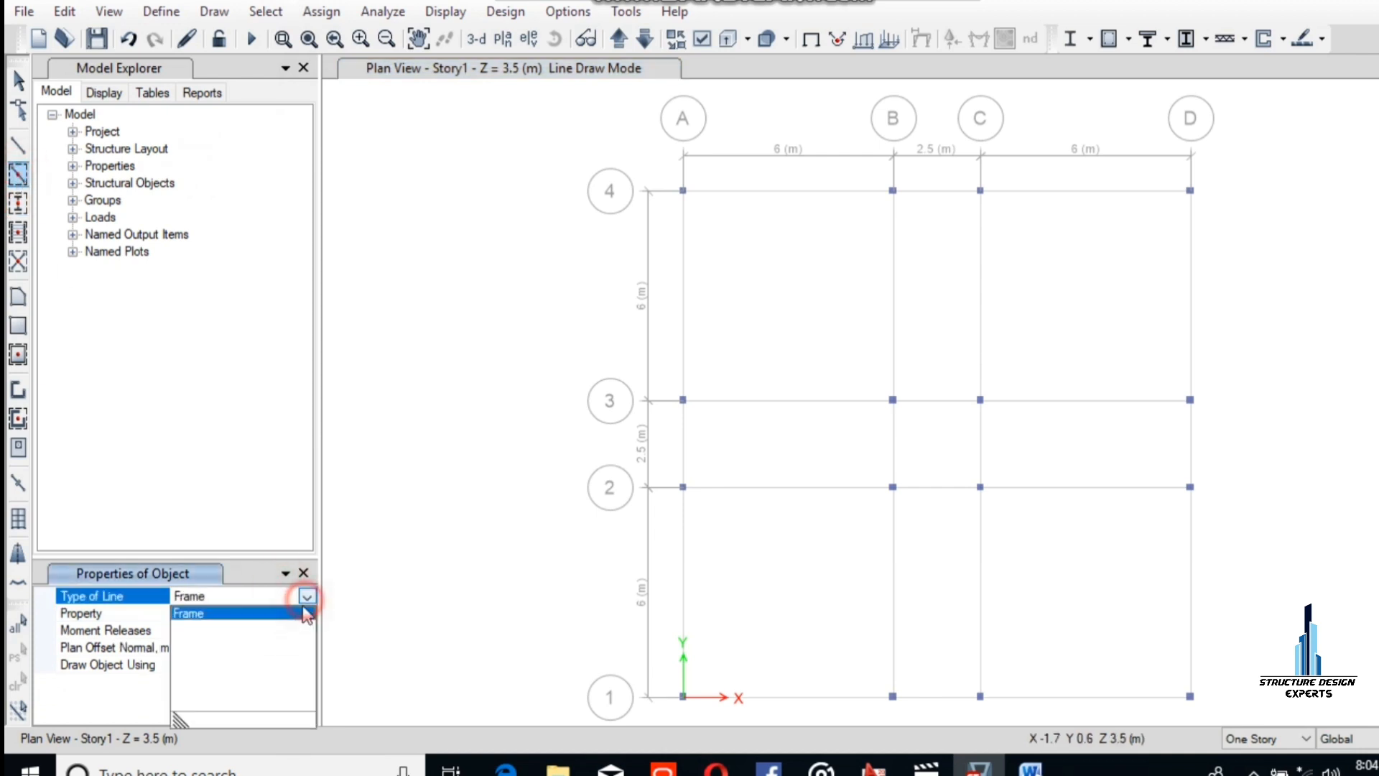
pyautogui.click(186, 607)
pyautogui.click(185, 613)
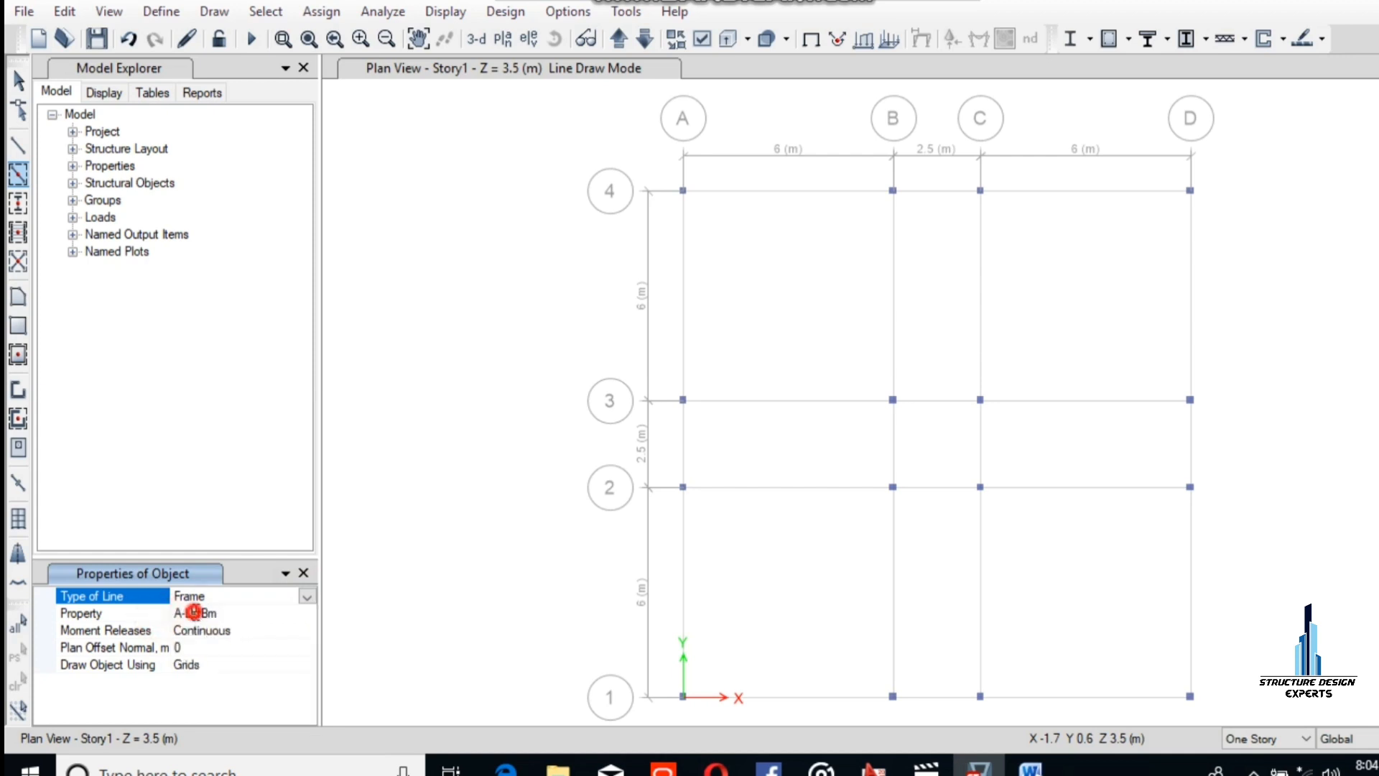
pyautogui.click(306, 614)
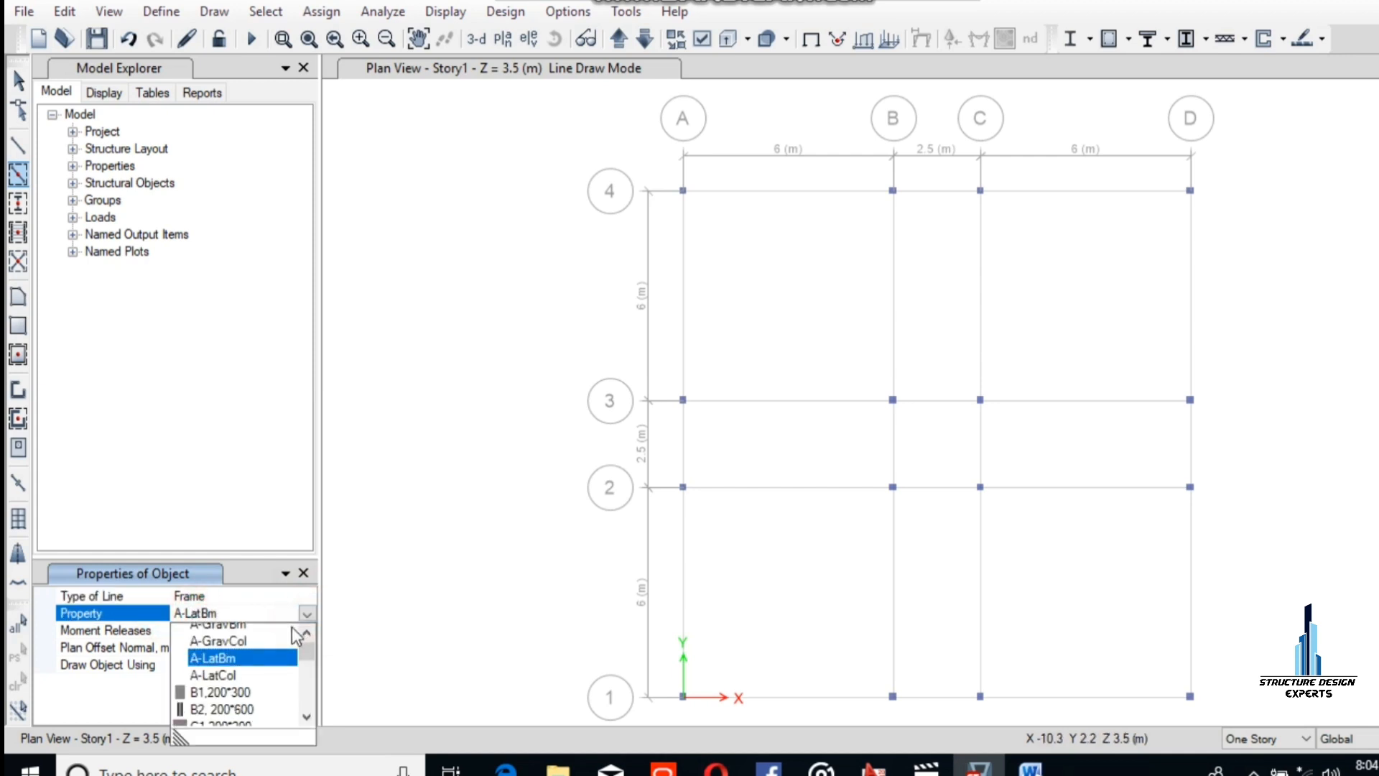
pyautogui.click(220, 683)
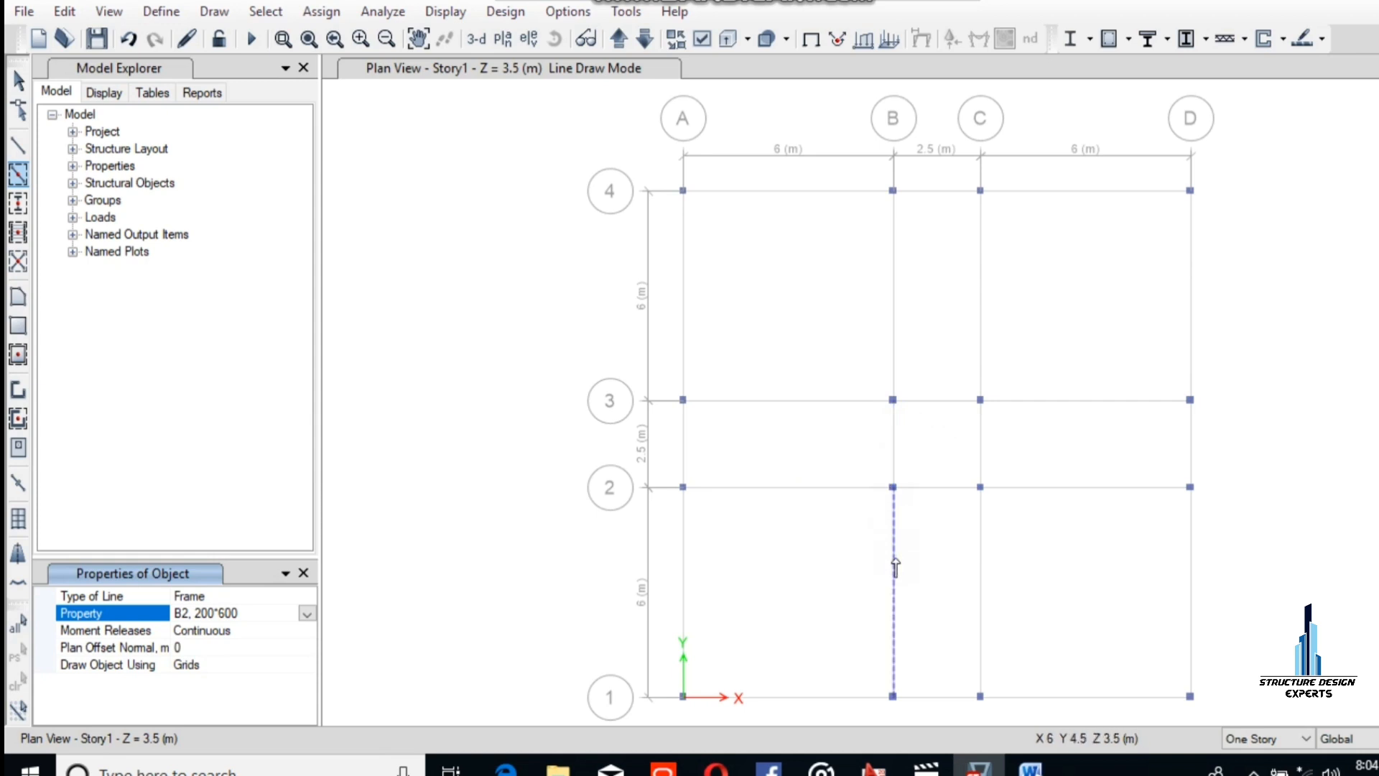
pyautogui.click(1293, 381)
pyautogui.moveTo(1235, 155); pyautogui.dragTo(882, 707)
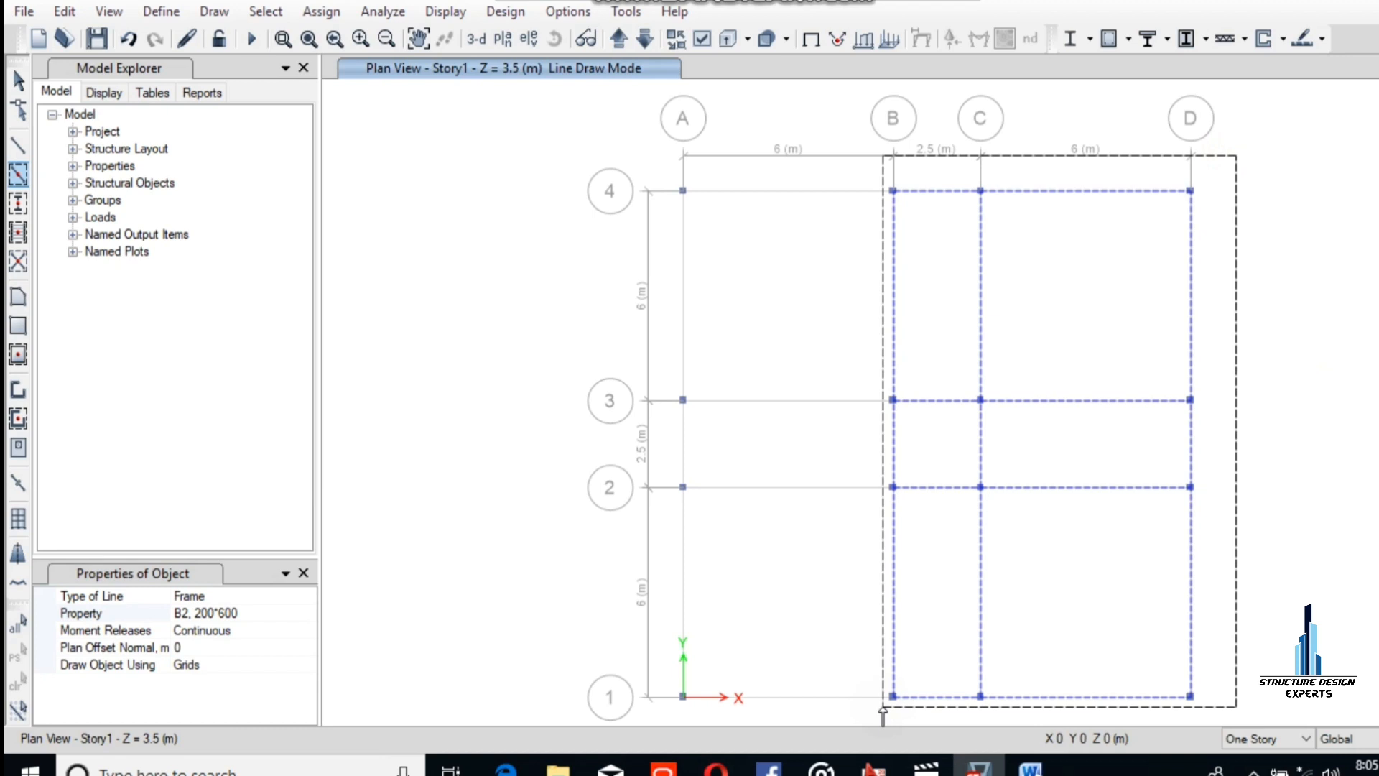
pyautogui.moveTo(884, 711); pyautogui.dragTo(884, 708)
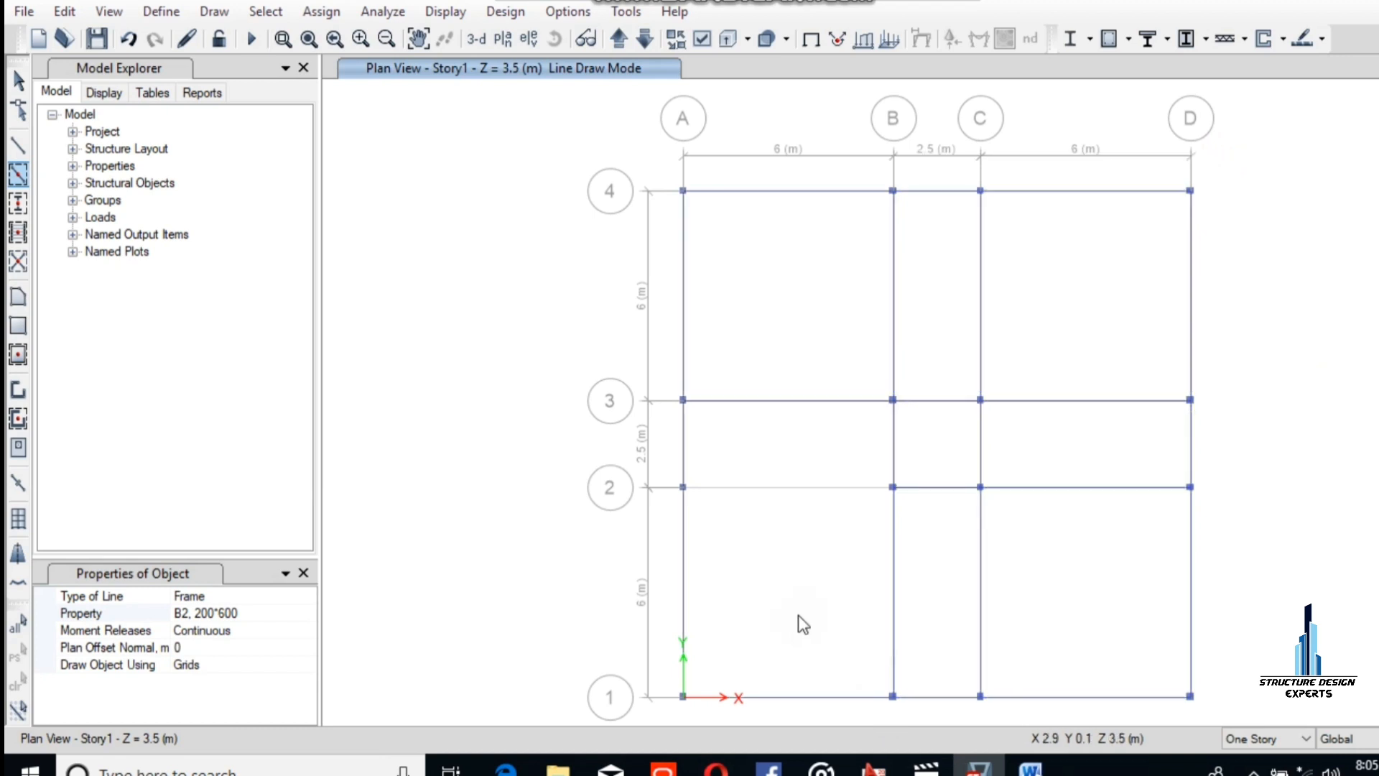
pyautogui.click(770, 488)
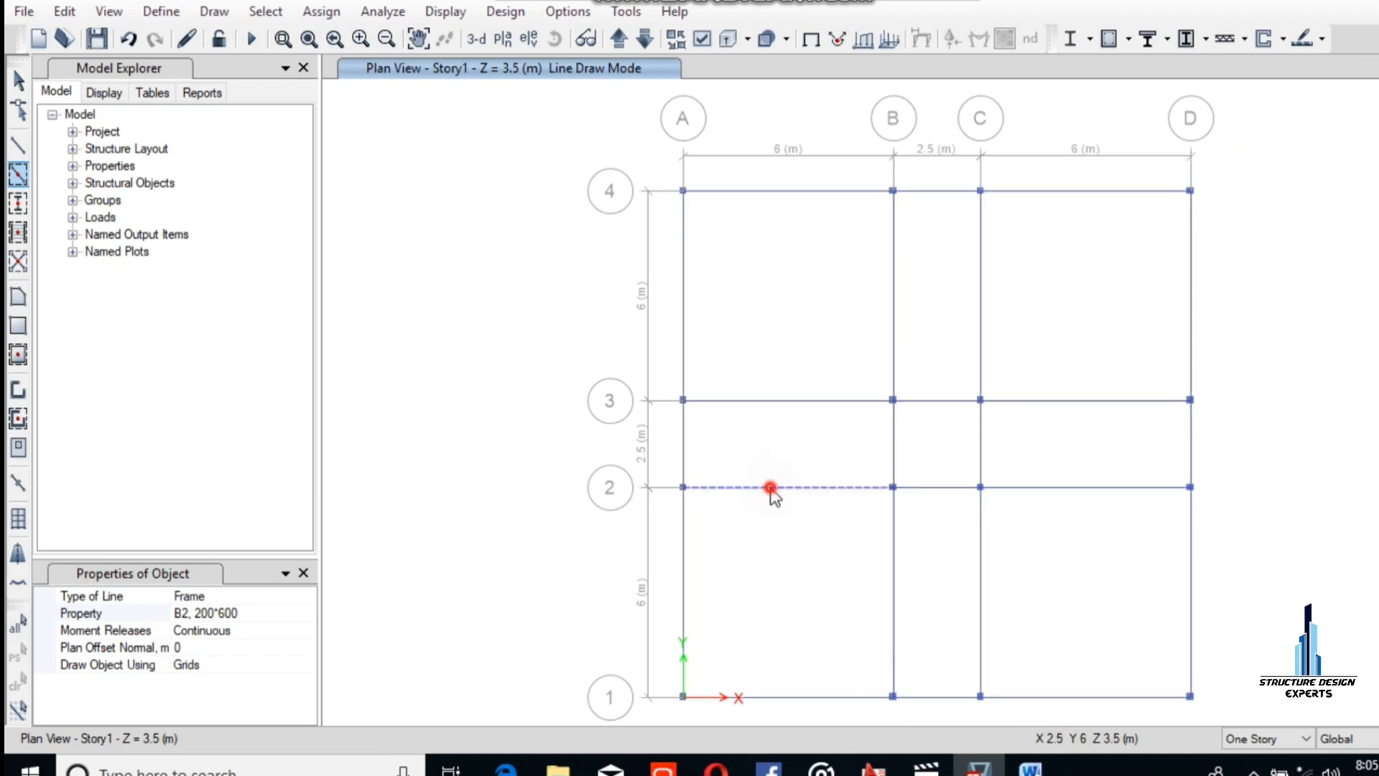
pyautogui.press('Escape')
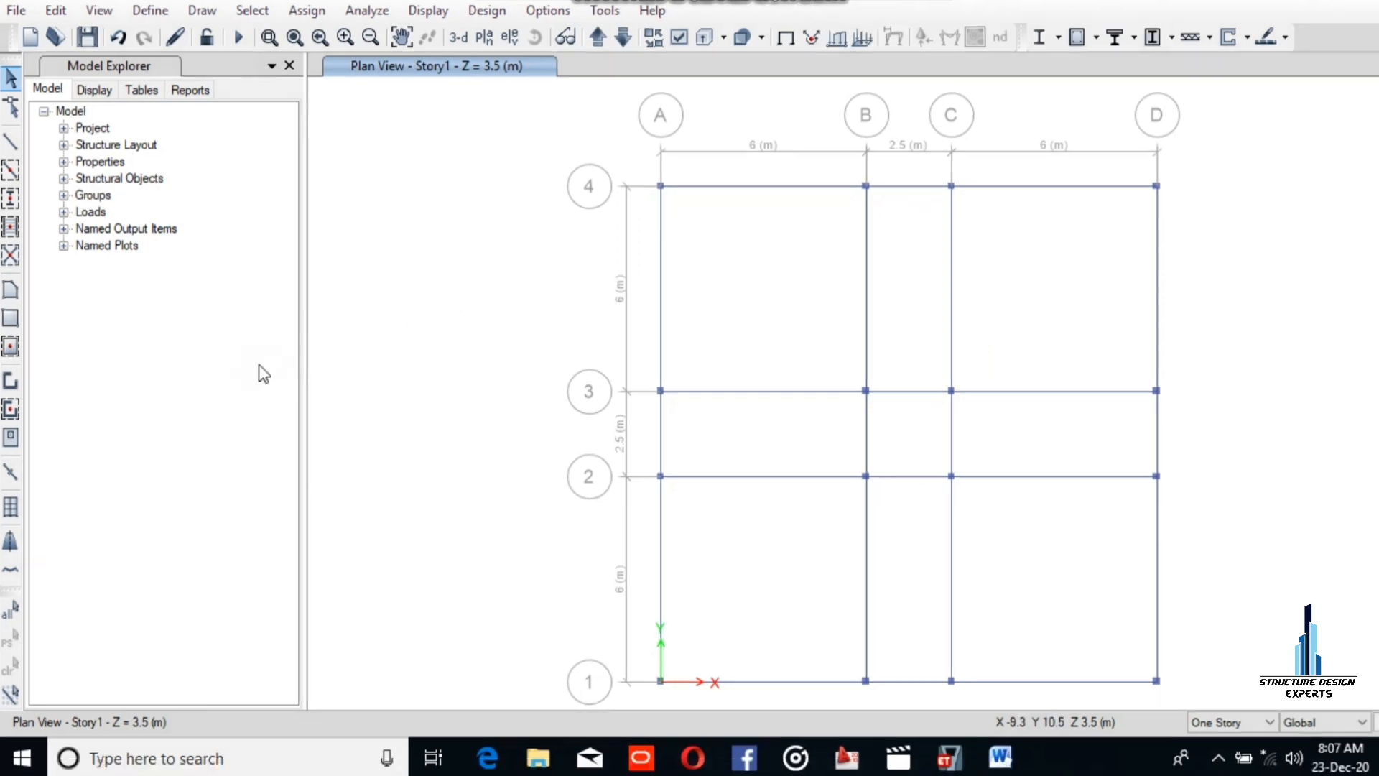
# Step: Draw an L-shaped floor area with property S1, 120mm through grid points B1, B3, D3, D2, C2 and C1 on the Story1 plan
pyautogui.click(11, 348)
pyautogui.click(10, 291)
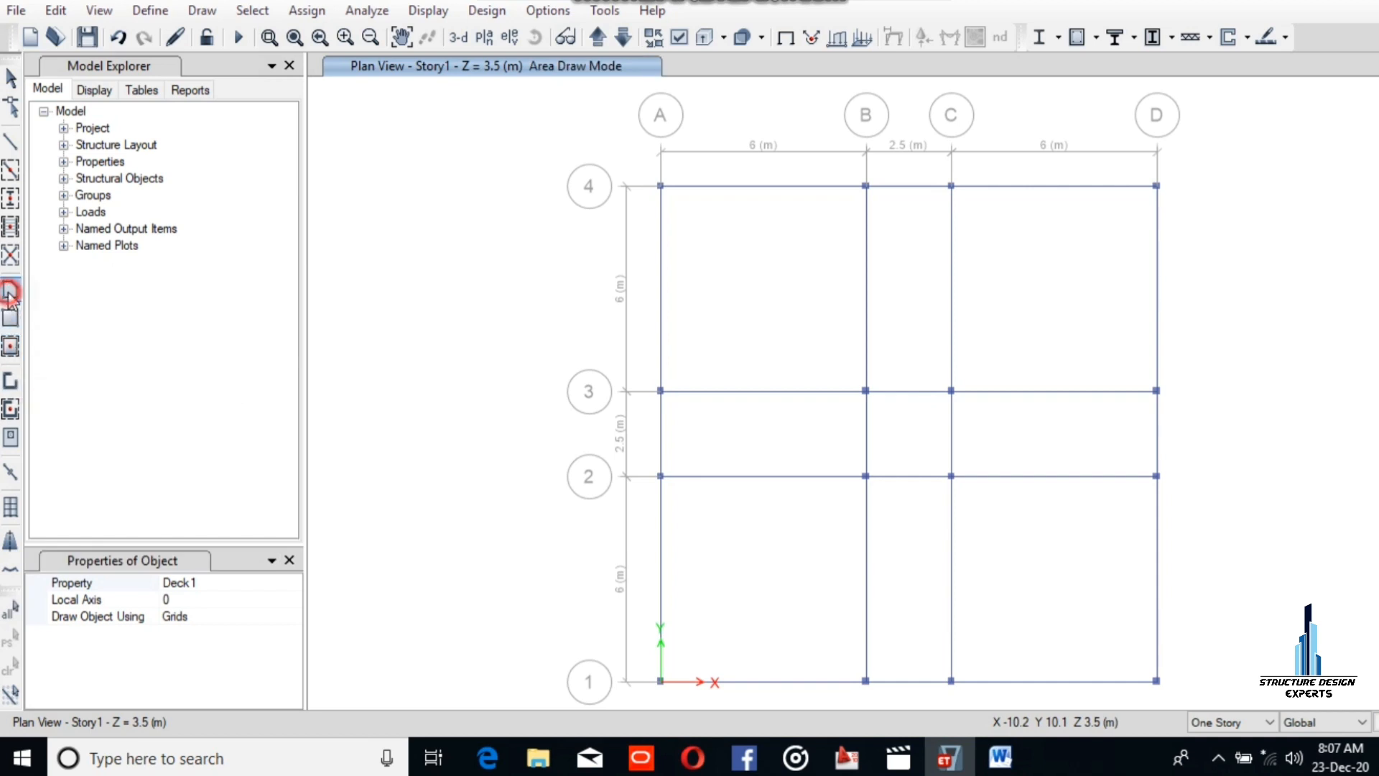
pyautogui.click(252, 584)
pyautogui.click(293, 585)
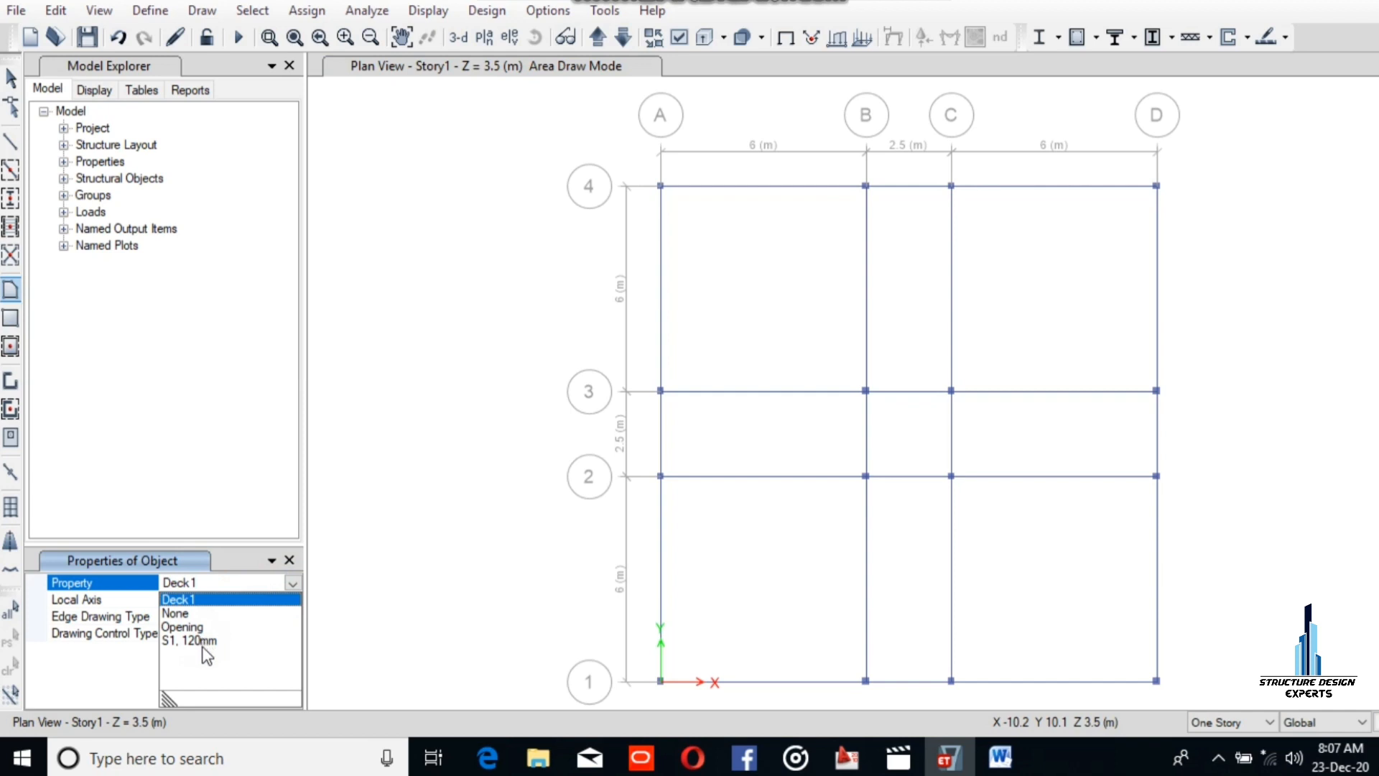
pyautogui.click(190, 640)
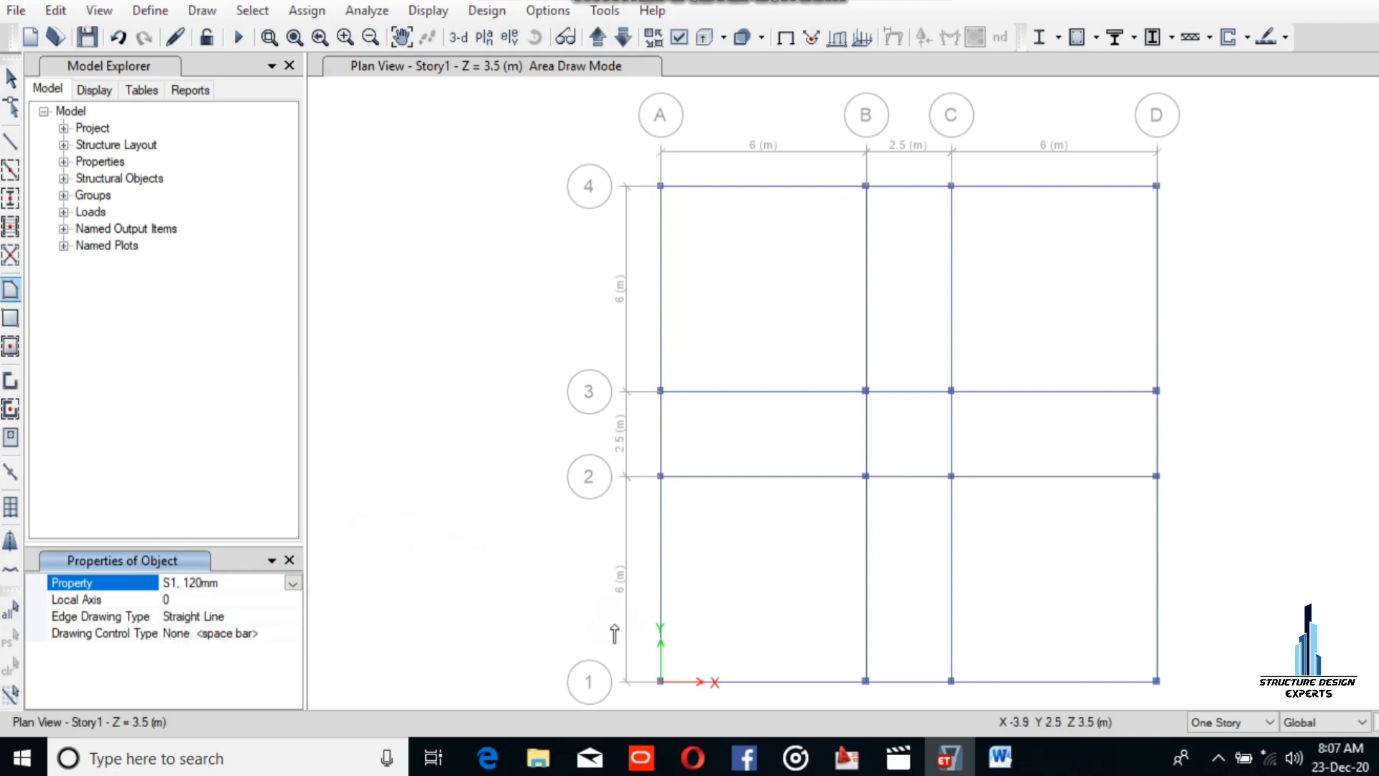
pyautogui.click(865, 680)
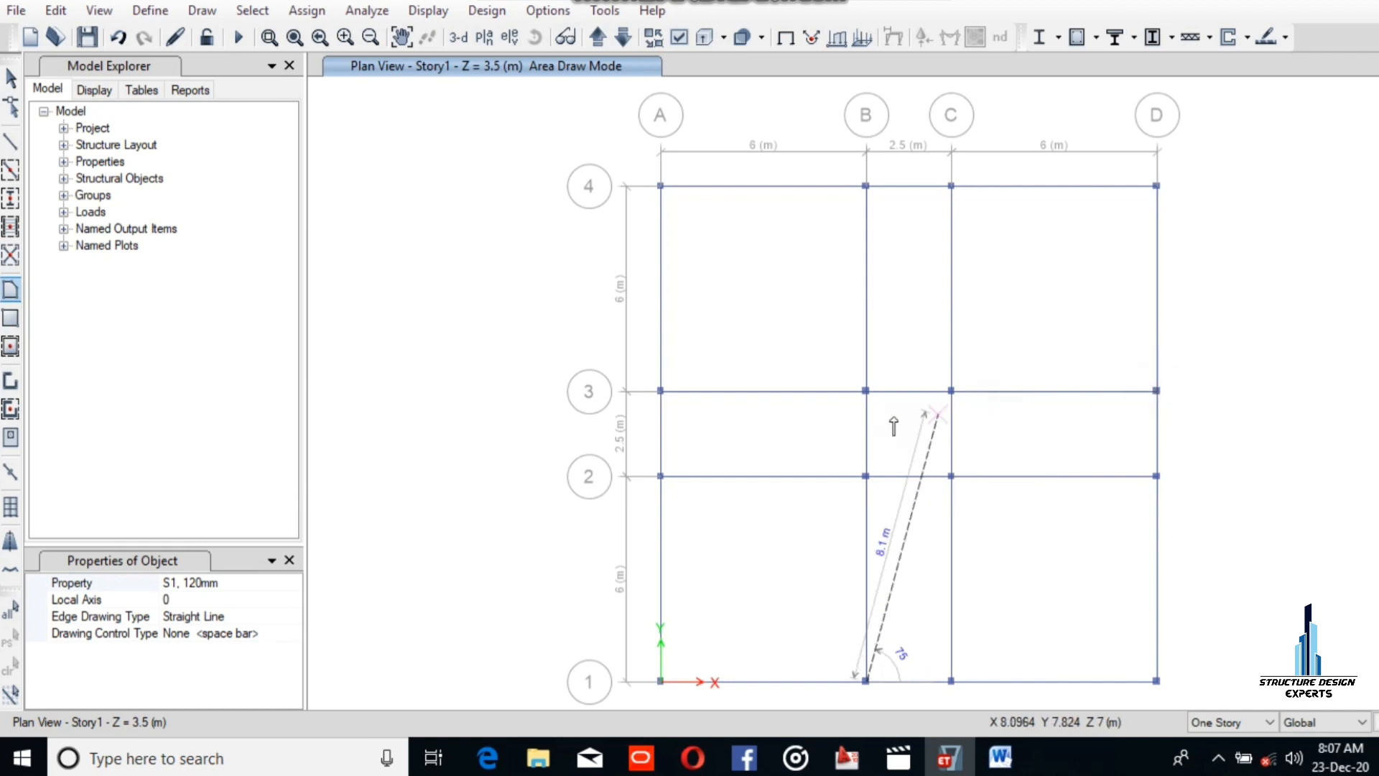
pyautogui.click(866, 391)
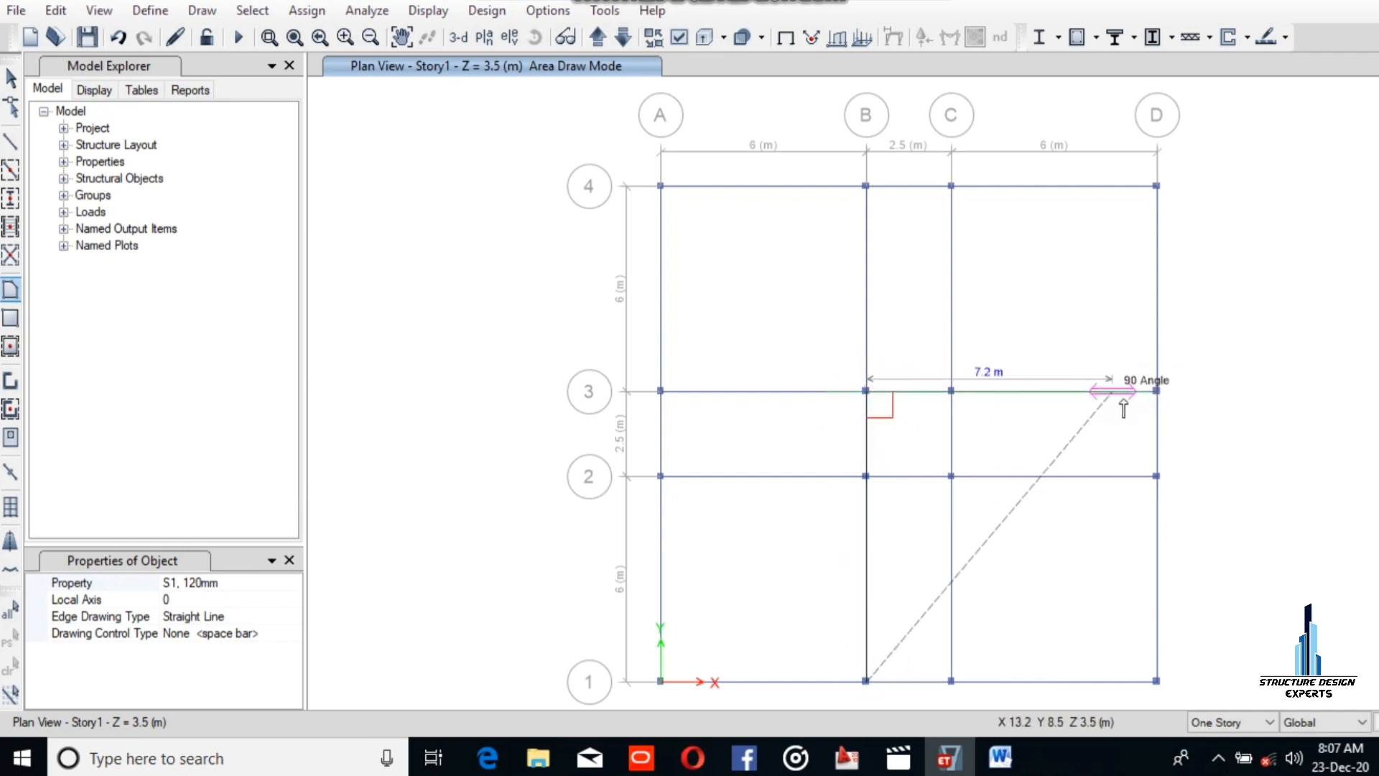
pyautogui.click(1156, 391)
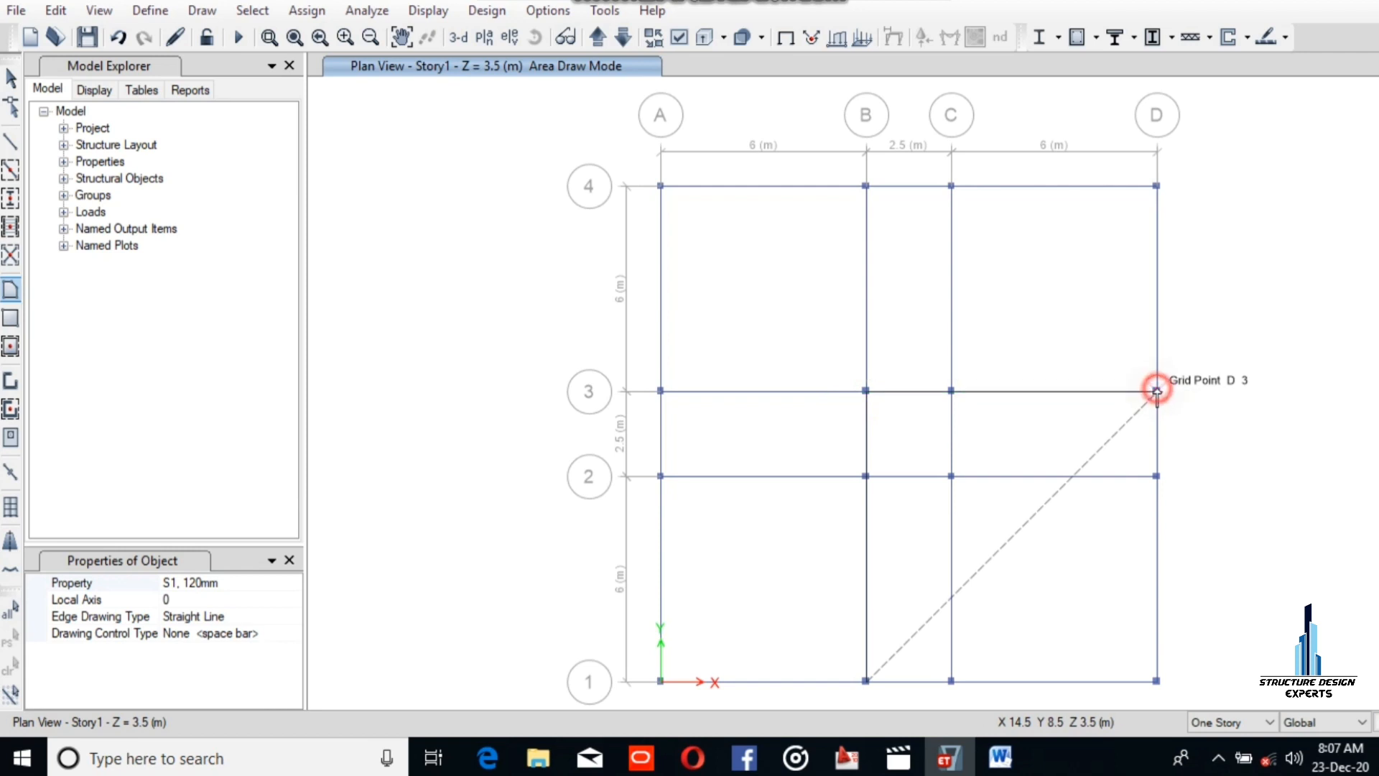
pyautogui.click(1155, 476)
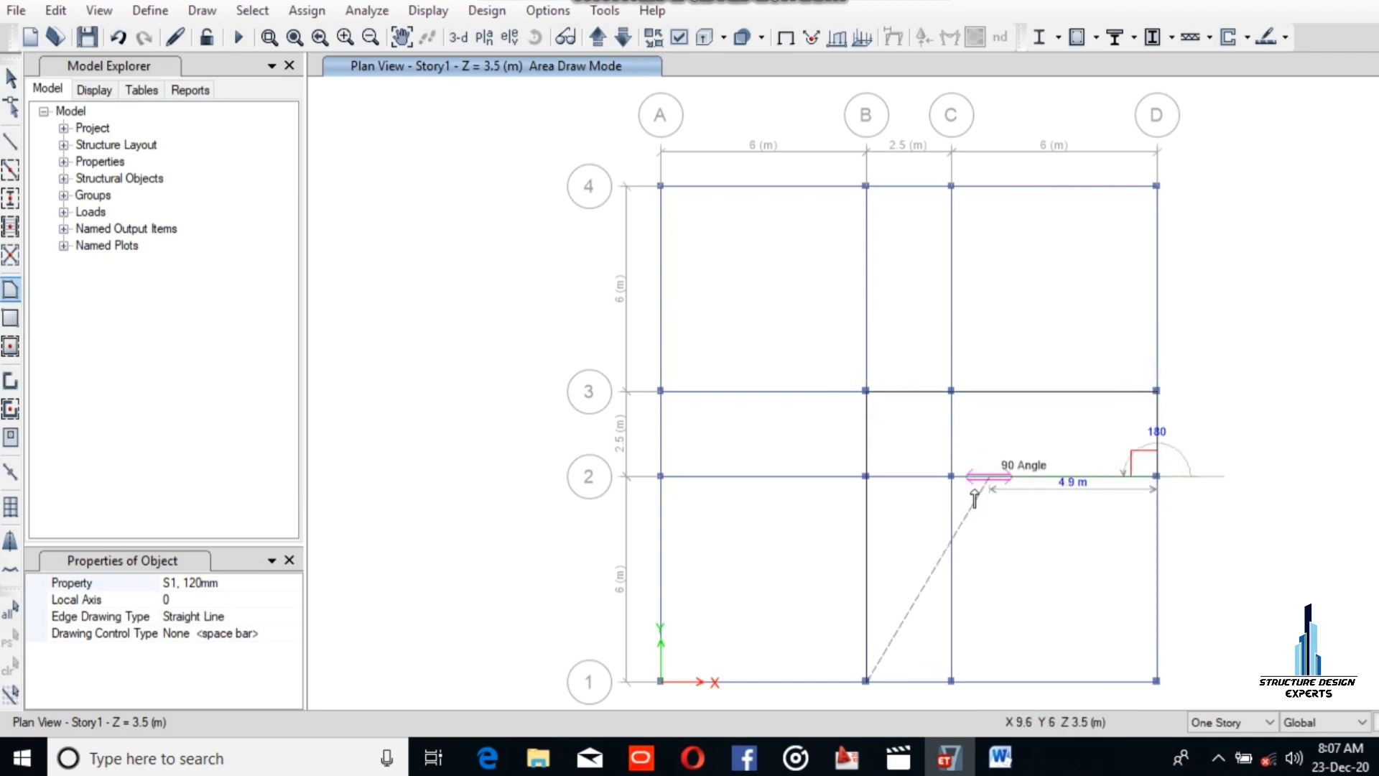
pyautogui.click(952, 476)
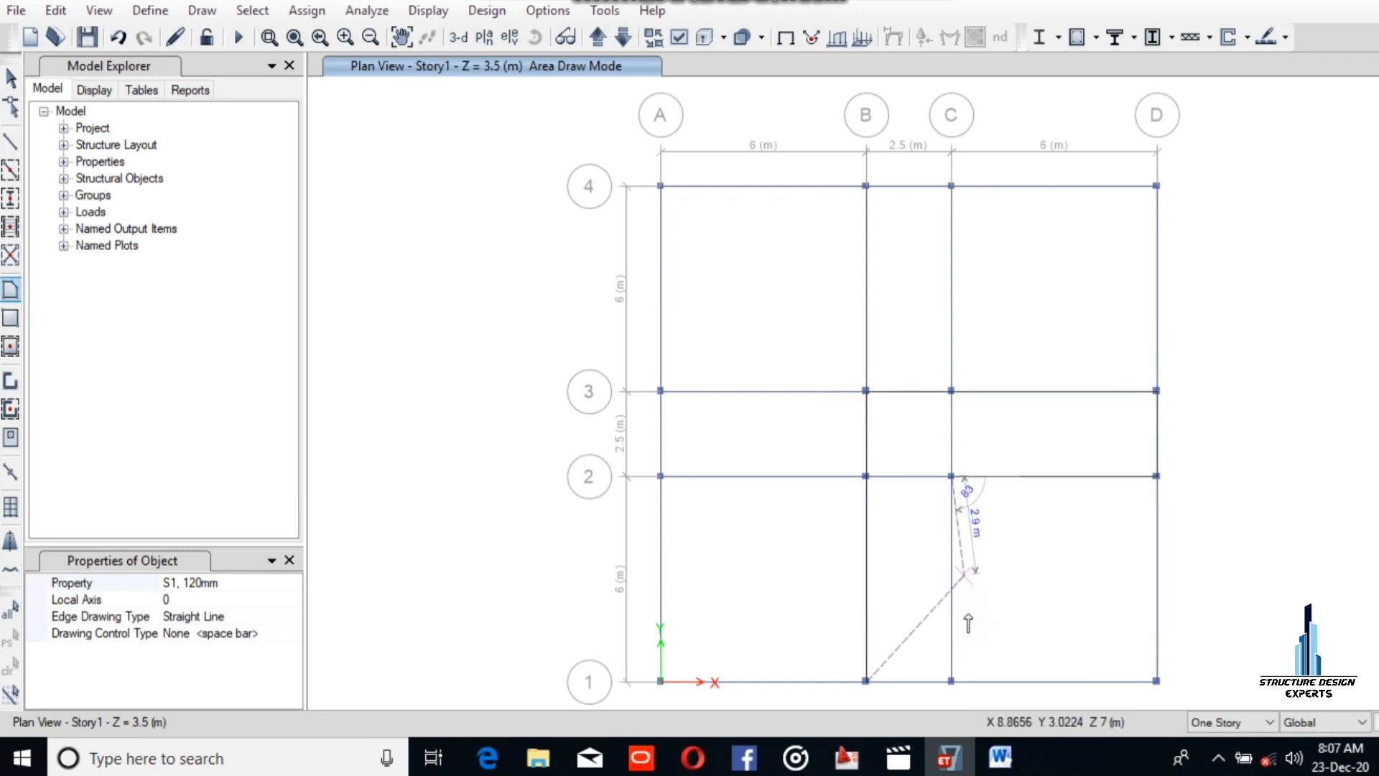
pyautogui.click(952, 680)
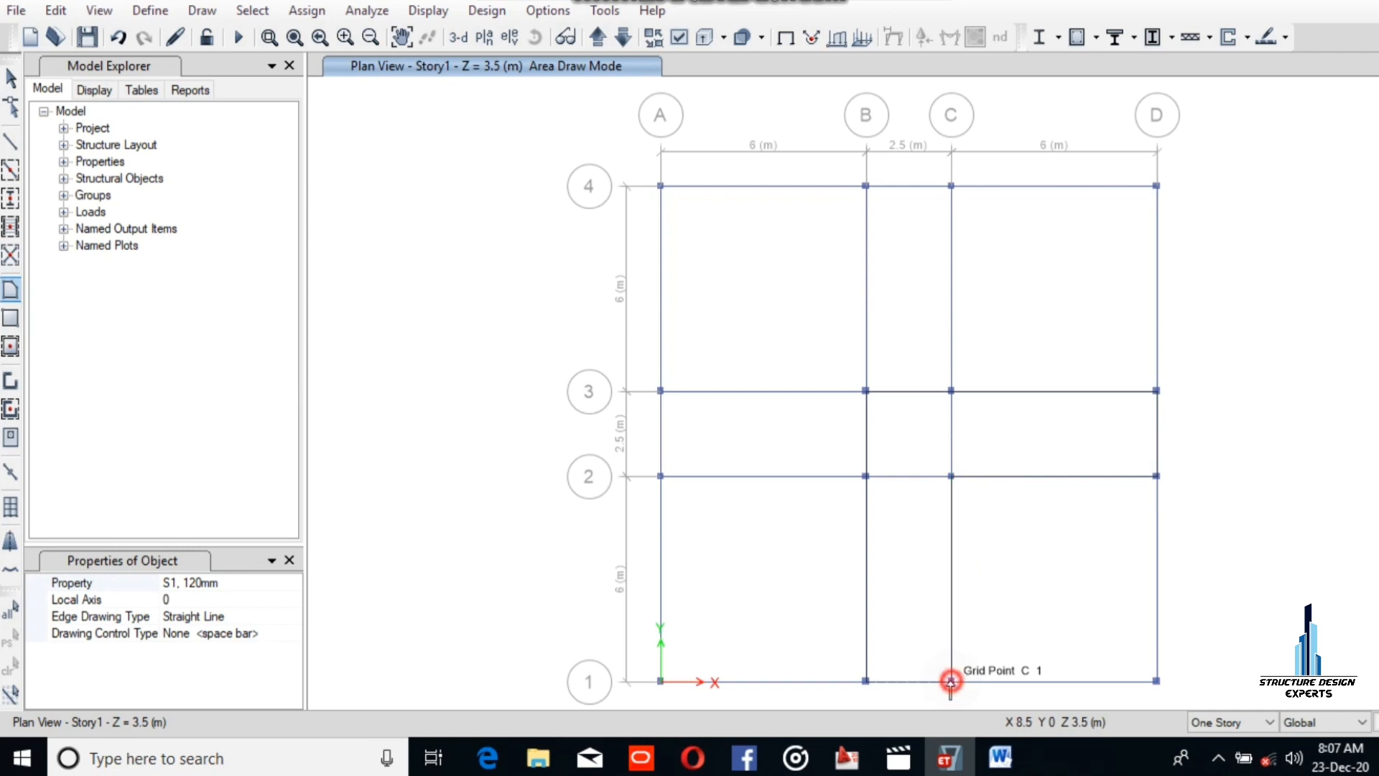
pyautogui.click(867, 681)
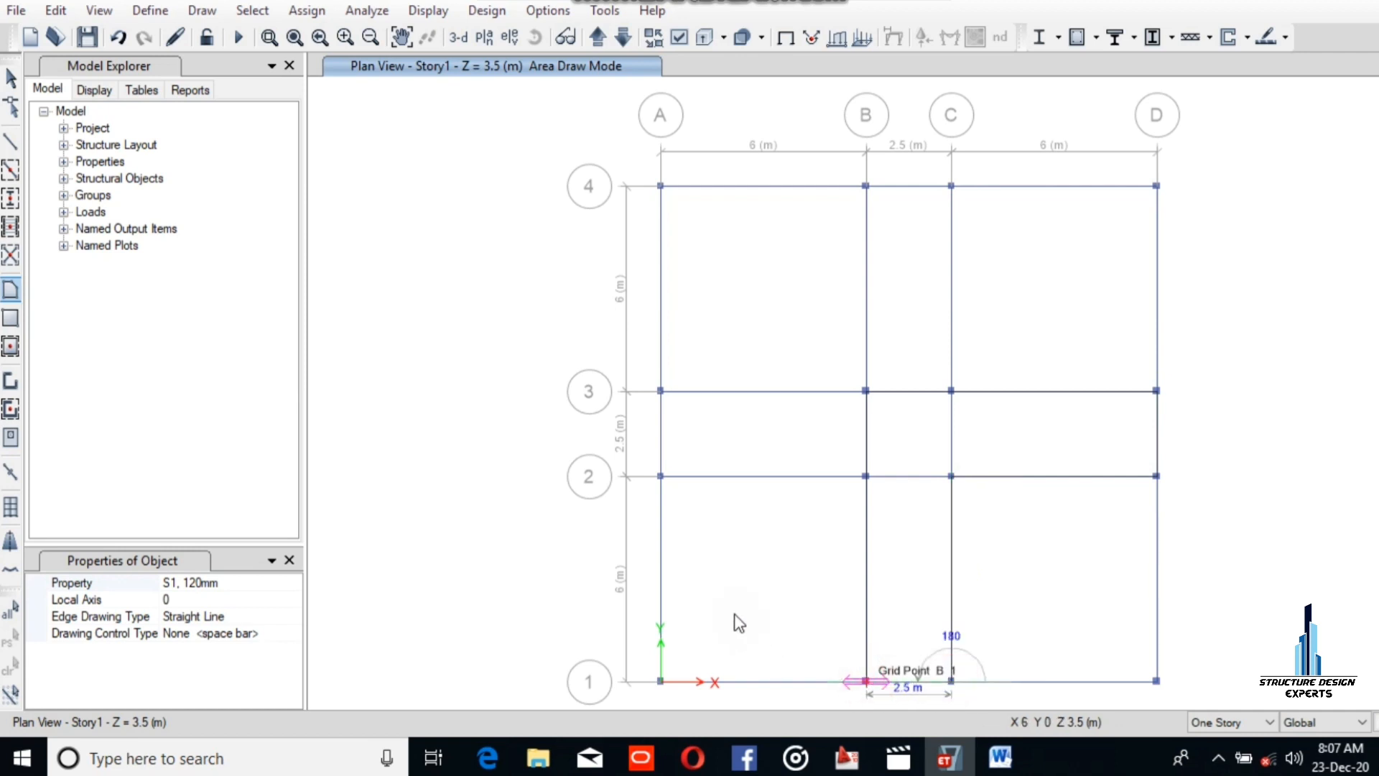
pyautogui.press('Return')
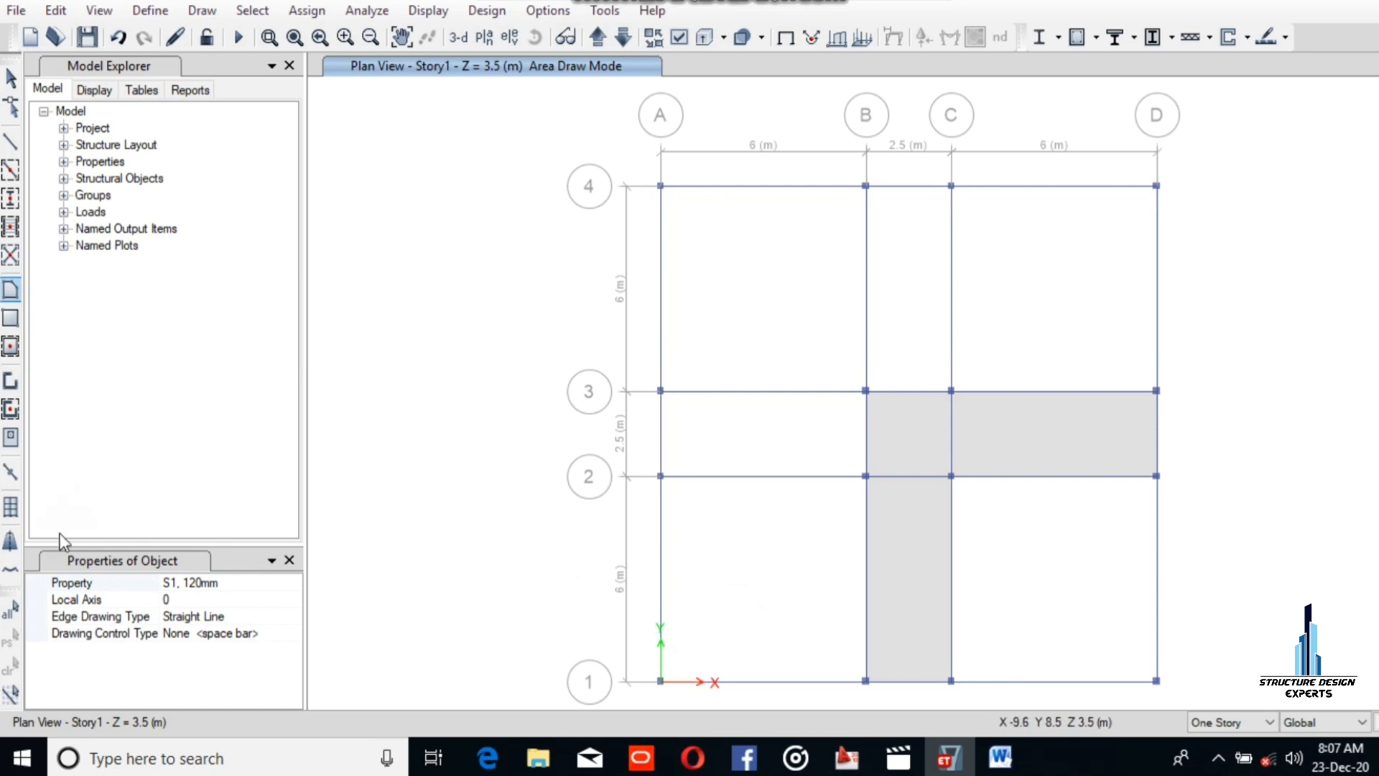
# Step: Draw a second L-shaped S1, 120mm floor area through grid points A1, A4, D4, D3, B3 and B1
pyautogui.click(660, 682)
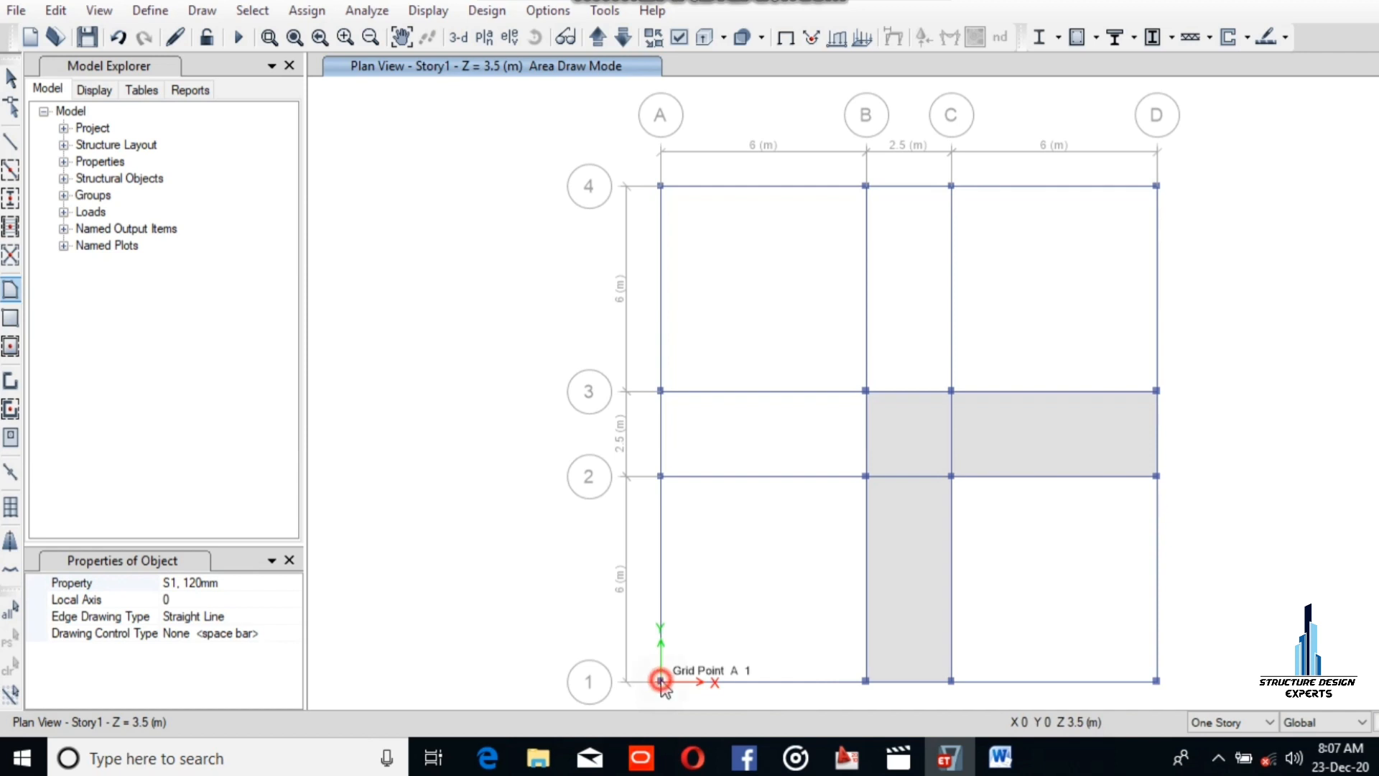
pyautogui.click(662, 188)
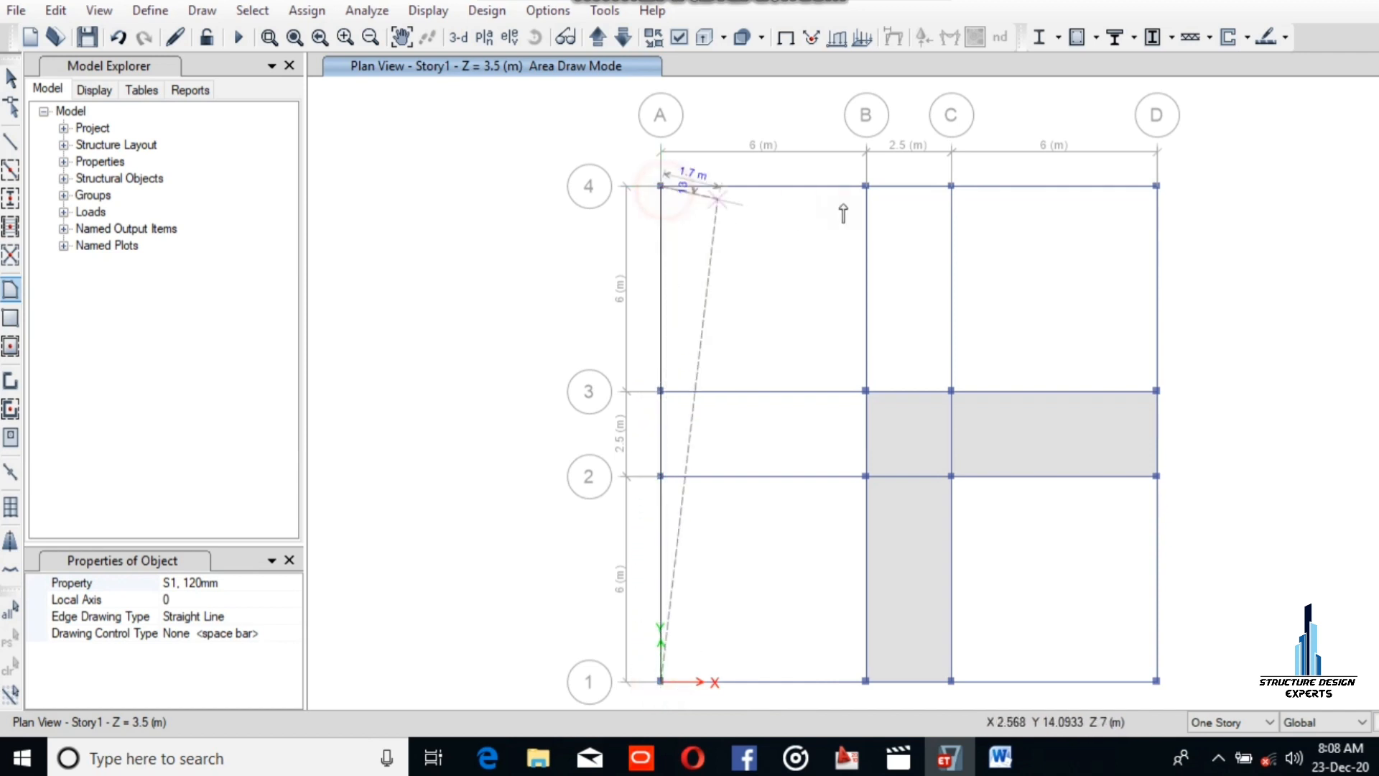
pyautogui.click(1155, 190)
pyautogui.click(1144, 391)
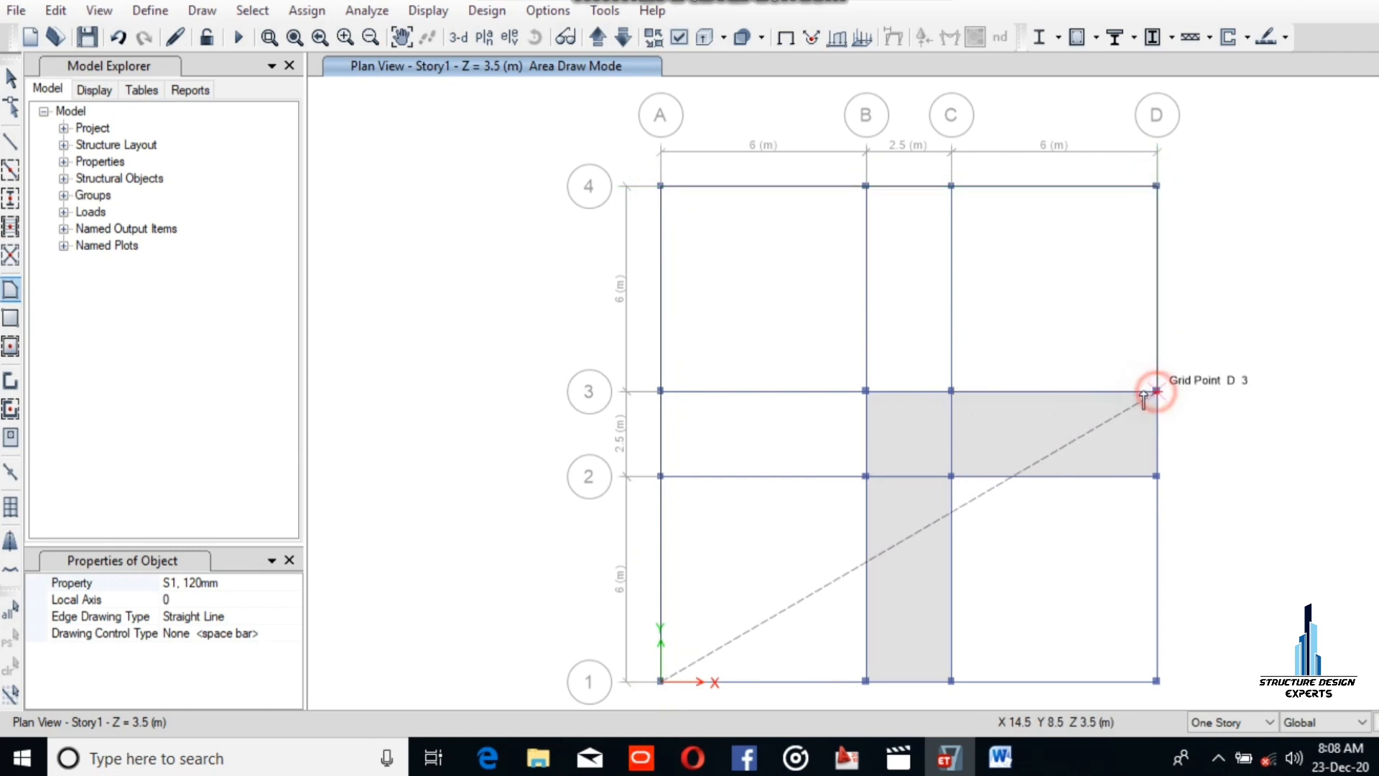
pyautogui.click(866, 392)
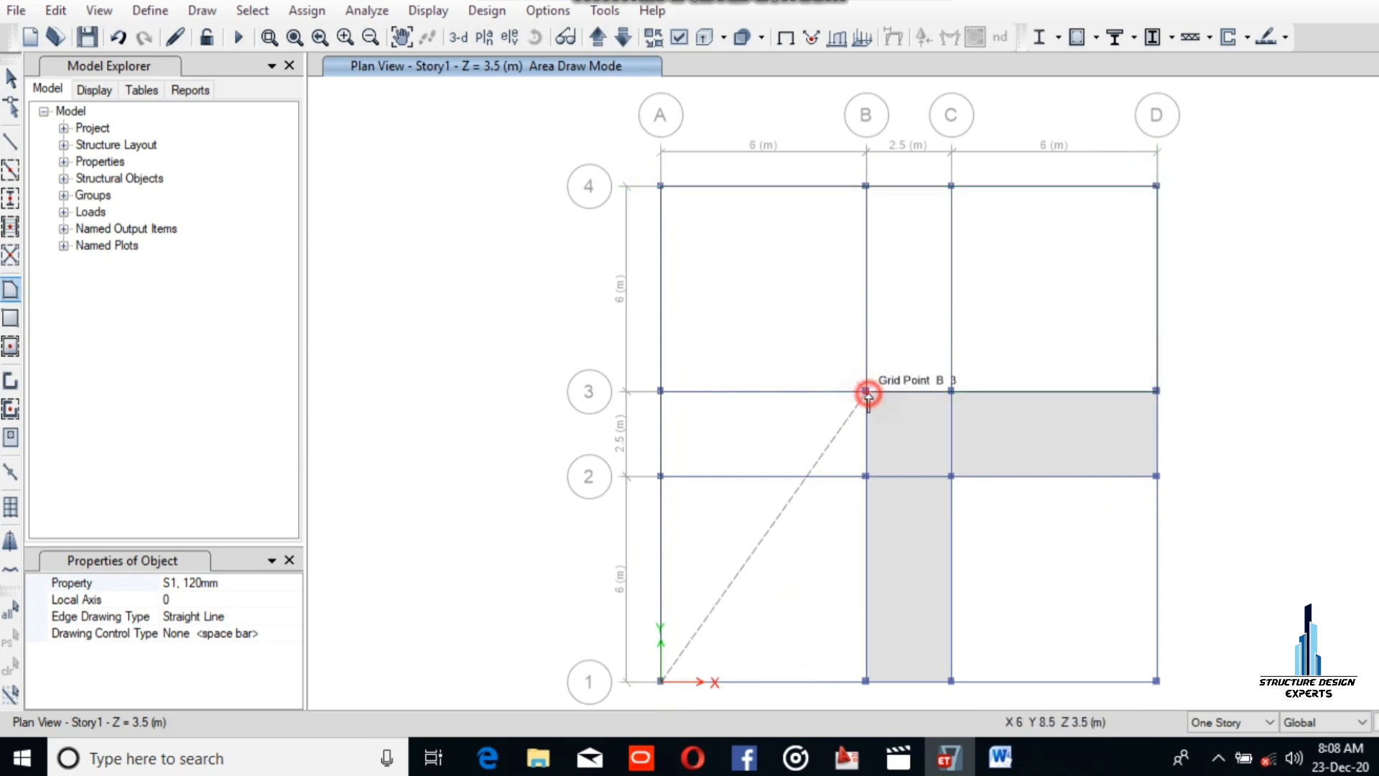
pyautogui.click(866, 681)
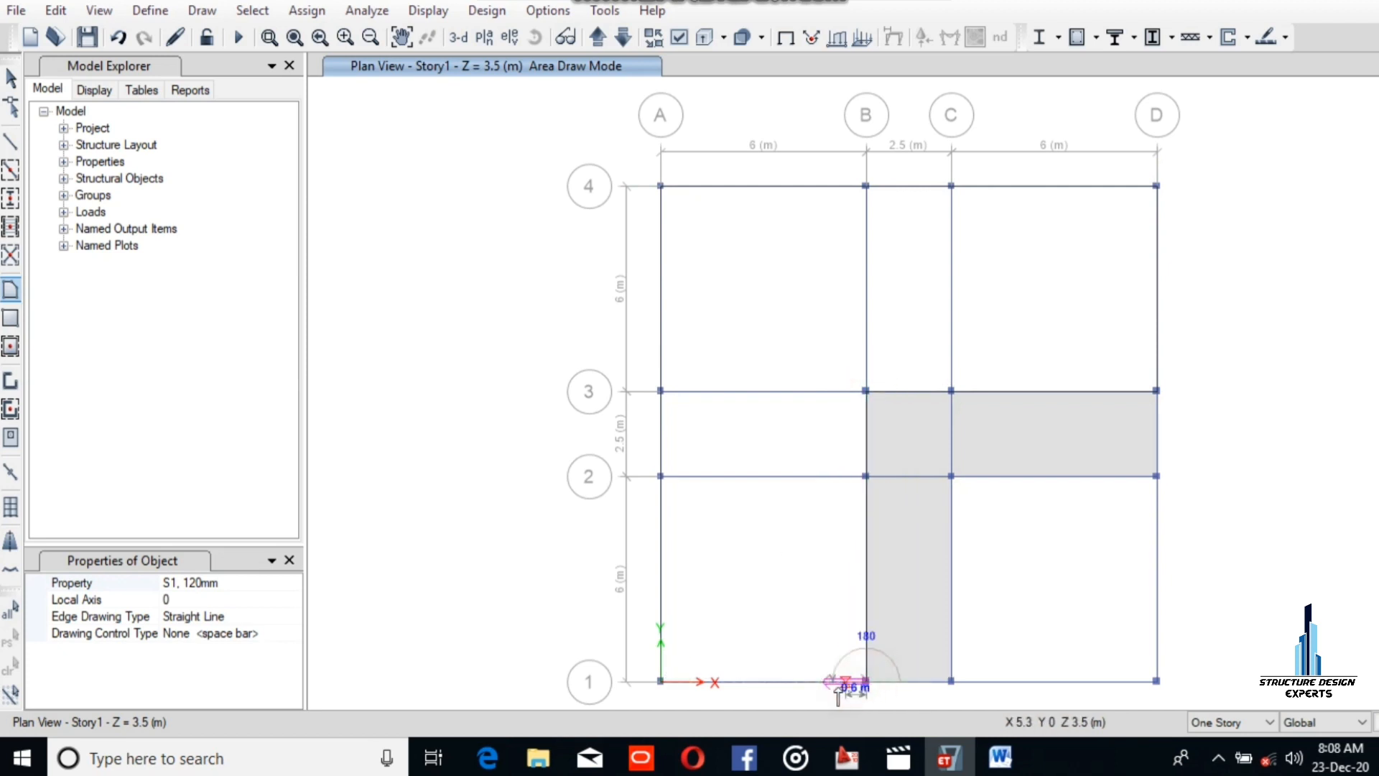
pyautogui.doubleClick(660, 682)
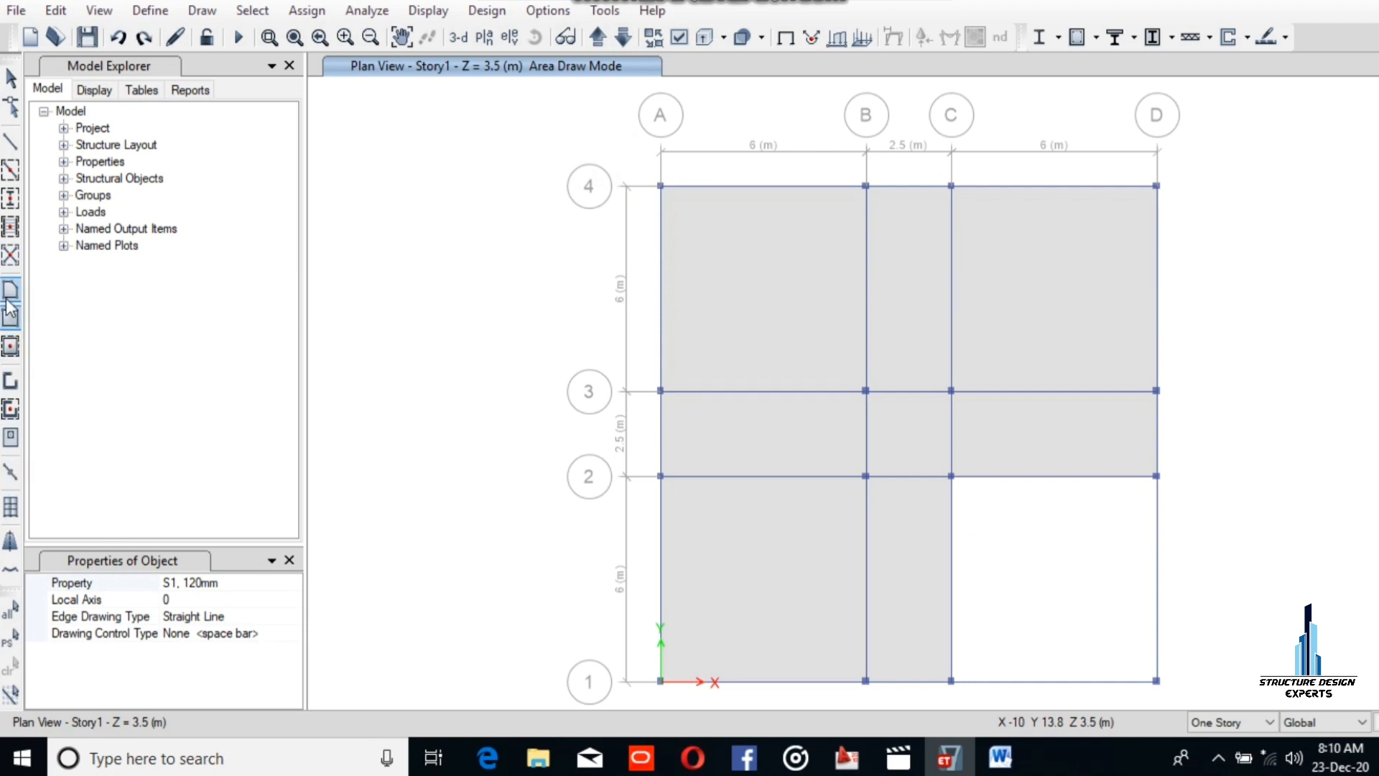
# Step: Draw an S1, 120mm floor area over the remaining bay through grid points C1, C2, D2 and D1
pyautogui.click(950, 680)
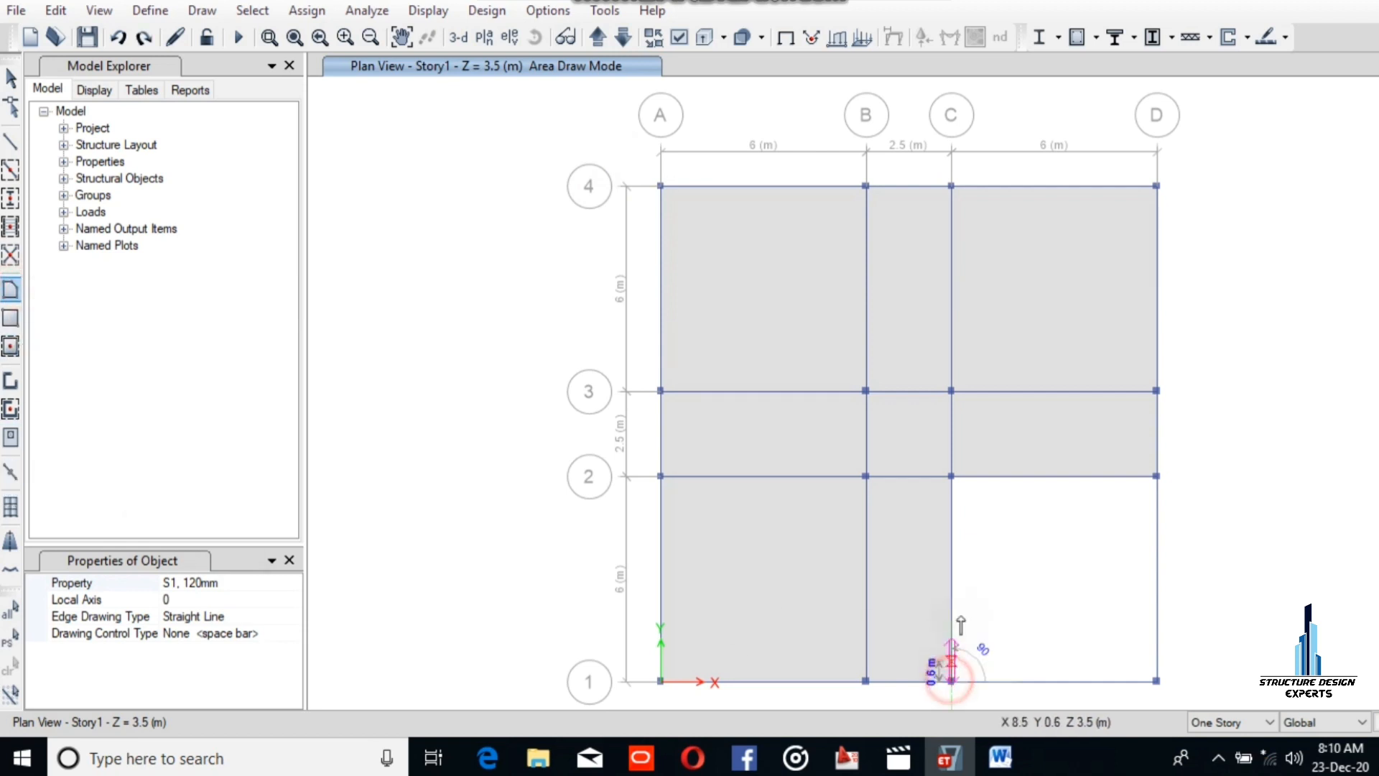
pyautogui.click(951, 476)
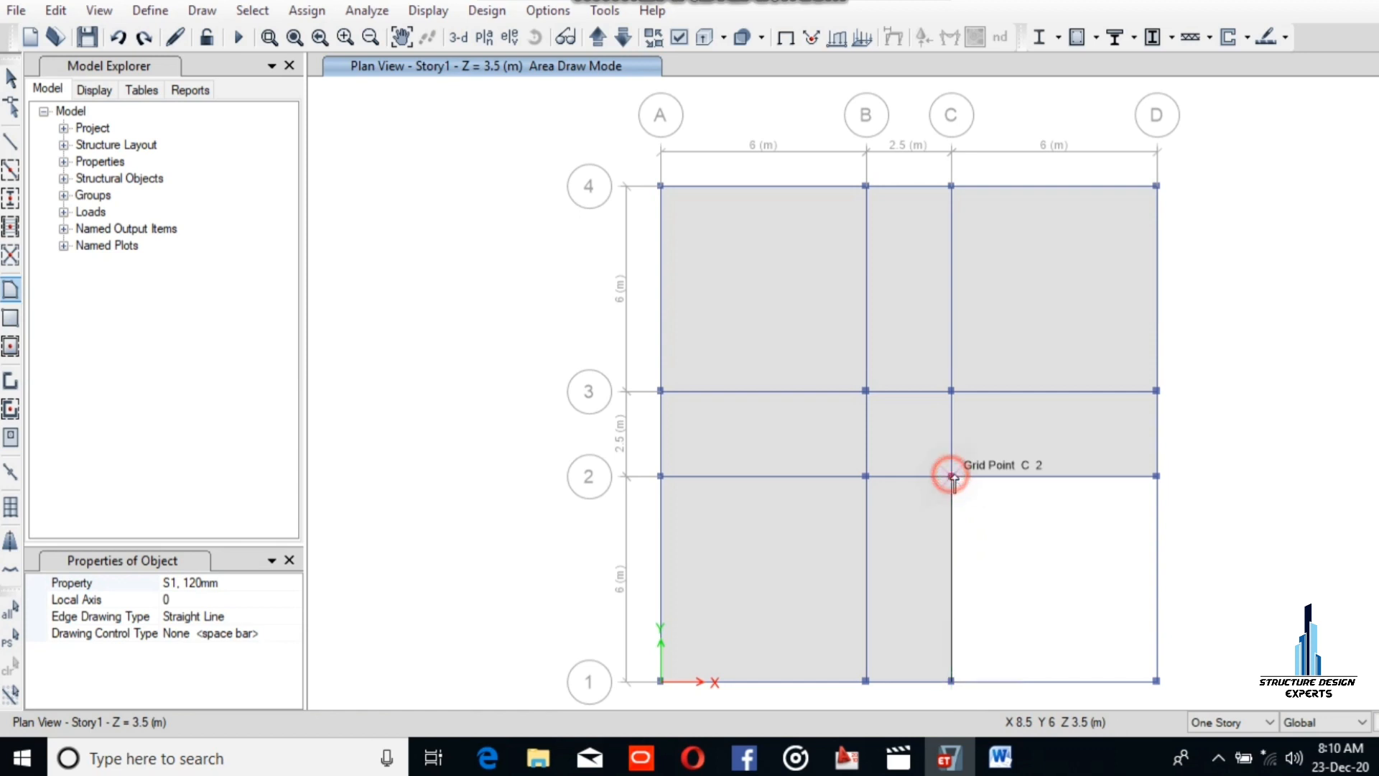
pyautogui.click(1156, 476)
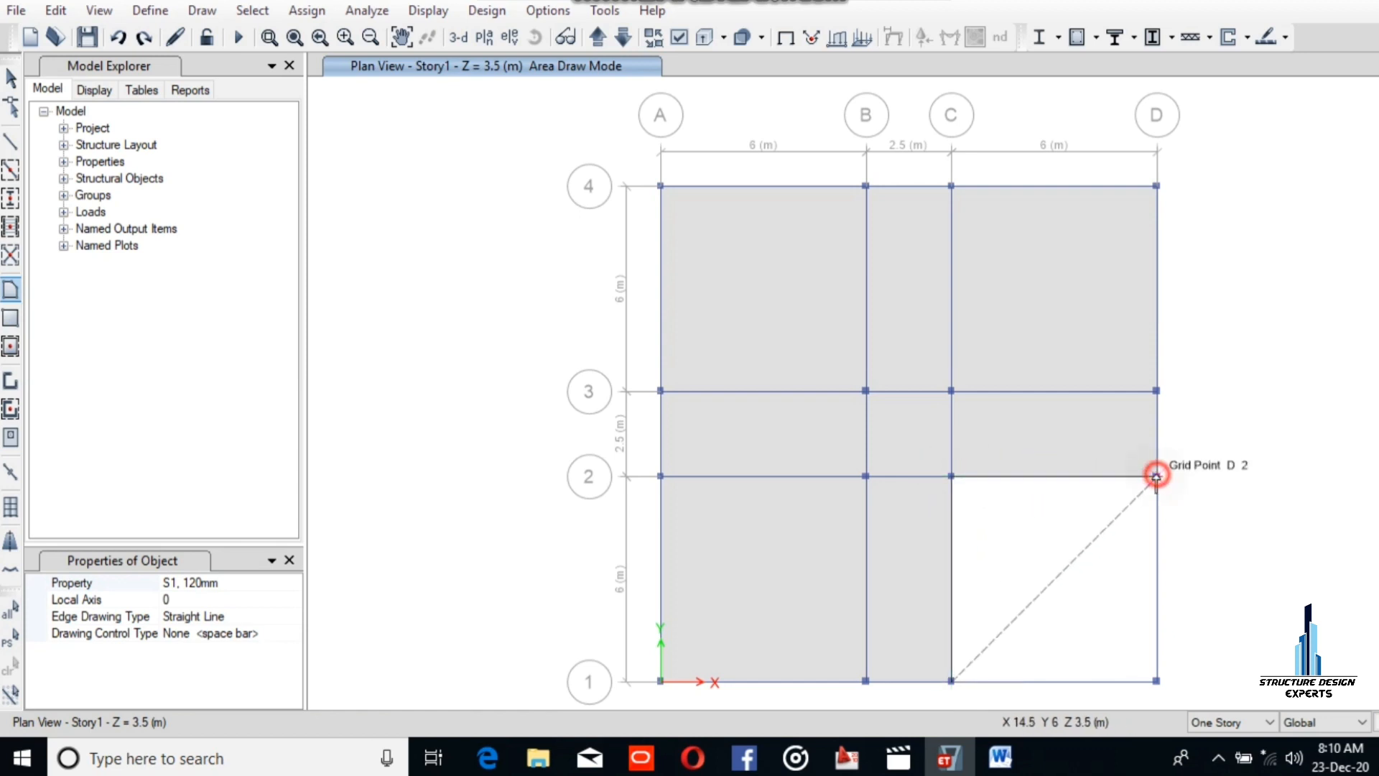
pyautogui.click(1156, 680)
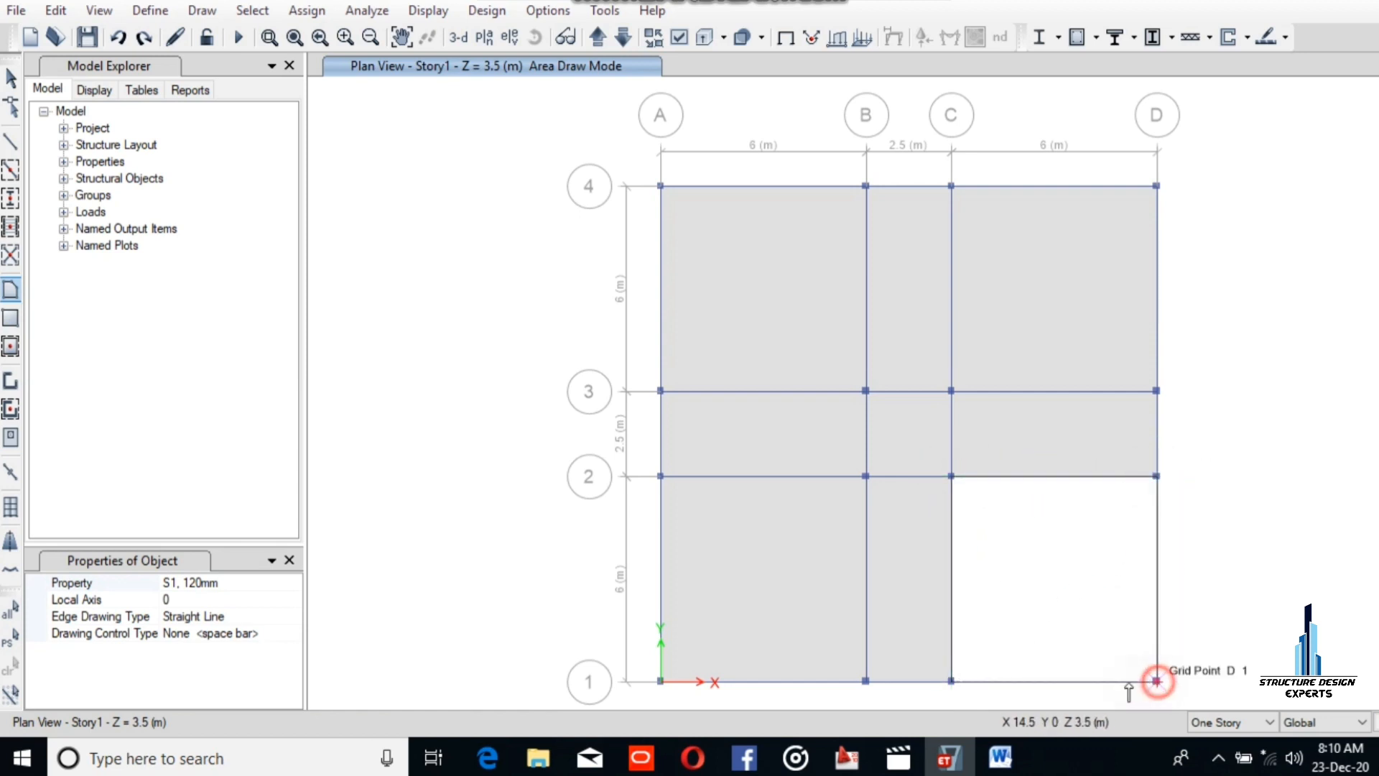
pyautogui.click(951, 681)
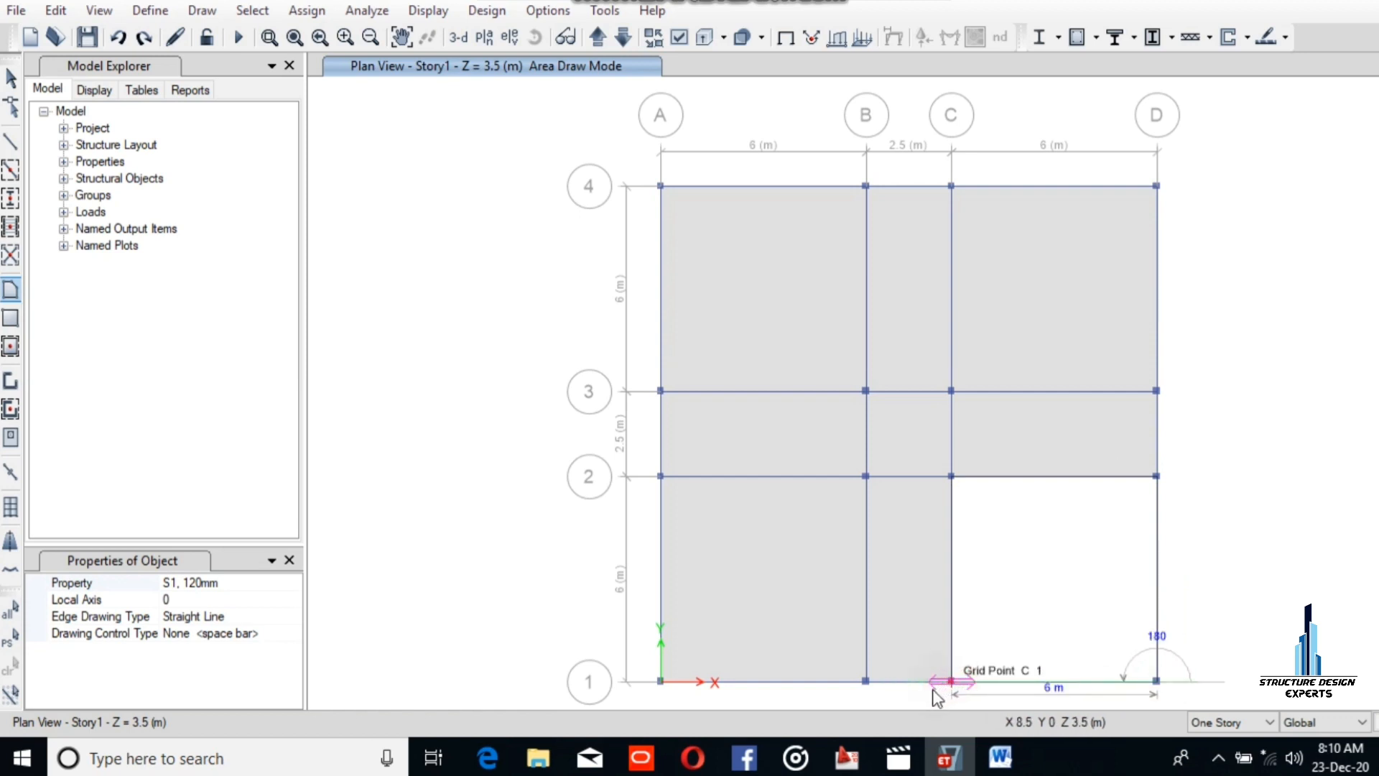
pyautogui.press('Return')
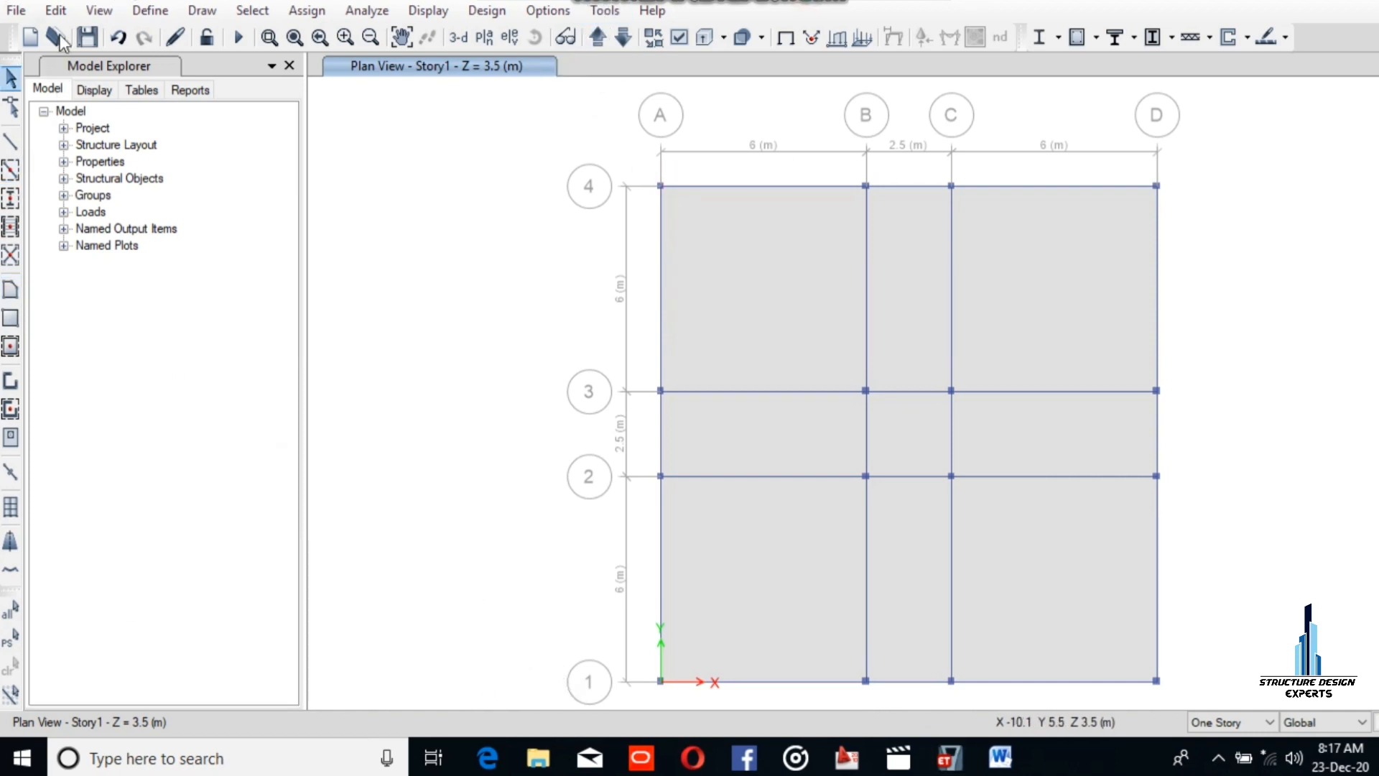
# Step: Delete the Wind load and EQL patterns from the load pattern definitions
pyautogui.click(133, 11)
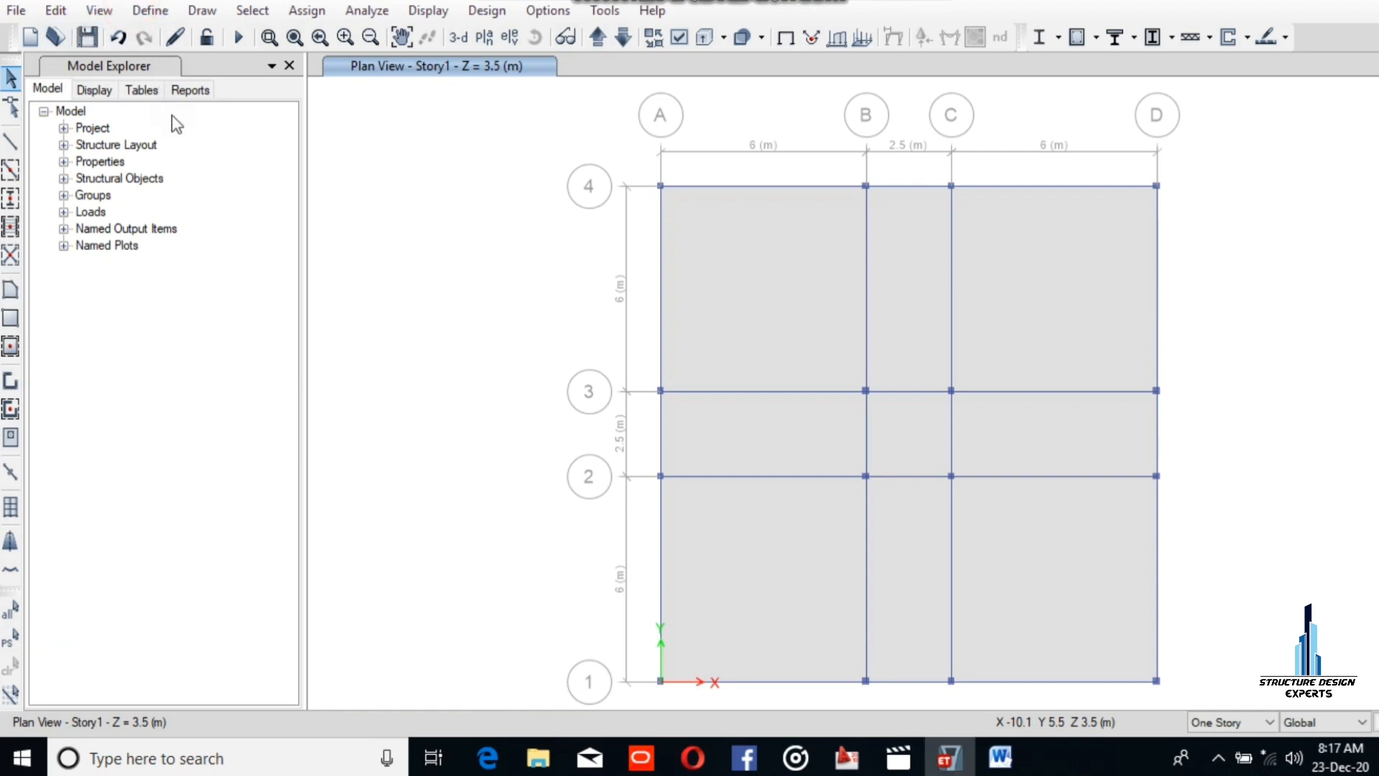
pyautogui.click(149, 11)
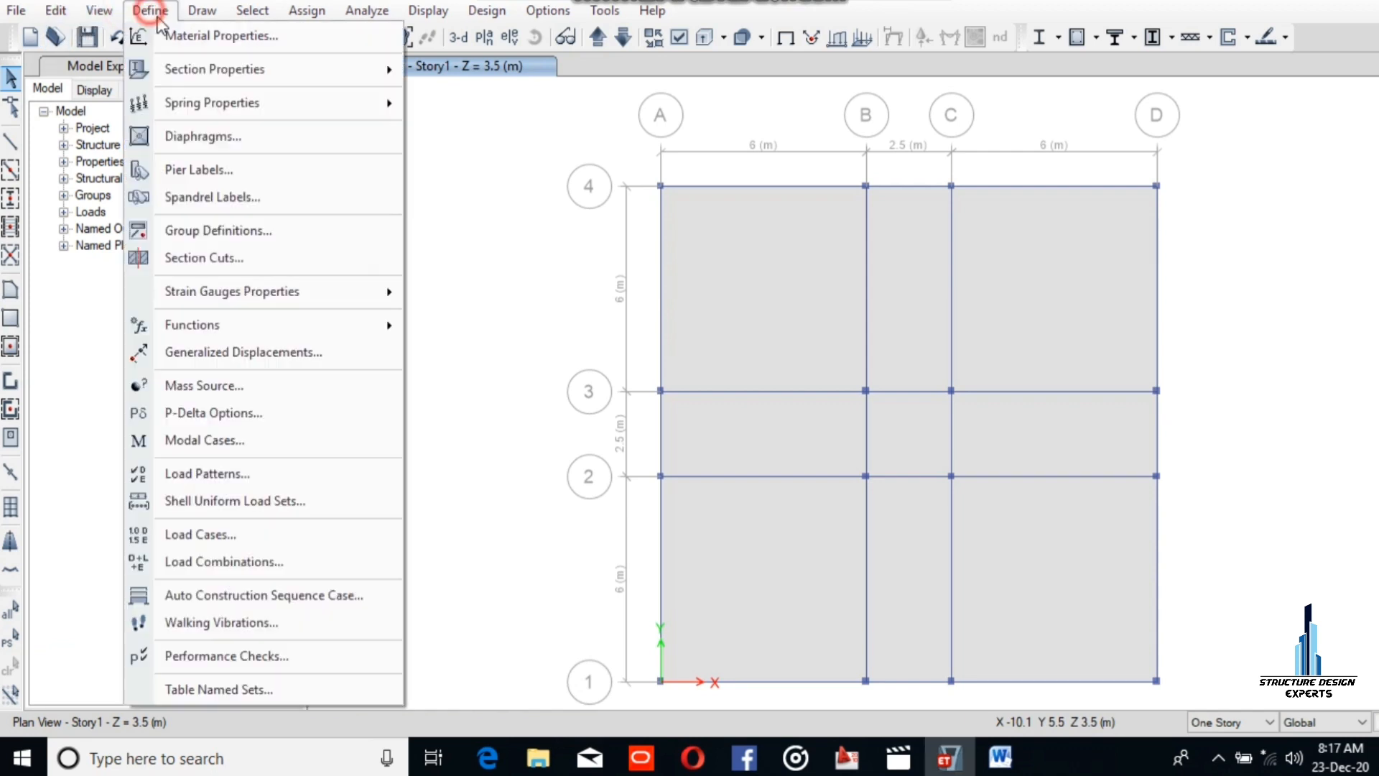
pyautogui.click(209, 483)
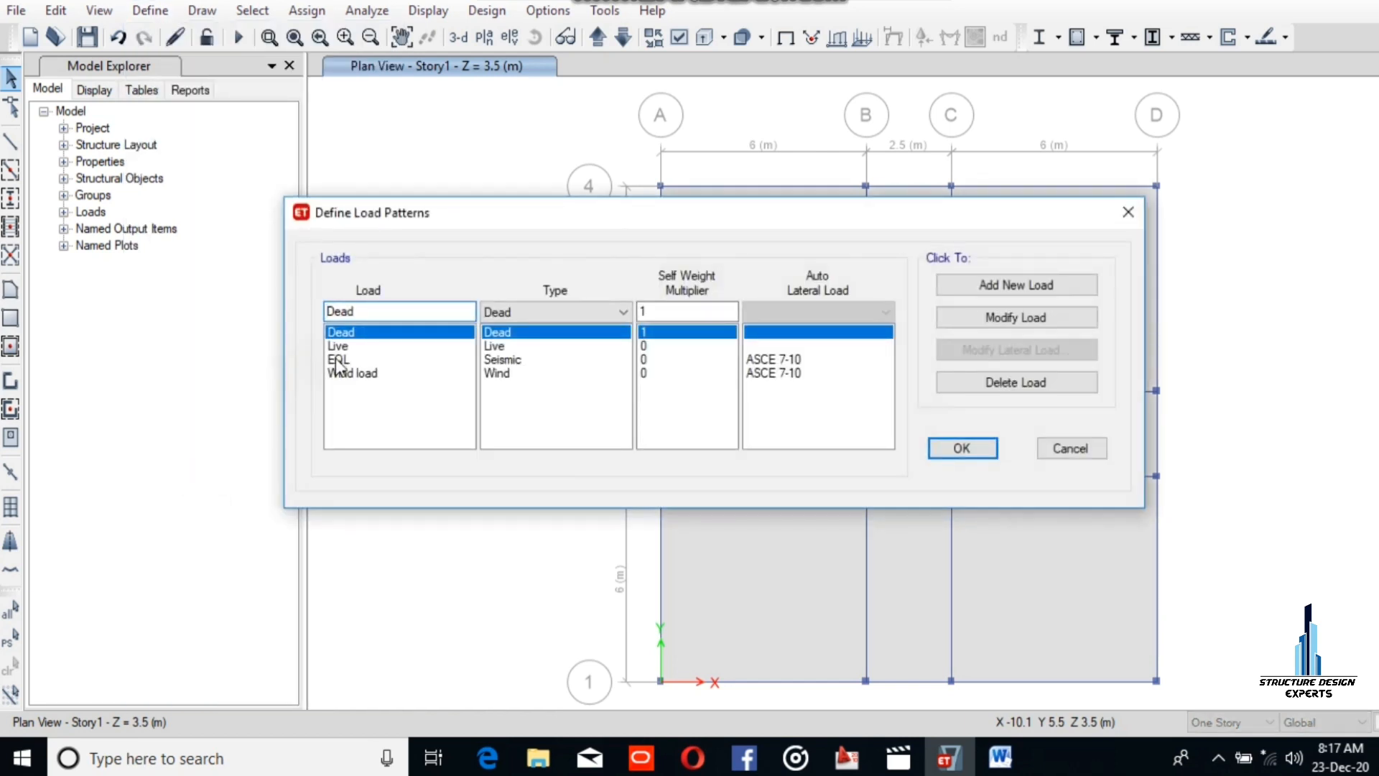
pyautogui.click(370, 373)
pyautogui.click(1014, 382)
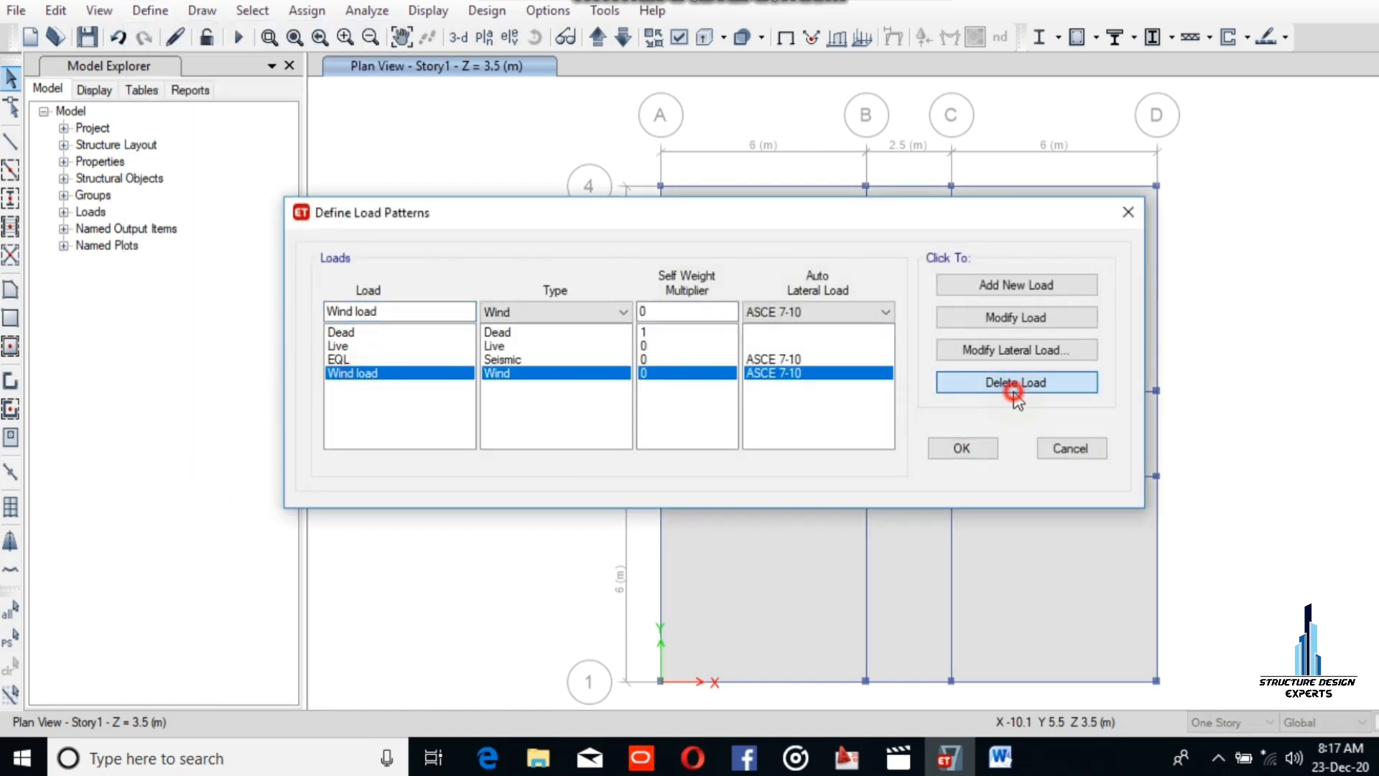
pyautogui.click(782, 445)
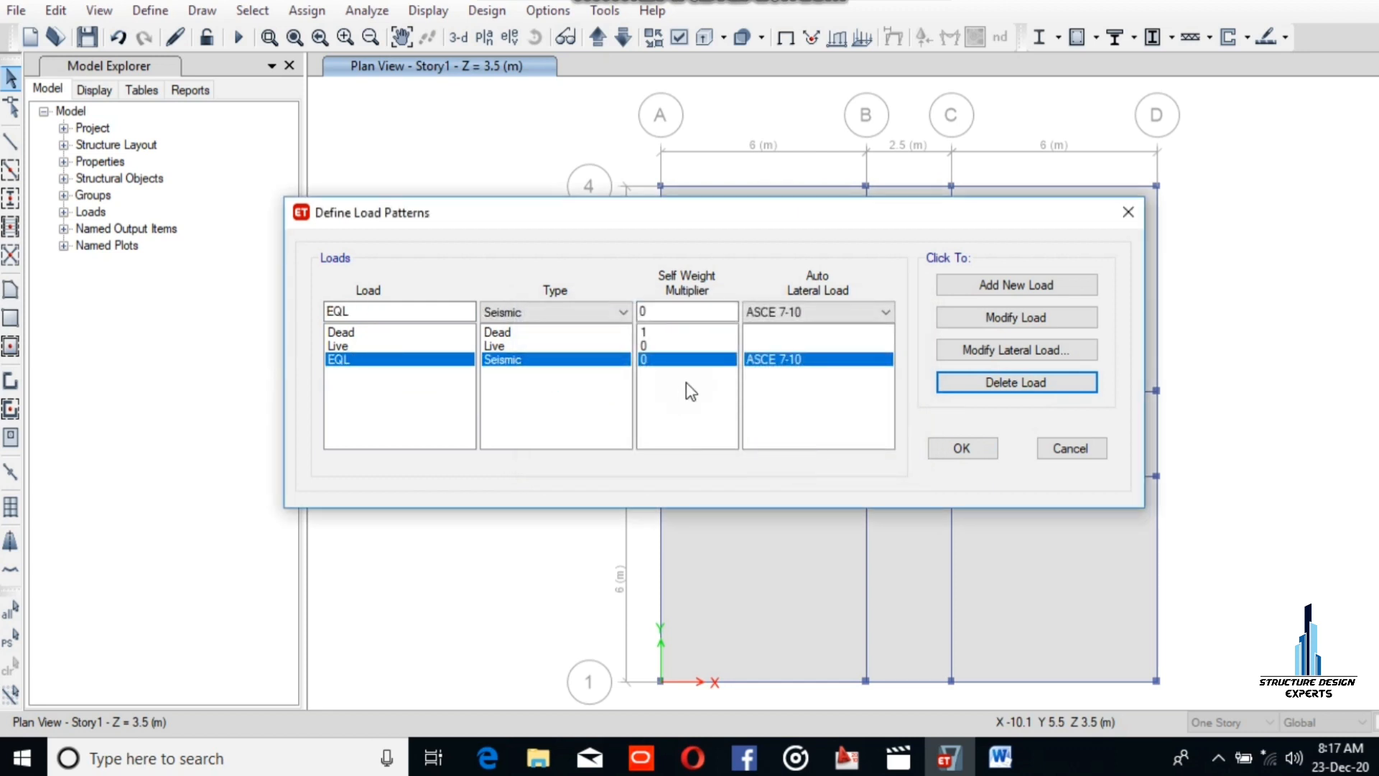
pyautogui.click(989, 387)
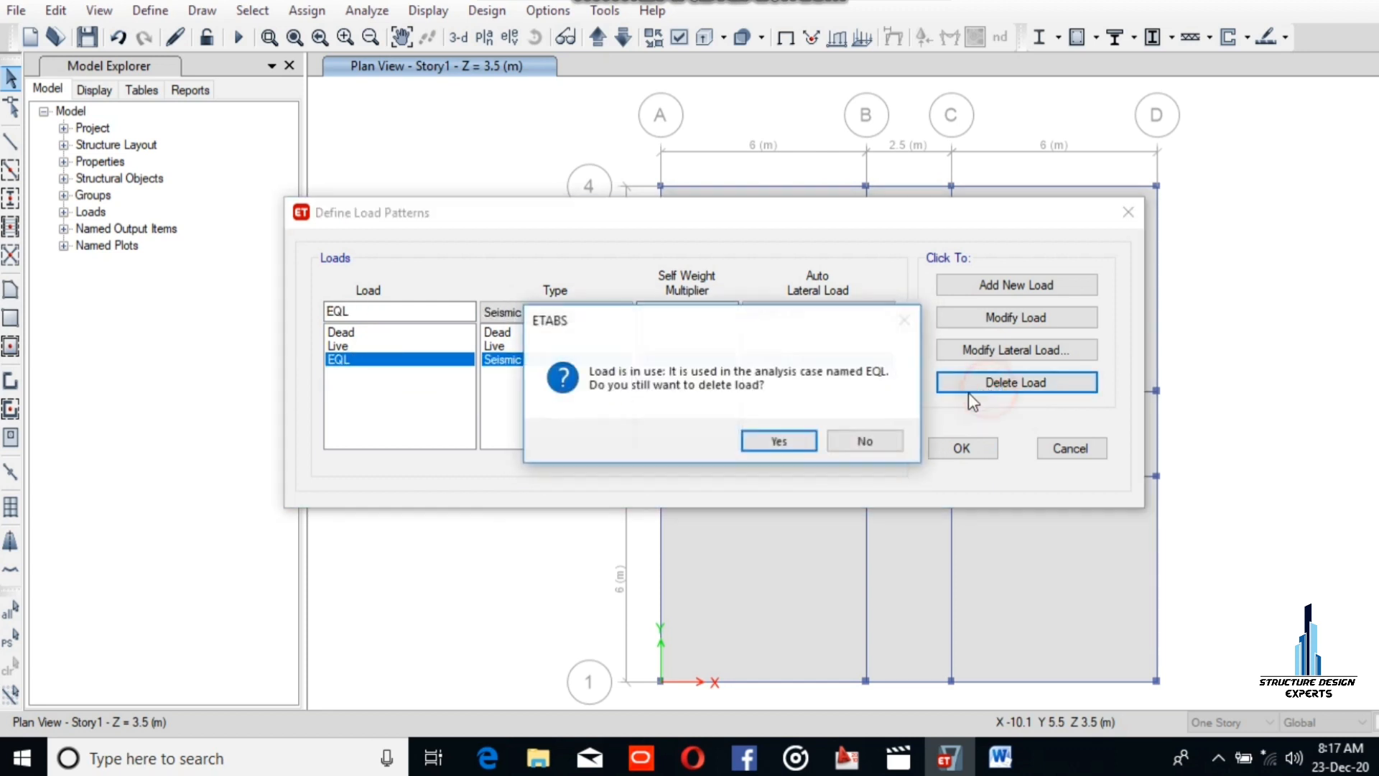
pyautogui.click(793, 440)
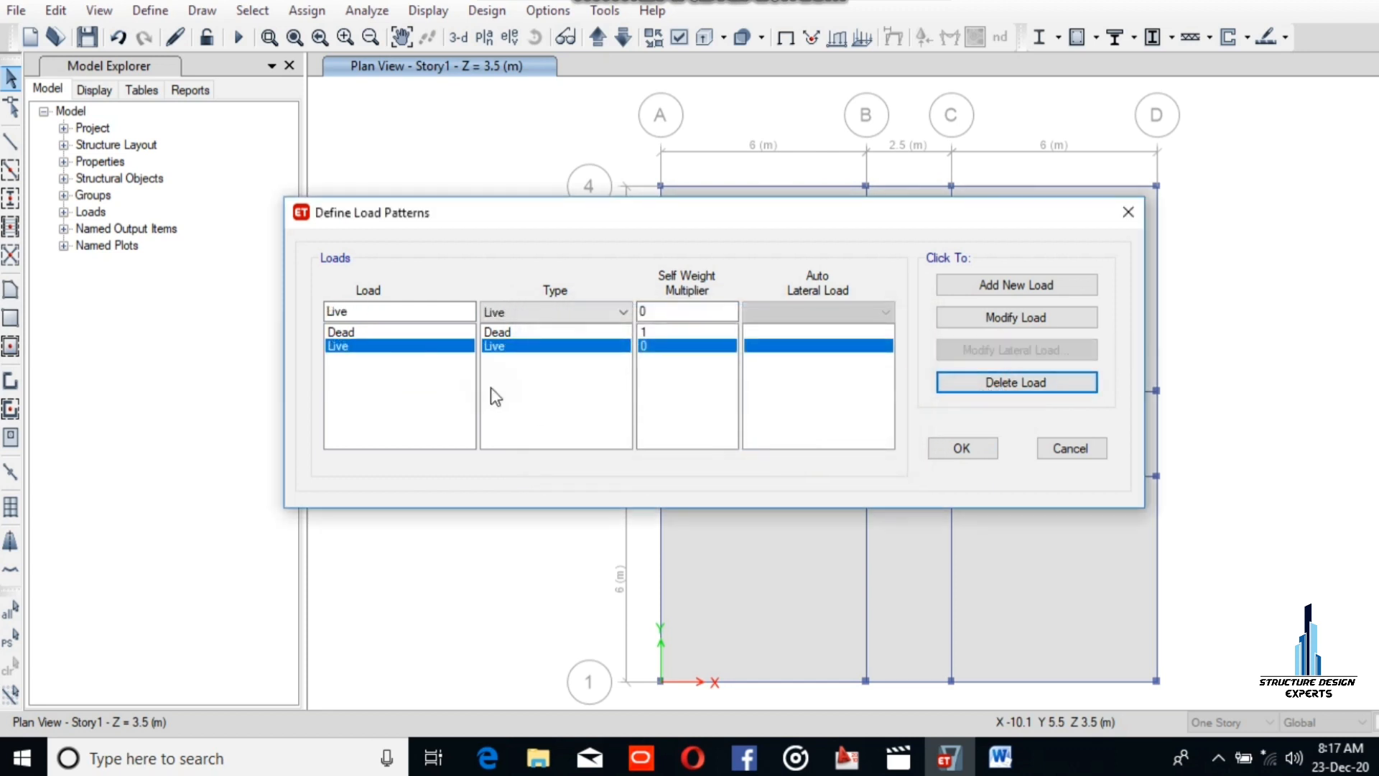
# Step: Add a load pattern named Super Dead load with type Super Dead and accept the load pattern definitions
pyautogui.click(377, 316)
pyautogui.moveTo(377, 318); pyautogui.dragTo(308, 360)
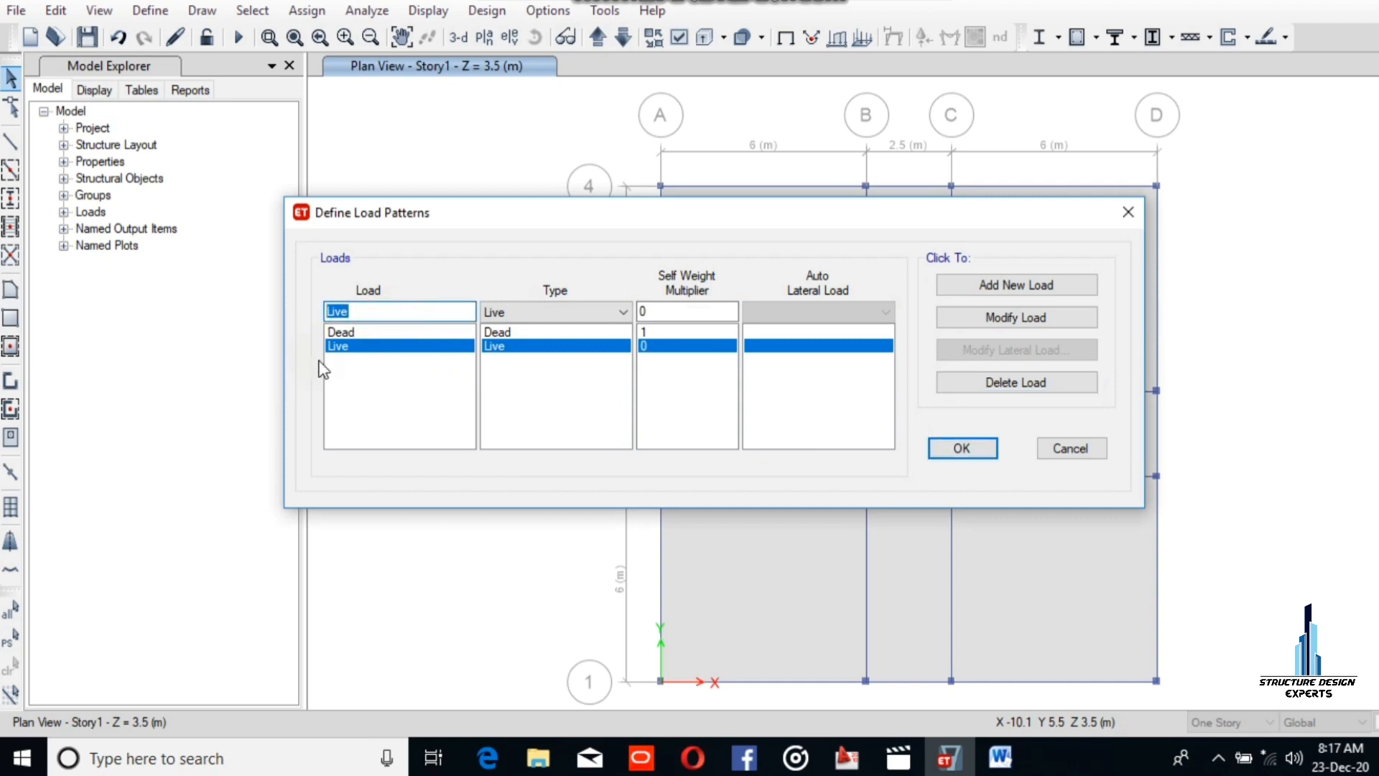
pyautogui.write('Super Dead load')
pyautogui.click(528, 312)
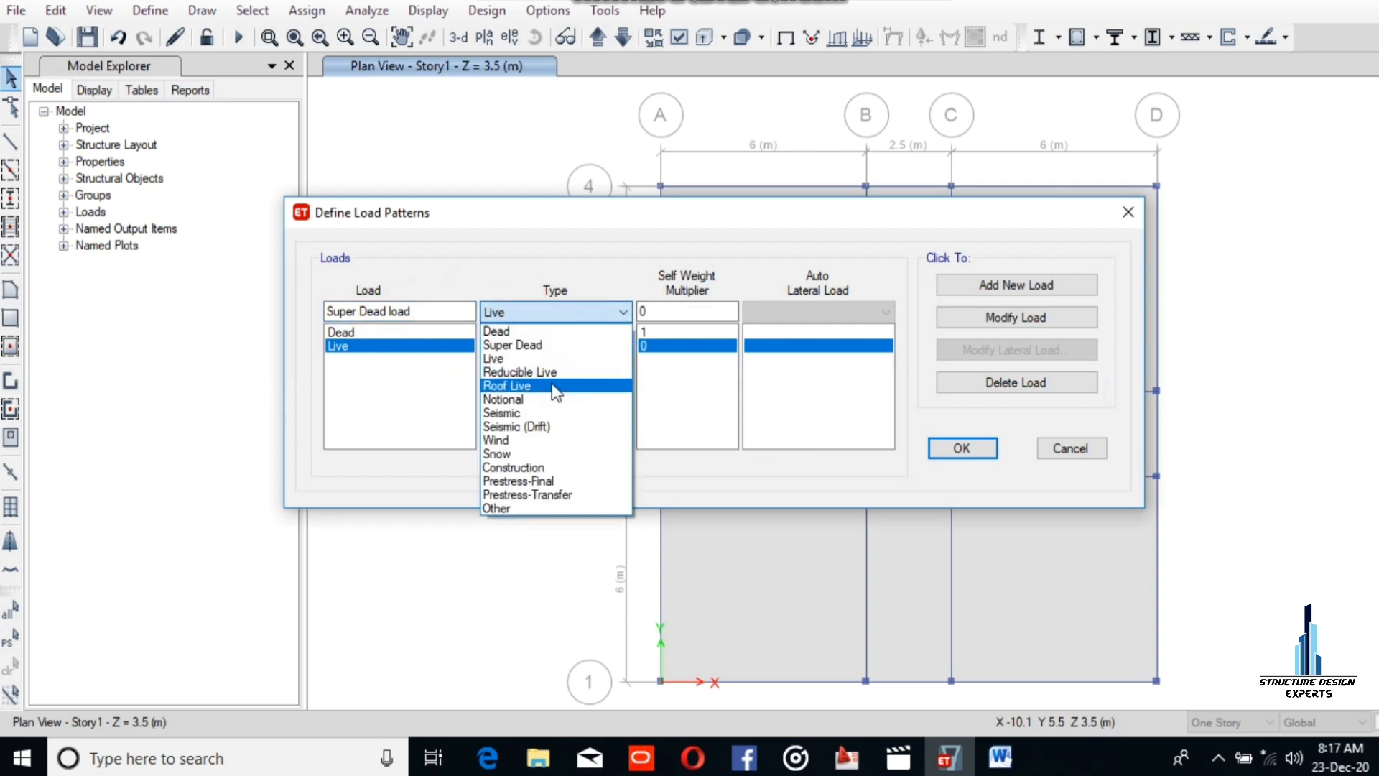
pyautogui.click(549, 346)
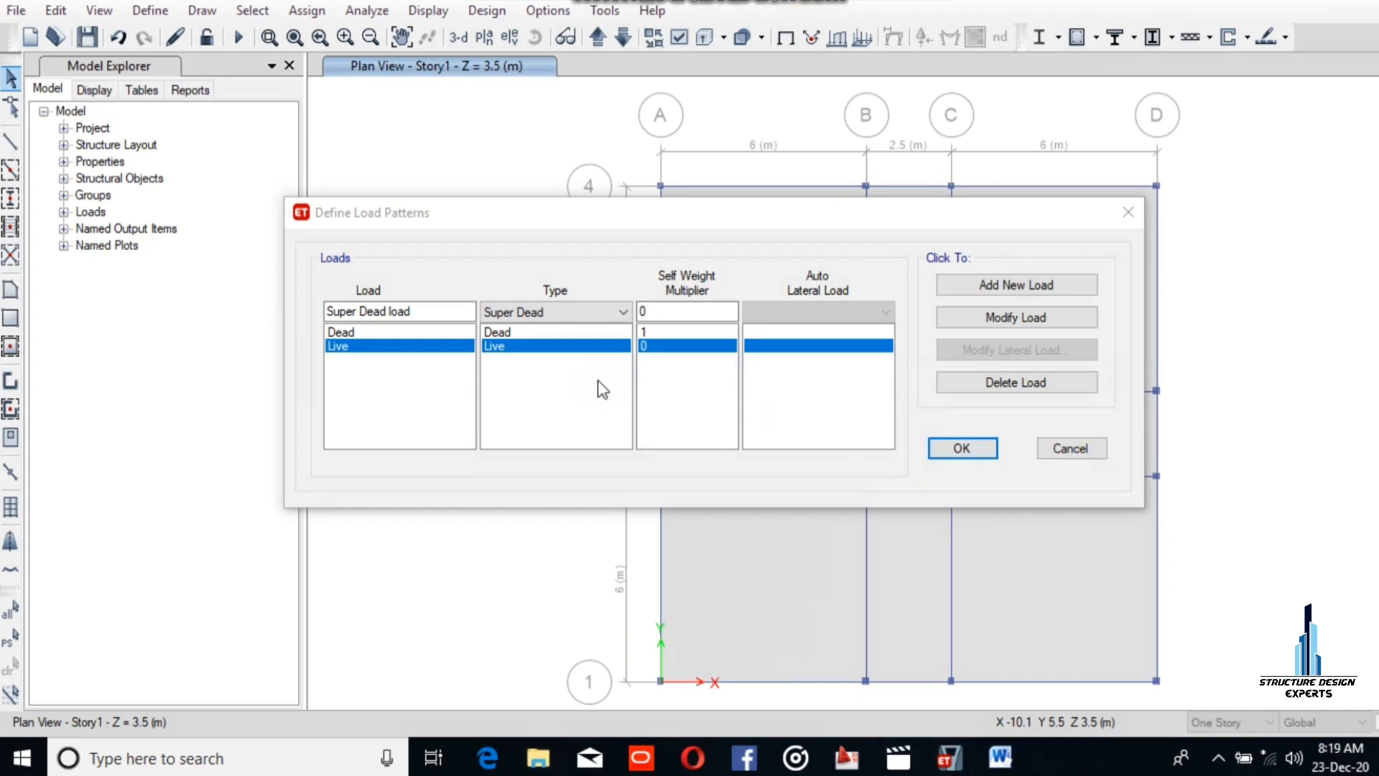
pyautogui.click(1002, 283)
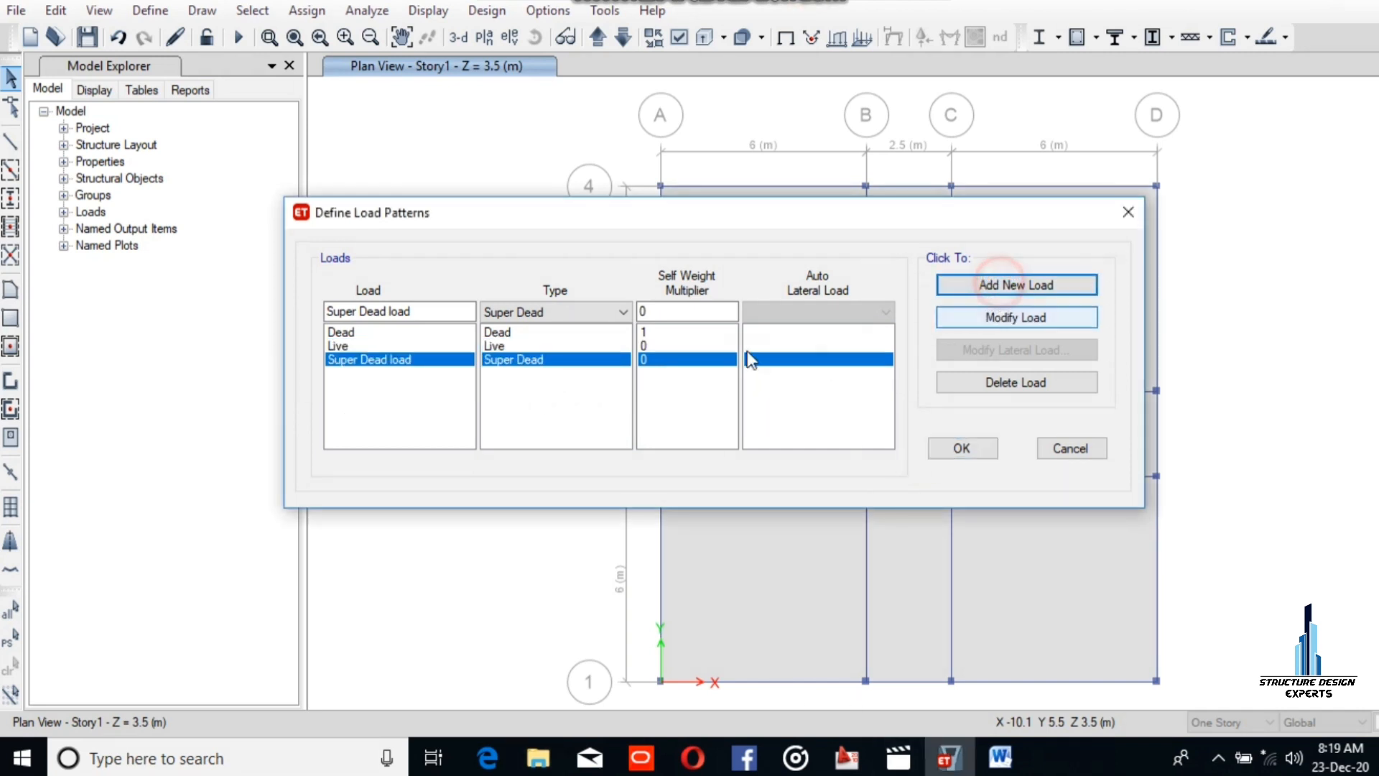
pyautogui.click(970, 451)
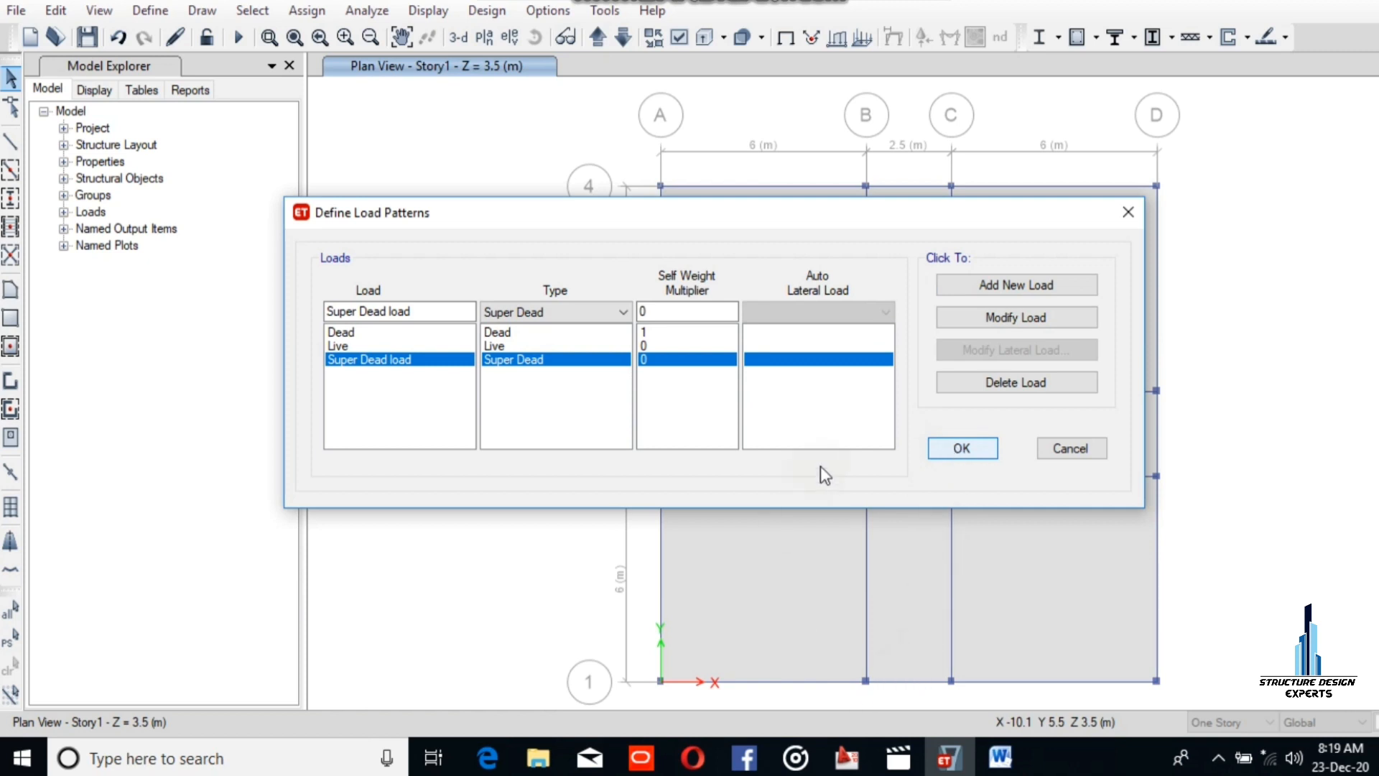
# Step: Close the load pattern definitions and start a new shell uniform load set named Residencial Loads
pyautogui.click(970, 453)
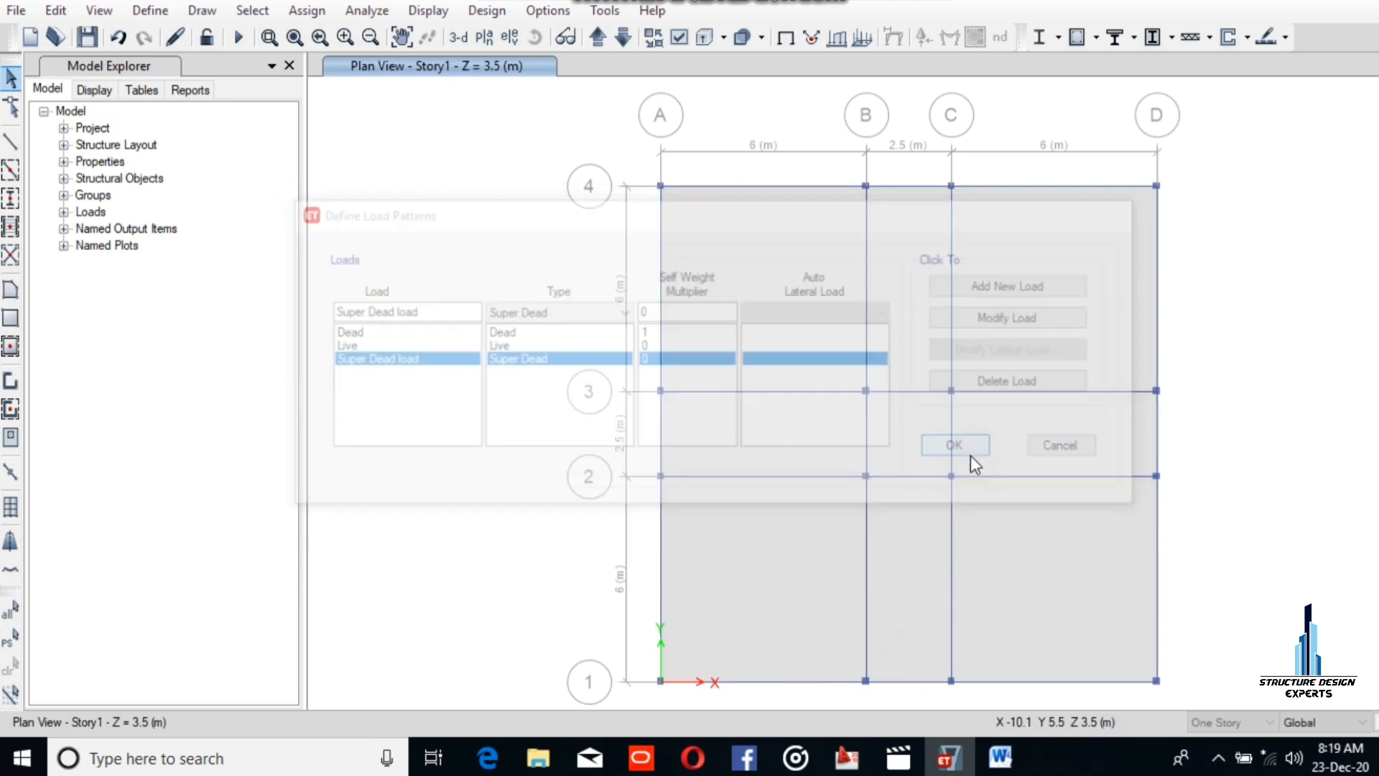
pyautogui.click(149, 11)
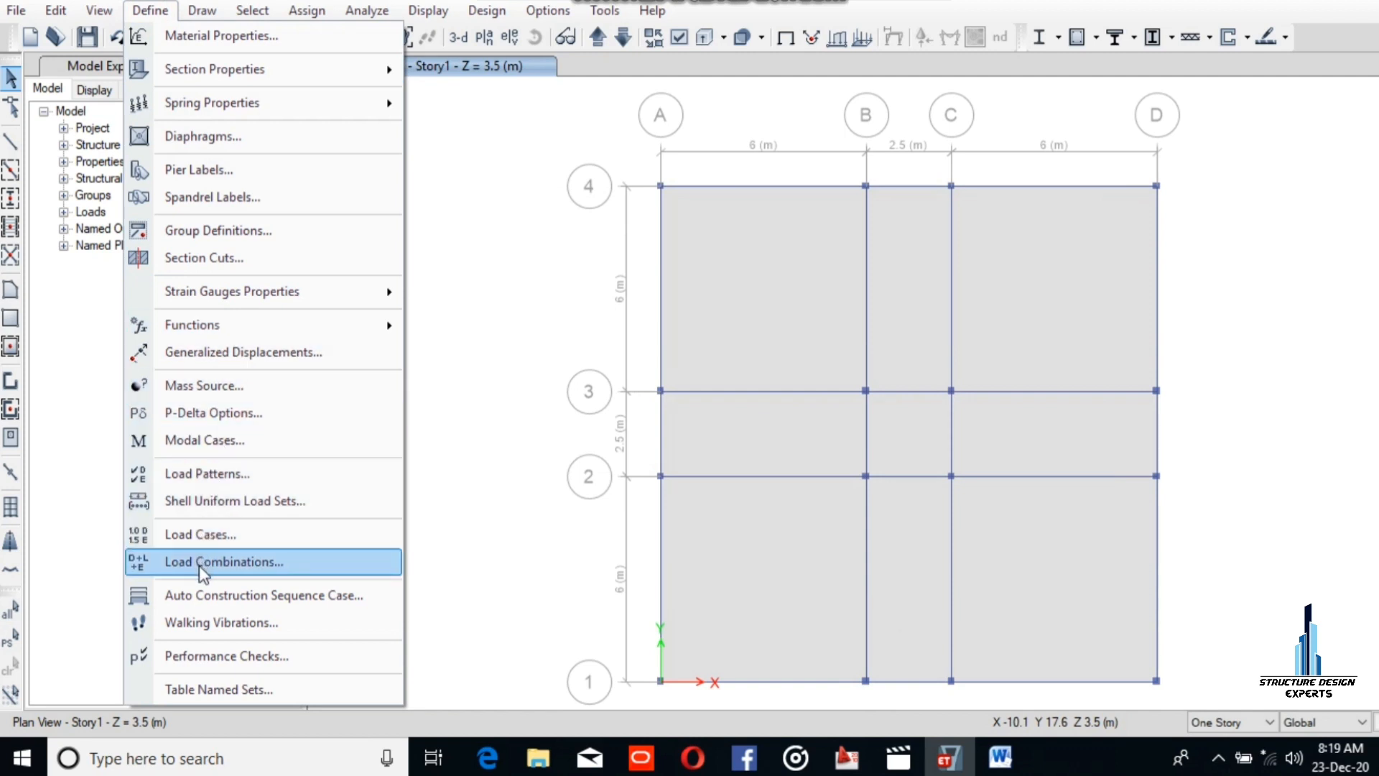
pyautogui.click(216, 501)
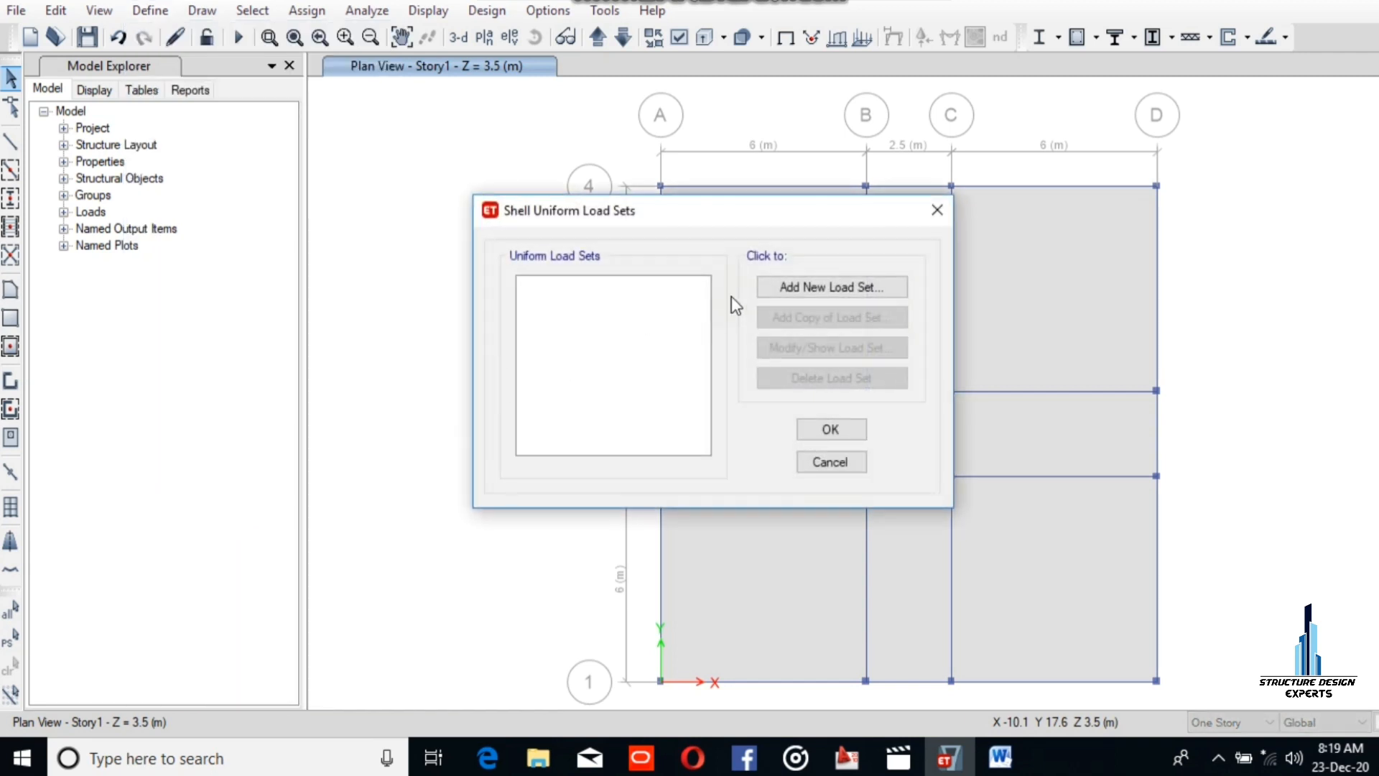
pyautogui.click(786, 288)
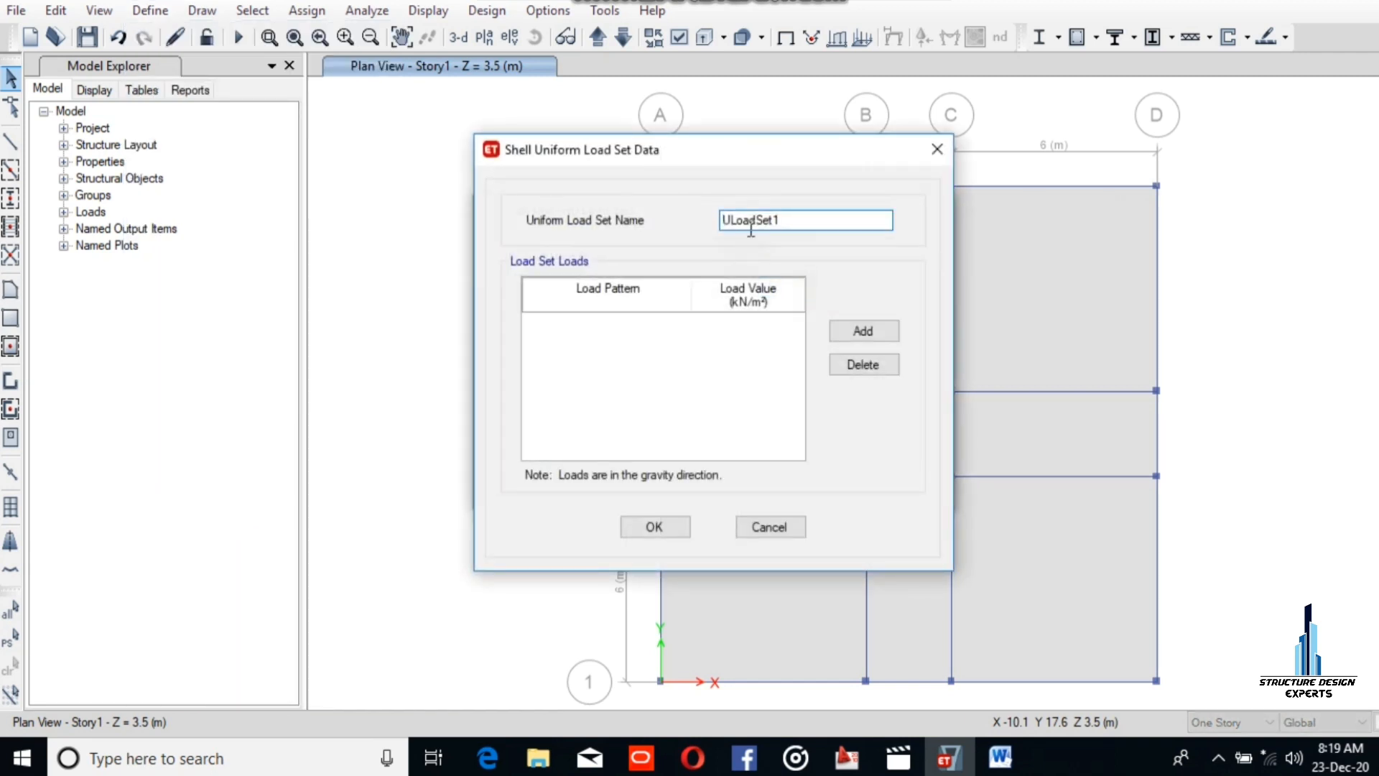
pyautogui.doubleClick(794, 219)
pyautogui.write('Residencial LOa')
pyautogui.press('BackSpace')
pyautogui.press('BackSpace')
pyautogui.press('BackSpace')
pyautogui.write('oads')
# Step: Add two load rows to the Residencial Loads set and make the first one Super Dead load with 0.67 kN/m²
pyautogui.click(890, 333)
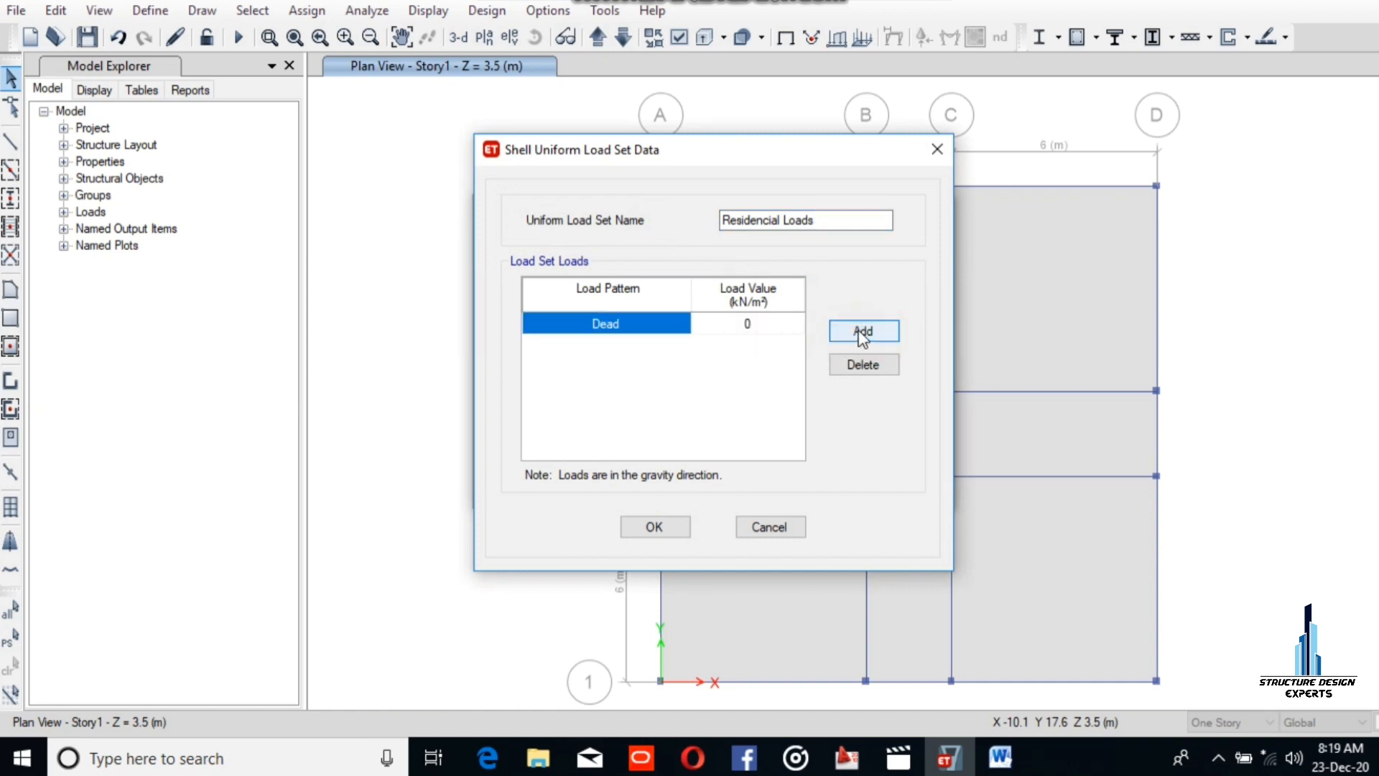
pyautogui.click(862, 332)
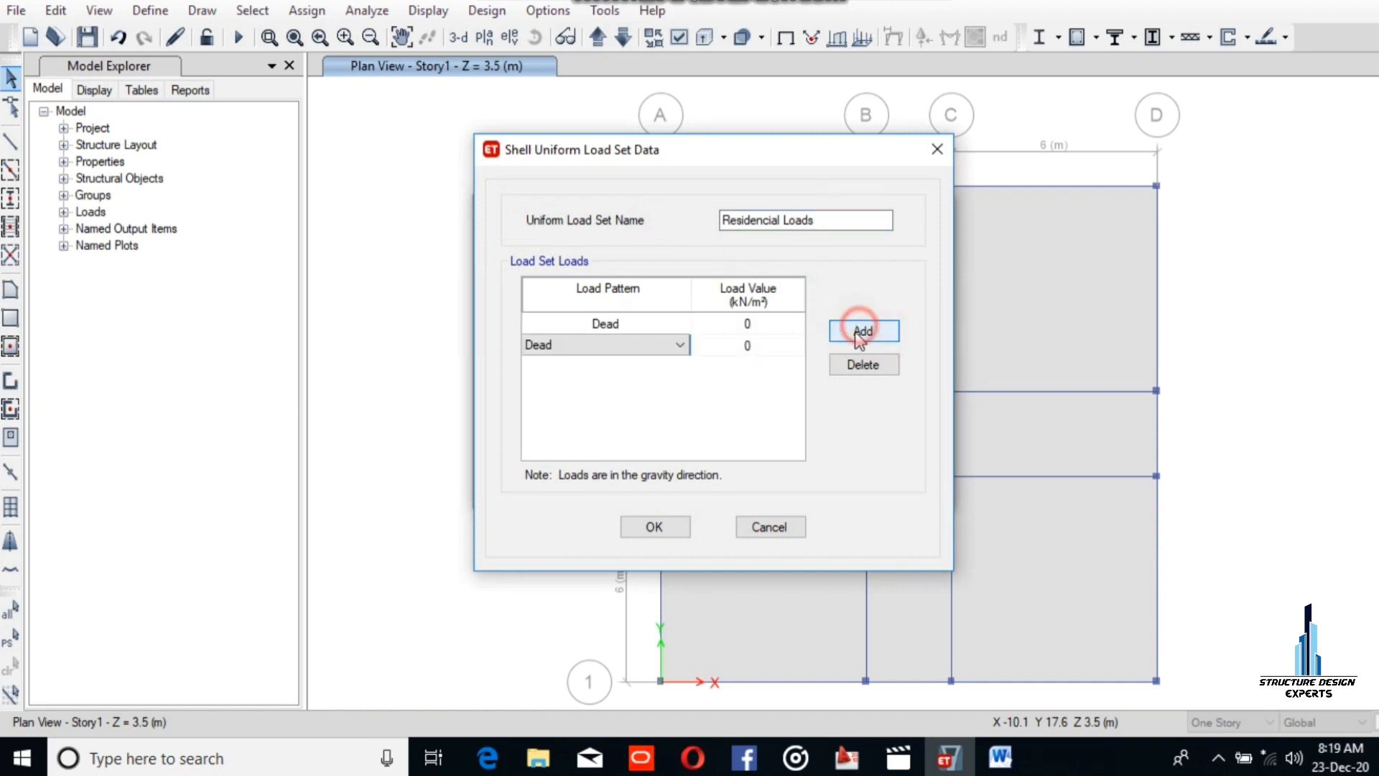
pyautogui.click(667, 324)
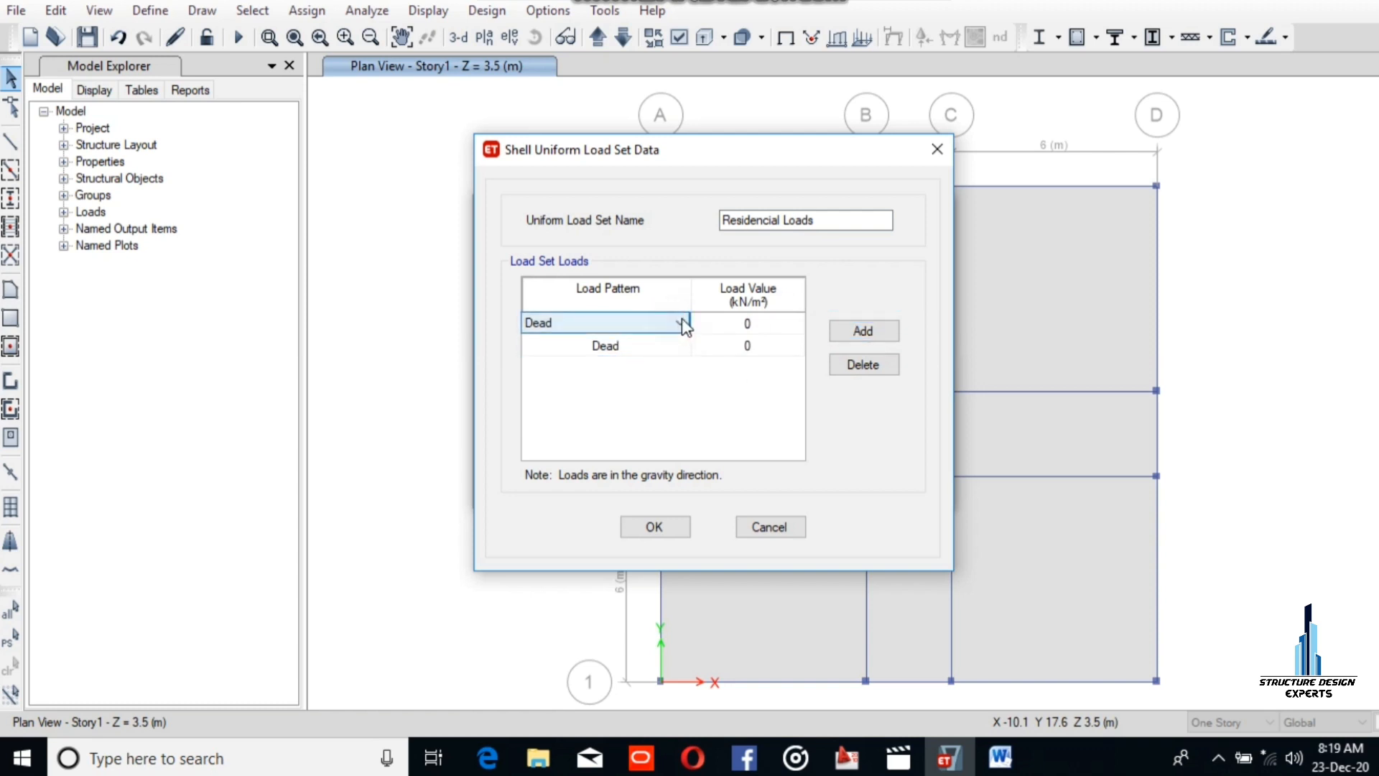
pyautogui.click(681, 325)
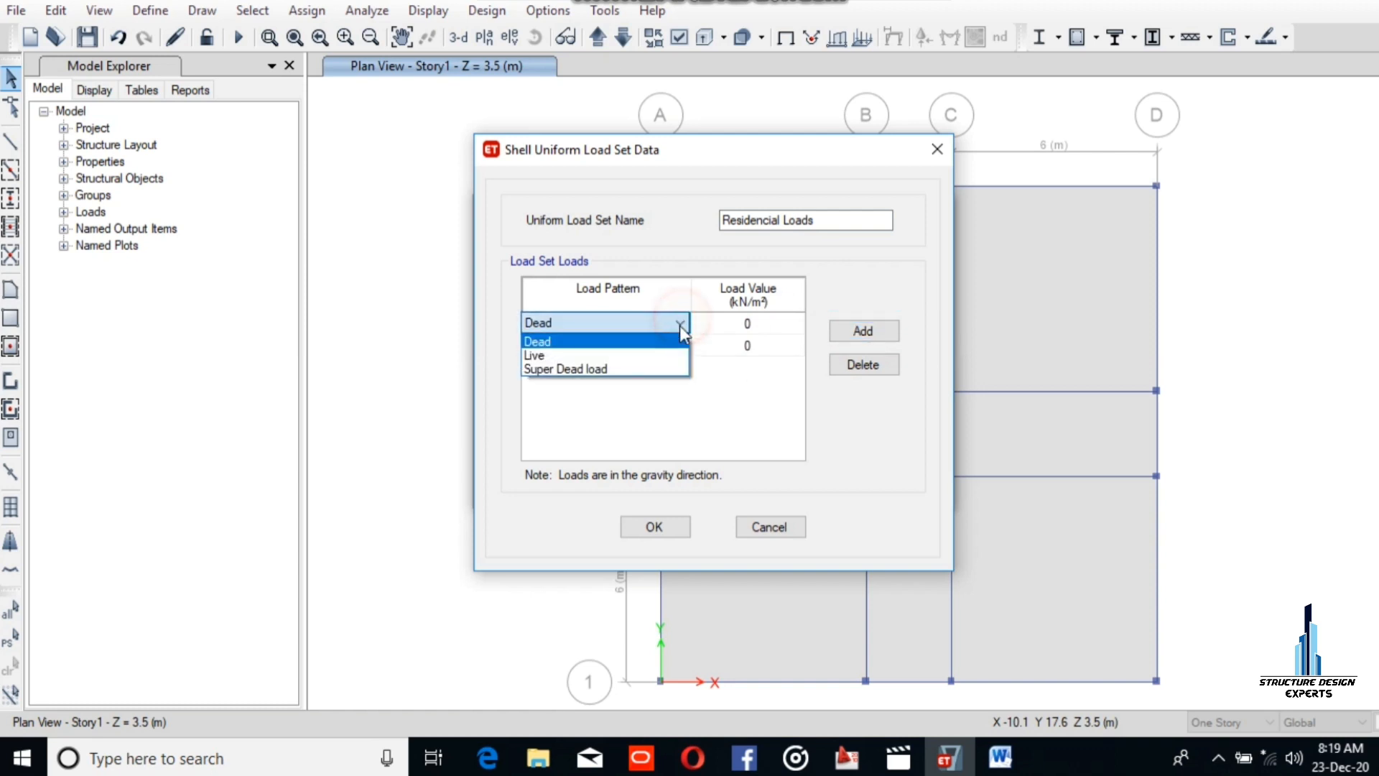
pyautogui.click(661, 369)
pyautogui.click(749, 325)
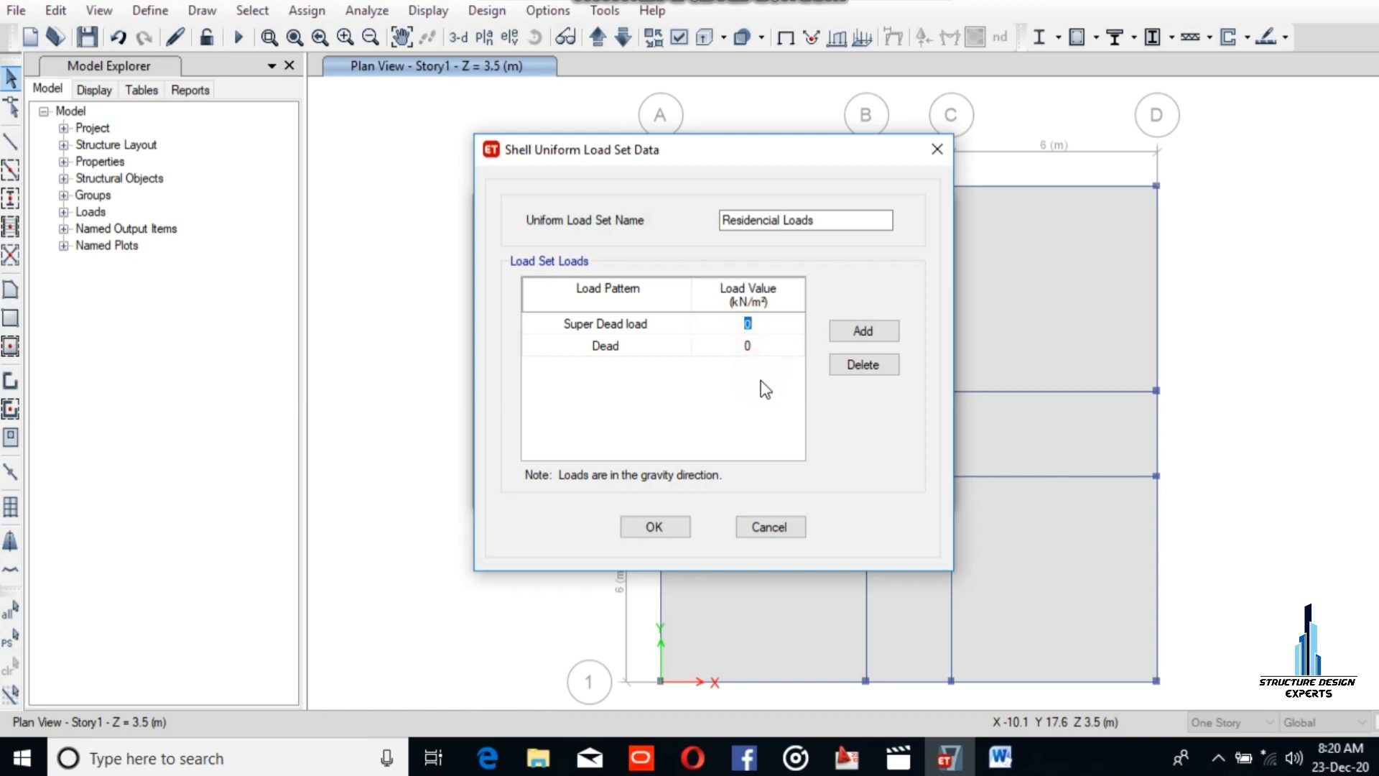
pyautogui.press('BackSpace')
pyautogui.write('.67')
# Step: Change the second load row of the Residencial Loads set to Live with a value of 1.92 kN/m²
pyautogui.click(762, 347)
pyautogui.click(631, 346)
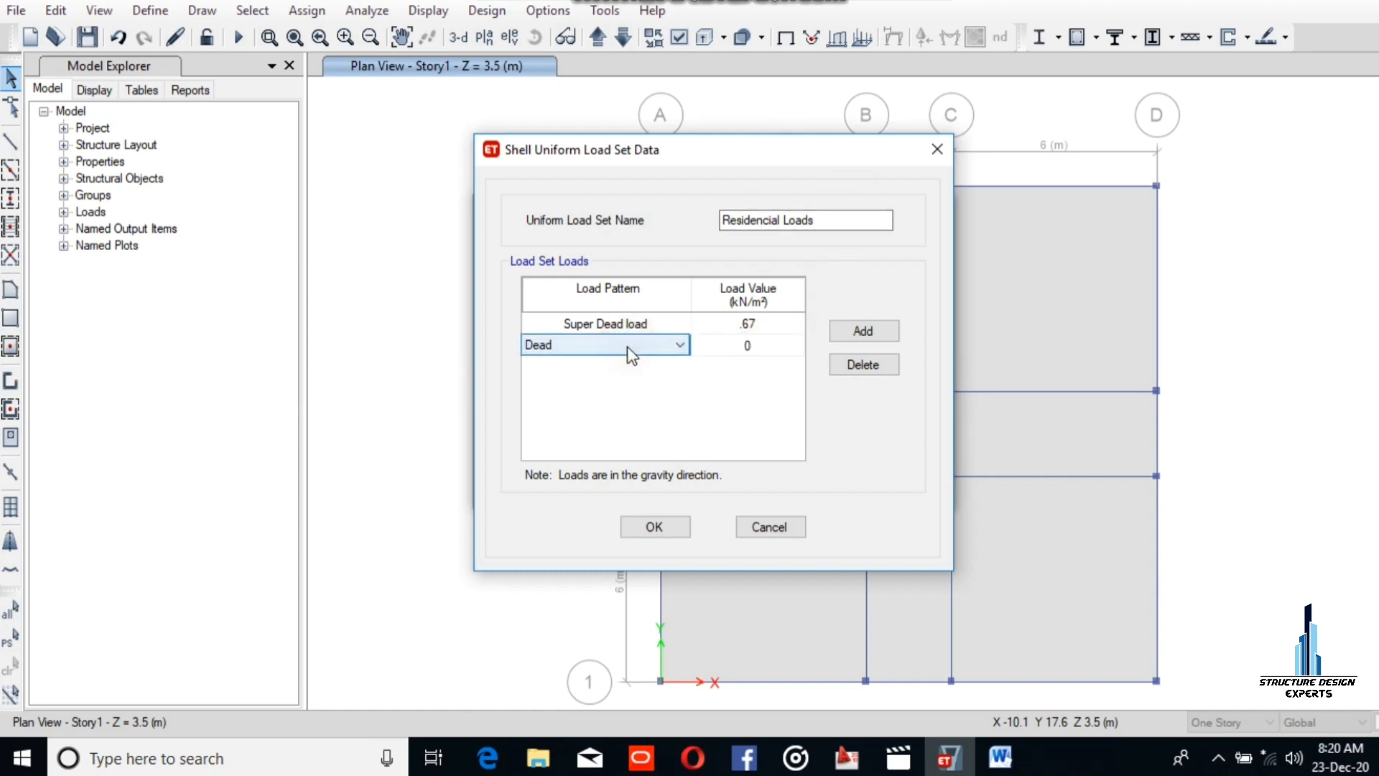
pyautogui.click(631, 353)
pyautogui.click(639, 378)
pyautogui.click(752, 346)
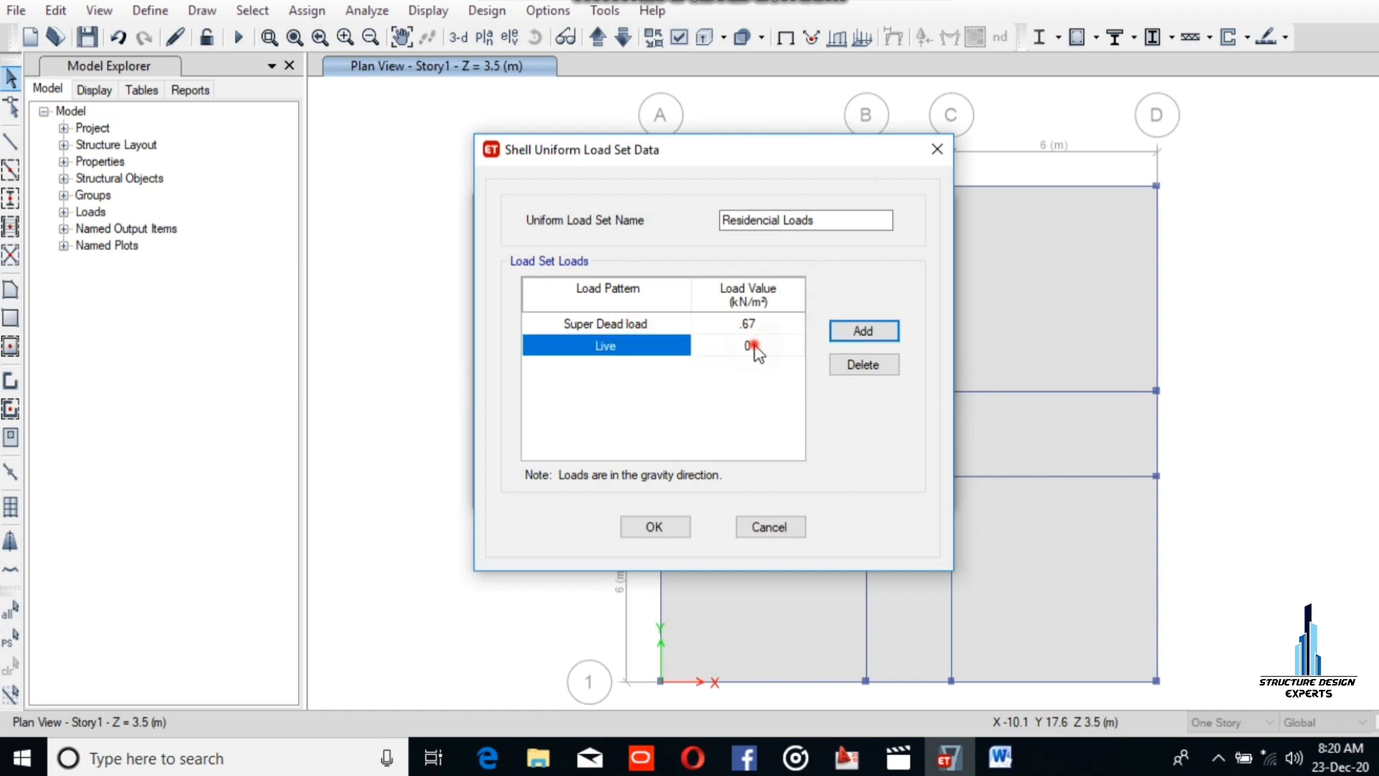
pyautogui.write('1')
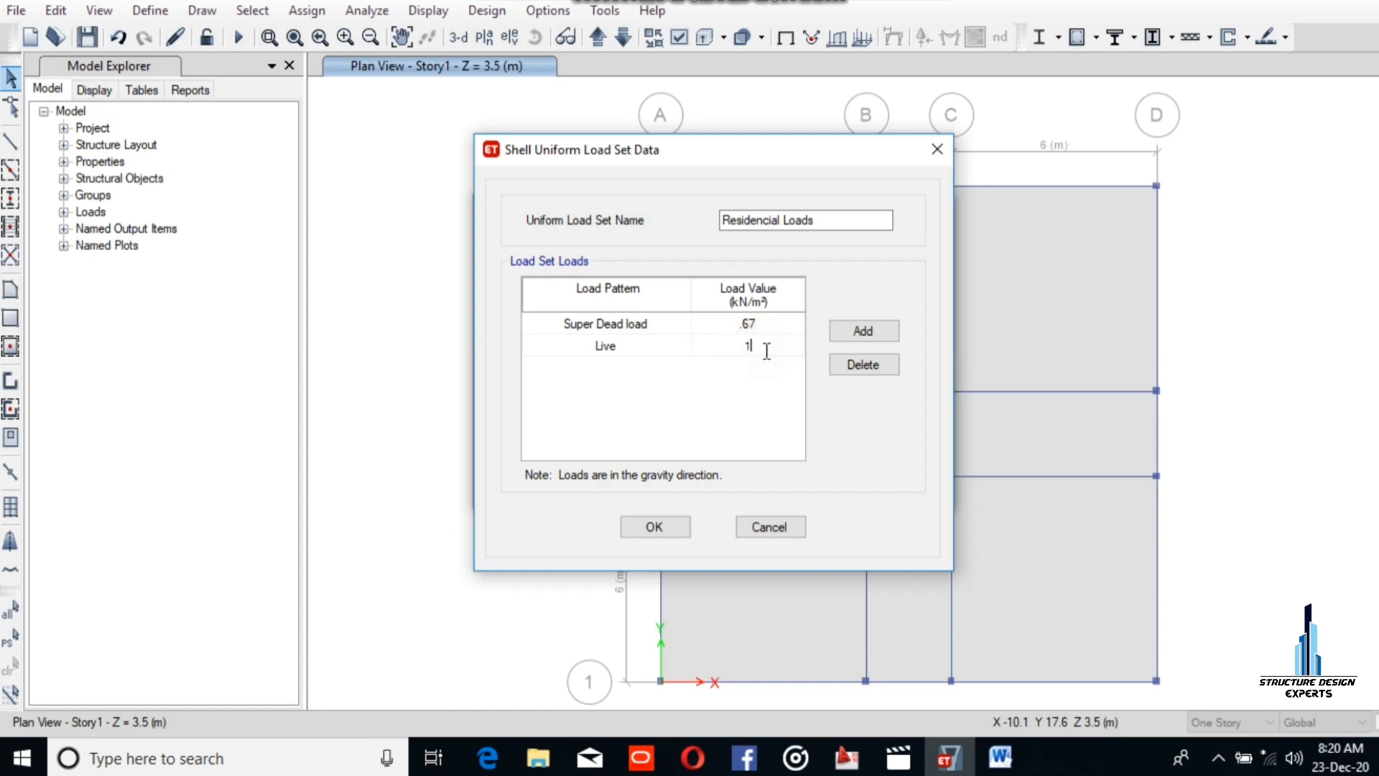
pyautogui.write('.92')
# Step: Add a Dead load row with value 0 to the Residencial Loads set and accept the set
pyautogui.click(847, 329)
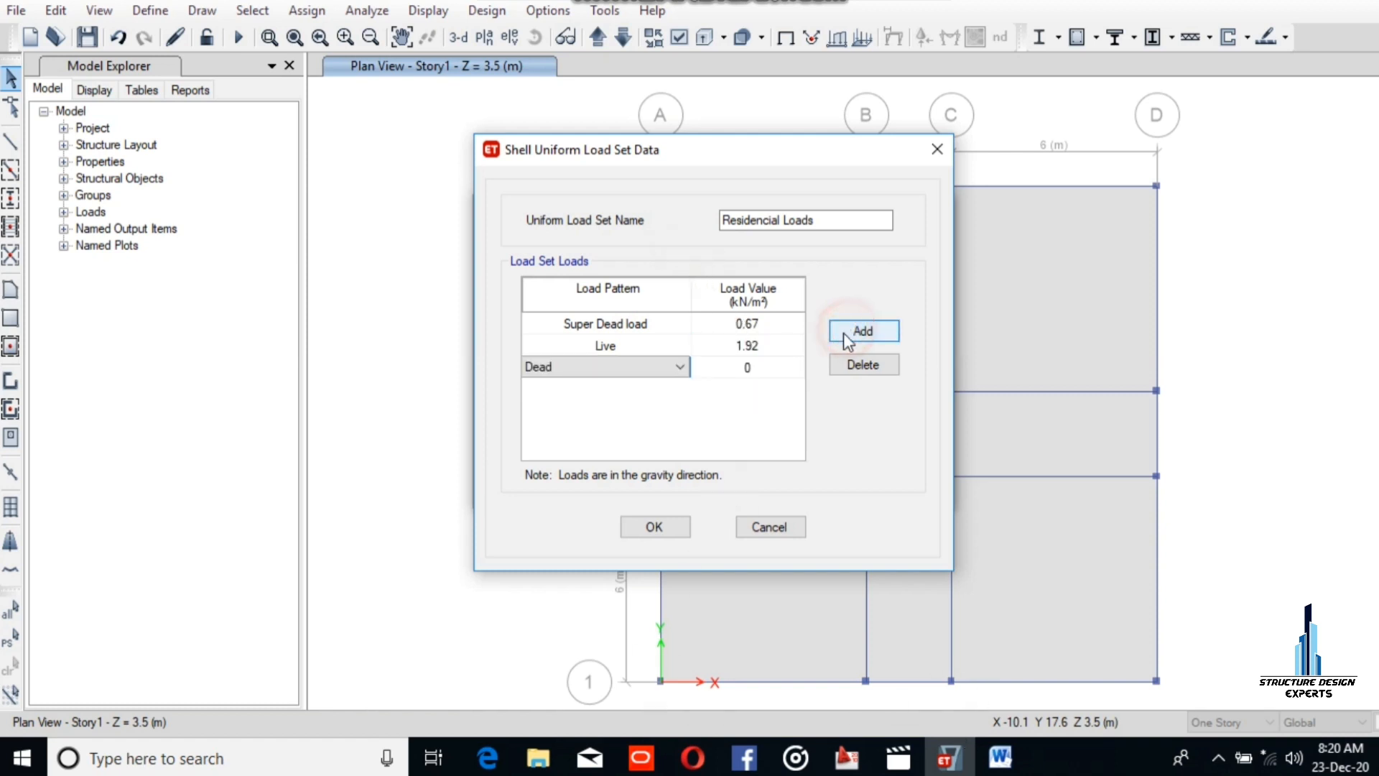
pyautogui.click(754, 372)
pyautogui.click(759, 368)
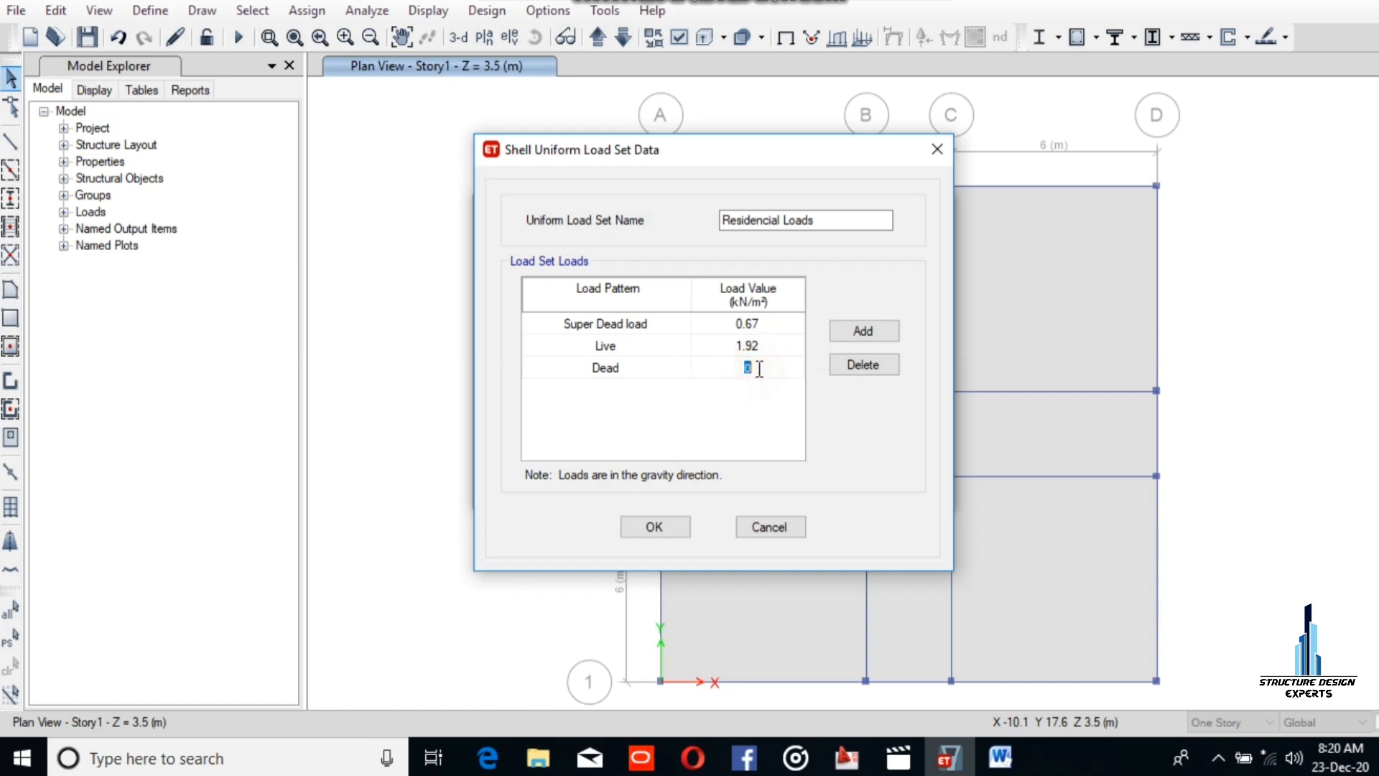
pyautogui.click(695, 370)
pyautogui.click(668, 527)
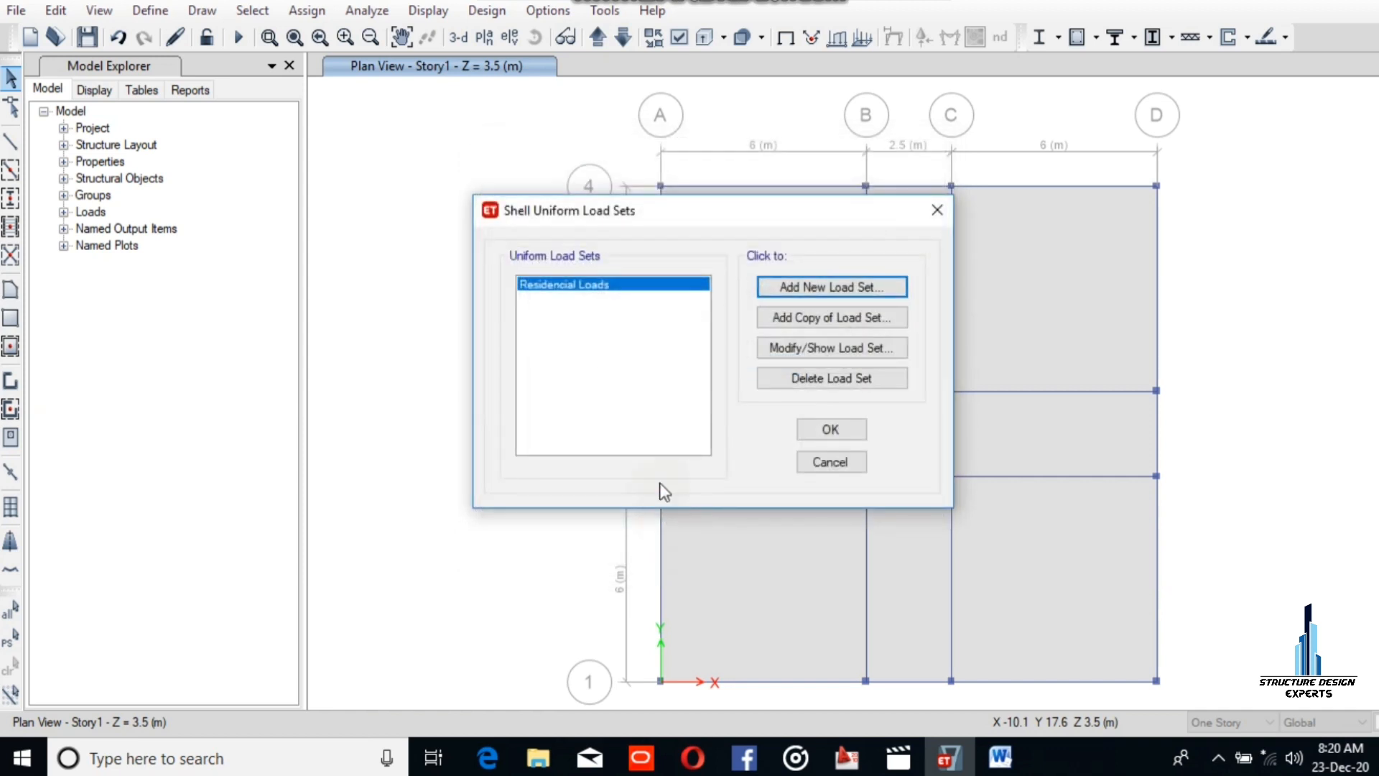
# Step: Start another shell uniform load set named Coridor and add two Dead load rows to it
pyautogui.click(804, 291)
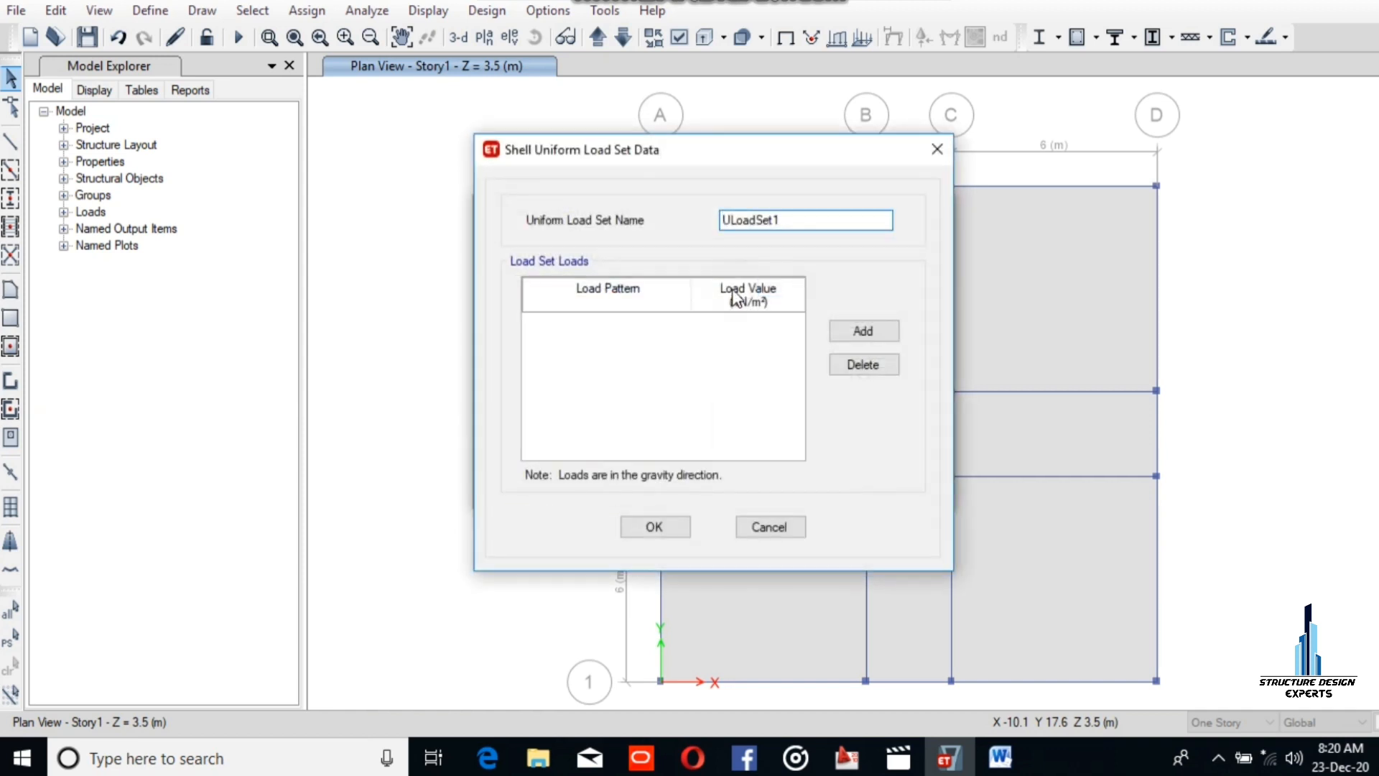
pyautogui.doubleClick(790, 219)
pyautogui.write('Coridor')
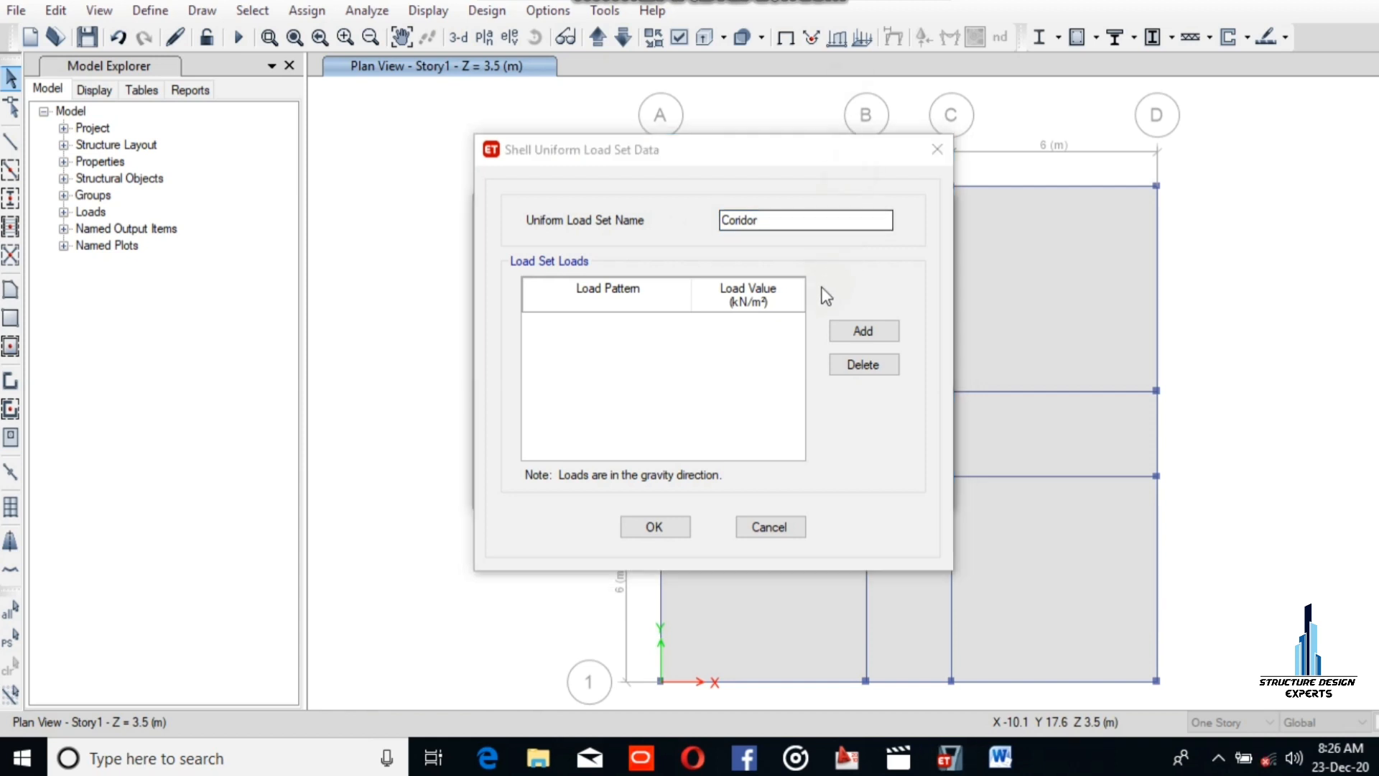
pyautogui.click(845, 333)
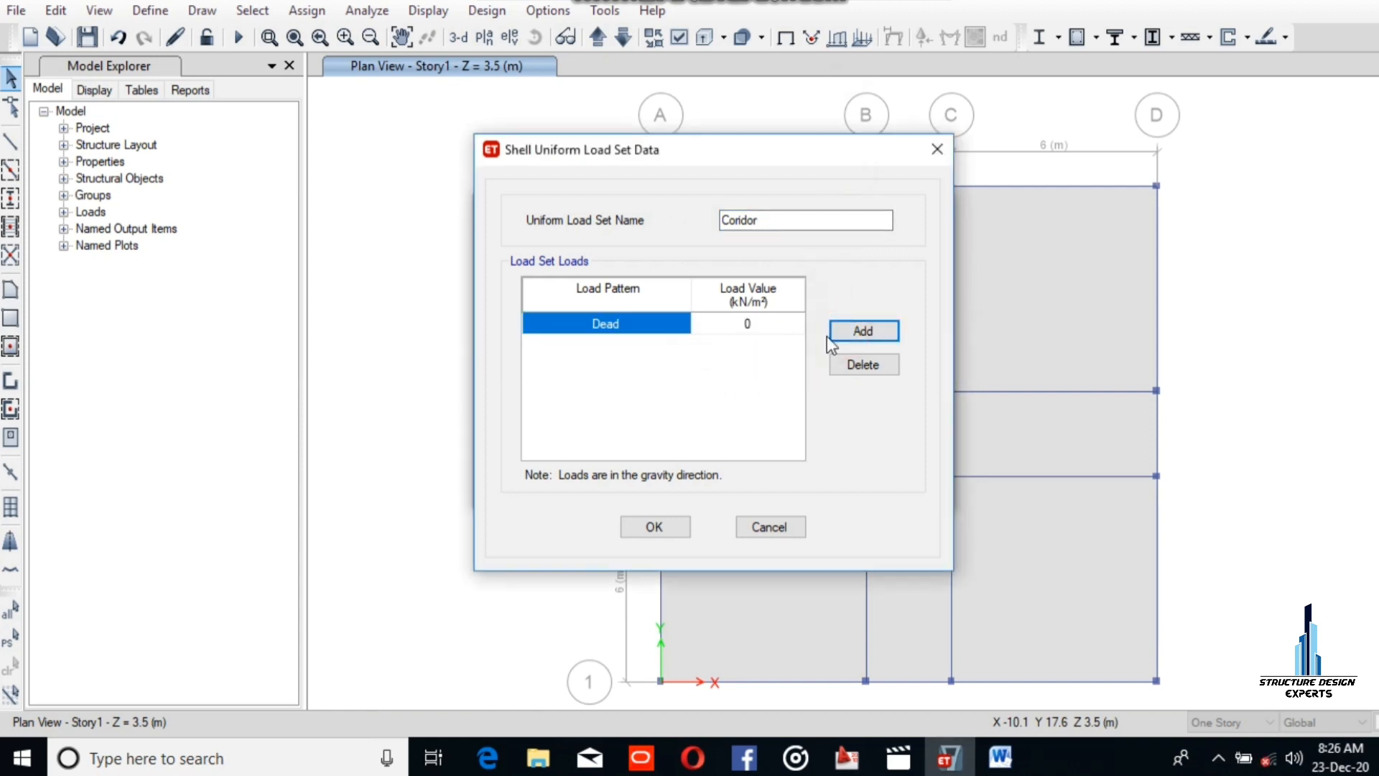
pyautogui.click(849, 332)
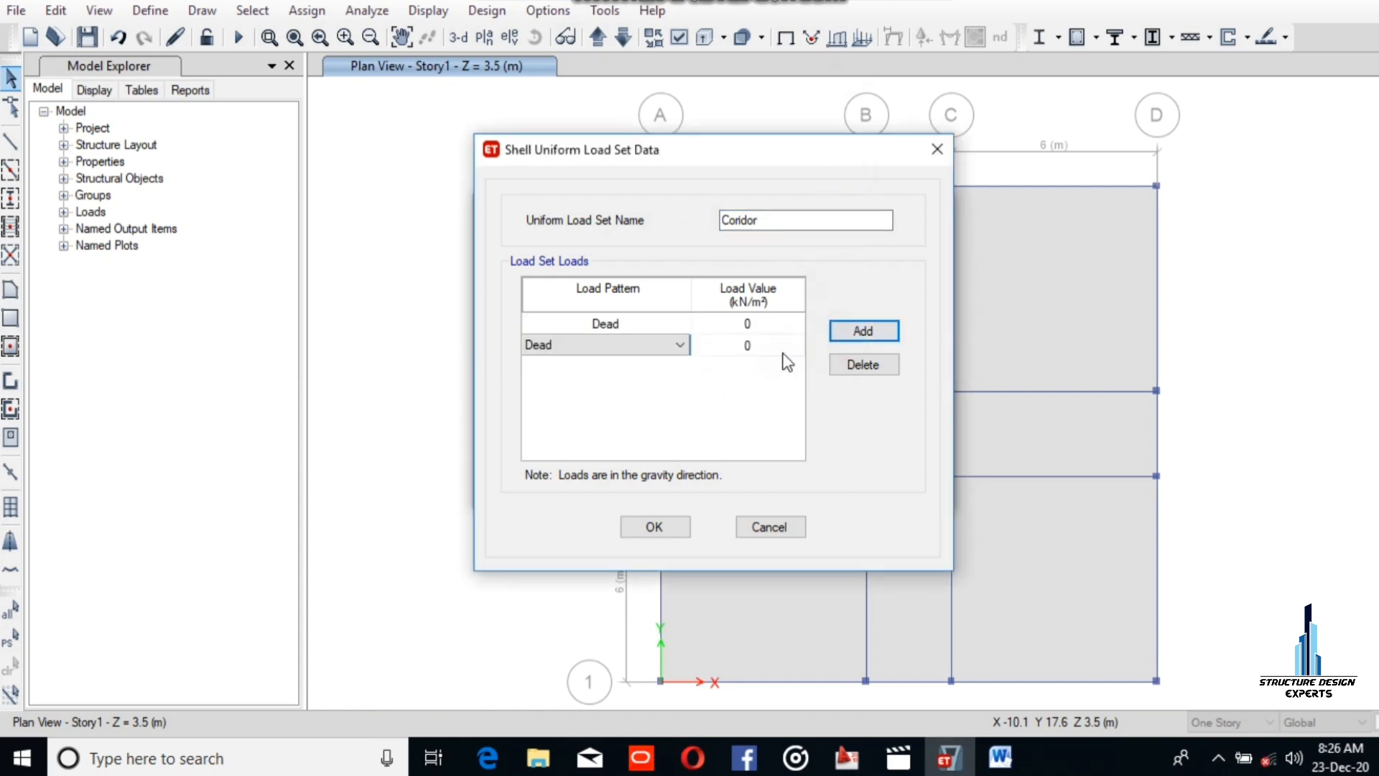
# Step: Change the second load row of the Coridor set to Live with a value of 4.5 kN/m²
pyautogui.click(676, 345)
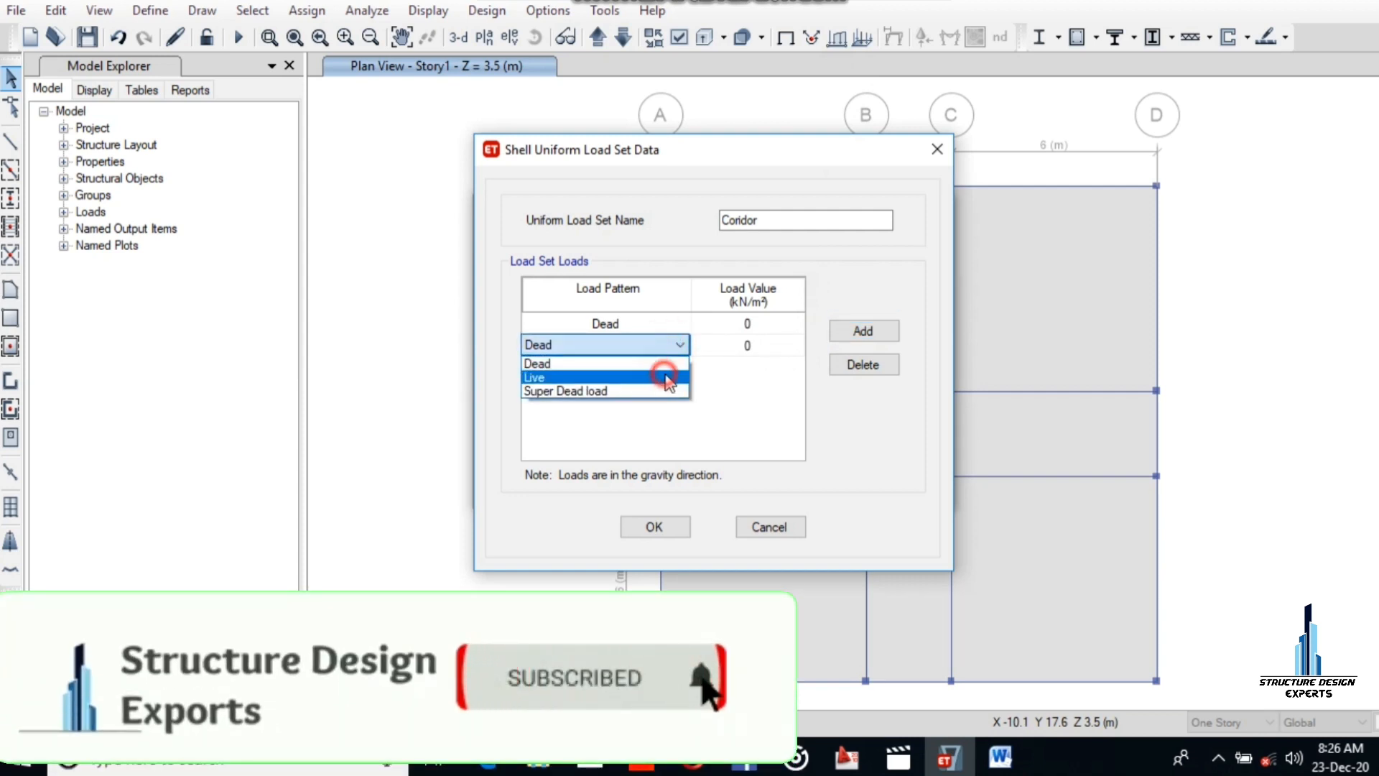
pyautogui.click(669, 378)
pyautogui.click(752, 347)
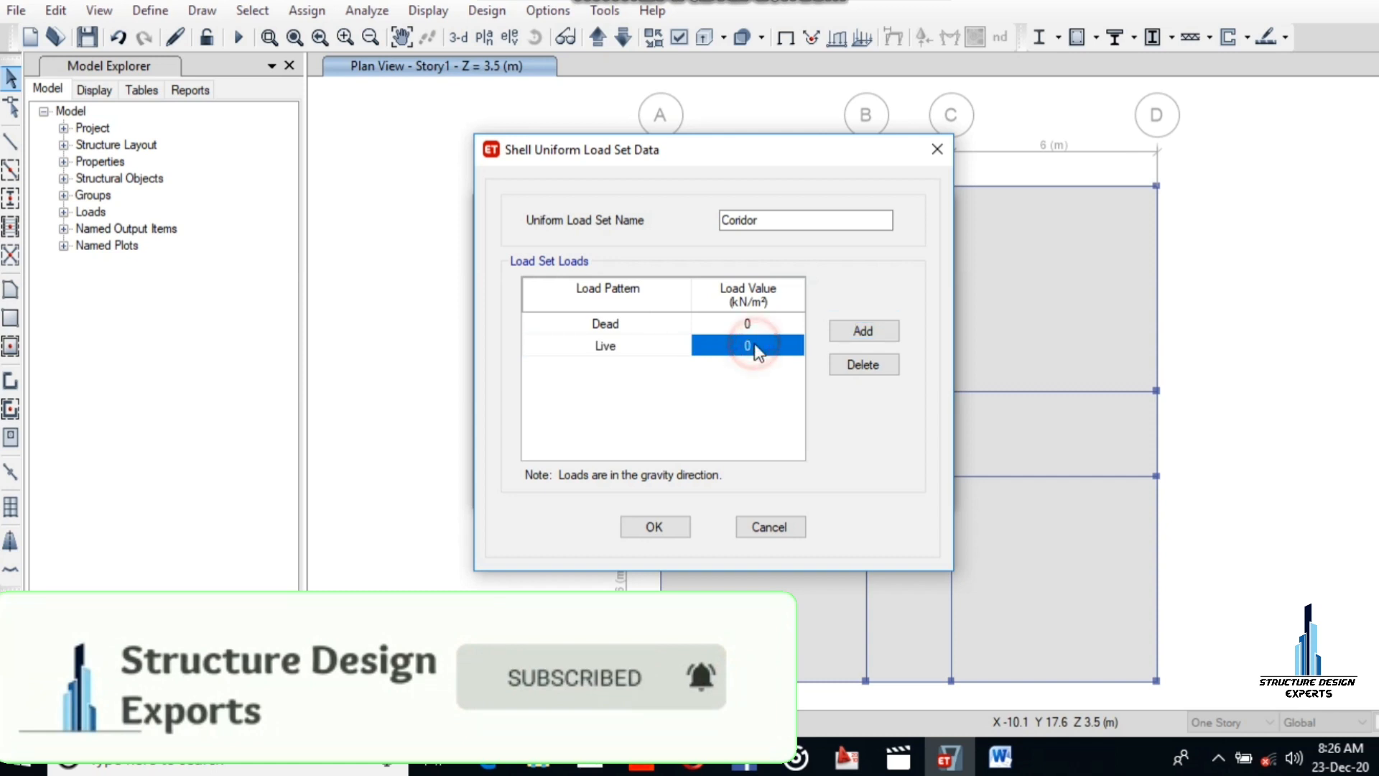
pyautogui.click(751, 347)
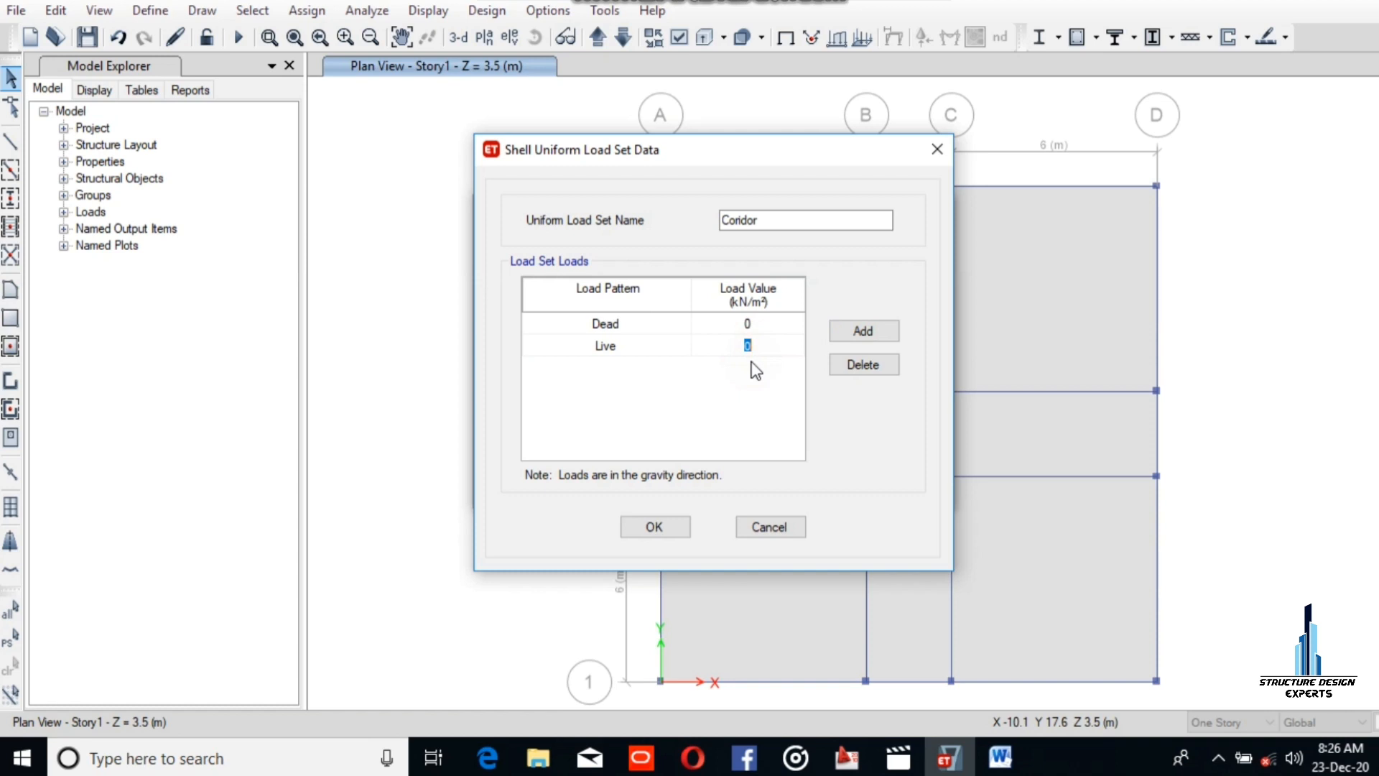
pyautogui.write('4.5')
# Step: Add a third load row to the Coridor set with pattern Super Dead load and value 1.20 kN/m²
pyautogui.click(851, 335)
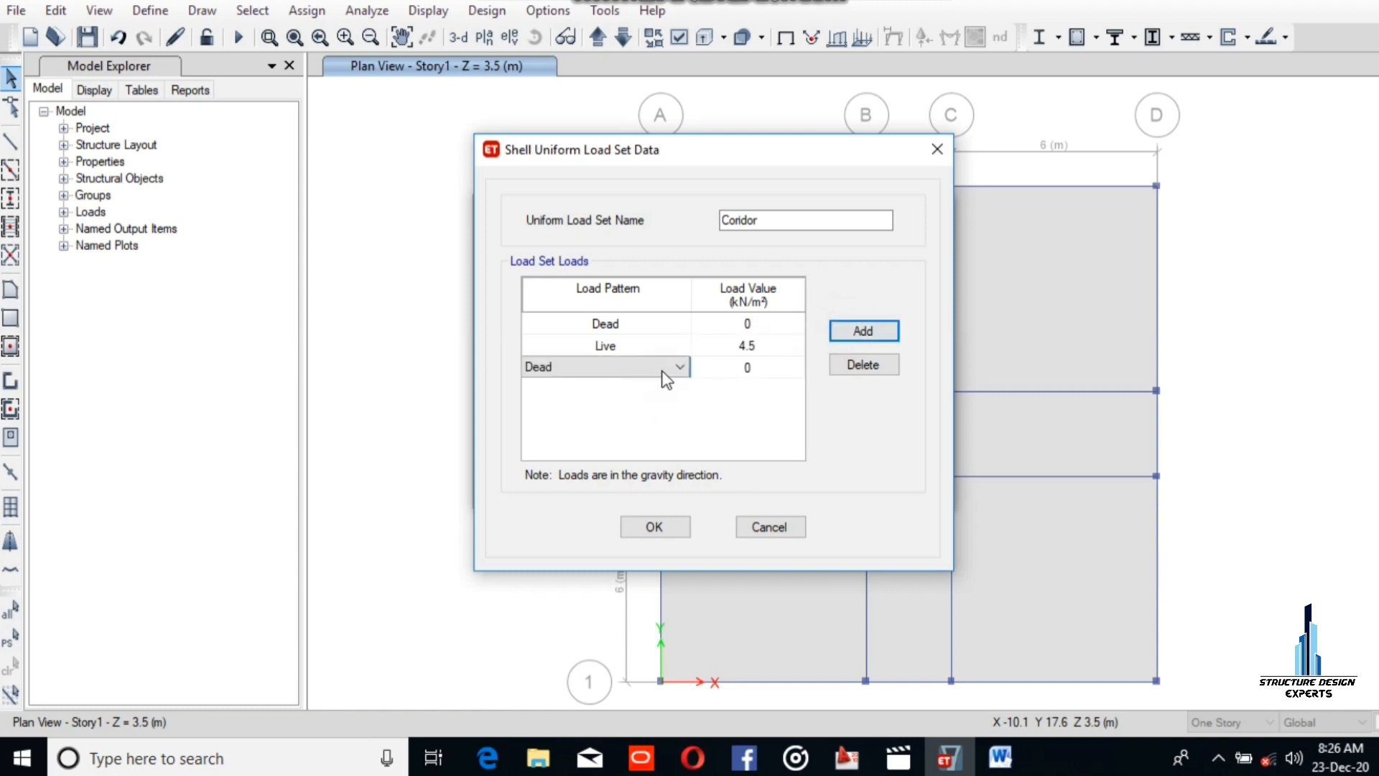
pyautogui.click(661, 367)
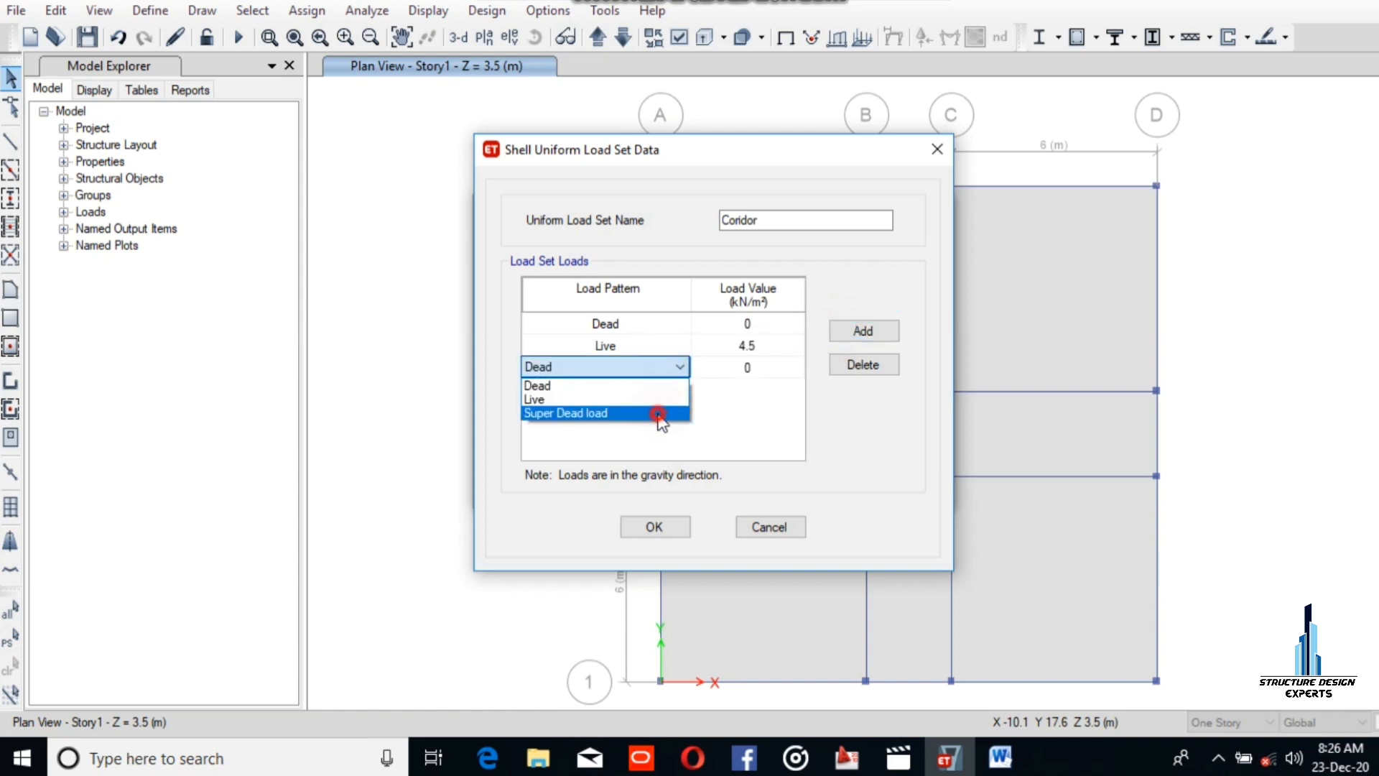
pyautogui.click(659, 415)
pyautogui.click(752, 366)
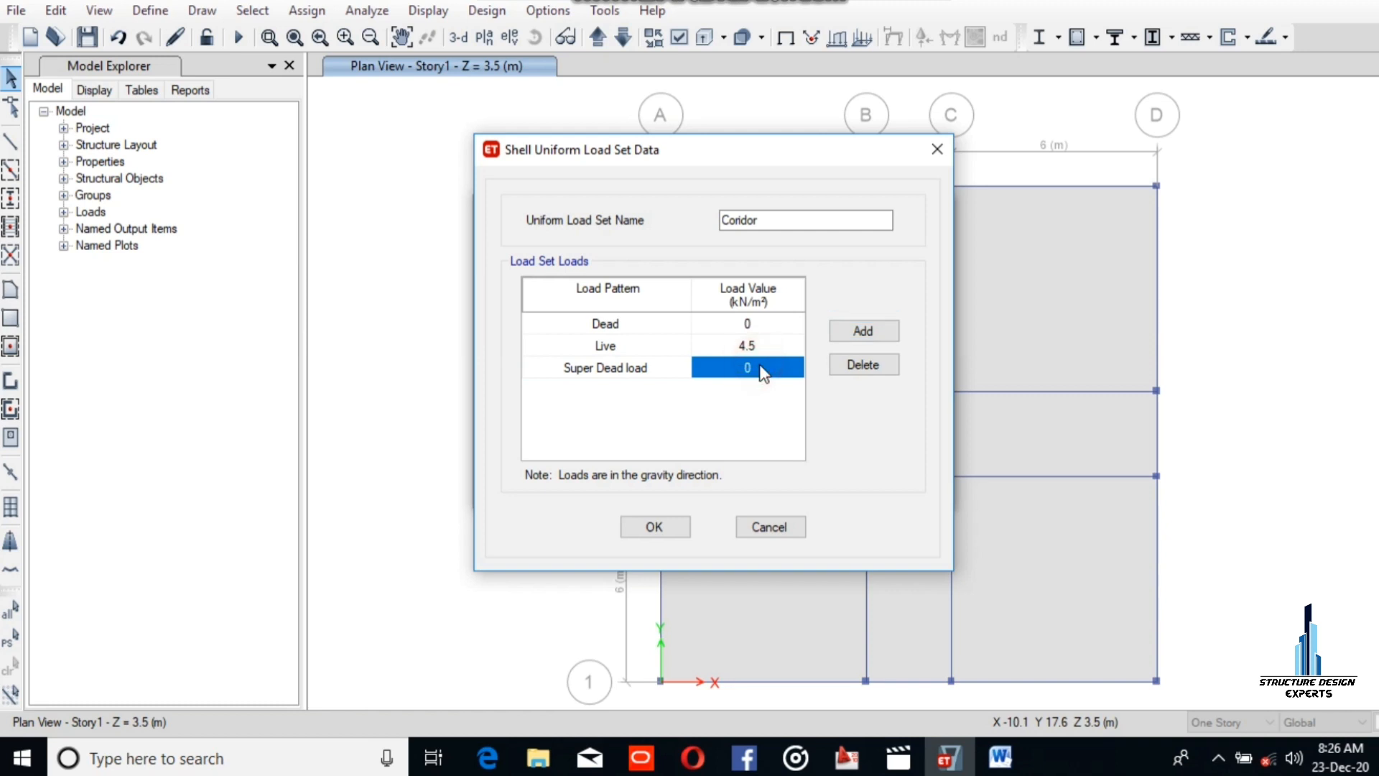
pyautogui.click(760, 365)
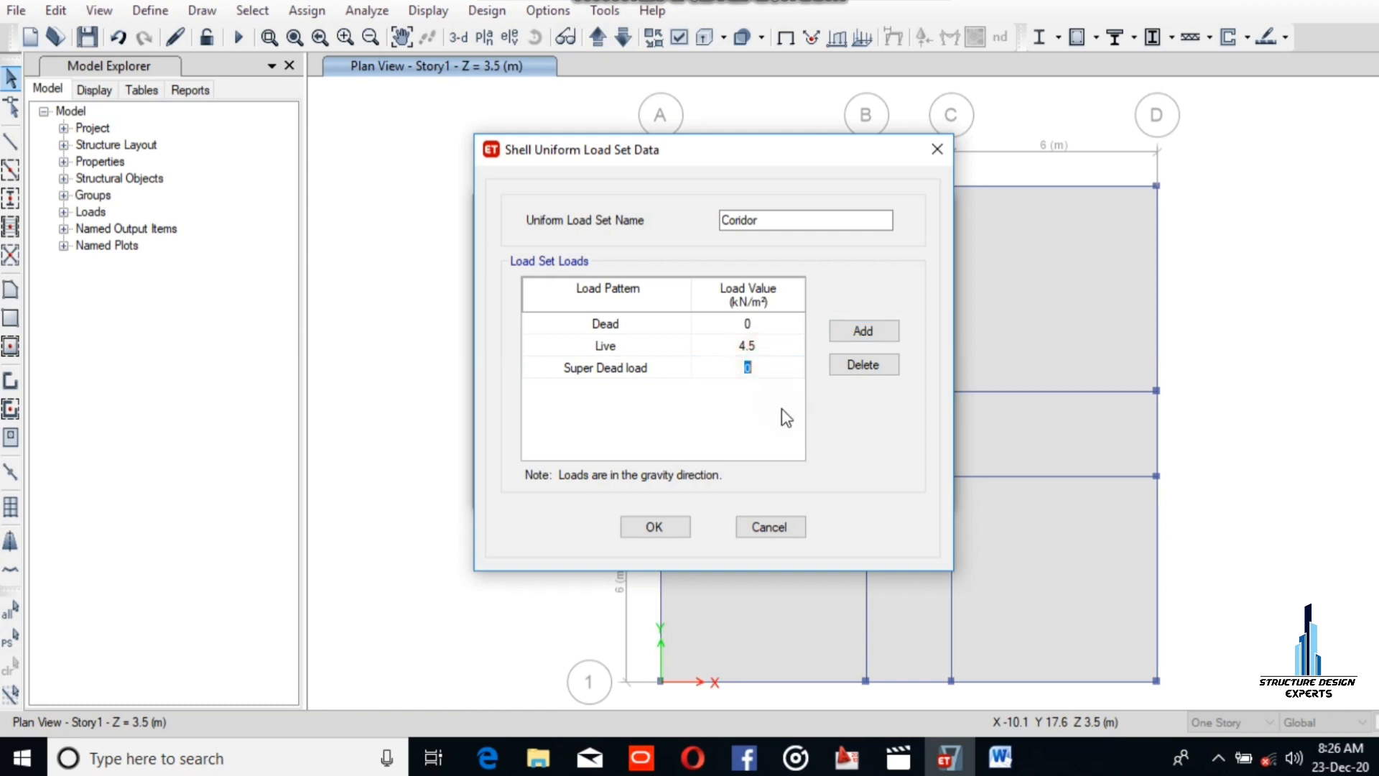
pyautogui.write('1.2')
# Step: Change the corridor load set's name to Corirdor and accept the uniform load set definitions
pyautogui.click(743, 220)
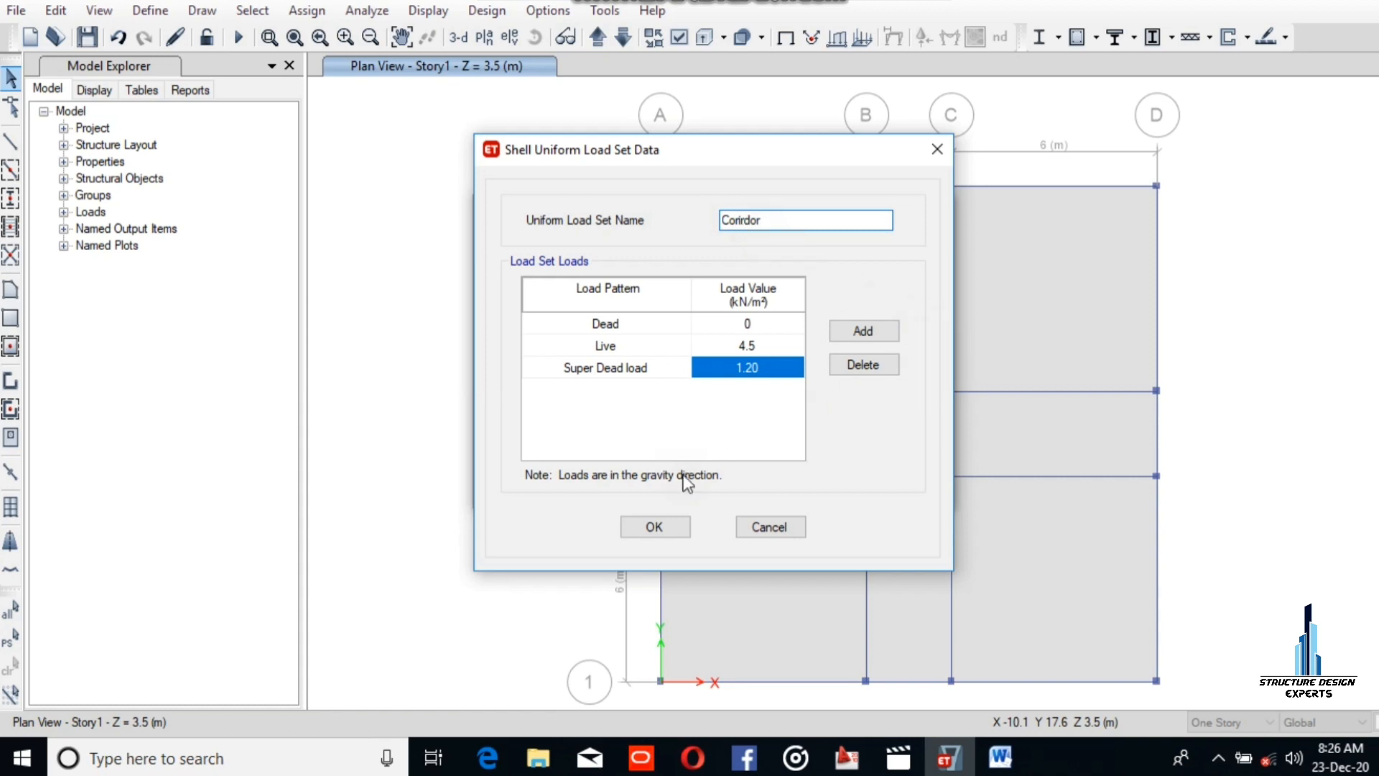
pyautogui.click(664, 529)
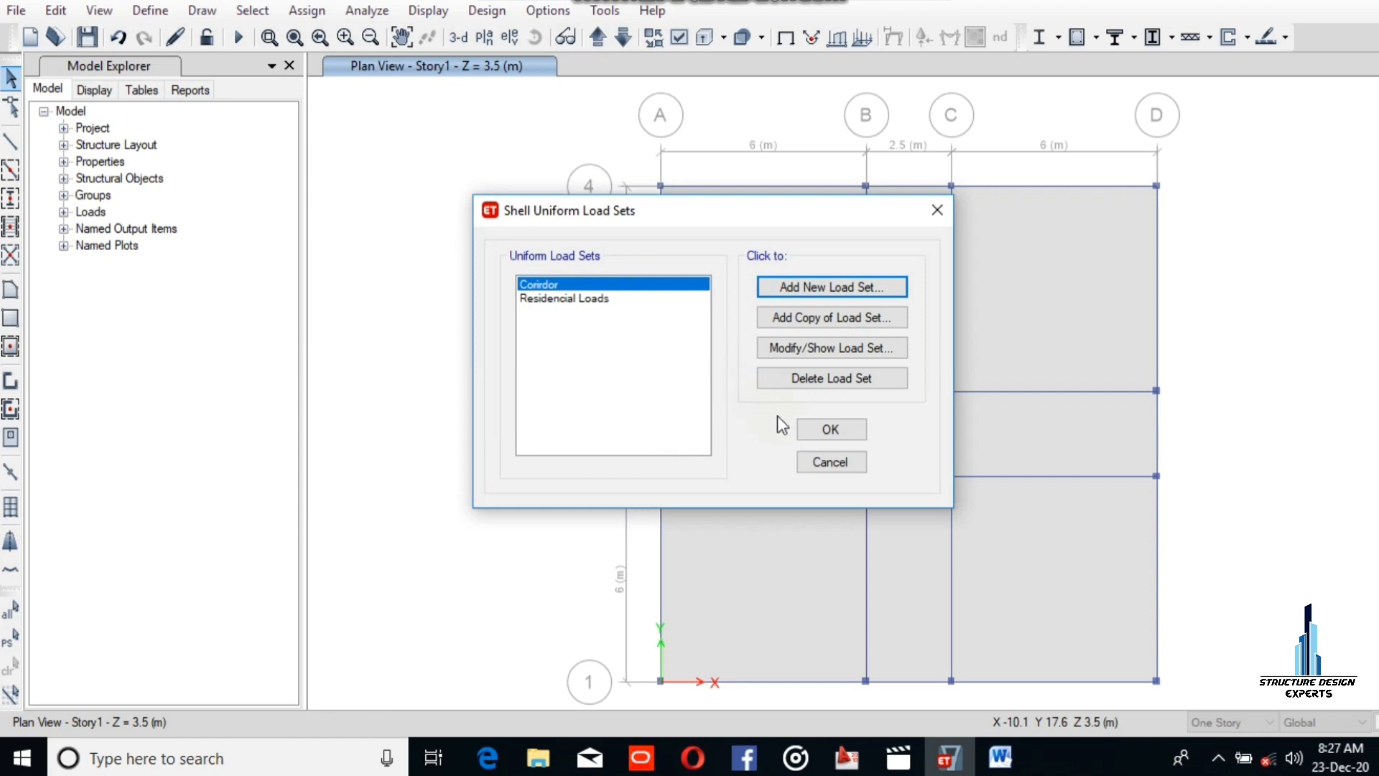
pyautogui.click(830, 429)
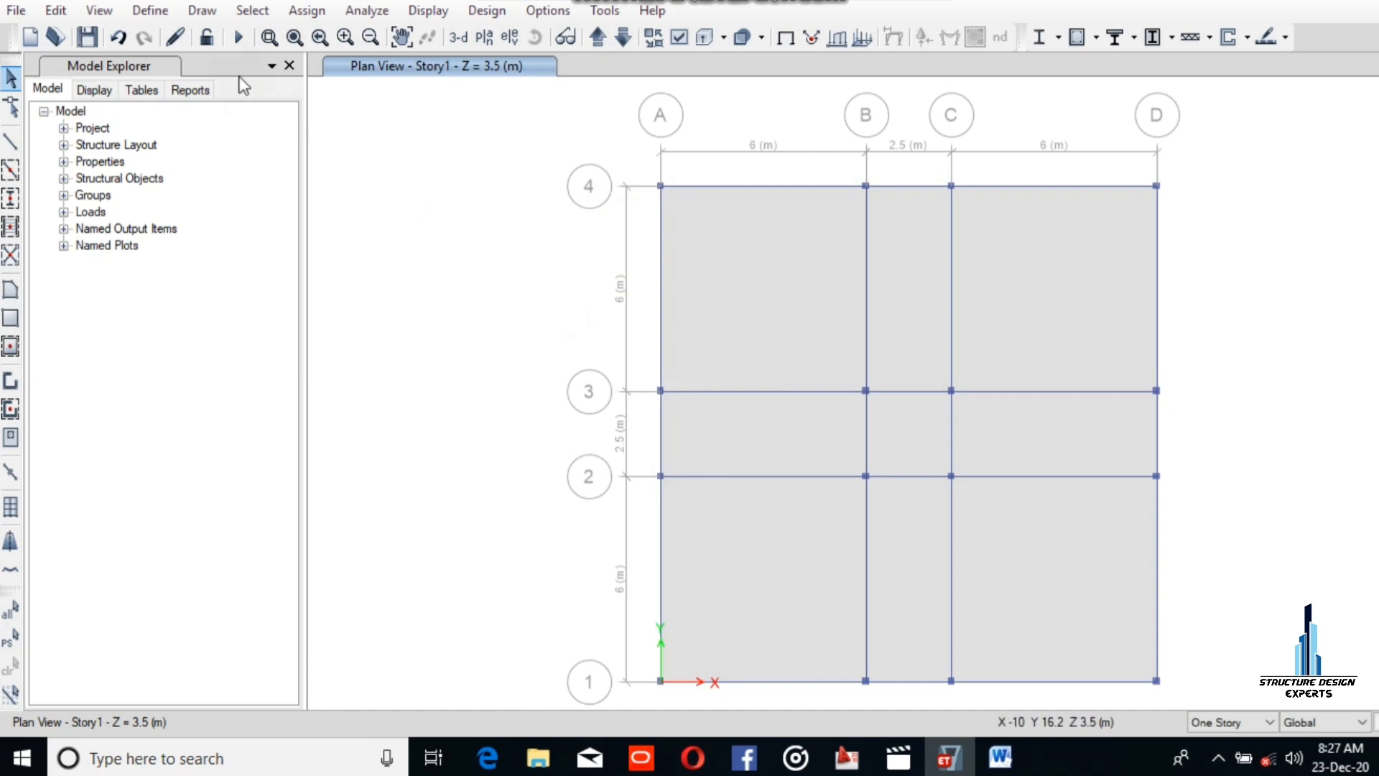
# Step: Assign the Residencial Loads uniform load set to the L-shaped slab and the slab between grids C-D and 1-2
pyautogui.click(307, 11)
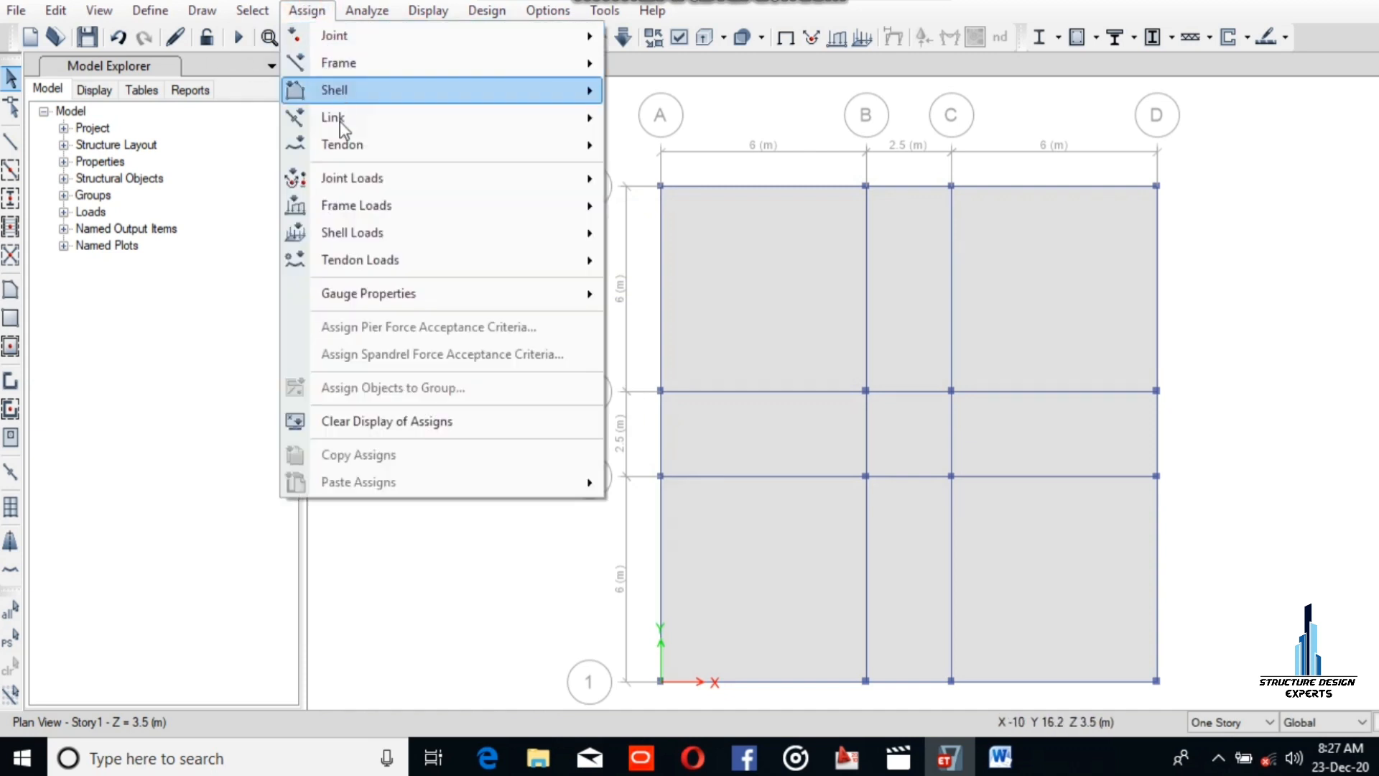
pyautogui.click(320, 235)
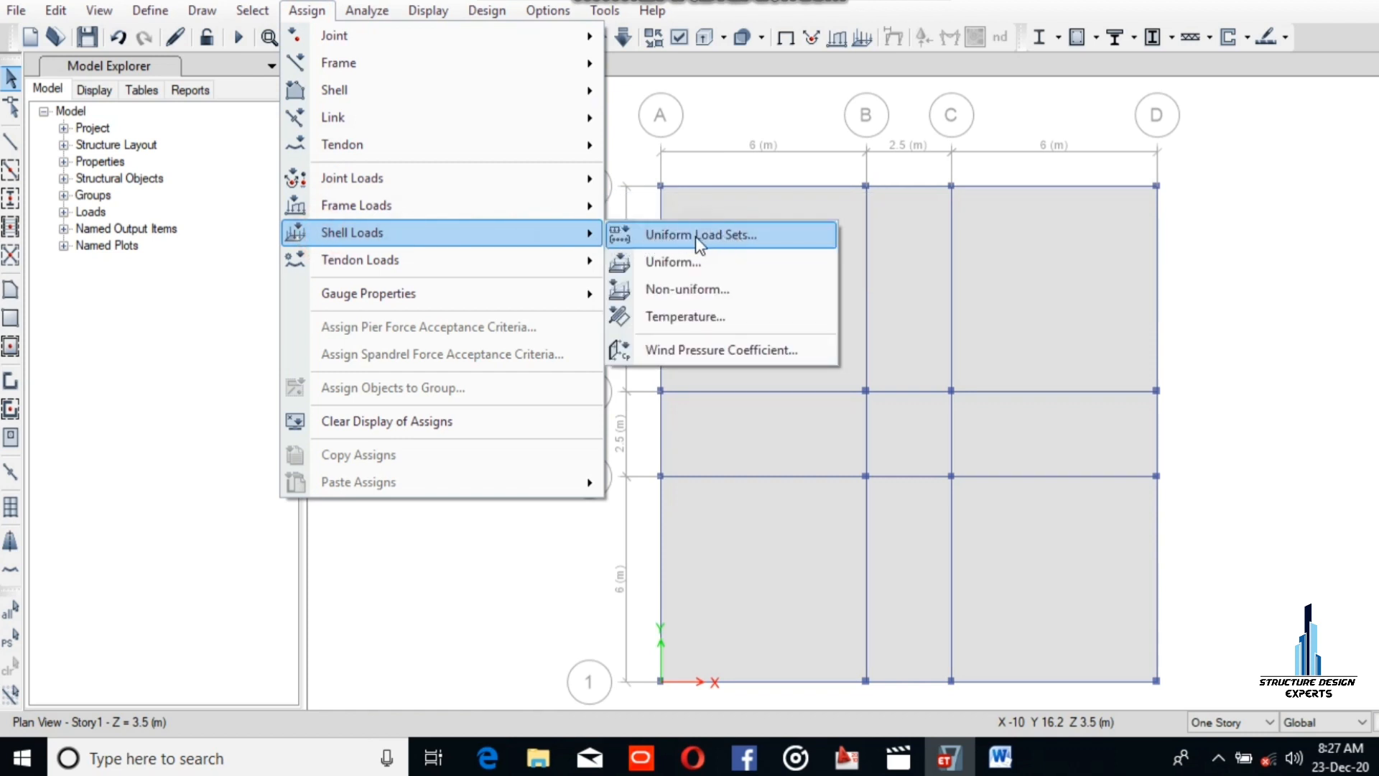
pyautogui.click(718, 233)
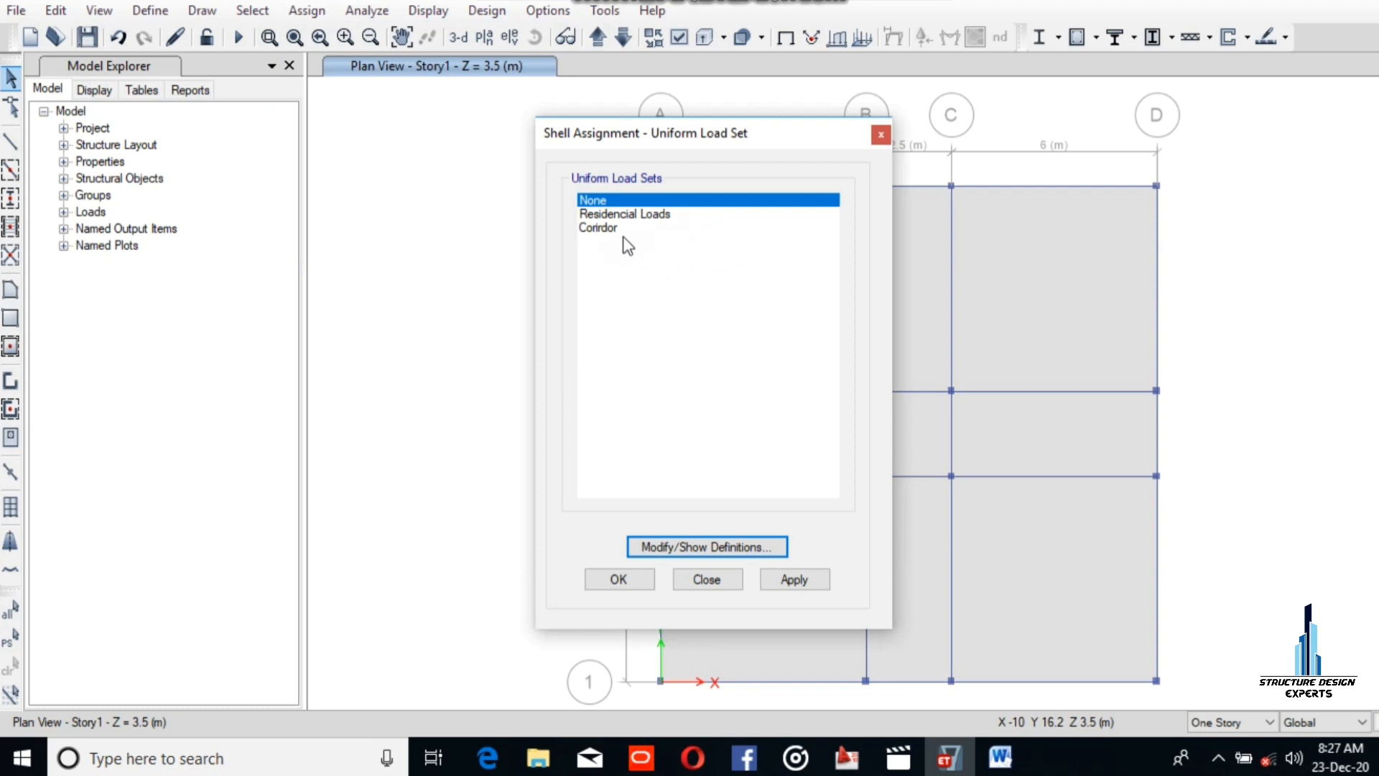
pyautogui.click(631, 214)
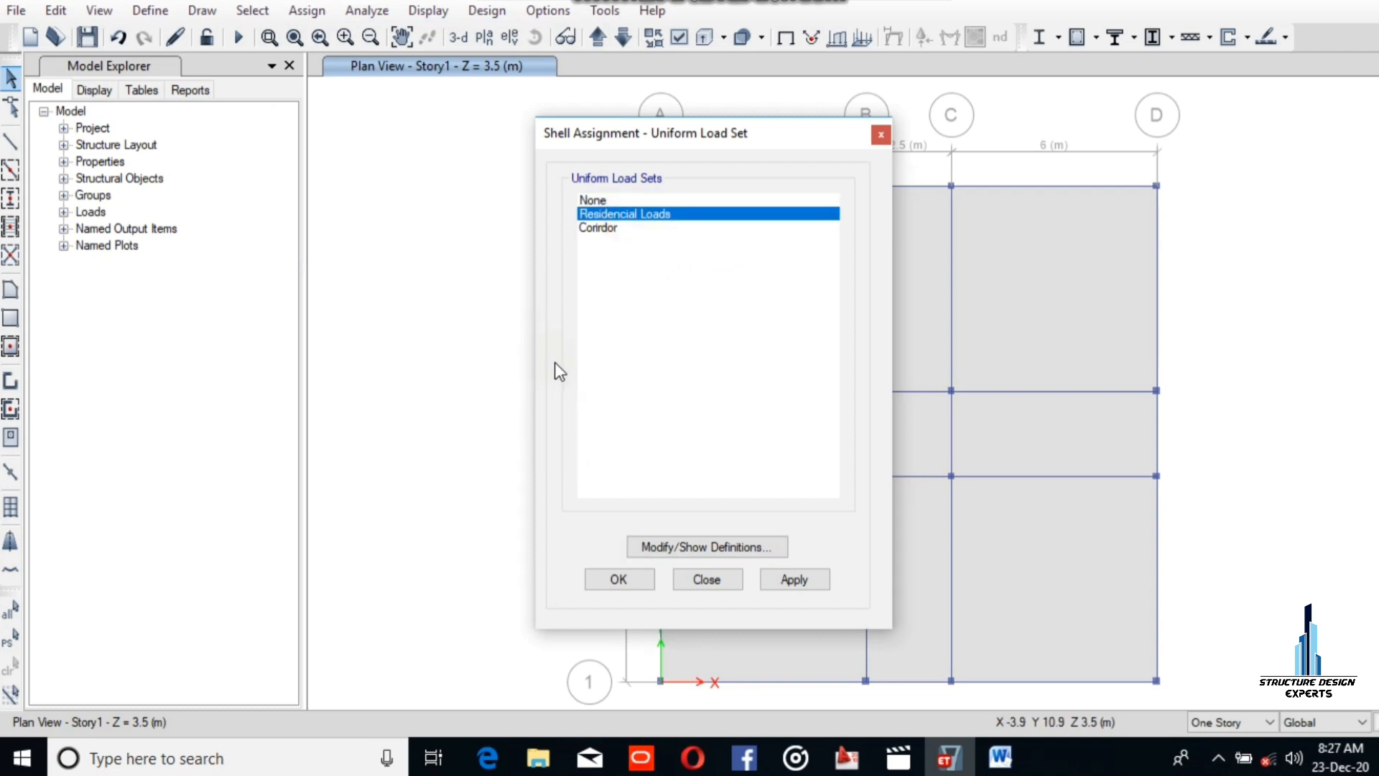
pyautogui.moveTo(764, 151); pyautogui.dragTo(446, 155)
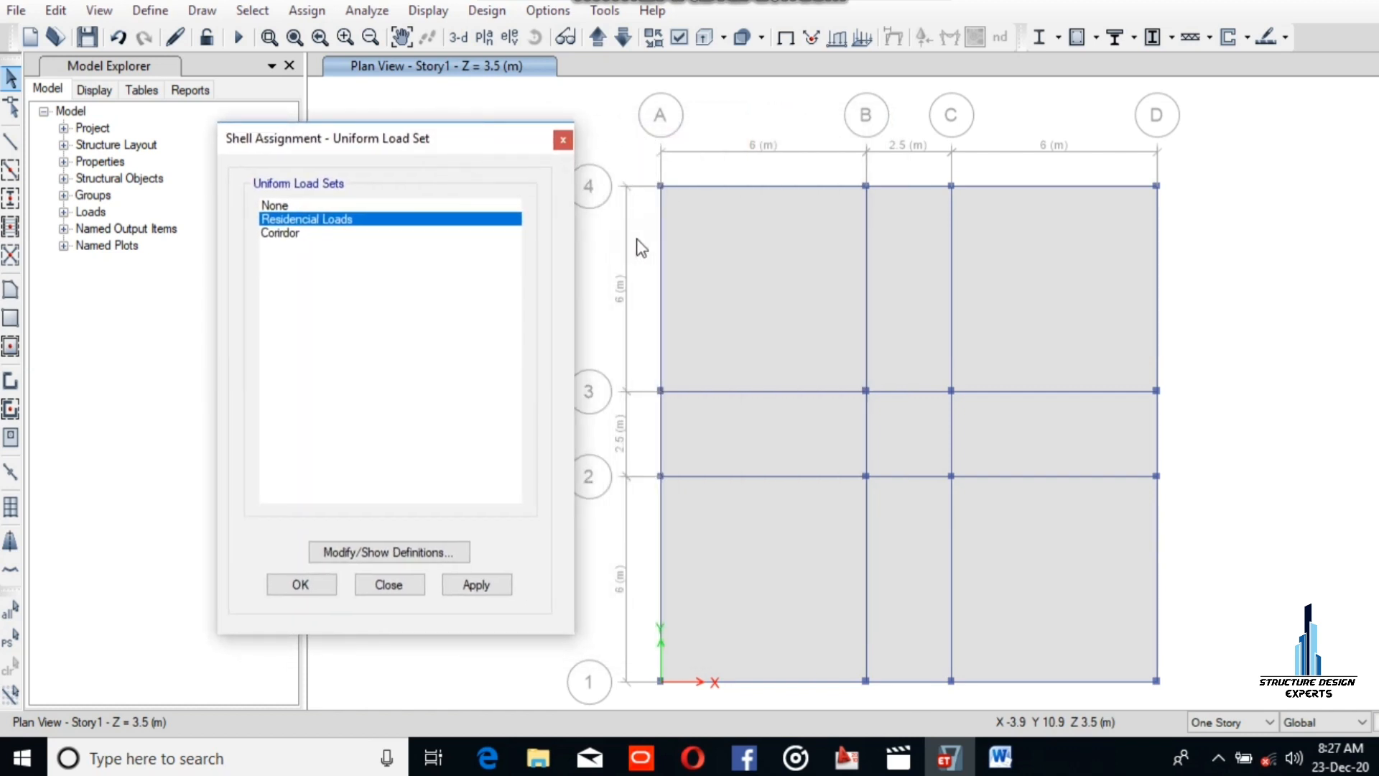
pyautogui.click(1013, 287)
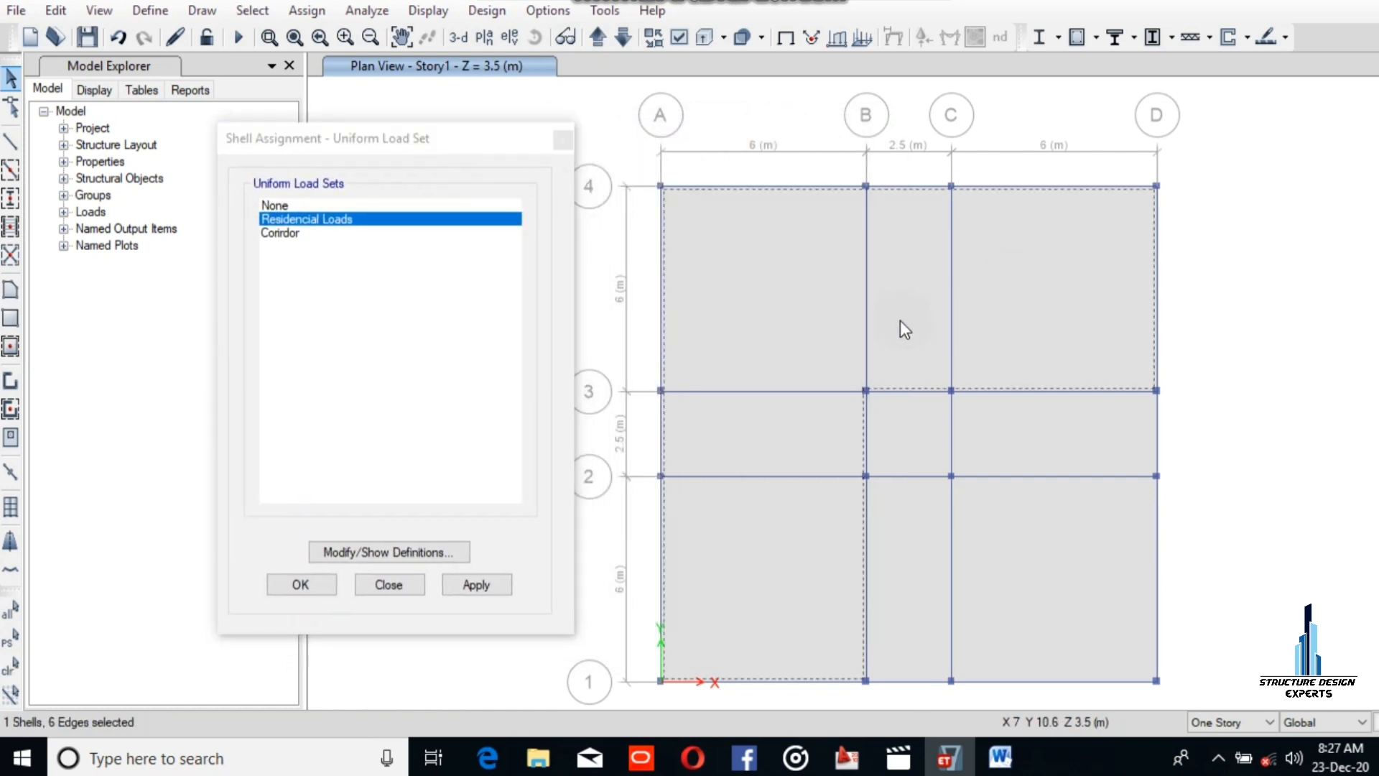
pyautogui.click(983, 582)
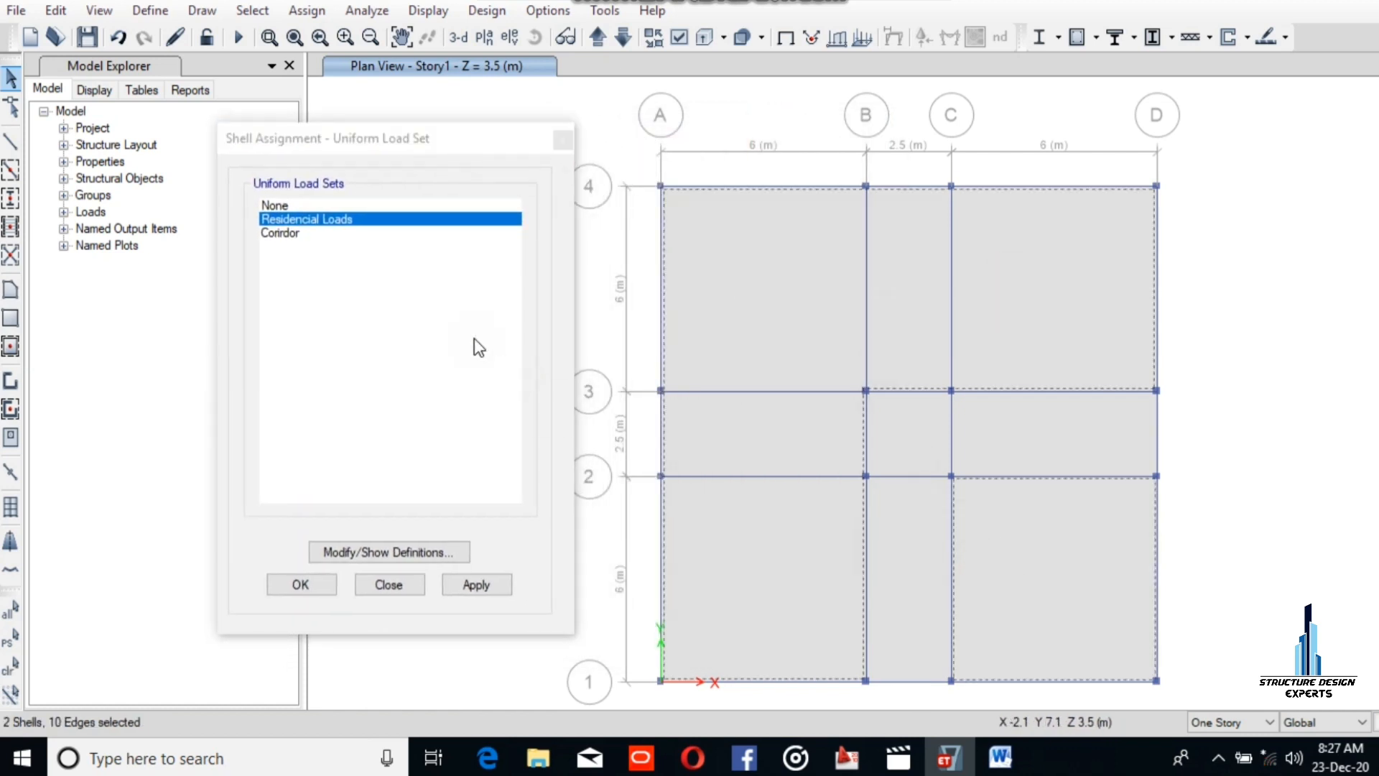
pyautogui.click(476, 584)
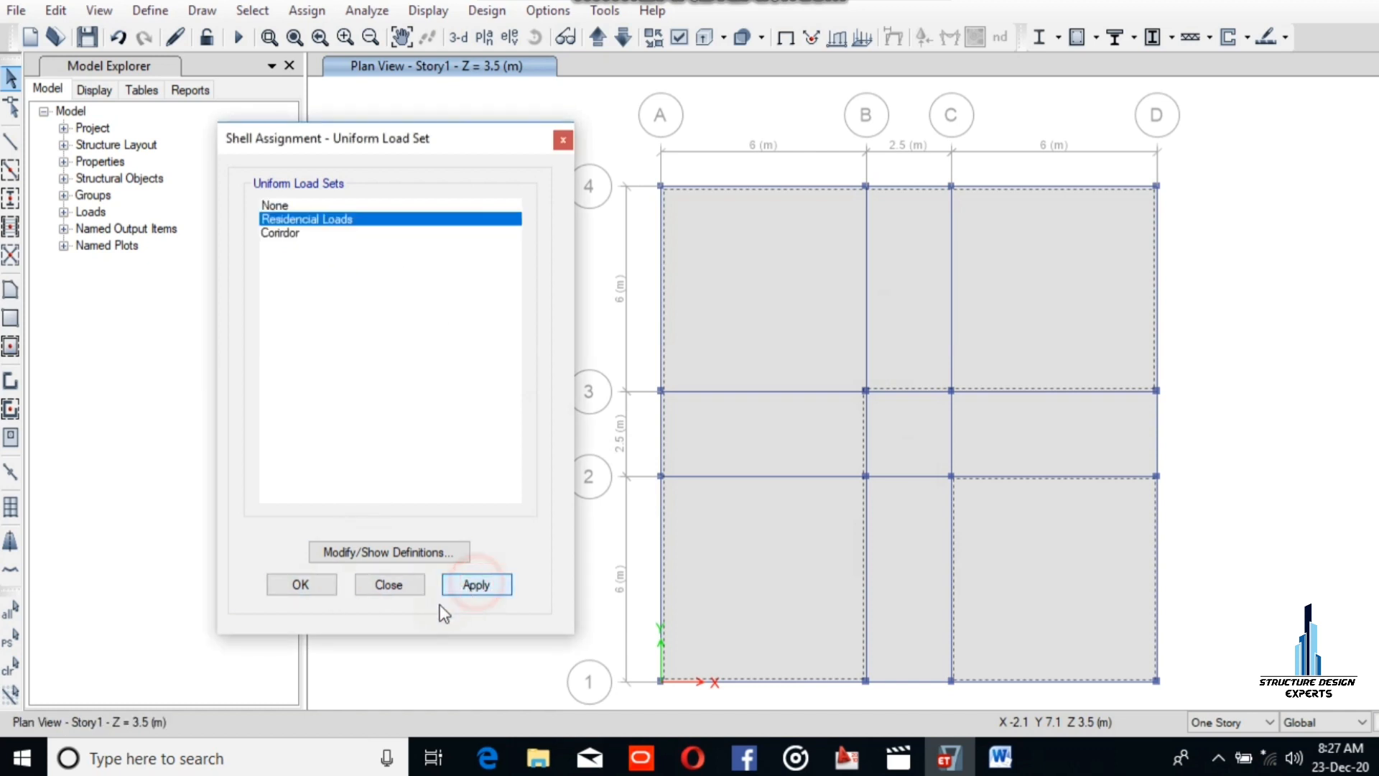
pyautogui.click(301, 584)
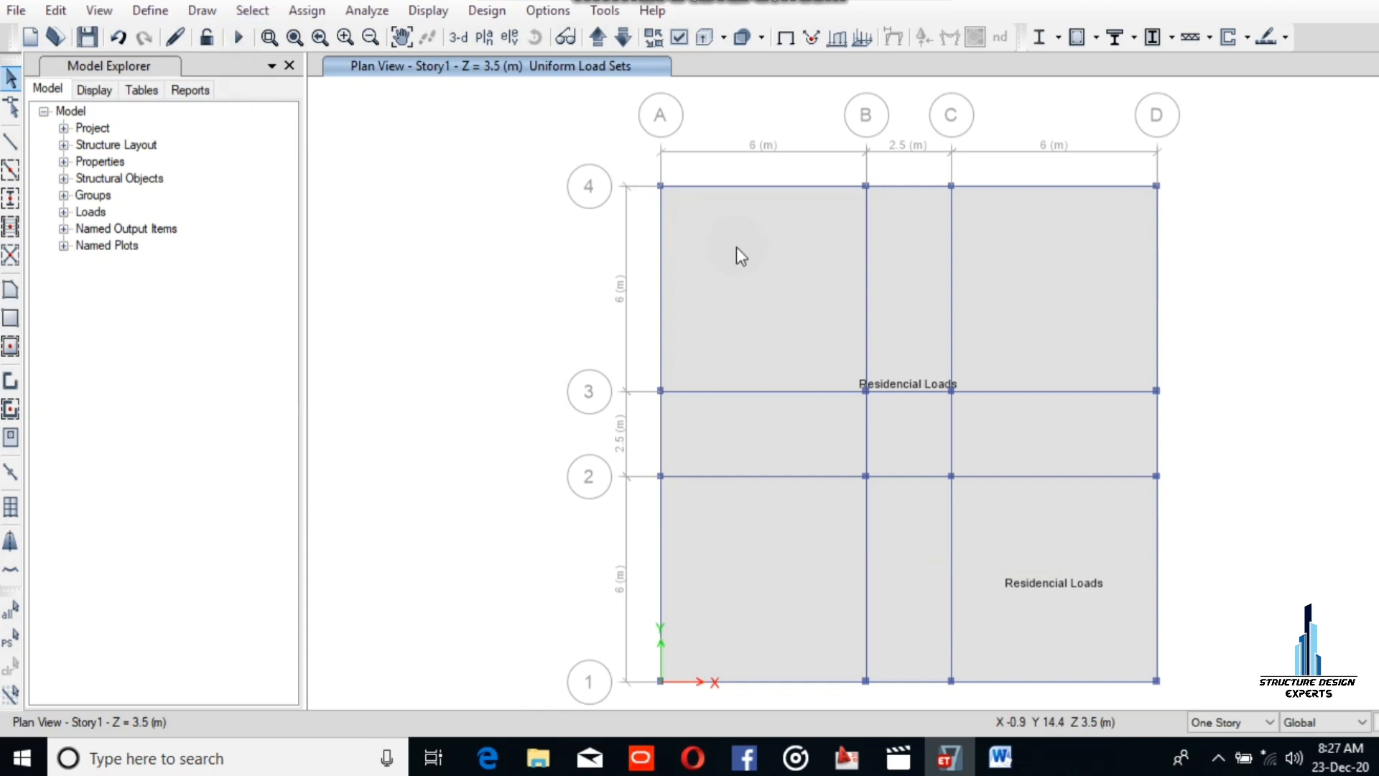
# Step: Assign the Corirdor uniform load set to the L-shaped corridor slab between grids B-C and 2-3
pyautogui.click(293, 10)
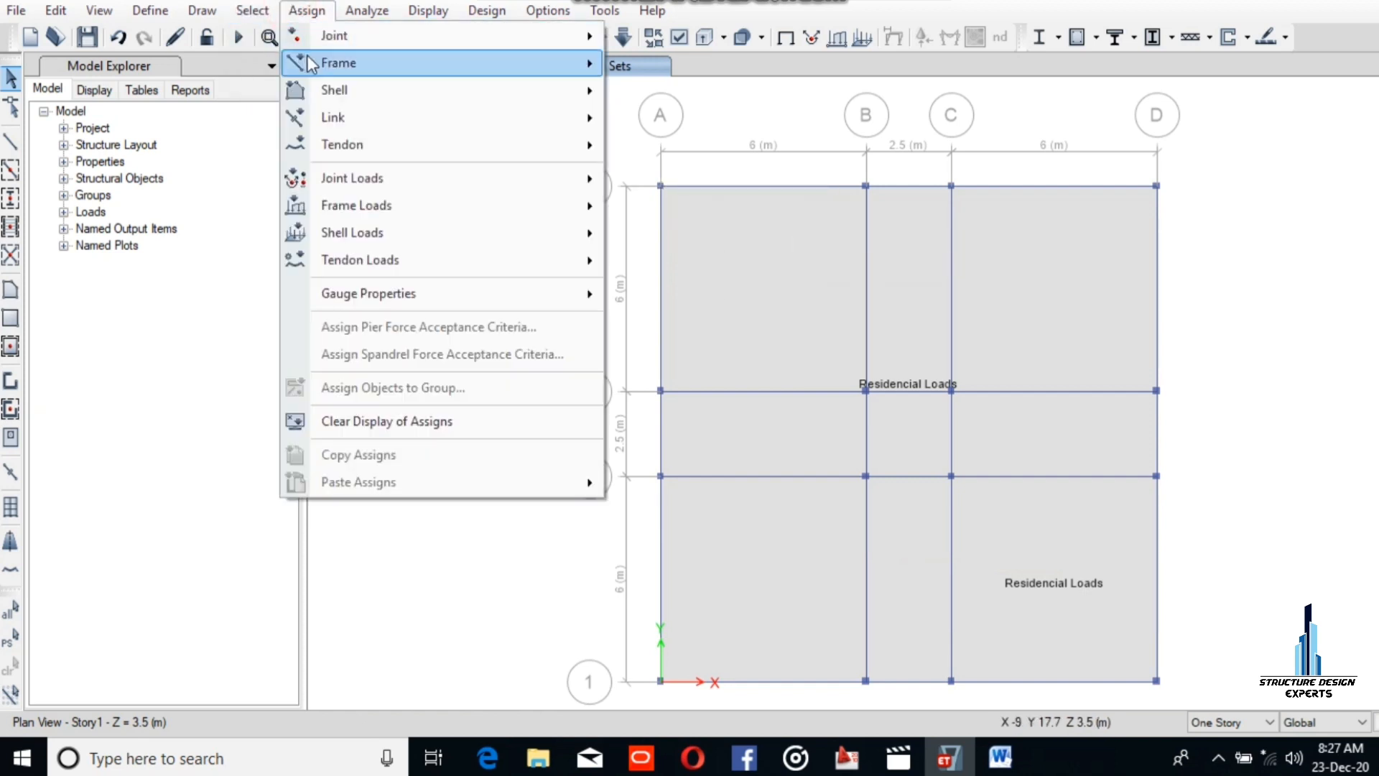
pyautogui.moveTo(359, 235)
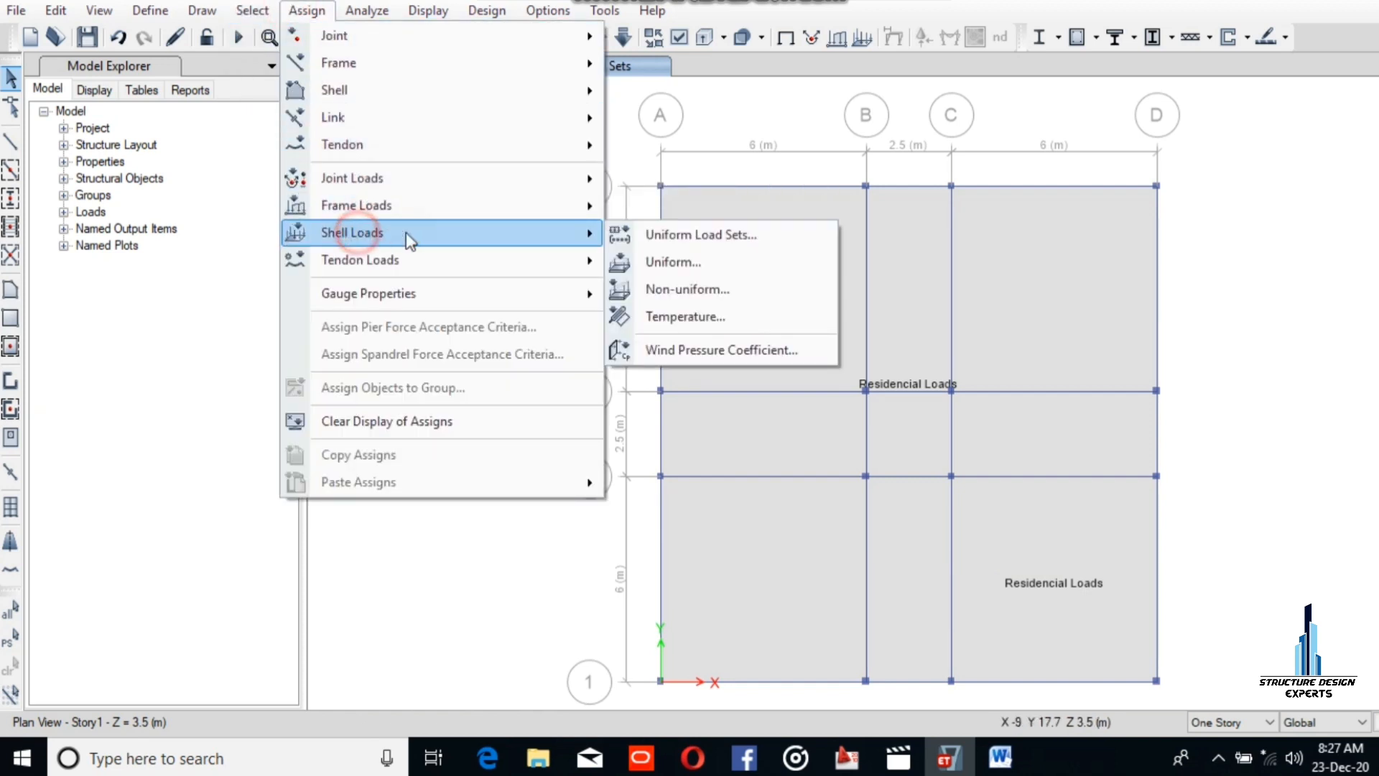
pyautogui.click(710, 243)
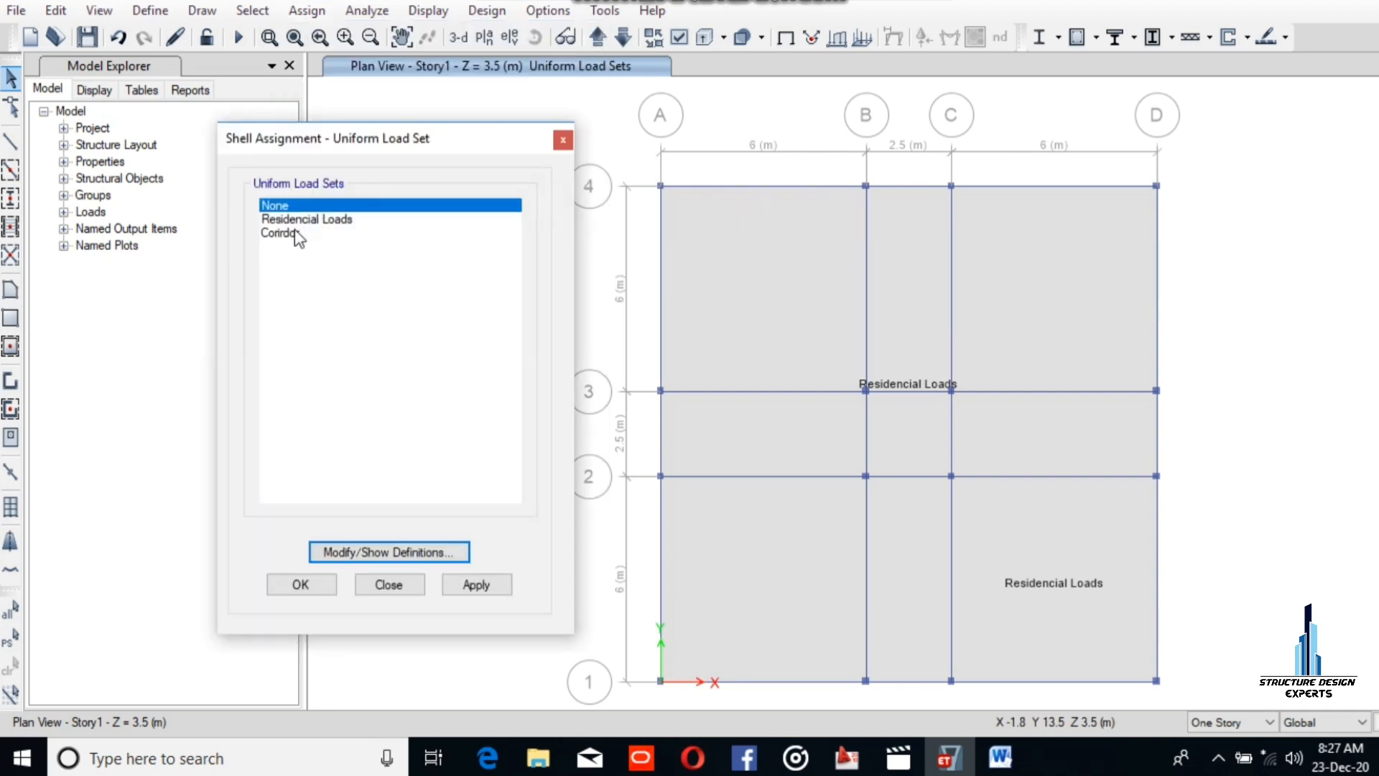
pyautogui.click(287, 233)
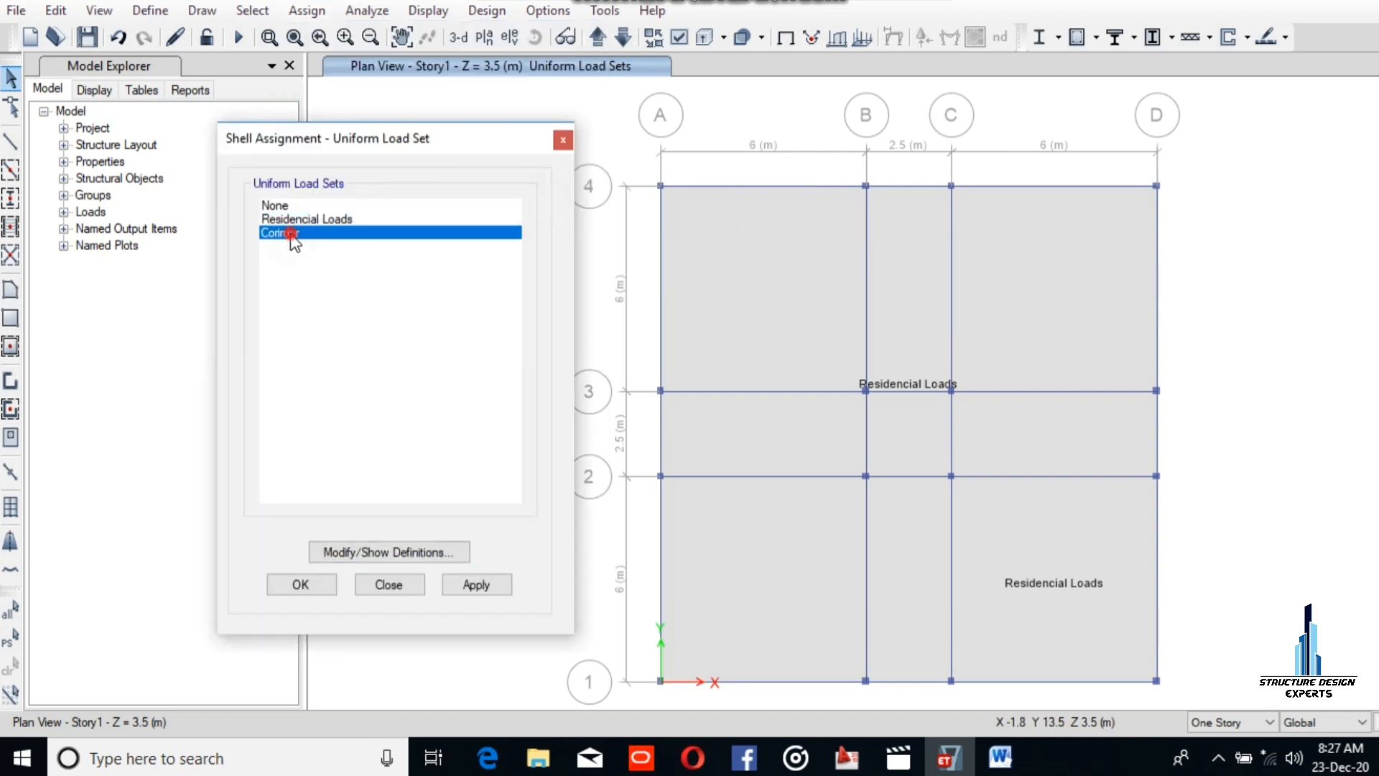
pyautogui.click(1002, 430)
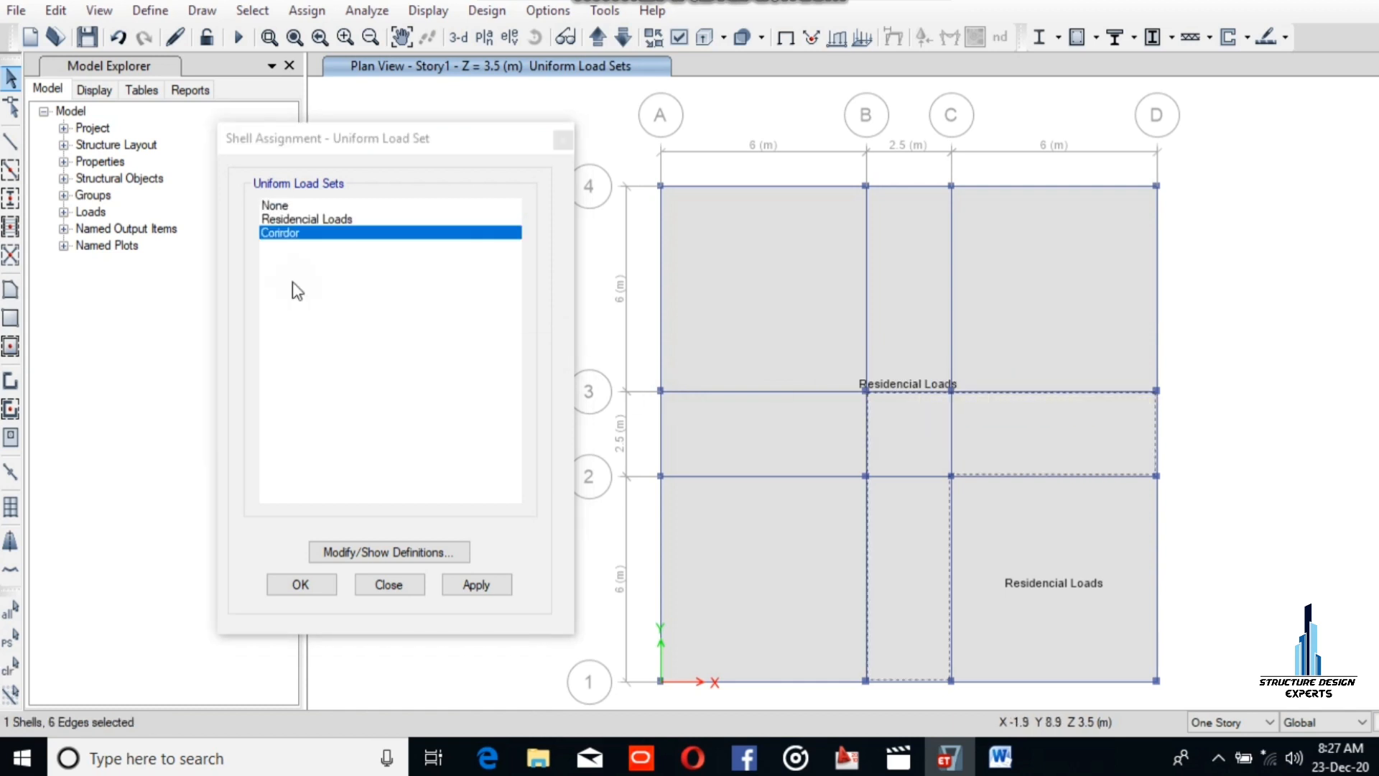
pyautogui.click(465, 585)
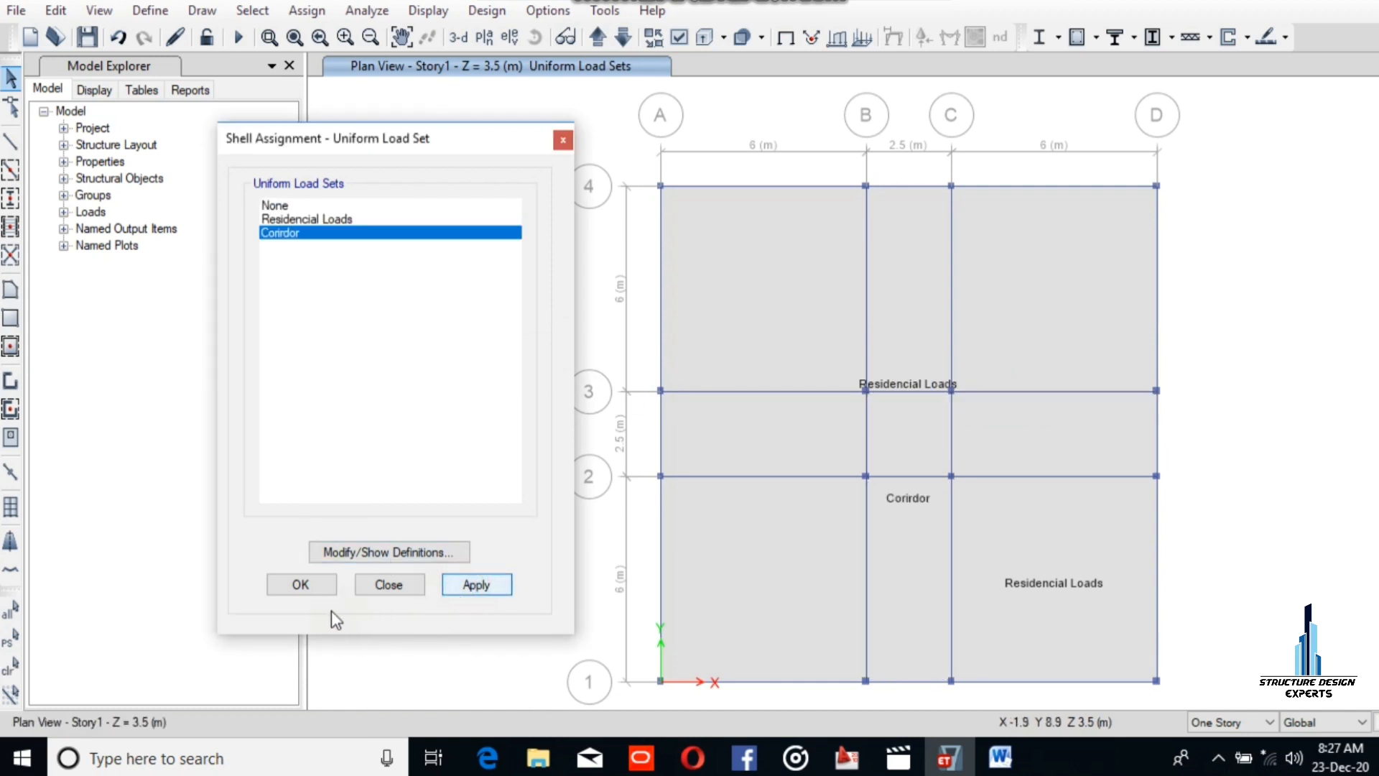
pyautogui.click(310, 590)
pyautogui.click(302, 588)
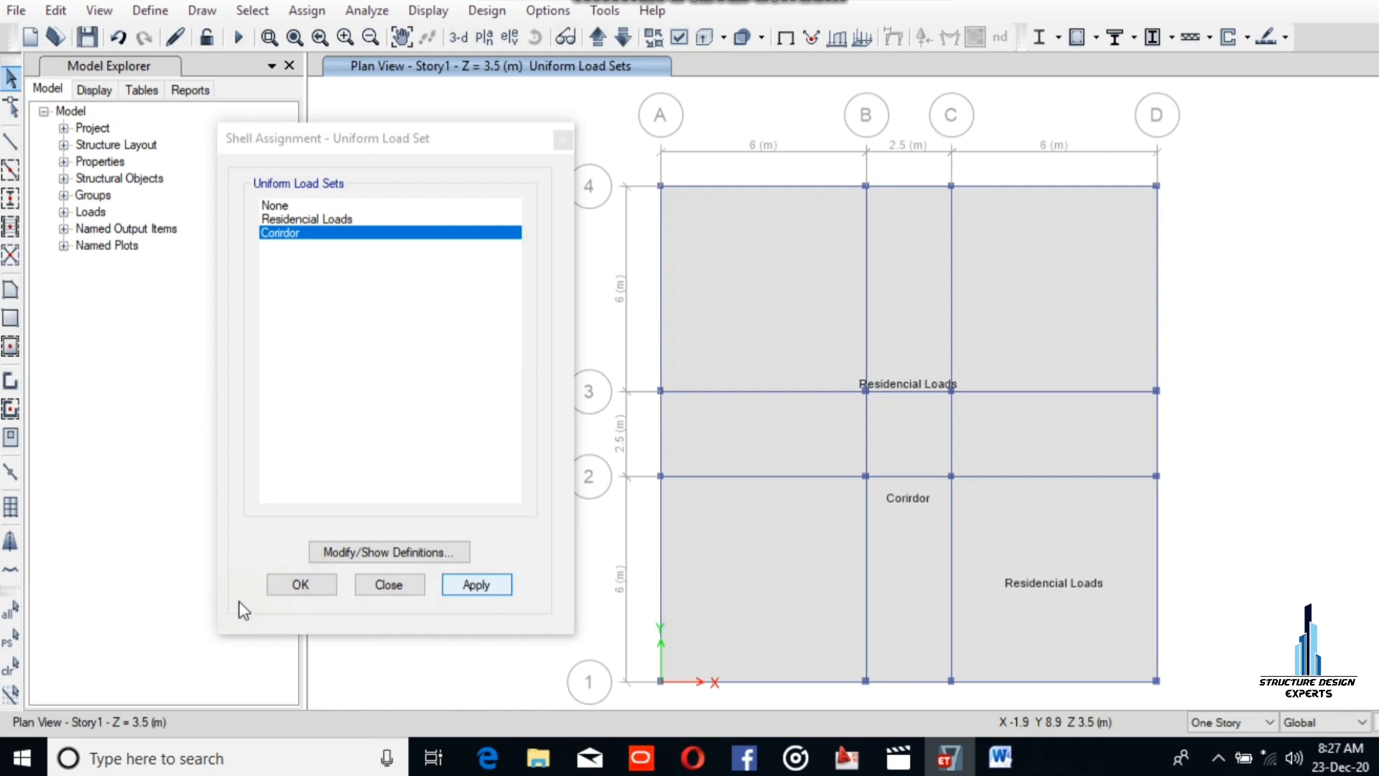
pyautogui.click(310, 583)
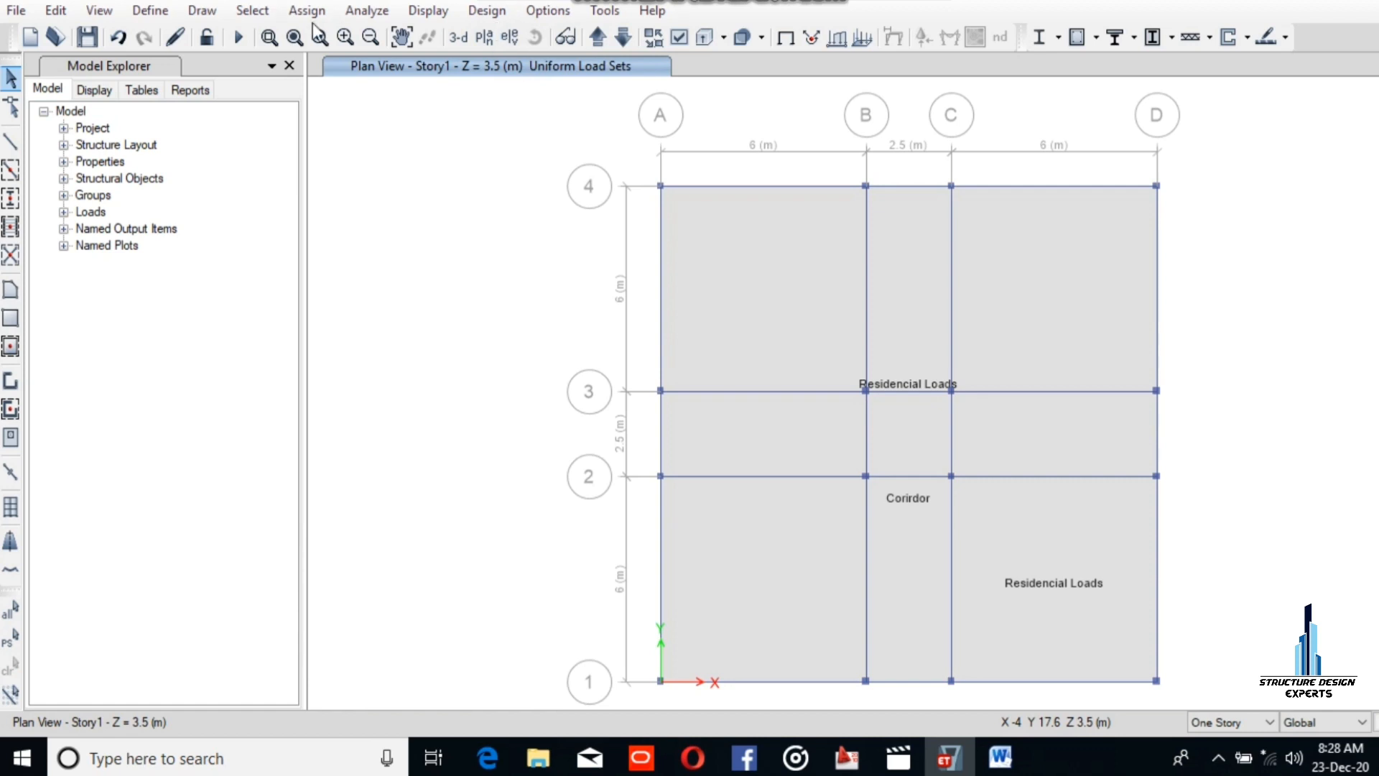
# Step: Display the uniform shell load values for the Live load pattern on the plan
pyautogui.click(425, 12)
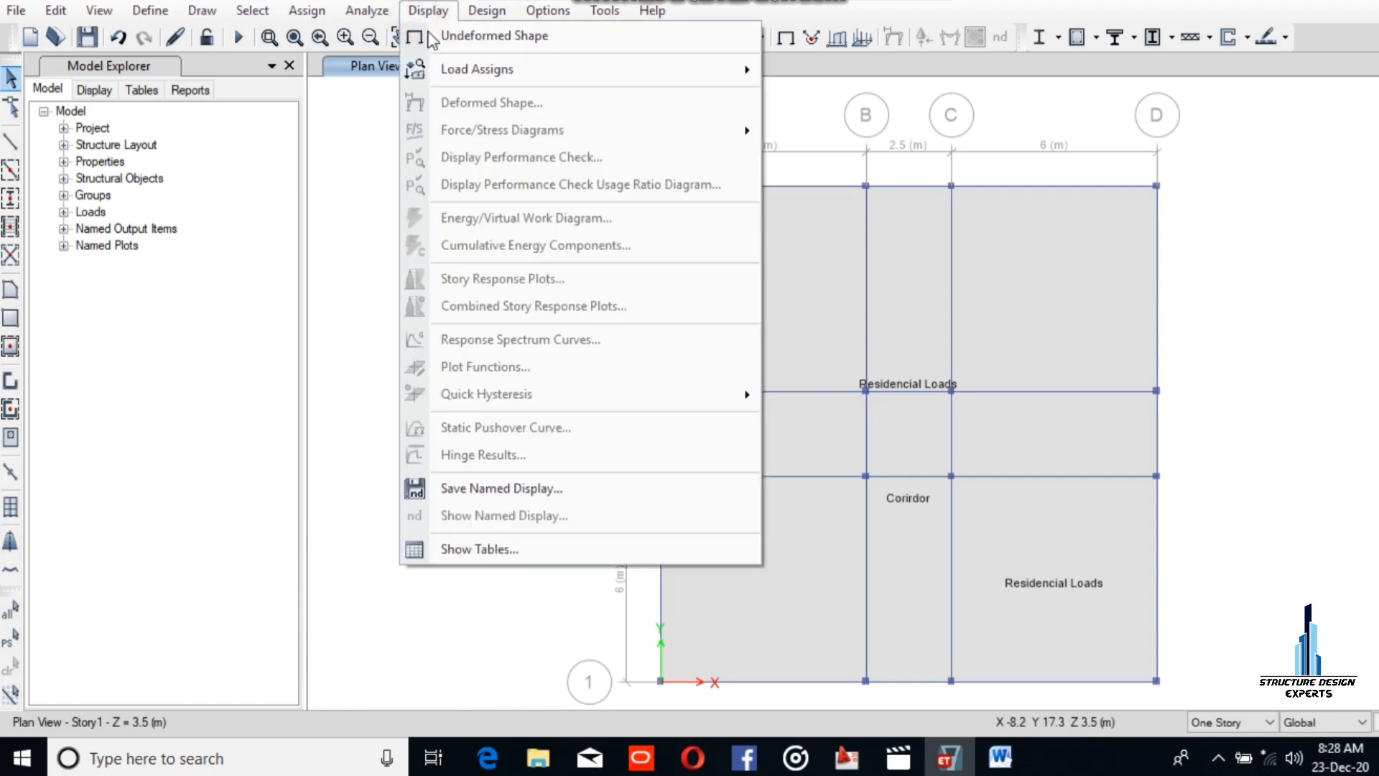
pyautogui.click(434, 70)
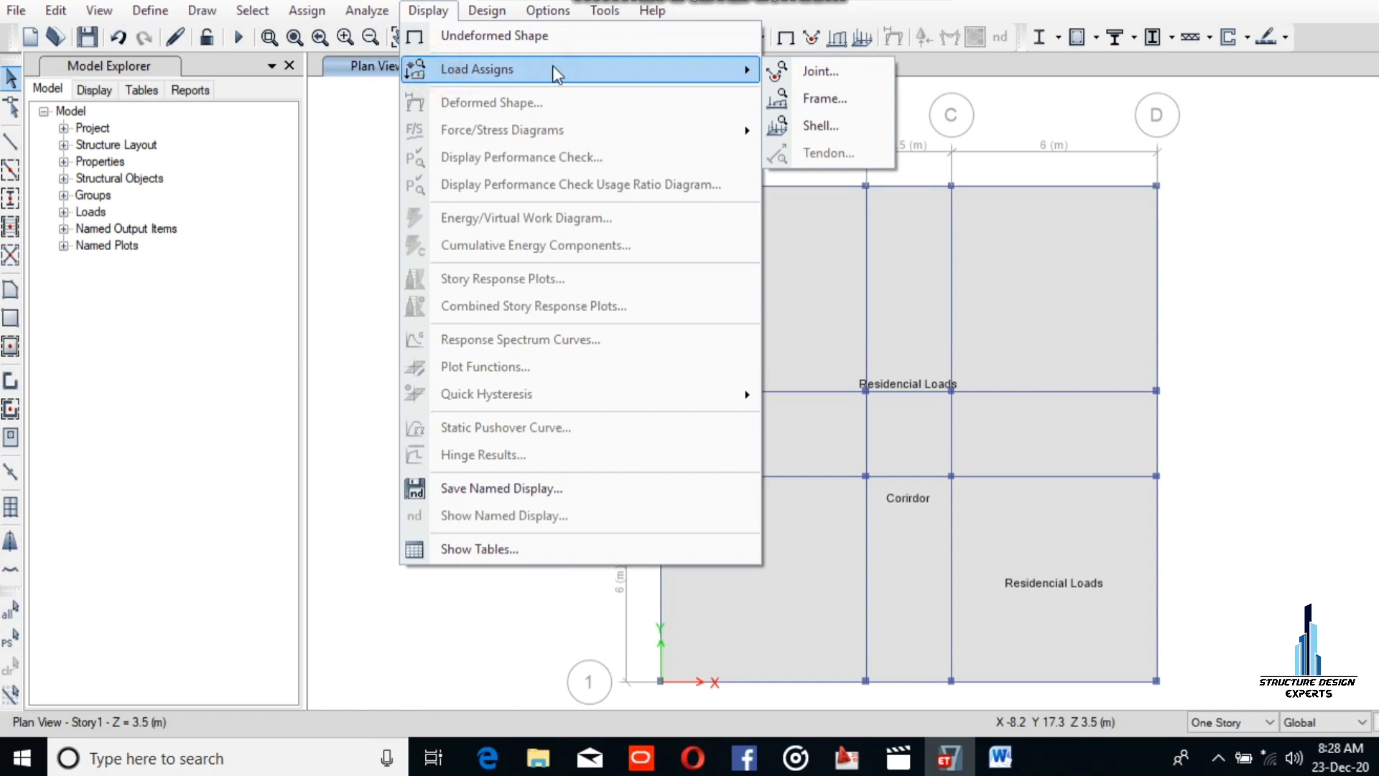
pyautogui.click(822, 126)
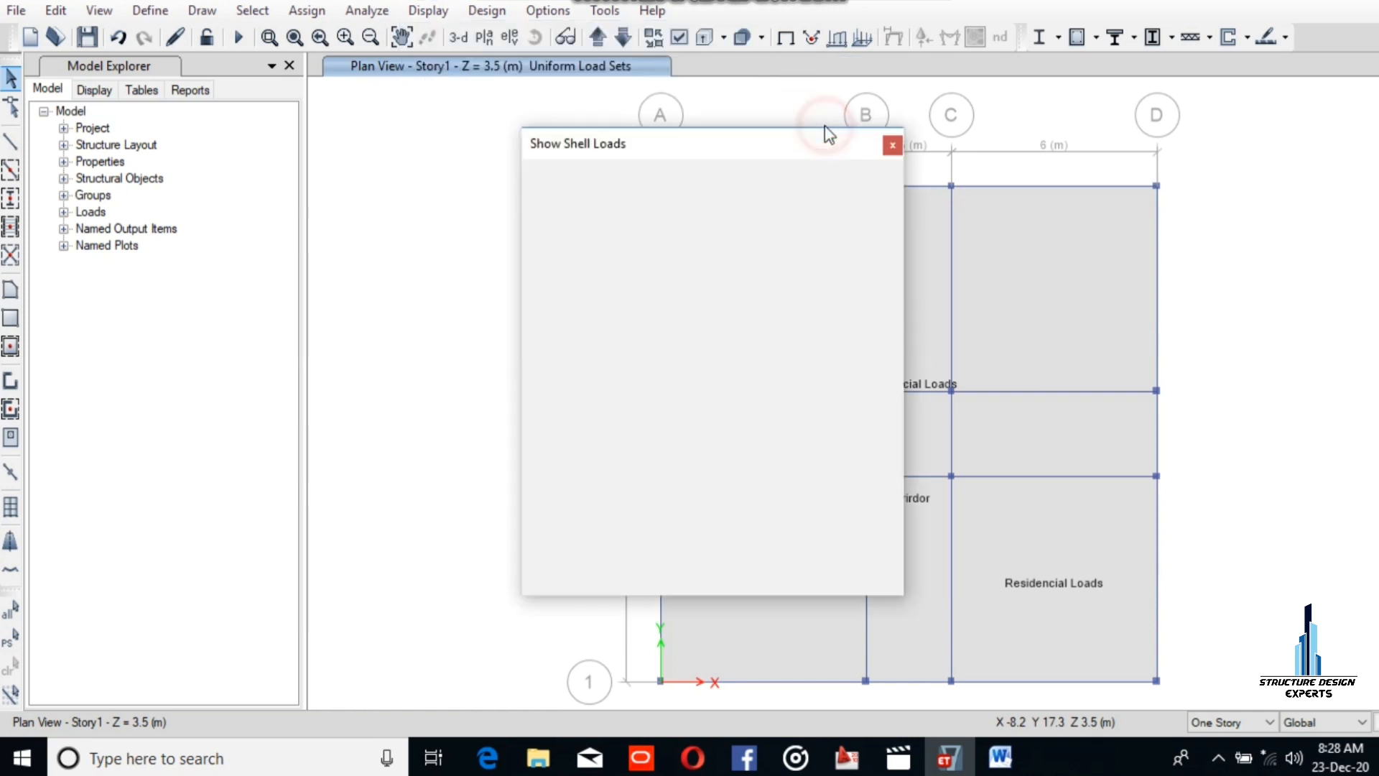
pyautogui.moveTo(806, 138); pyautogui.dragTo(446, 121)
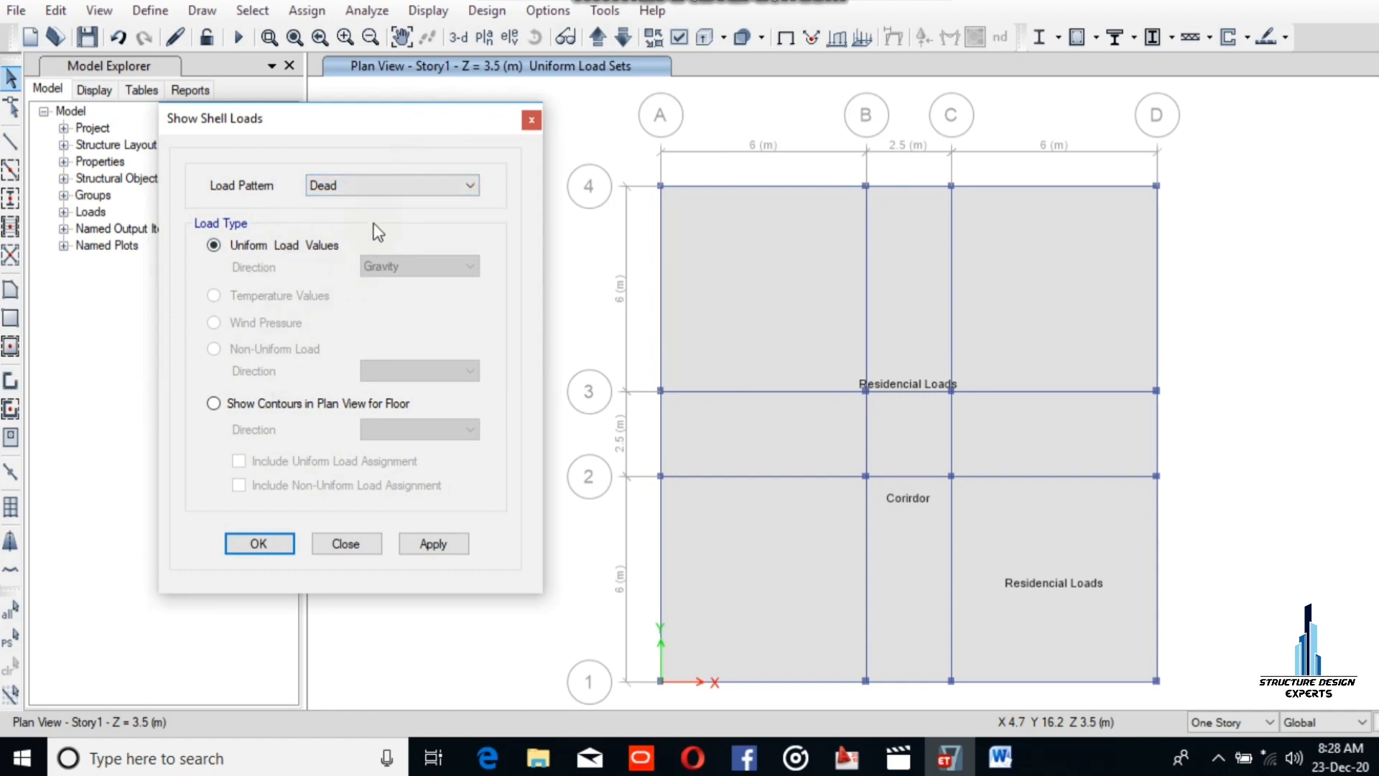
pyautogui.click(392, 186)
pyautogui.click(372, 220)
pyautogui.click(423, 543)
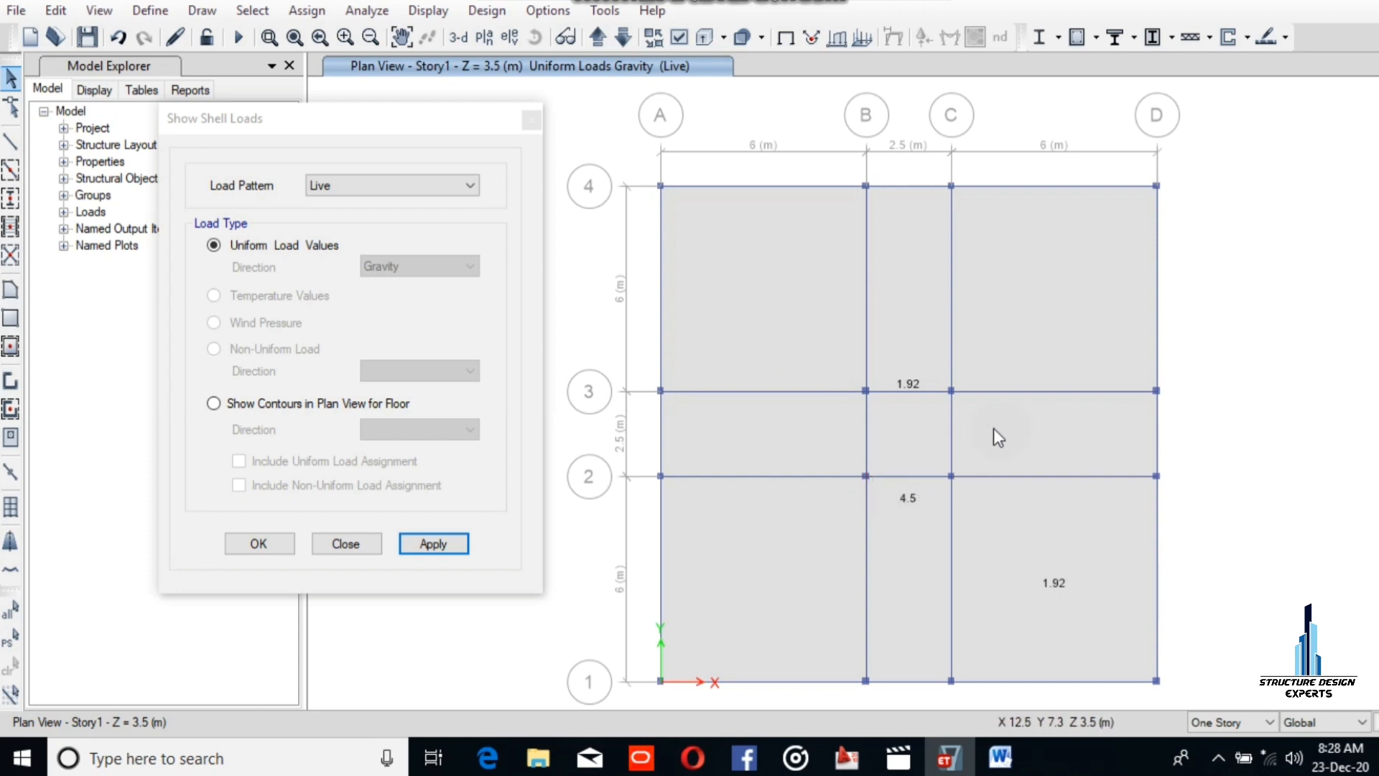
# Step: Display the shell load values for the Super Dead load pattern, and return the plan to the undeformed shape
pyautogui.click(403, 184)
pyautogui.click(394, 232)
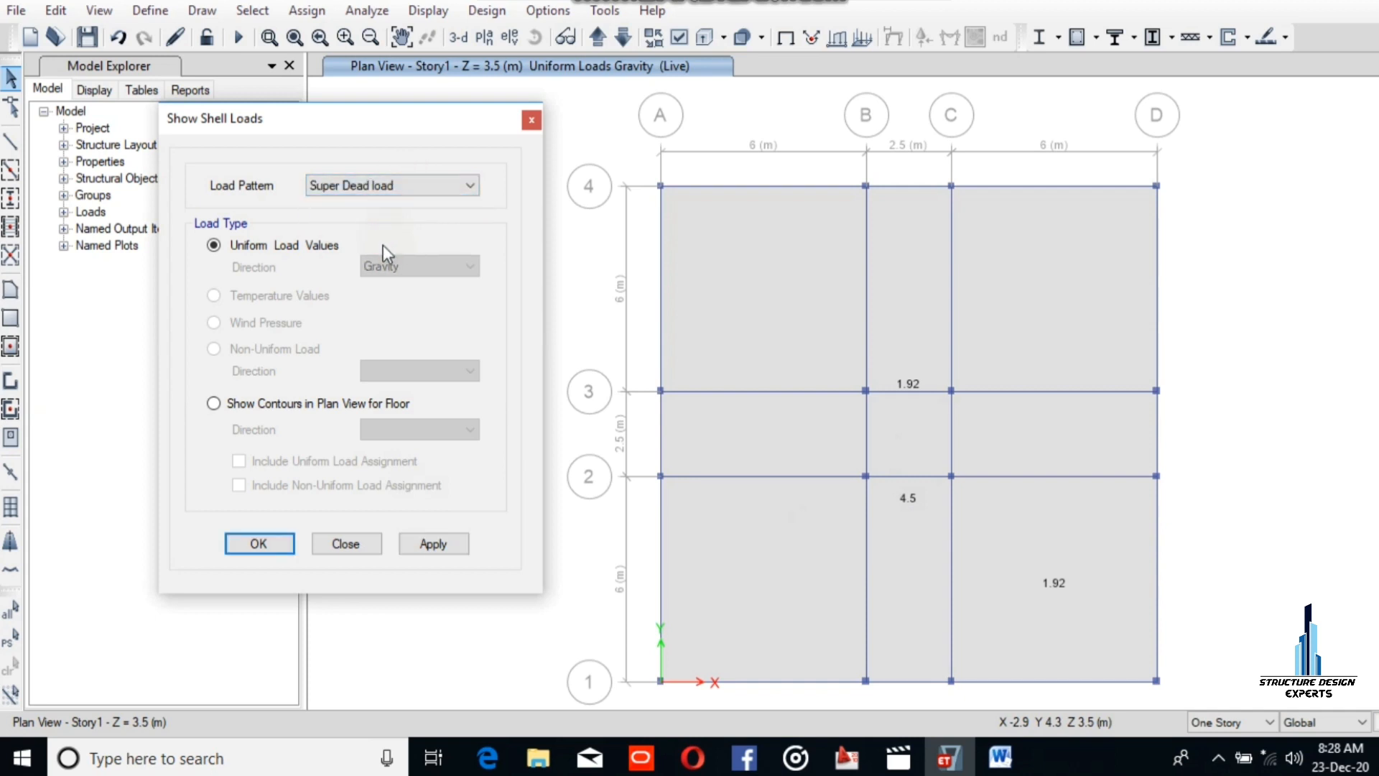
pyautogui.click(434, 544)
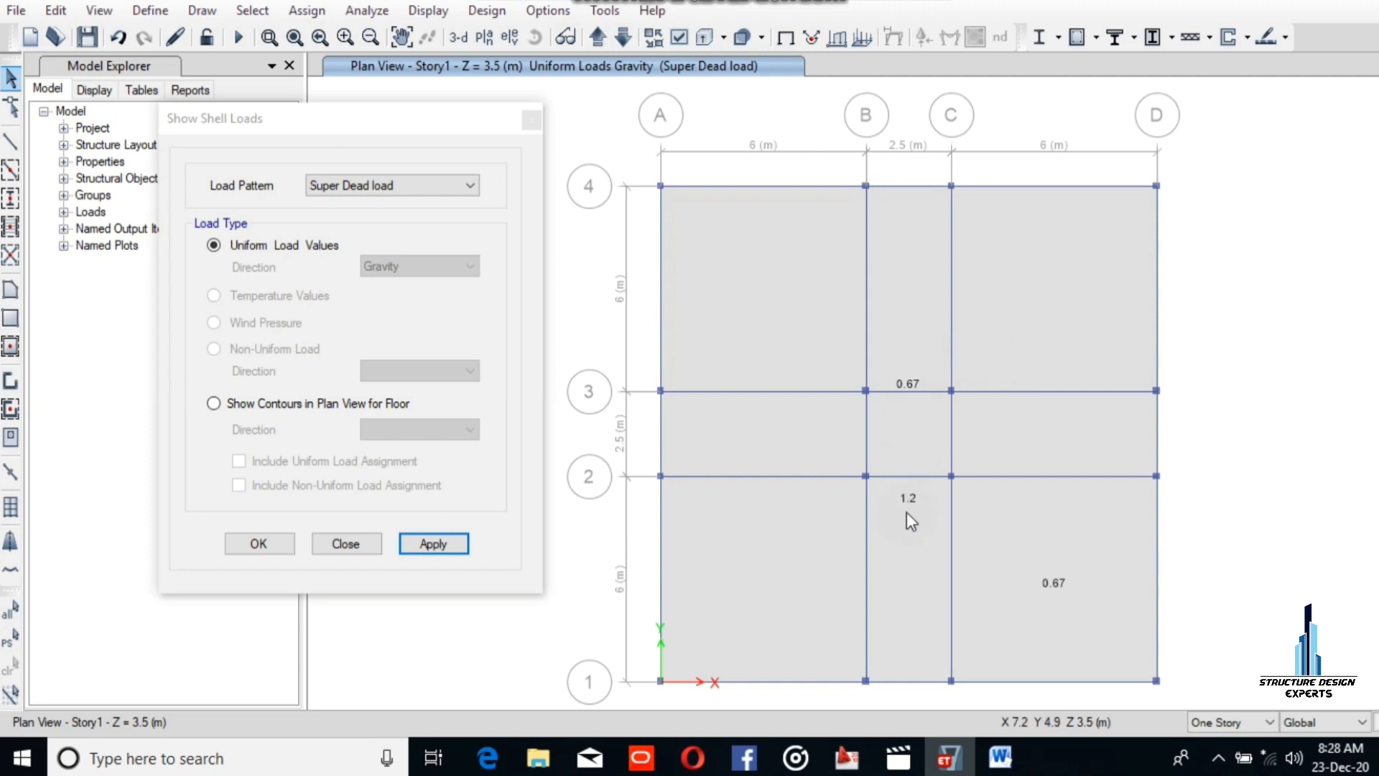
pyautogui.click(340, 545)
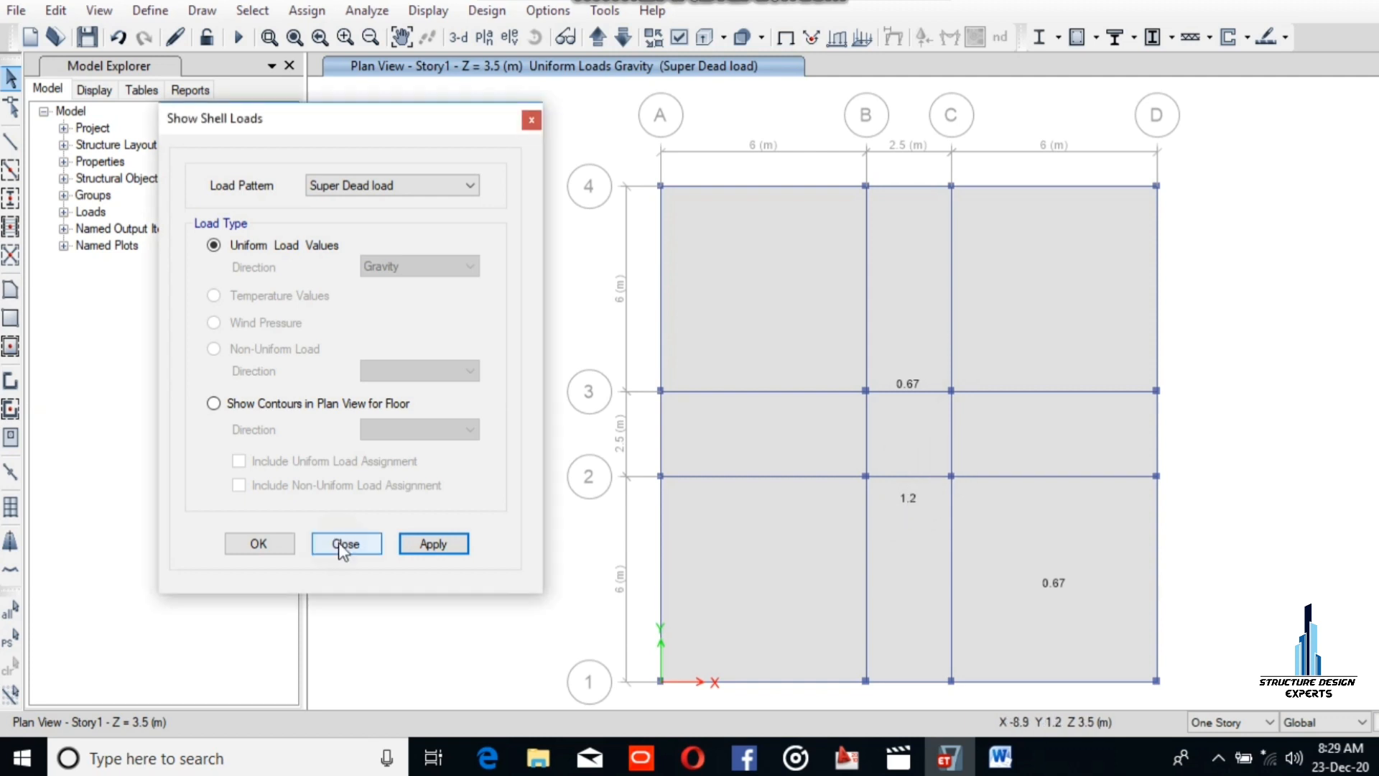
pyautogui.click(343, 545)
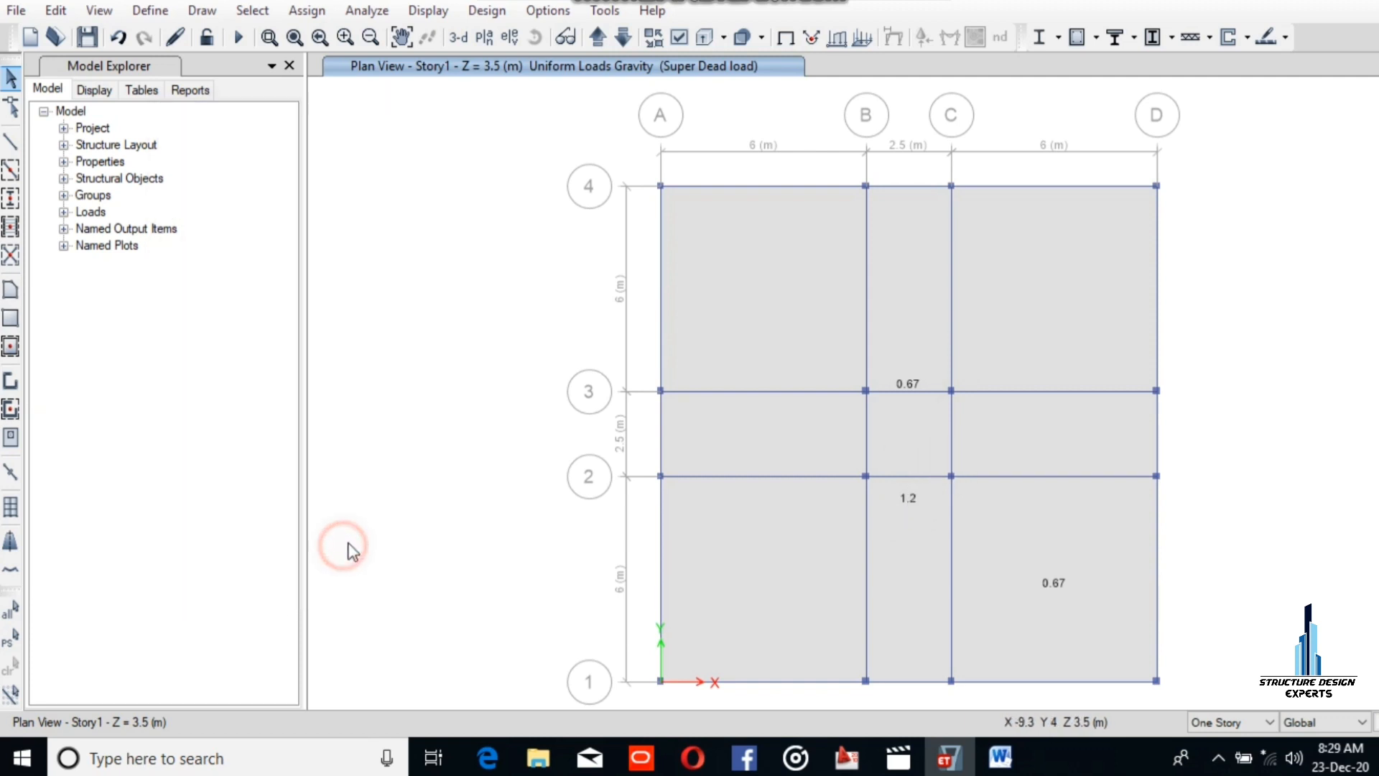
pyautogui.click(786, 40)
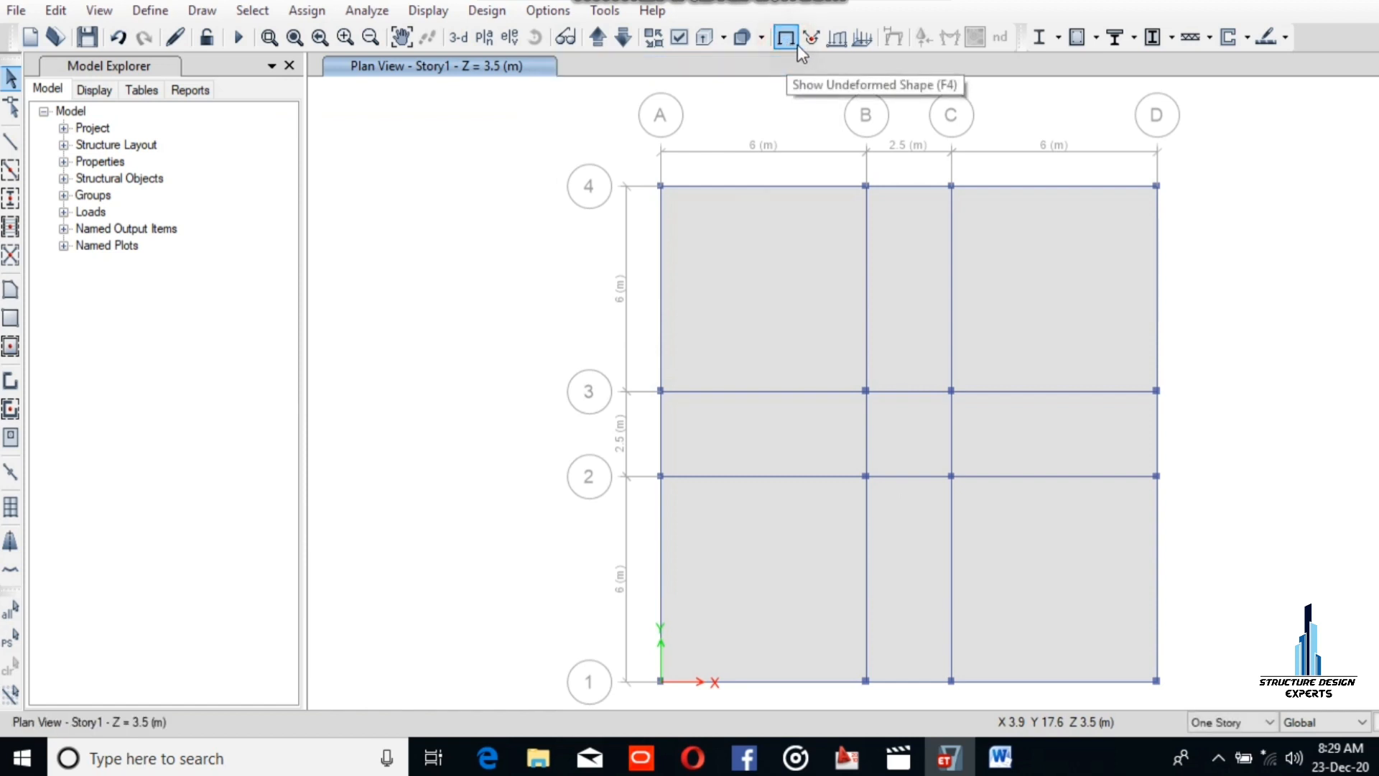
# Step: Run the analysis, saving the model on the Desktop as Slab load set Assignments
pyautogui.click(236, 36)
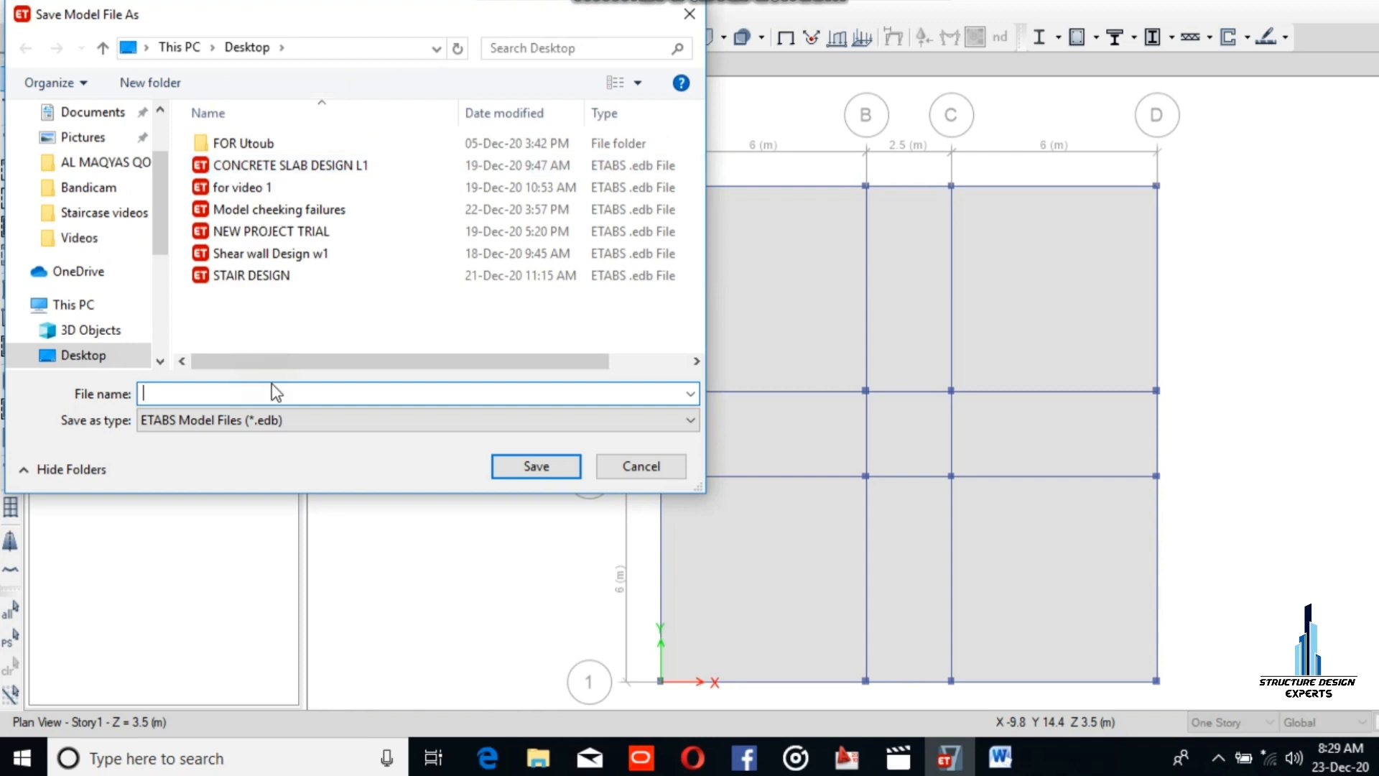
pyautogui.write('Slab load set Assignments')
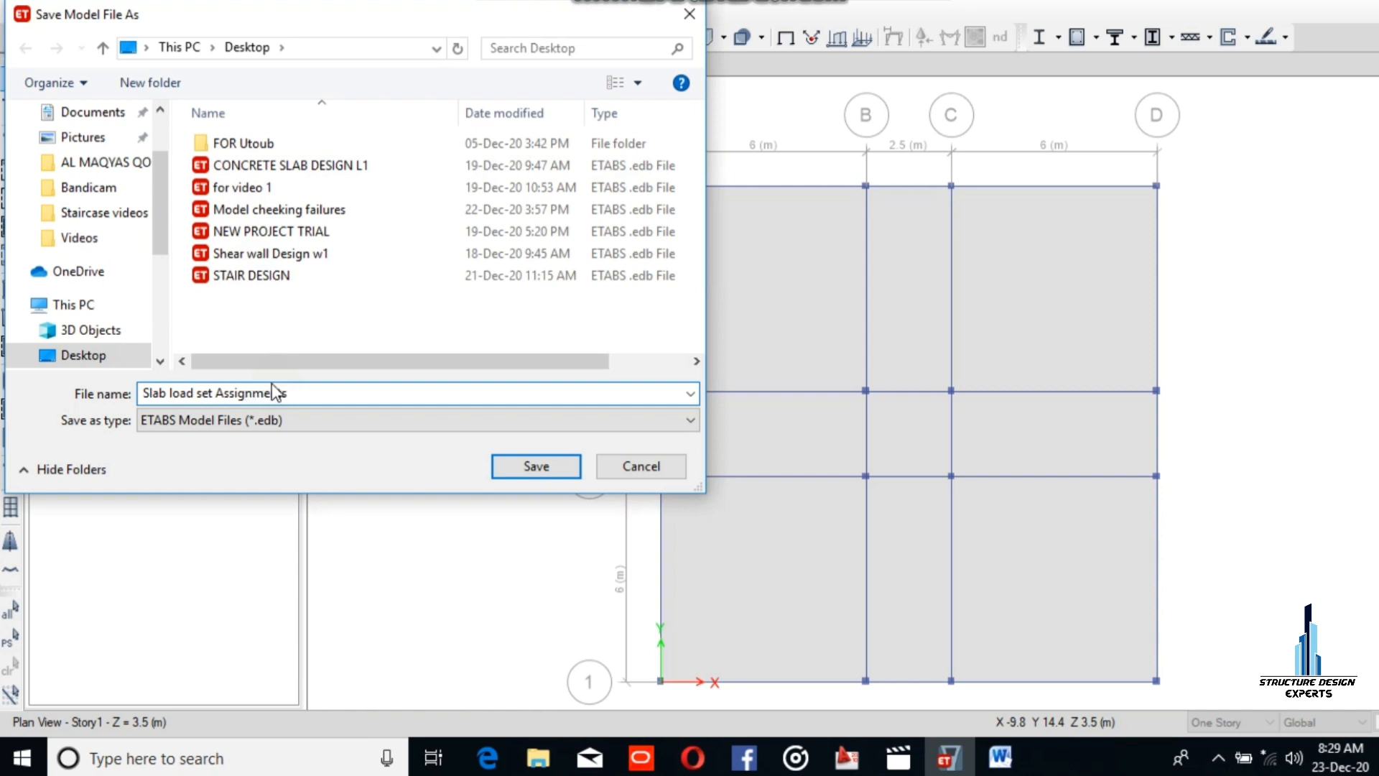
pyautogui.click(536, 467)
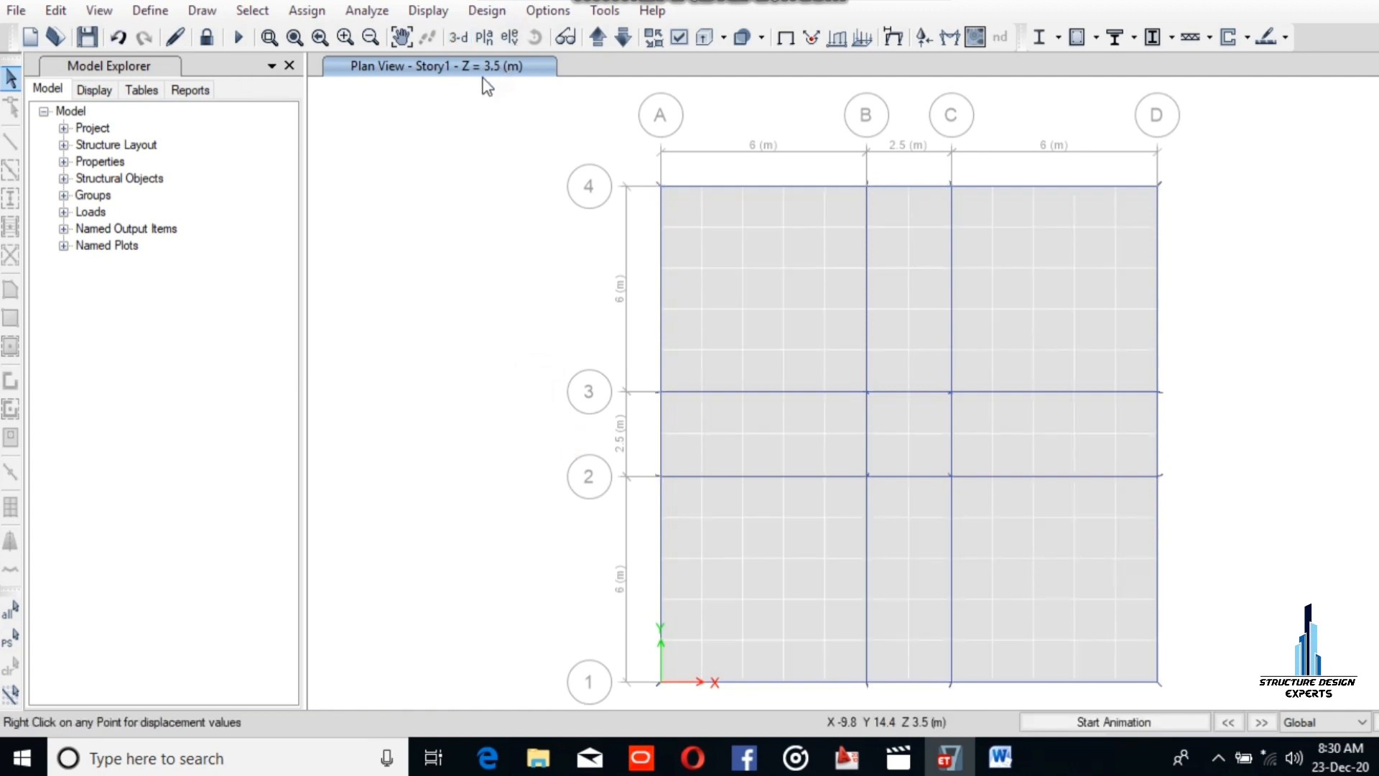
# Step: In the 3-D view, apply FMax shell resultant force contours for the Dead load case on the deformed shape
pyautogui.click(461, 40)
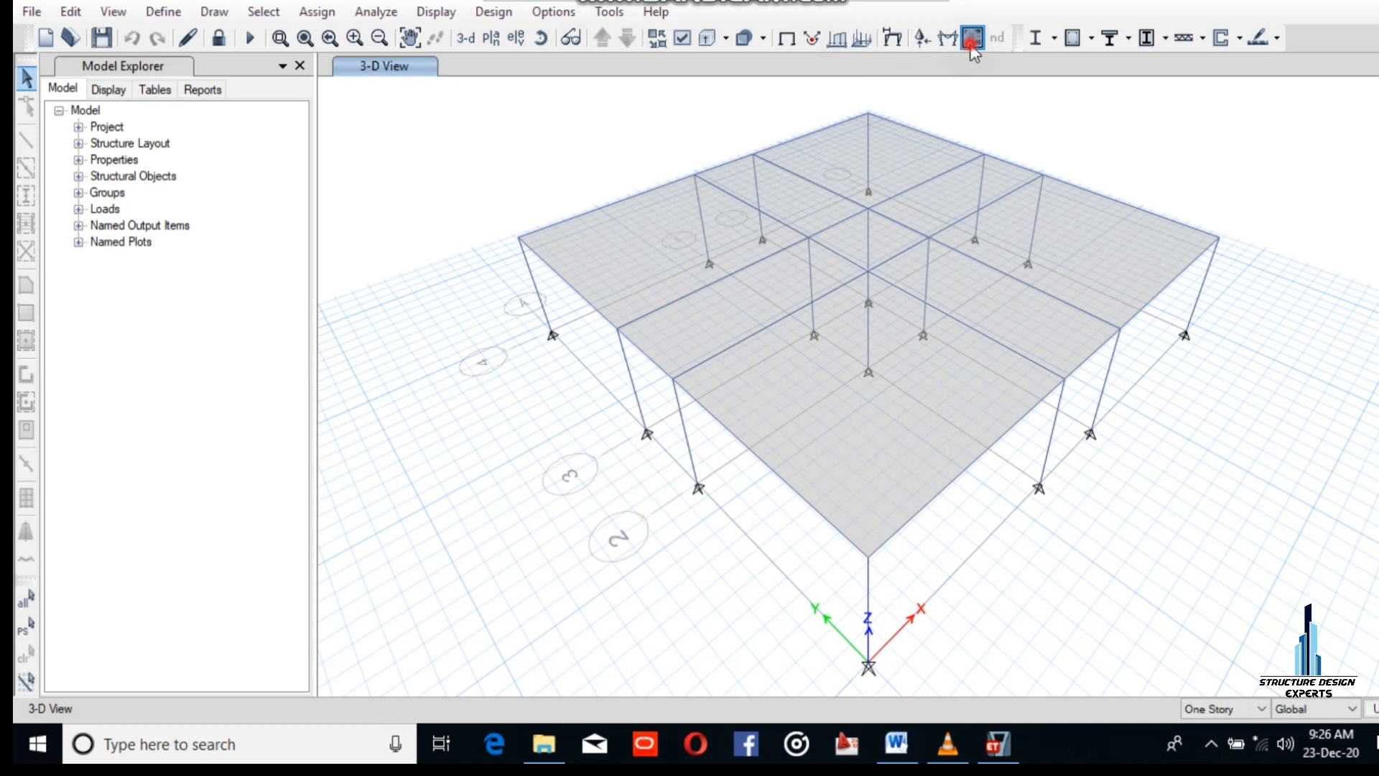
pyautogui.click(972, 38)
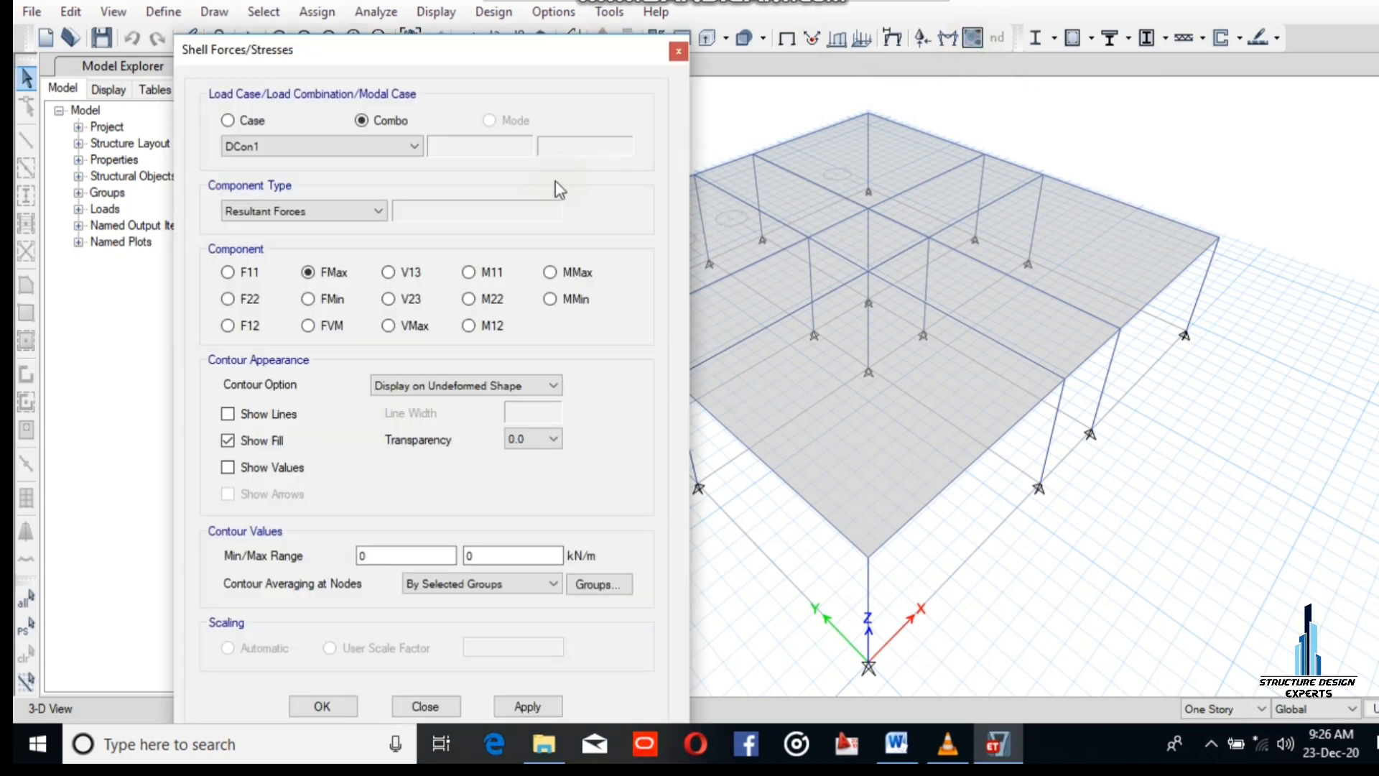
pyautogui.click(228, 120)
pyautogui.click(443, 390)
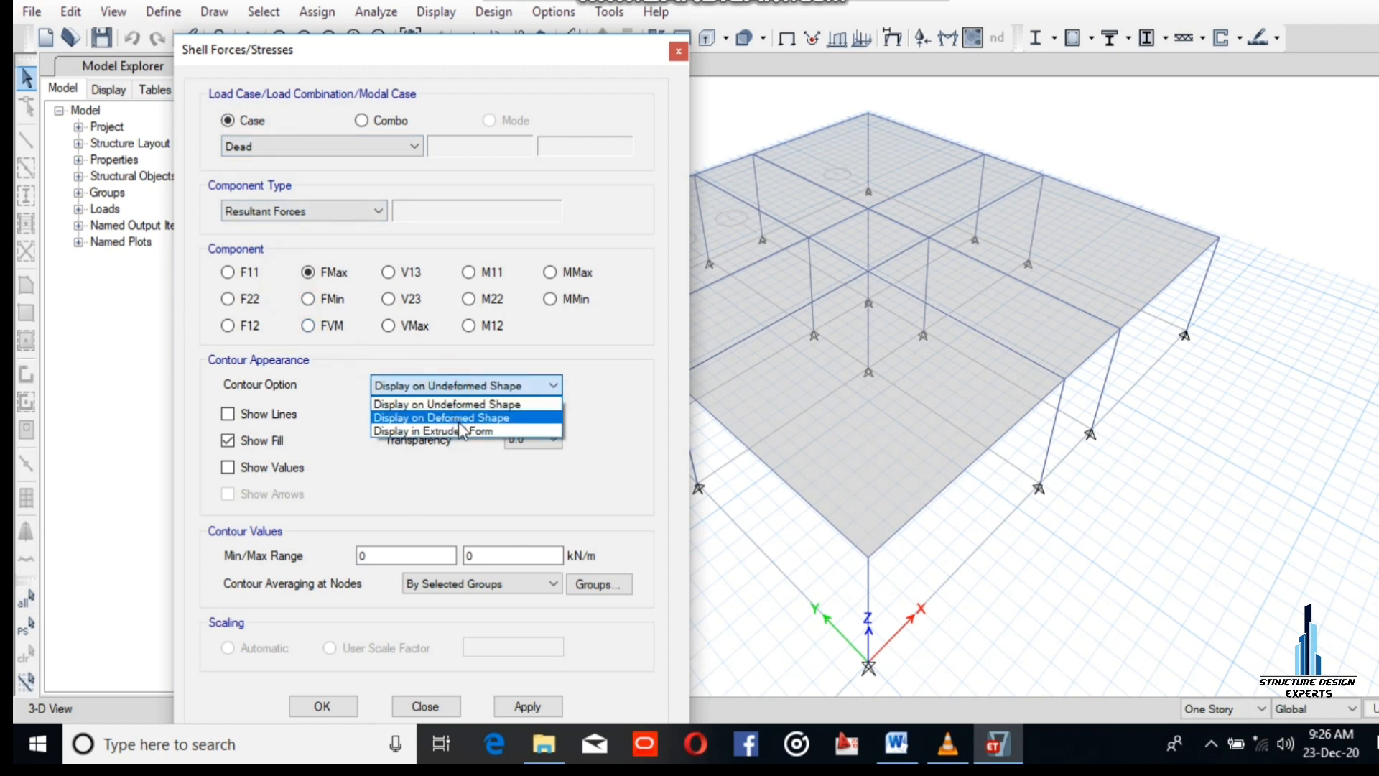
pyautogui.click(447, 418)
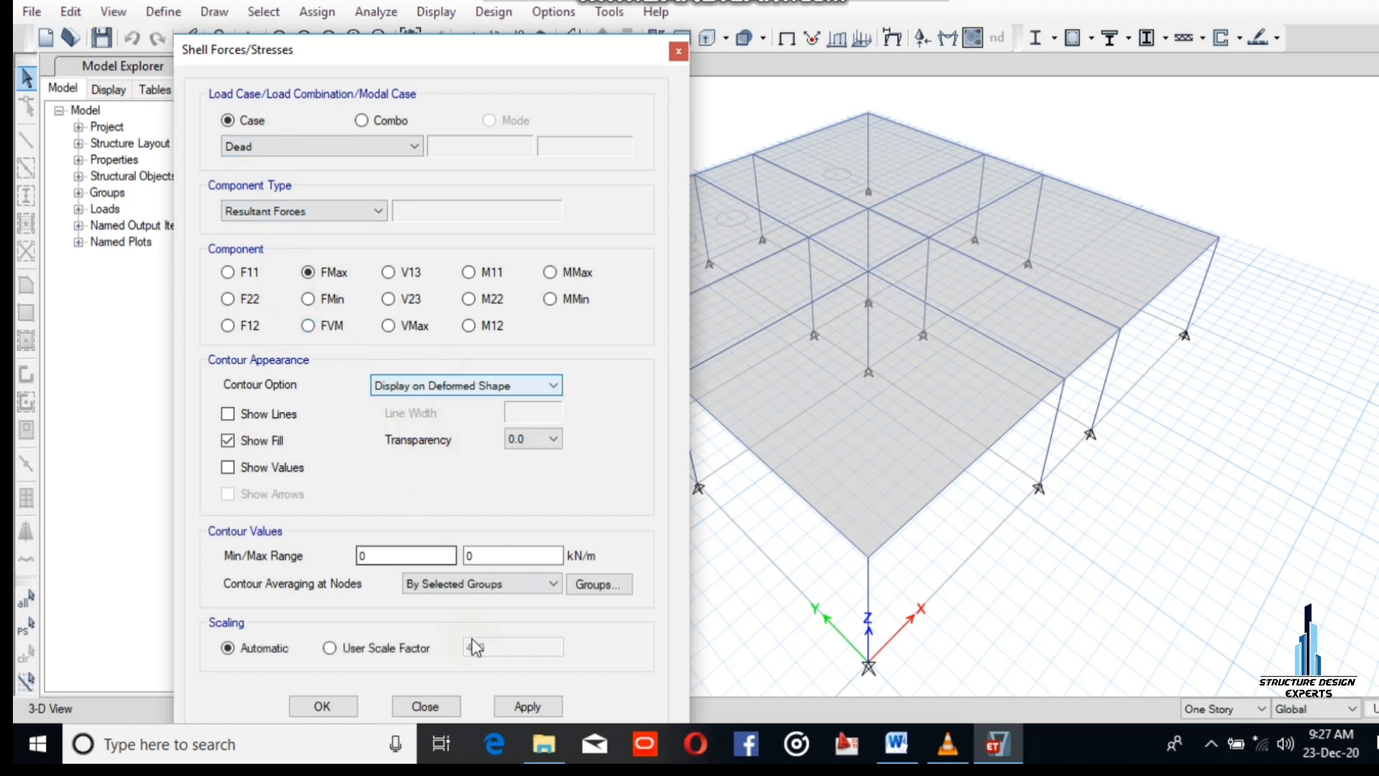
pyautogui.click(528, 707)
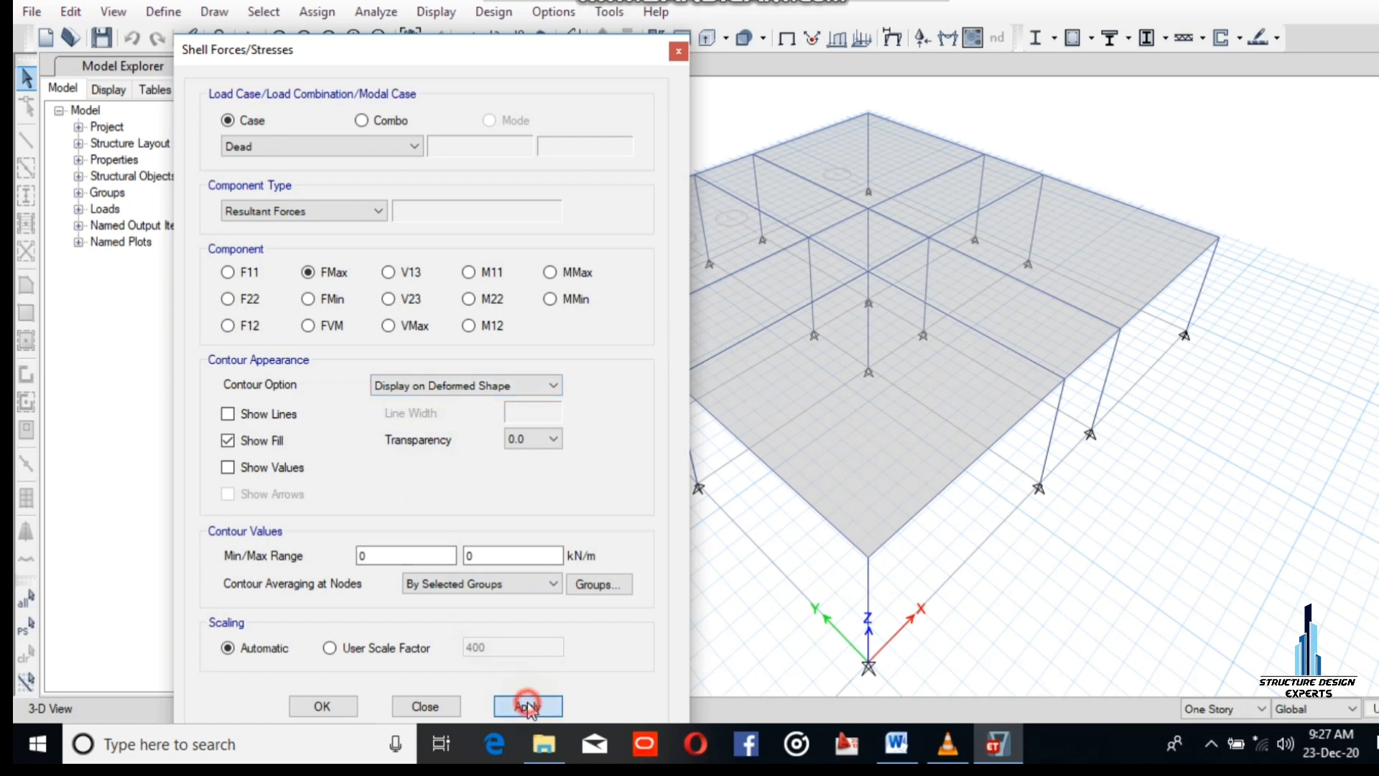
# Step: Apply the FMax resultant force contours for the Live load case on the deformed slab
pyautogui.moveTo(540, 56); pyautogui.dragTo(423, 49)
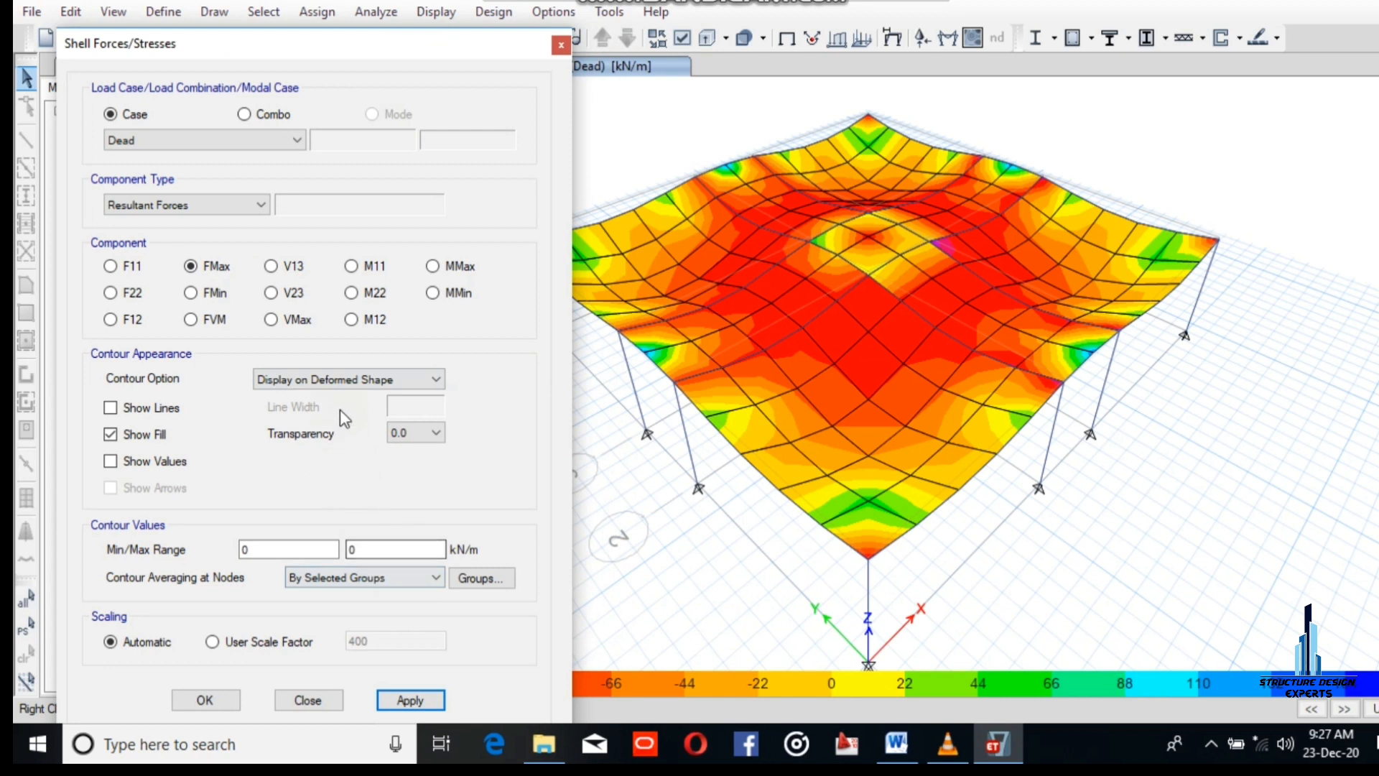
pyautogui.moveTo(391, 40); pyautogui.dragTo(379, 102)
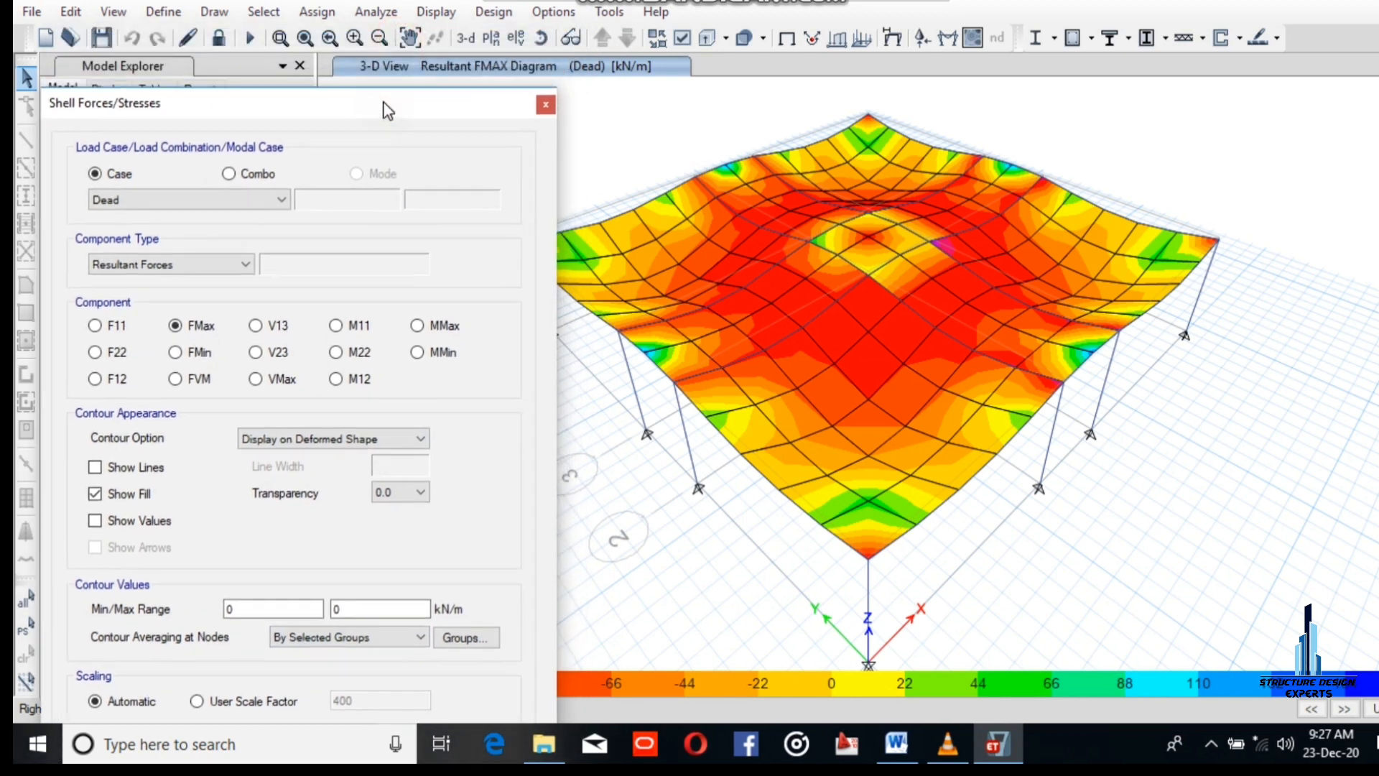
pyautogui.click(564, 70)
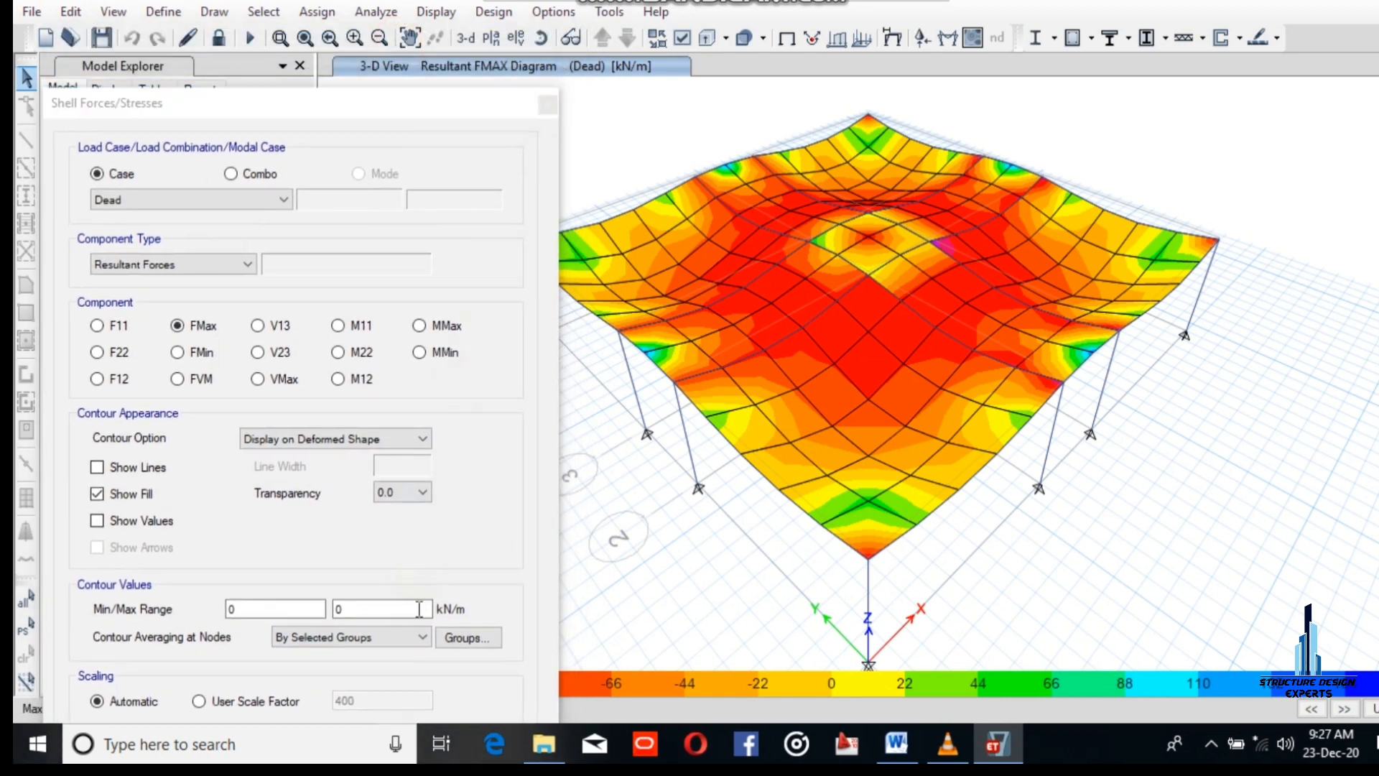
pyautogui.moveTo(327, 108); pyautogui.dragTo(308, 82)
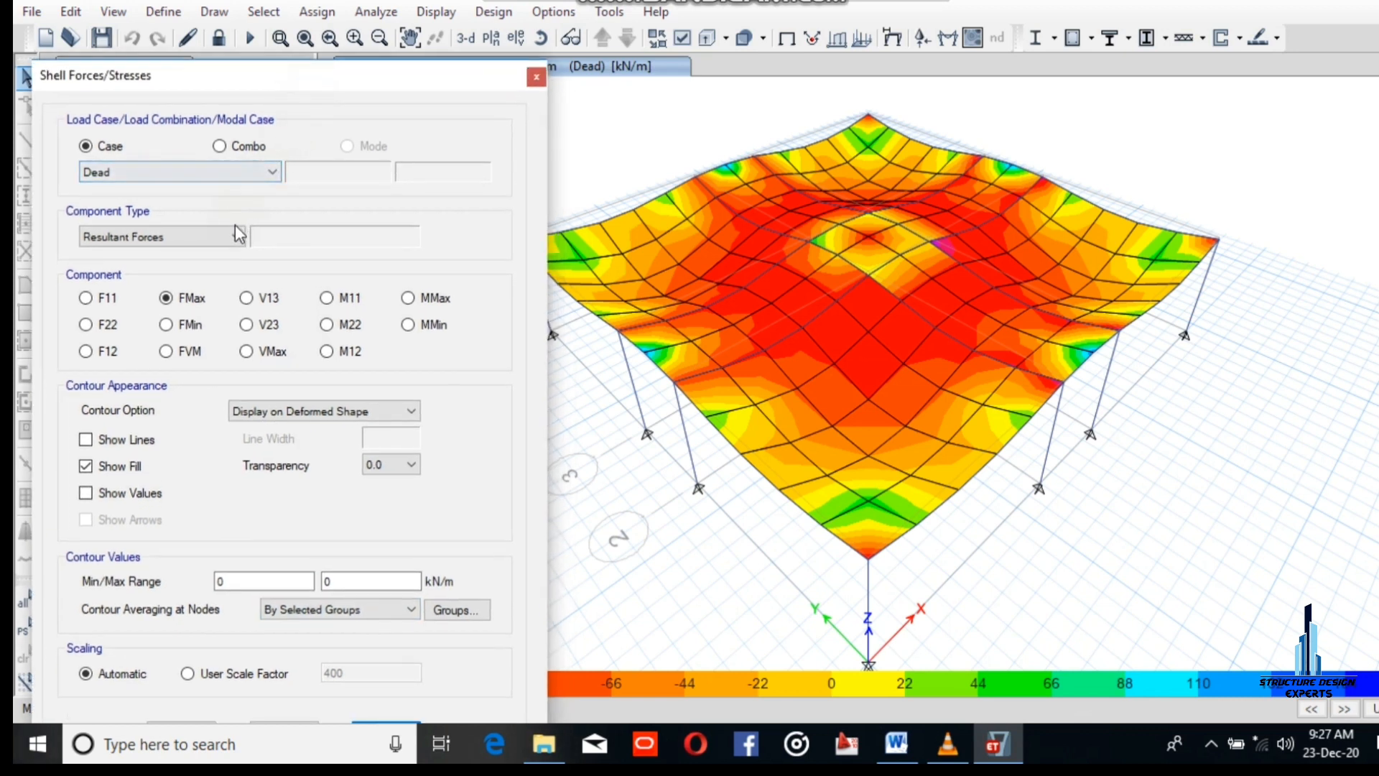
pyautogui.click(242, 172)
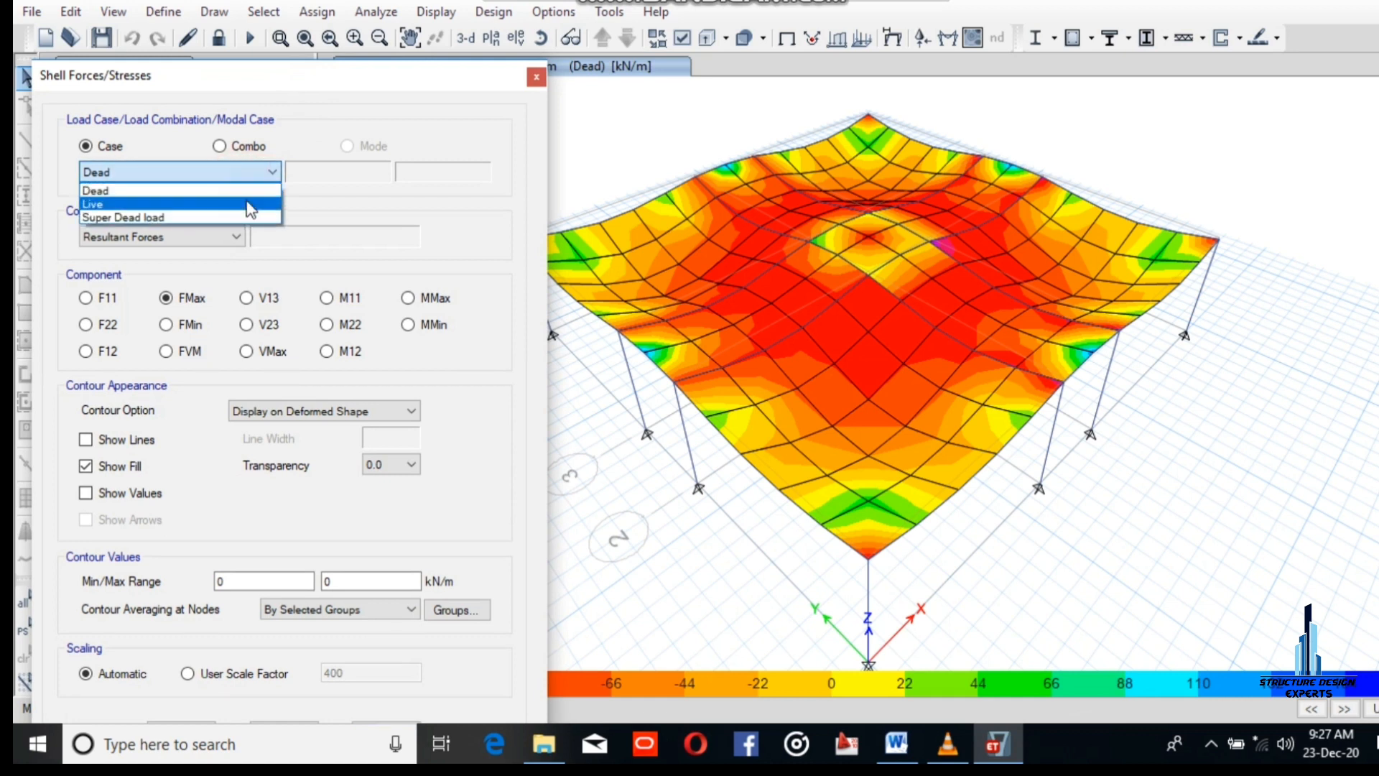
pyautogui.click(248, 205)
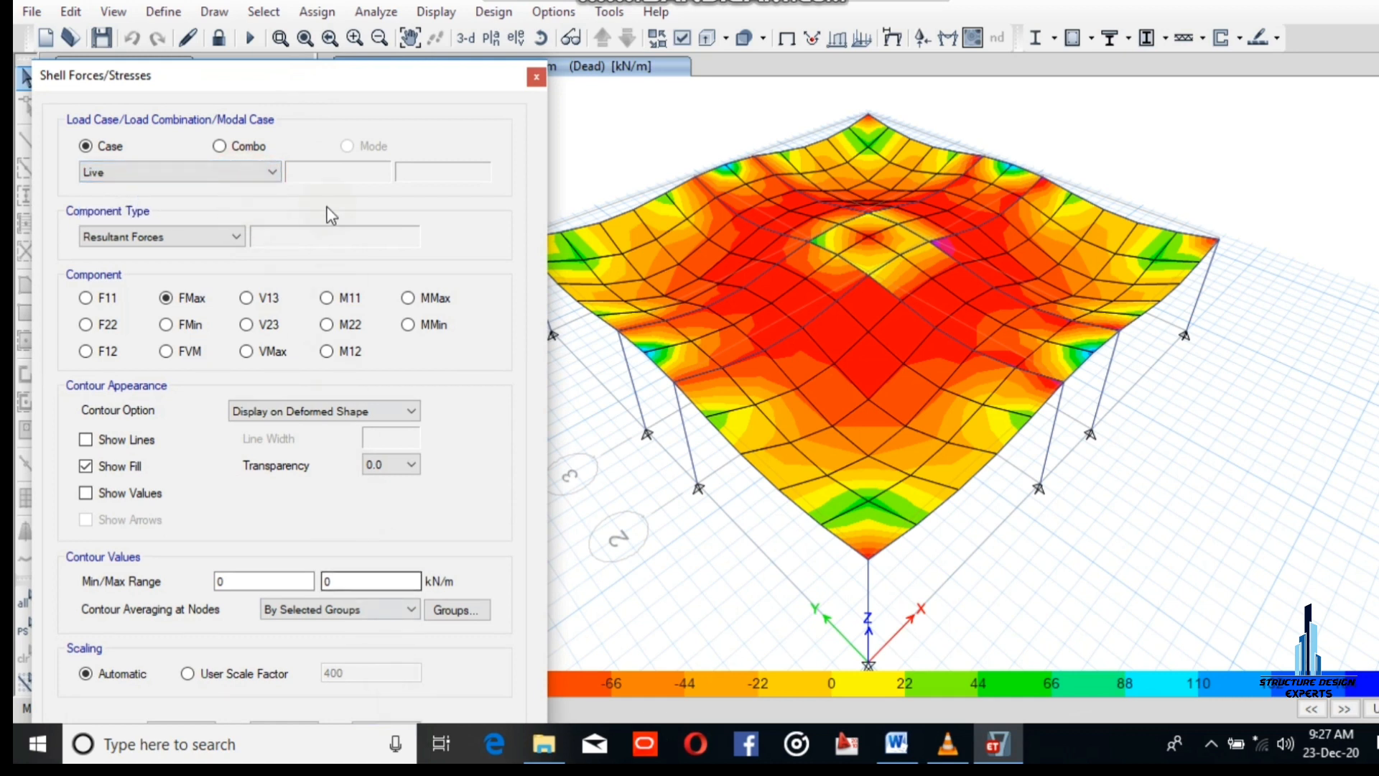
pyautogui.moveTo(312, 89); pyautogui.dragTo(262, 44)
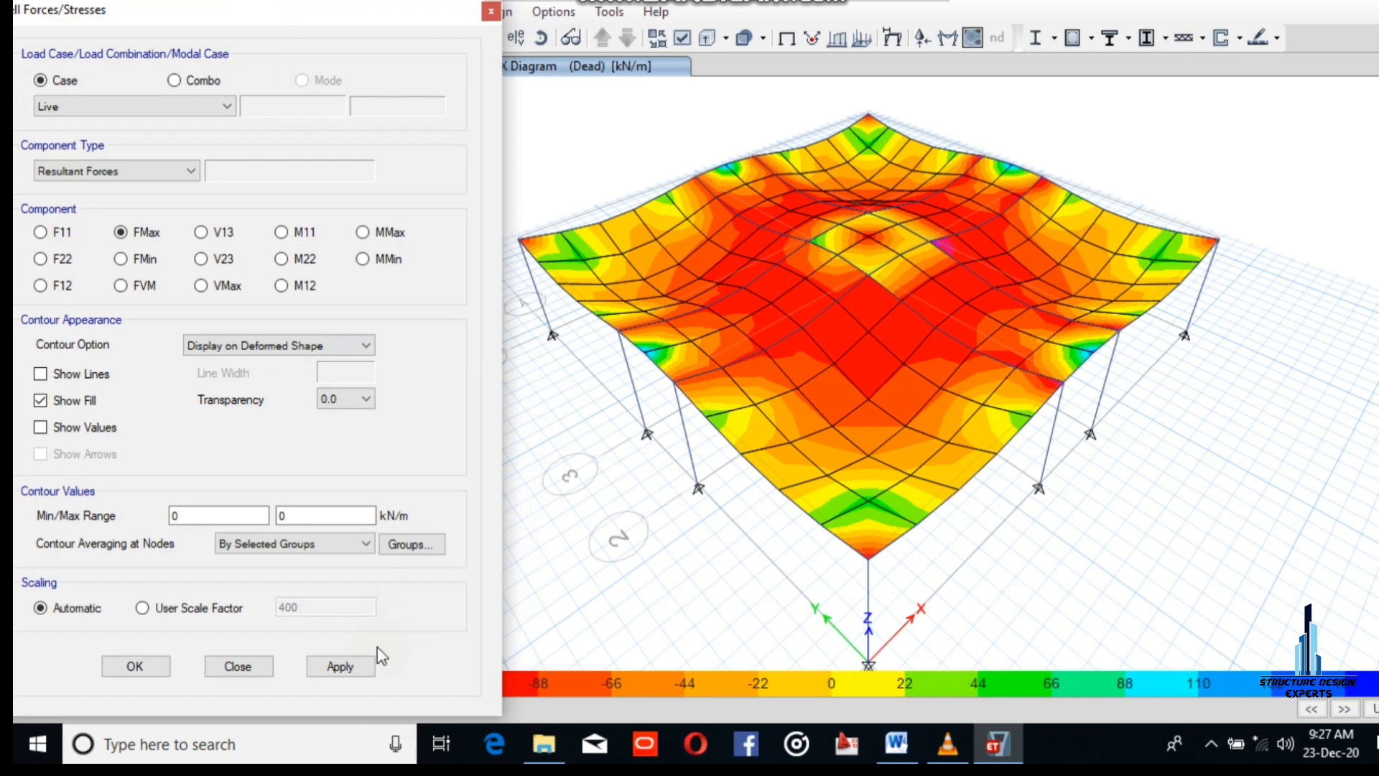
pyautogui.click(348, 663)
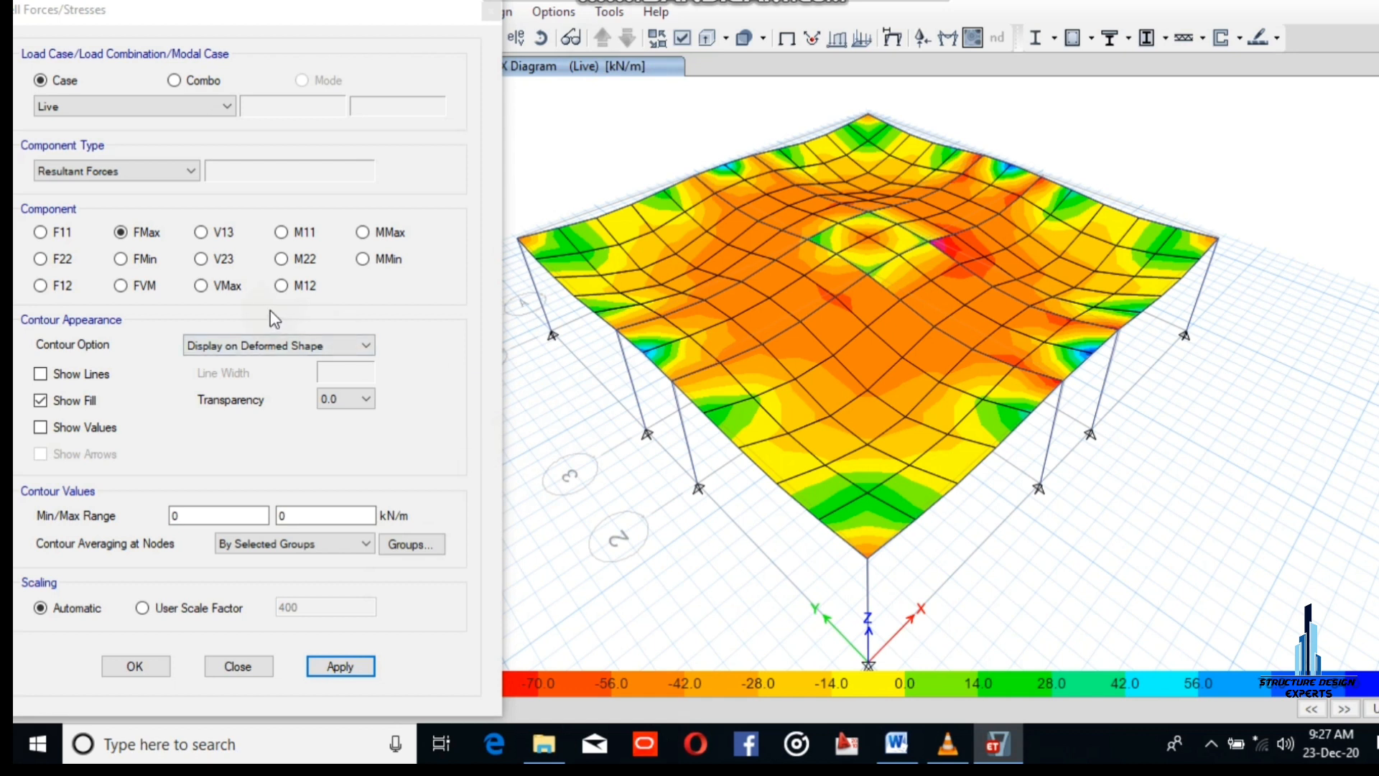
# Step: Apply the FMax resultant force contours for the Super Dead load case
pyautogui.click(207, 107)
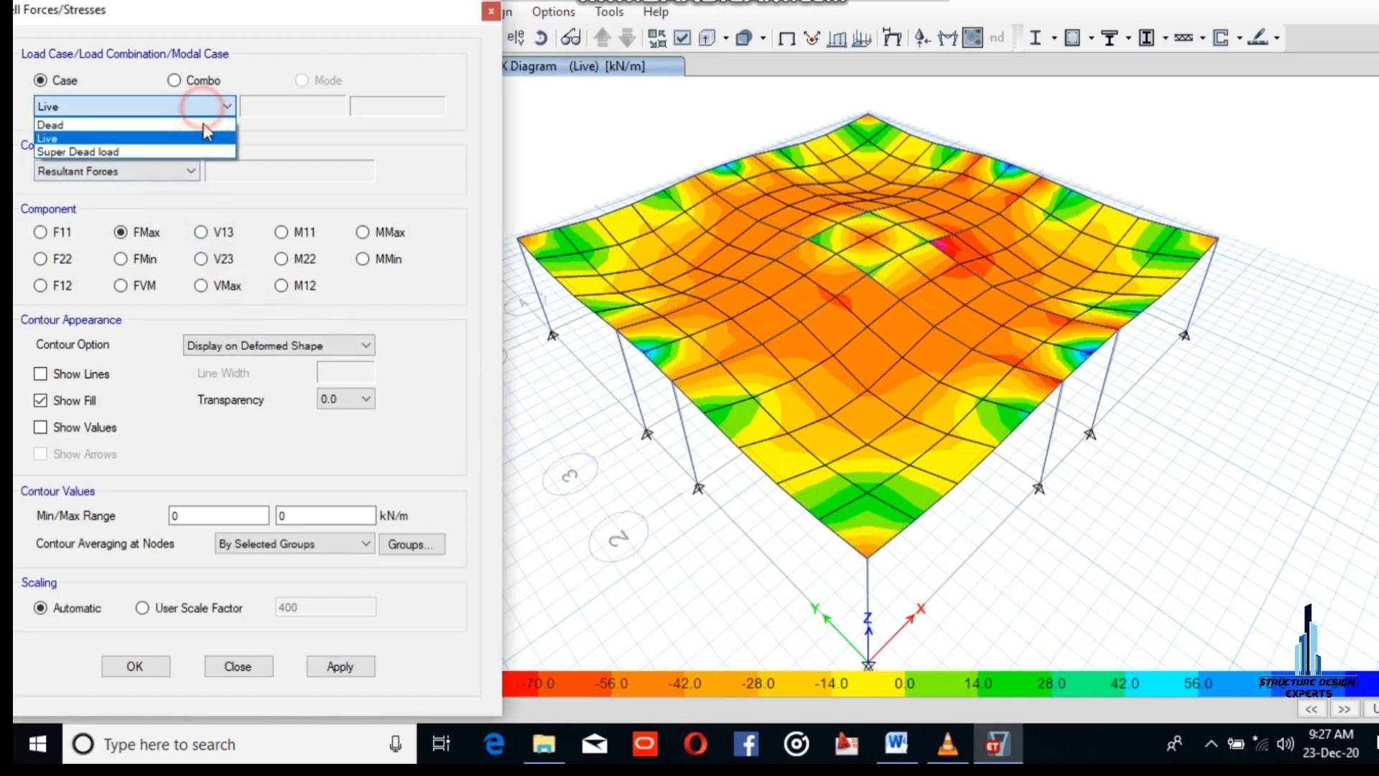
pyautogui.click(207, 152)
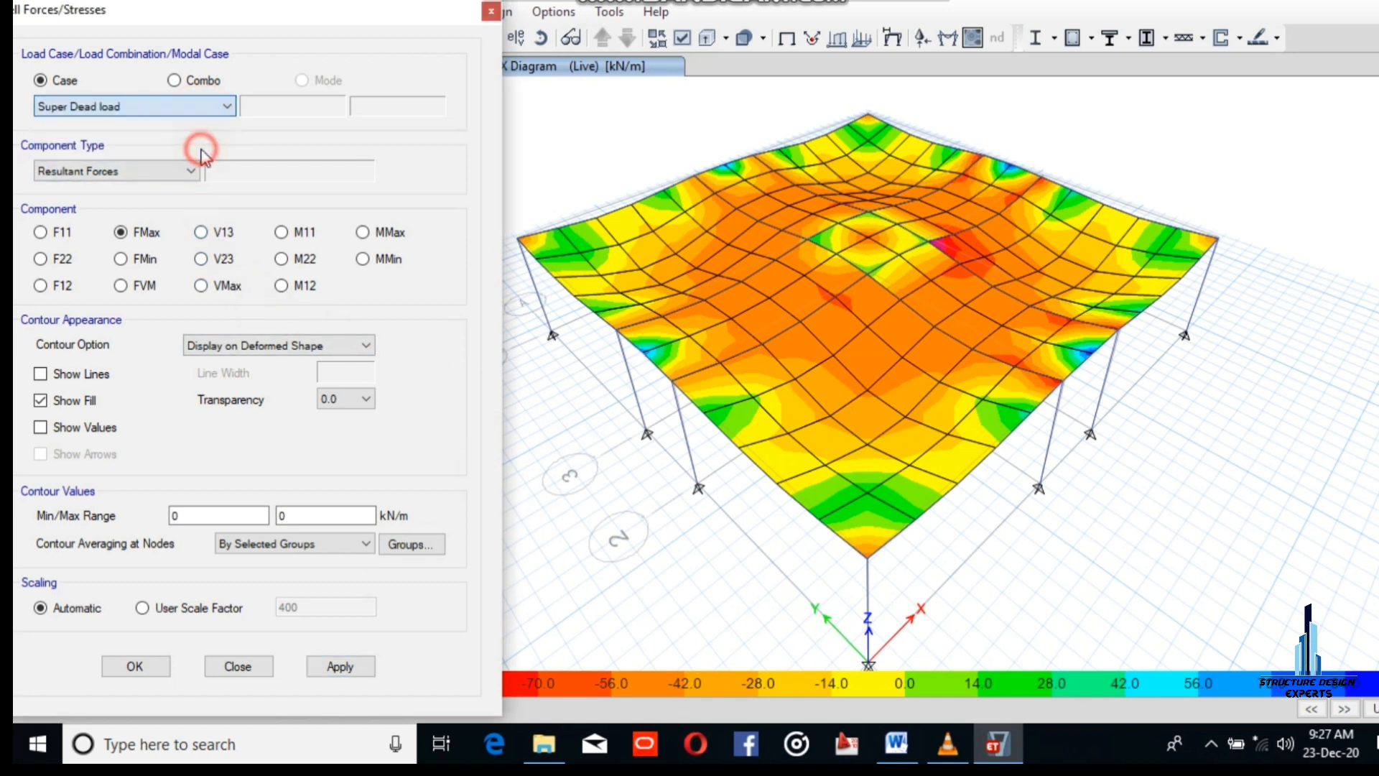
pyautogui.click(339, 668)
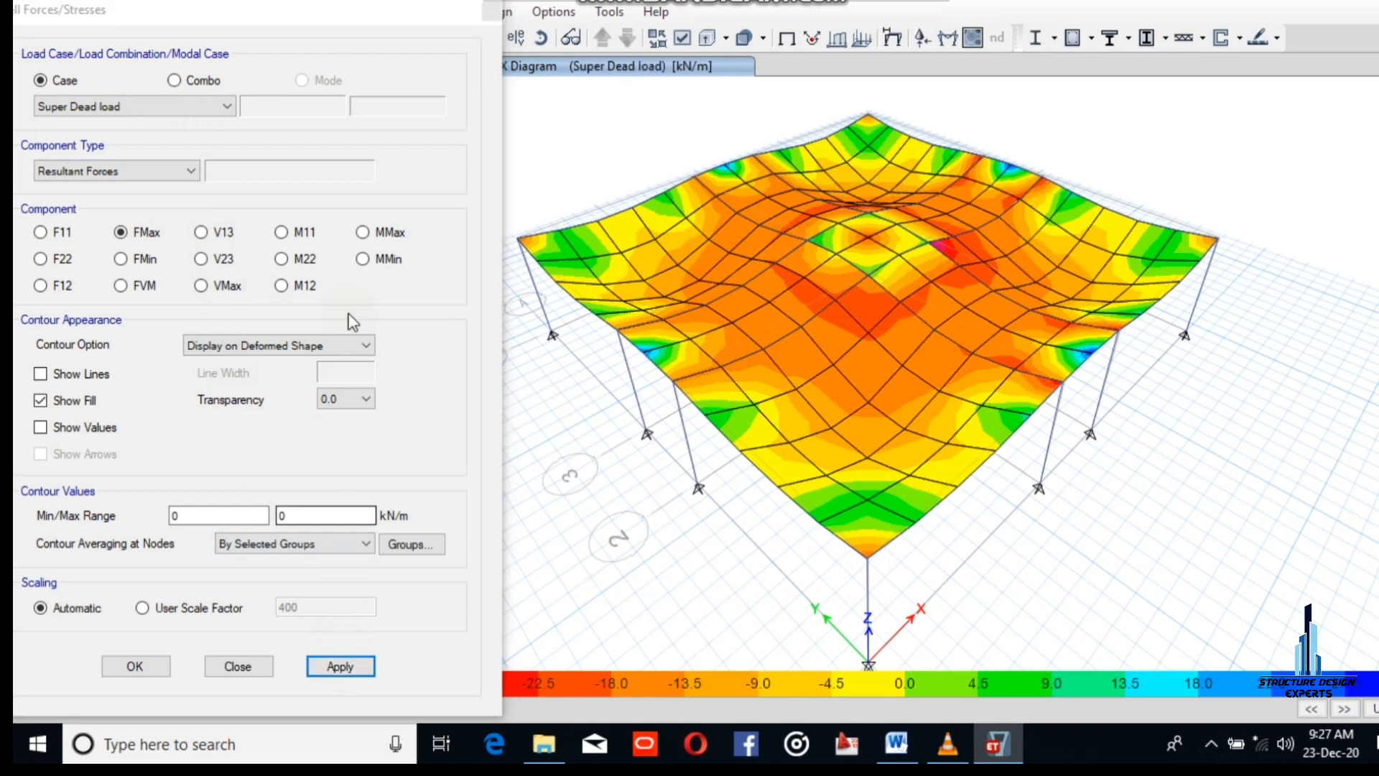
# Step: Switch the slab contours to Shell Stresses, showing S11 on the visible face for the Super Dead load case
pyautogui.moveTo(345, 23); pyautogui.dragTo(301, 106)
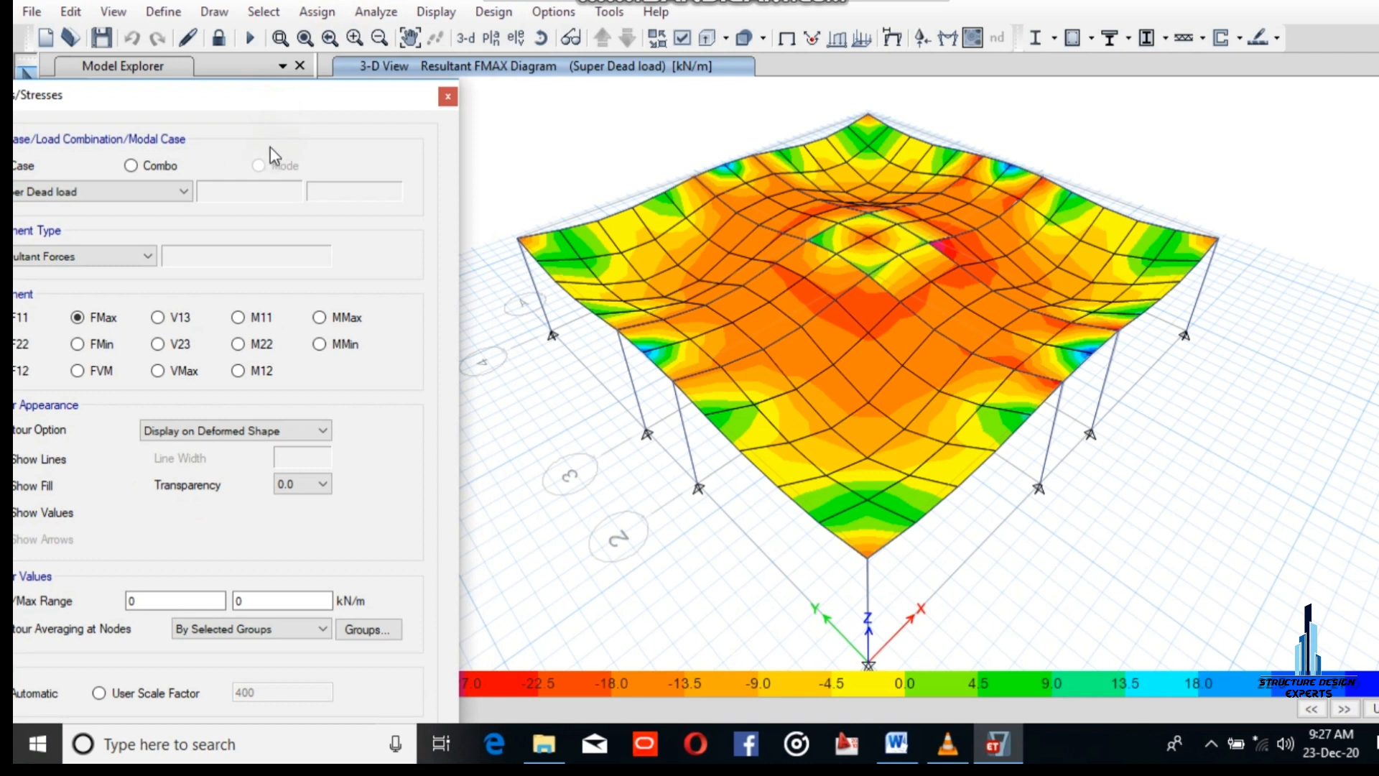
pyautogui.moveTo(267, 98); pyautogui.dragTo(312, 58)
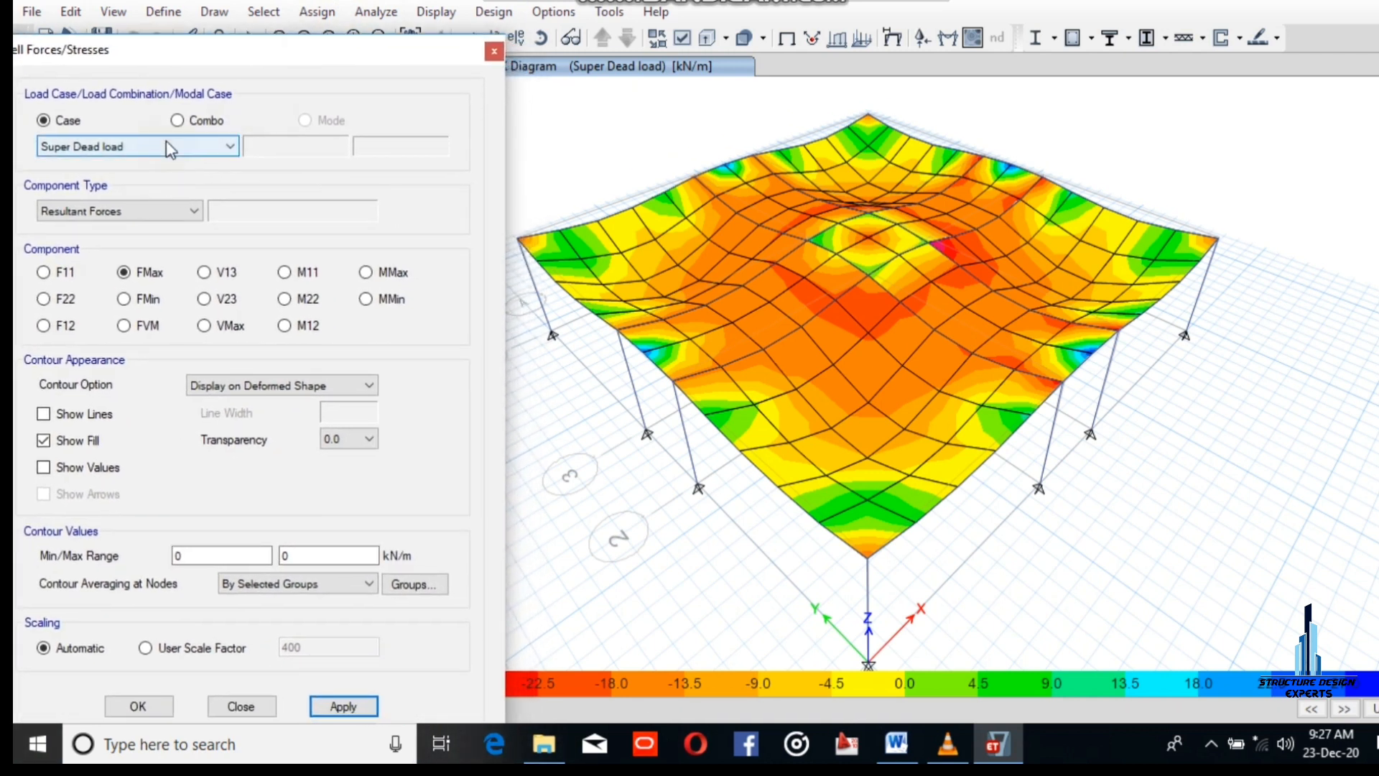
pyautogui.click(165, 211)
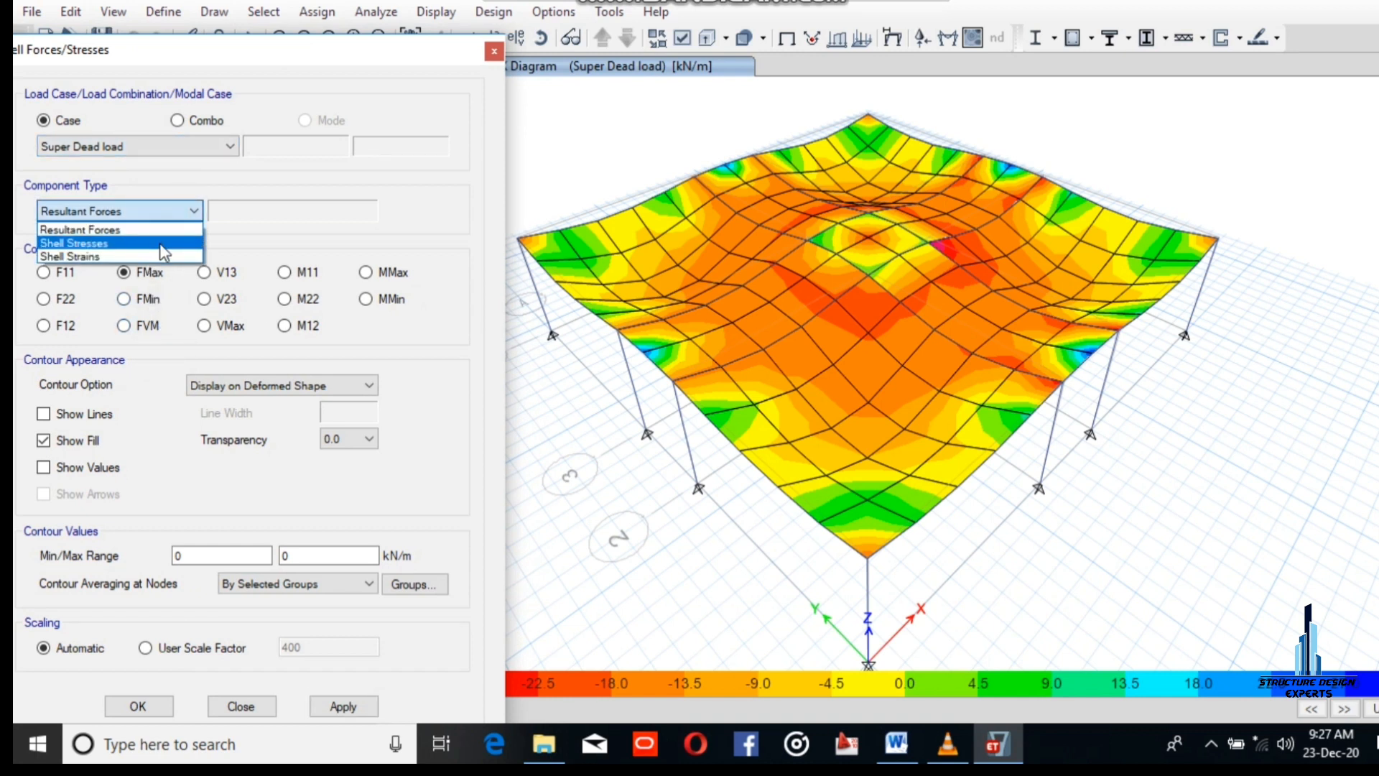
pyautogui.click(159, 242)
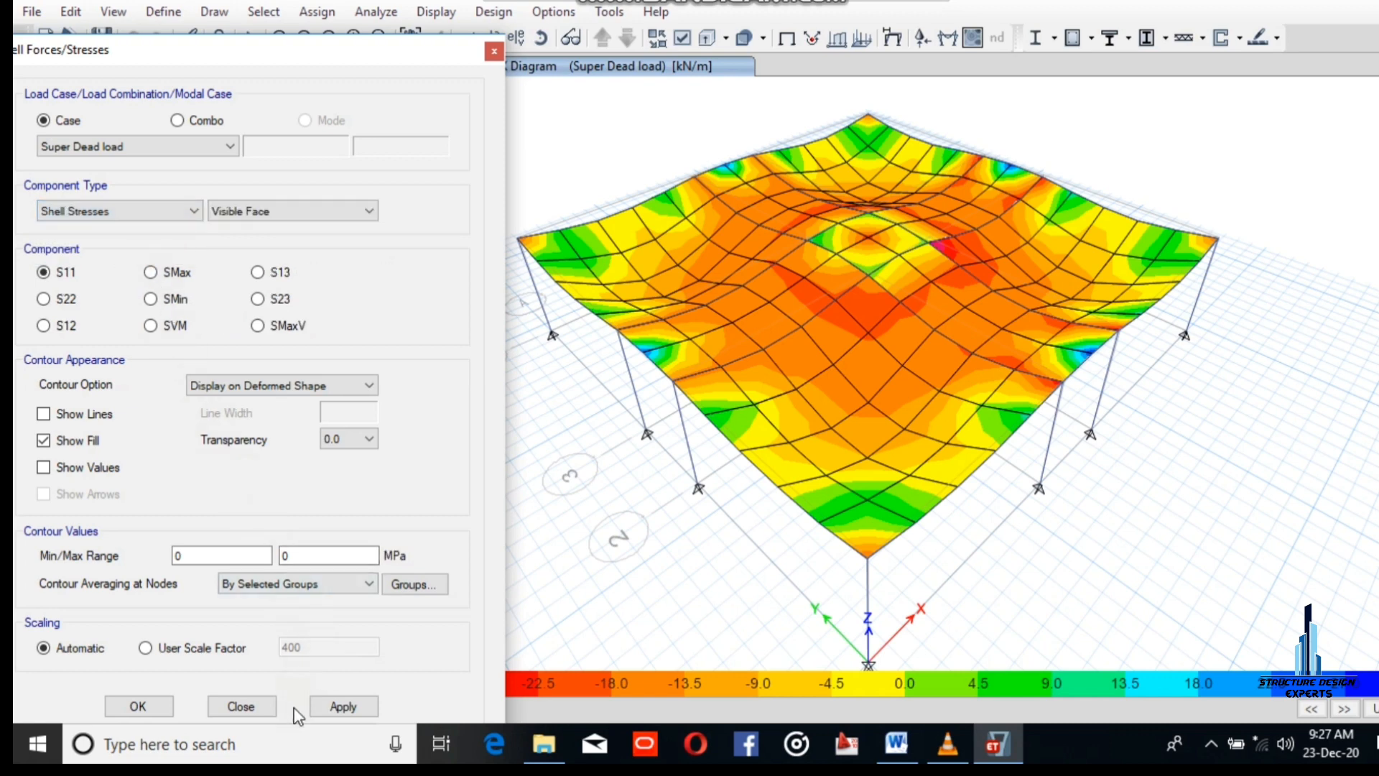
pyautogui.click(338, 705)
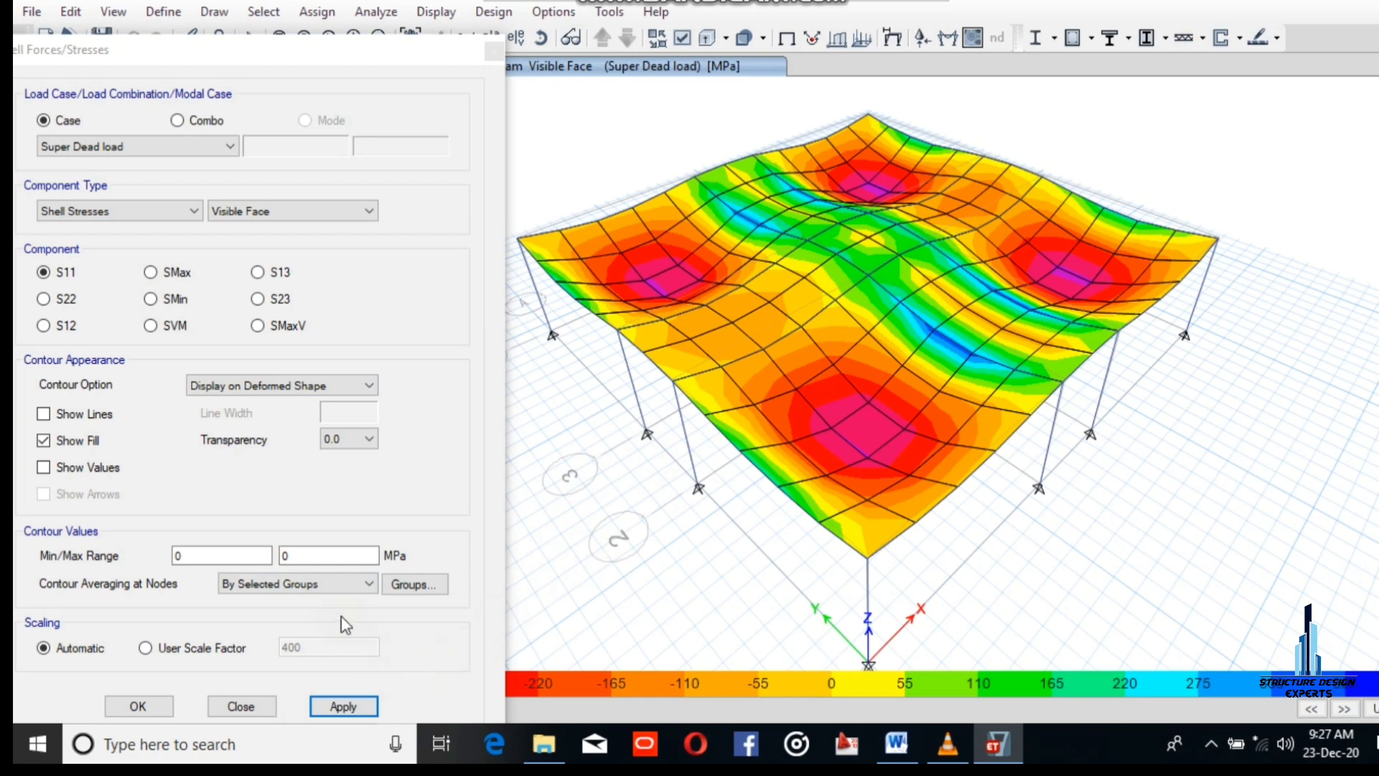
# Step: Apply the SVM and SMin shell stress contours in turn, and inspect the SMin values across the slab
pyautogui.click(151, 326)
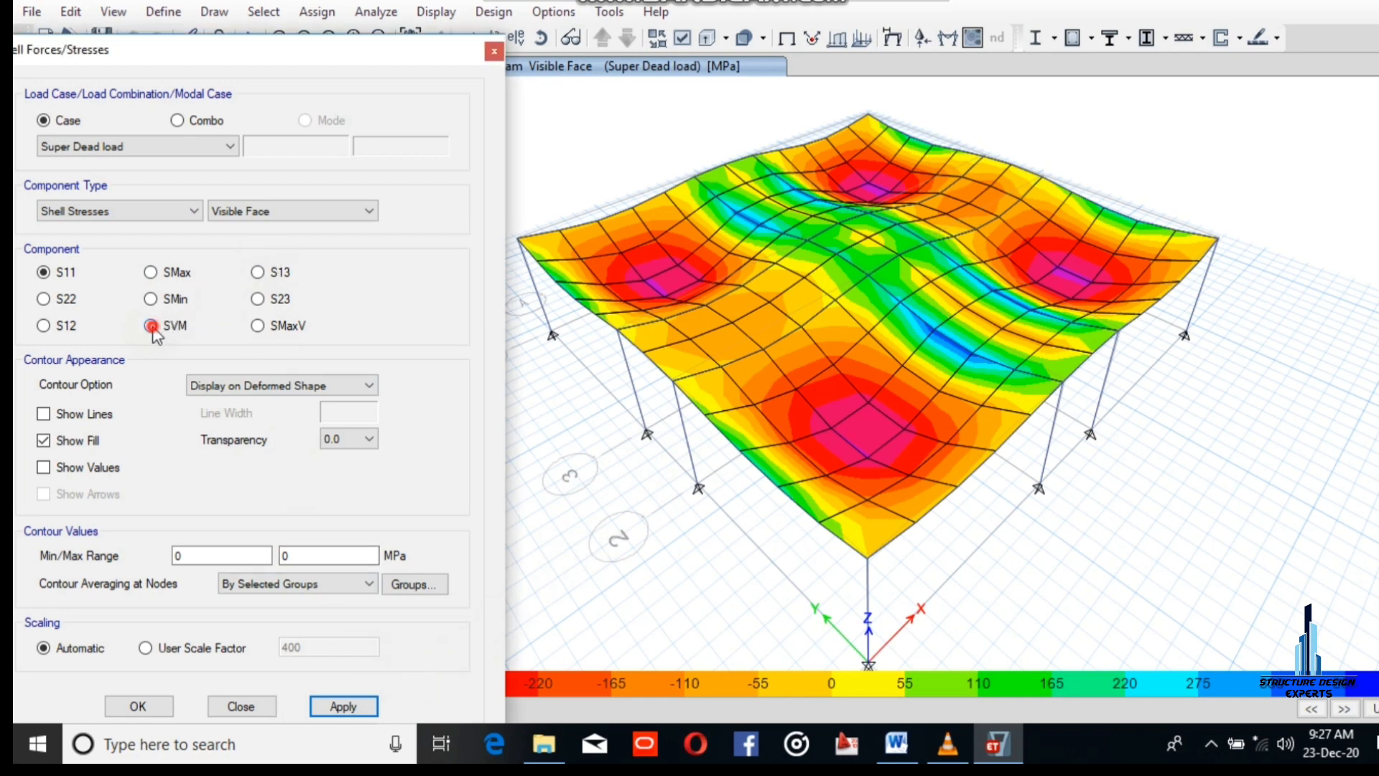
pyautogui.click(346, 710)
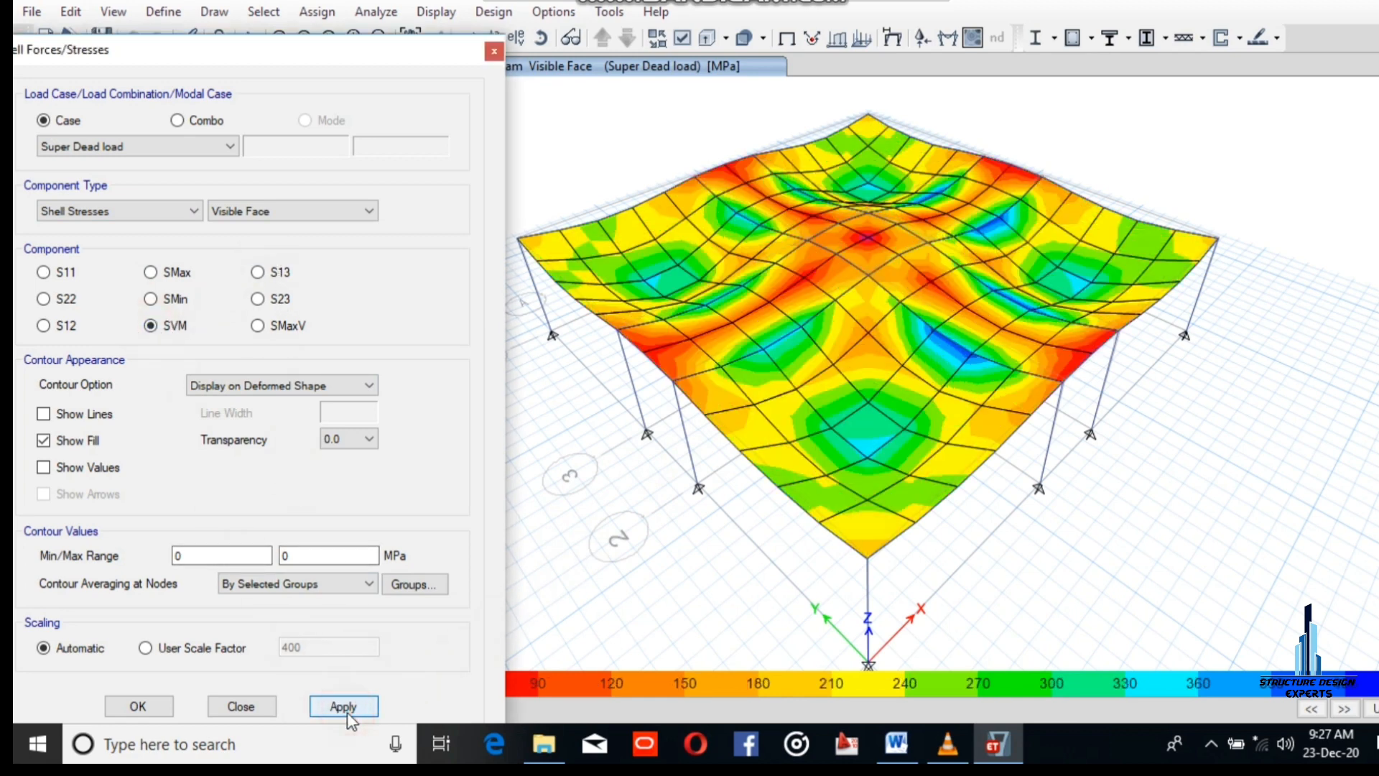
pyautogui.click(150, 298)
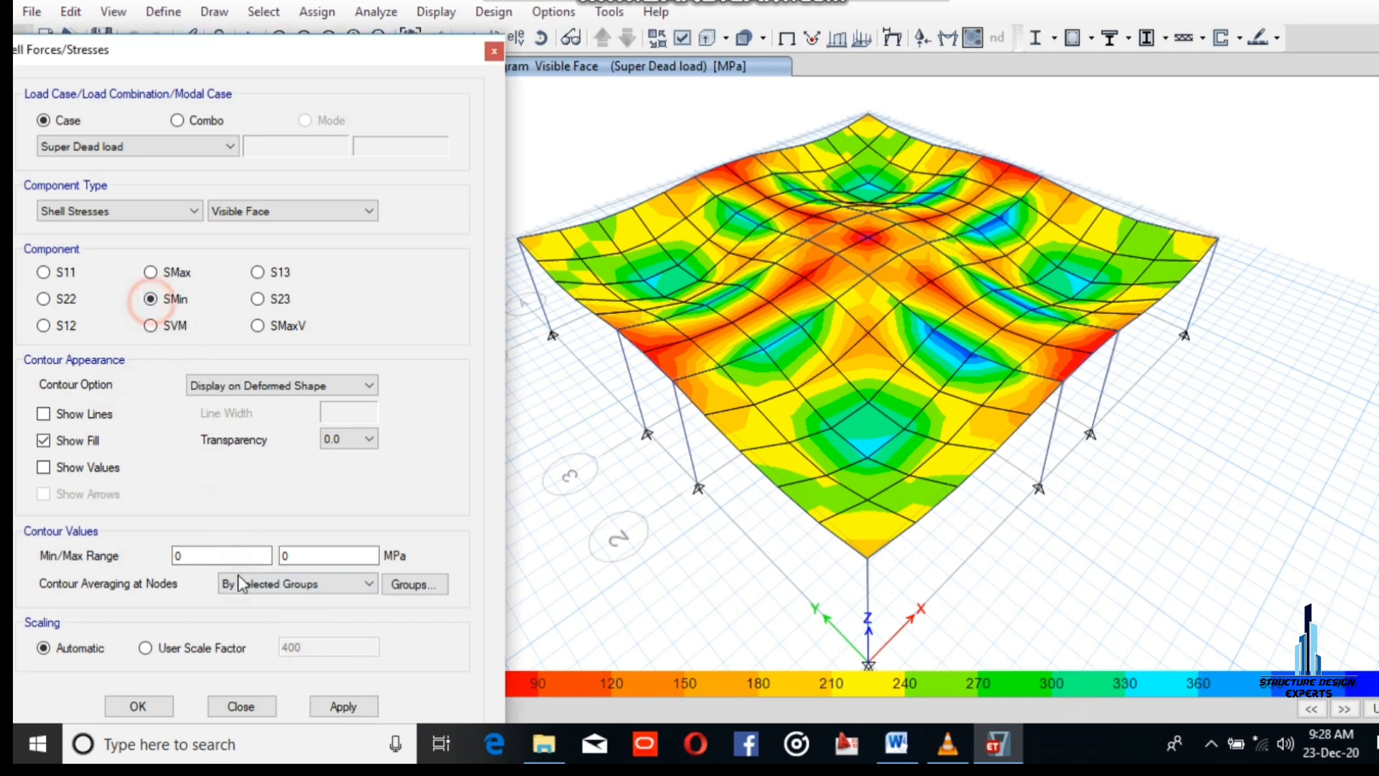
pyautogui.click(340, 709)
pyautogui.click(337, 705)
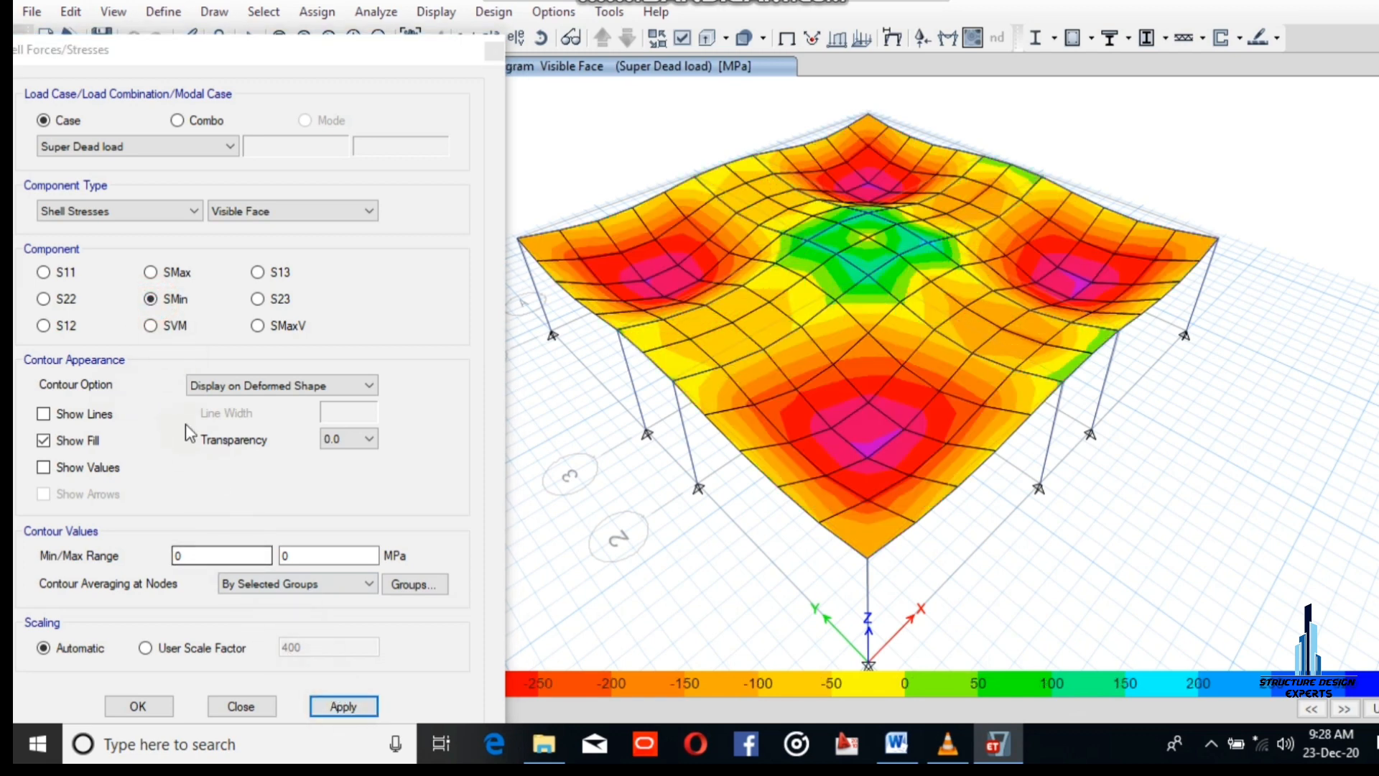
pyautogui.moveTo(1014, 184)
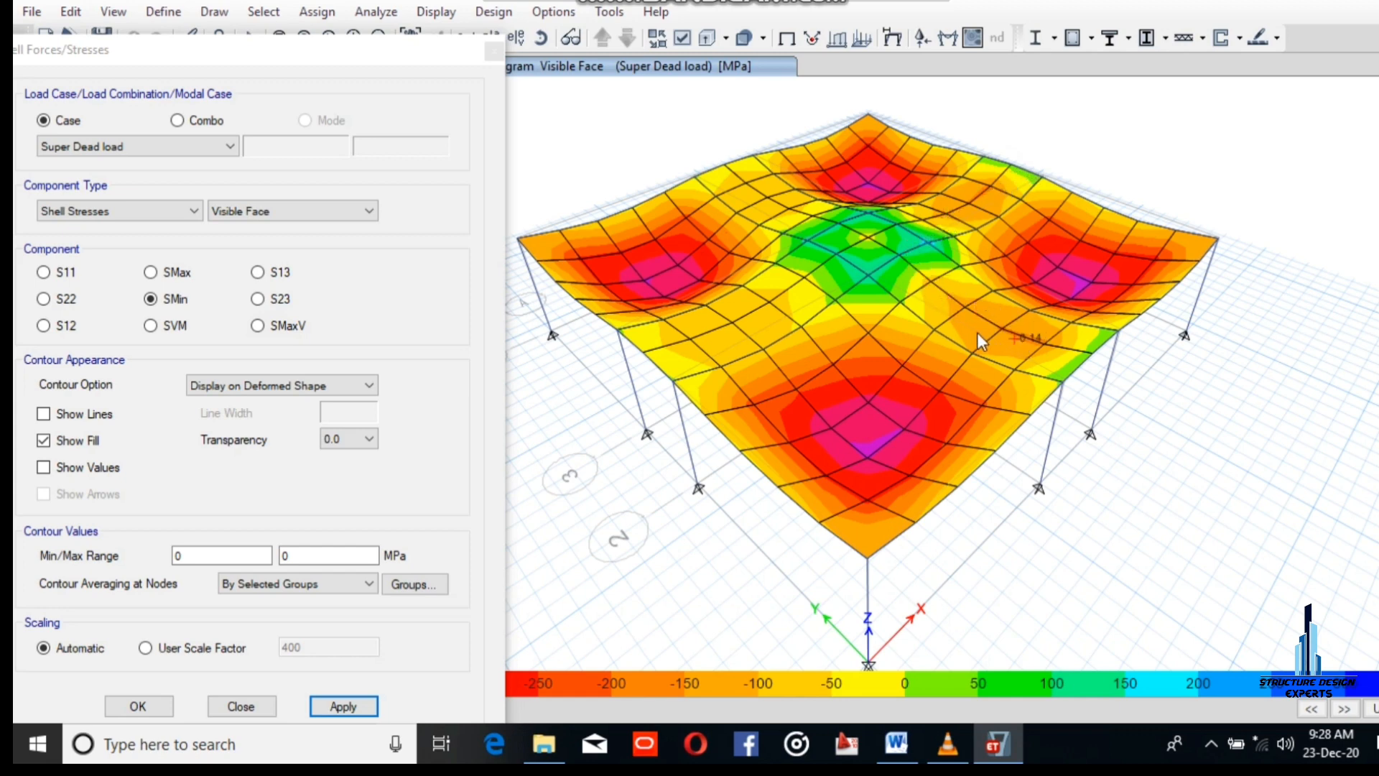
# Step: Apply the S23 shell stress contours, followed by the S22 contours, for the Super Dead load case
pyautogui.click(260, 298)
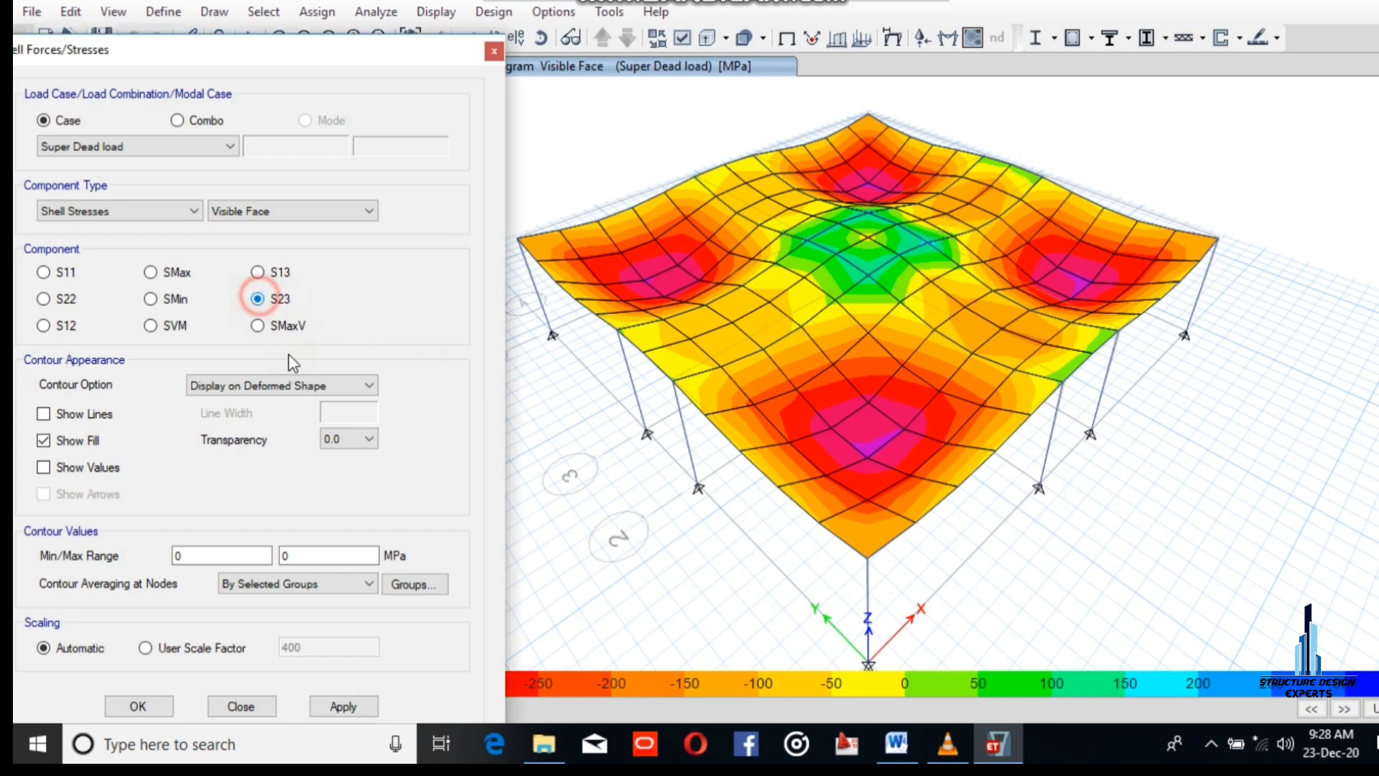
pyautogui.click(342, 706)
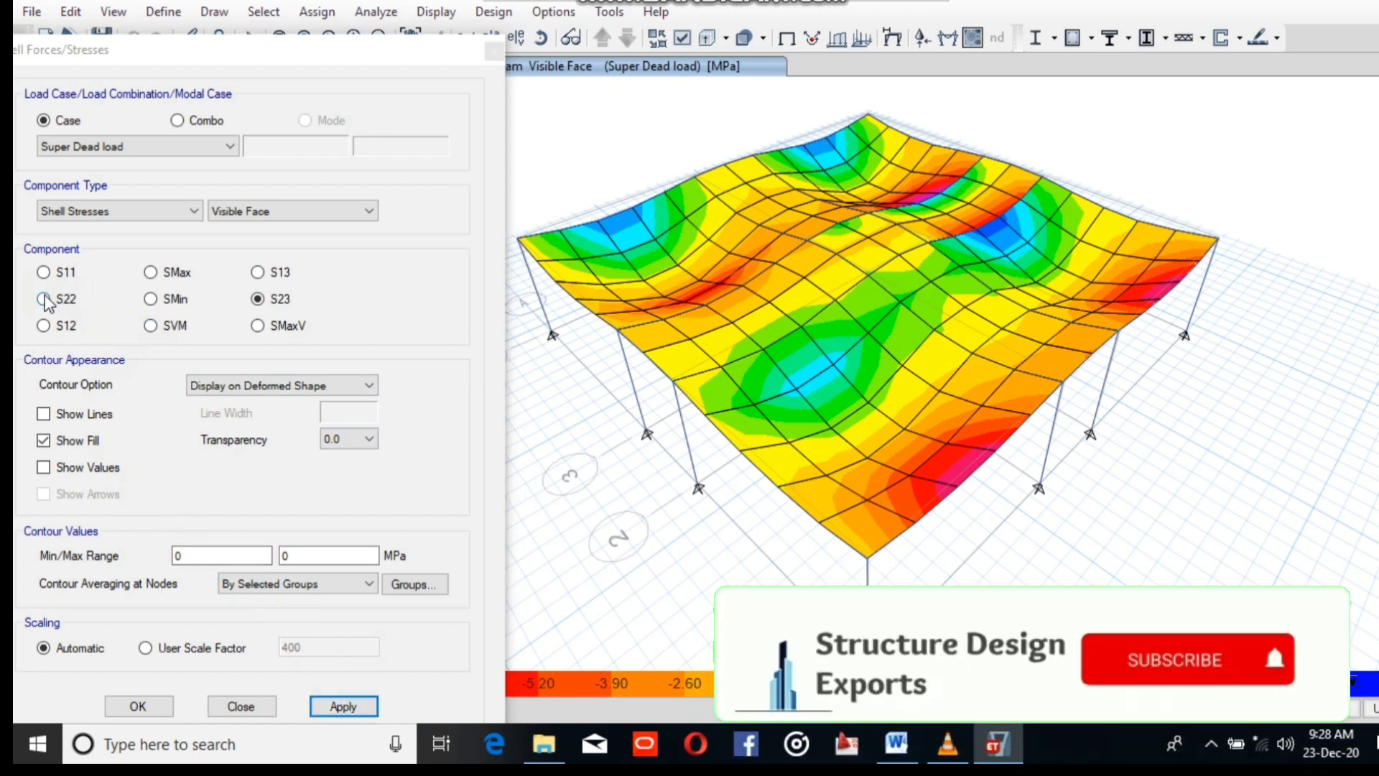
pyautogui.click(150, 298)
pyautogui.click(44, 299)
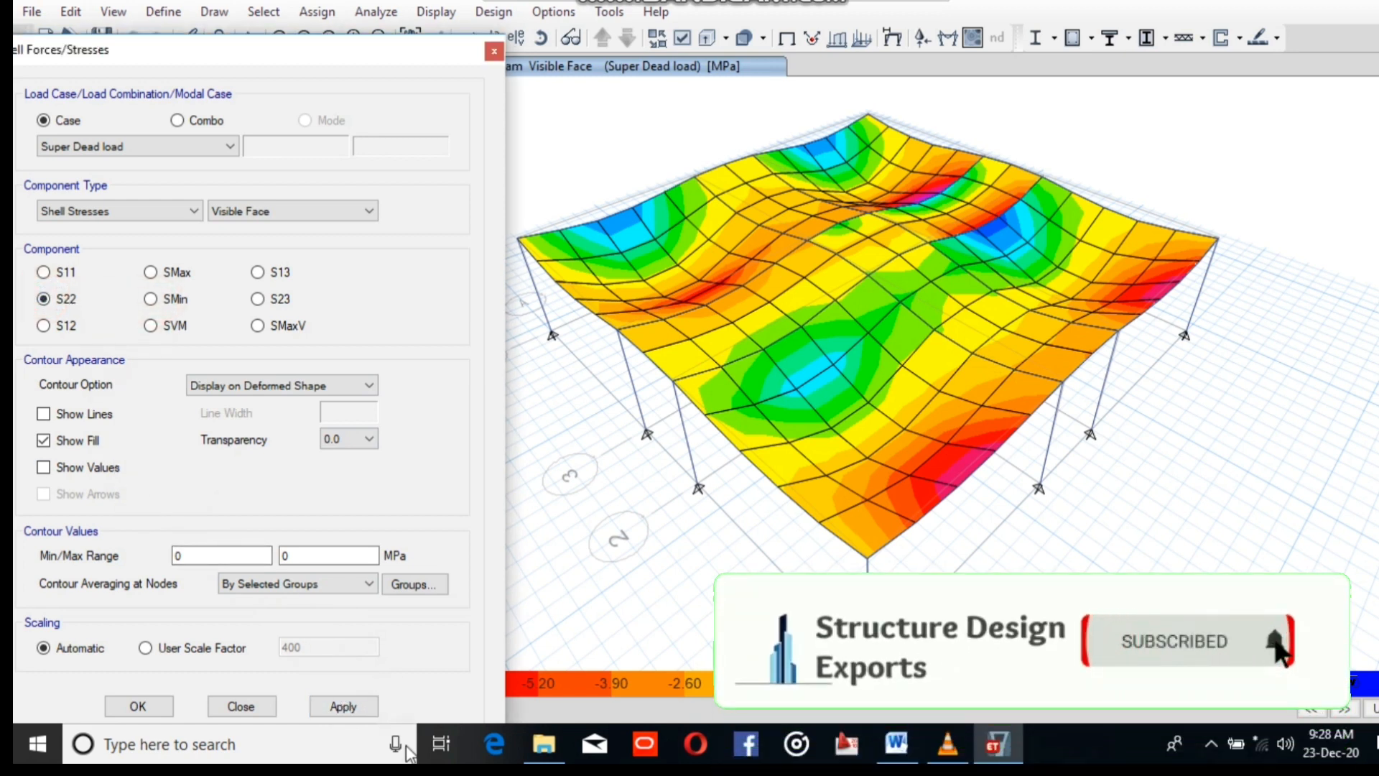
pyautogui.click(343, 706)
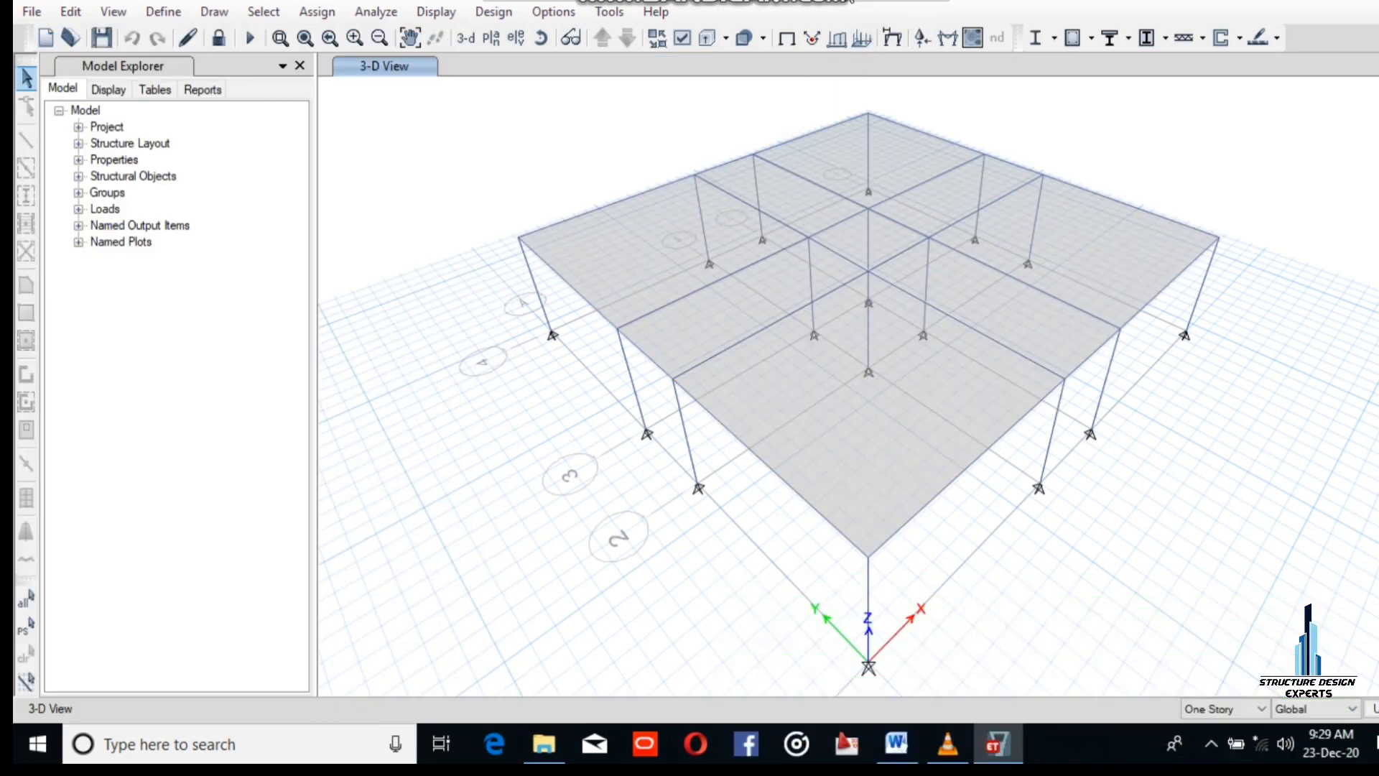
# Step: Display the uniform shell load values for the Live load pattern in the 3-D view
pyautogui.click(433, 13)
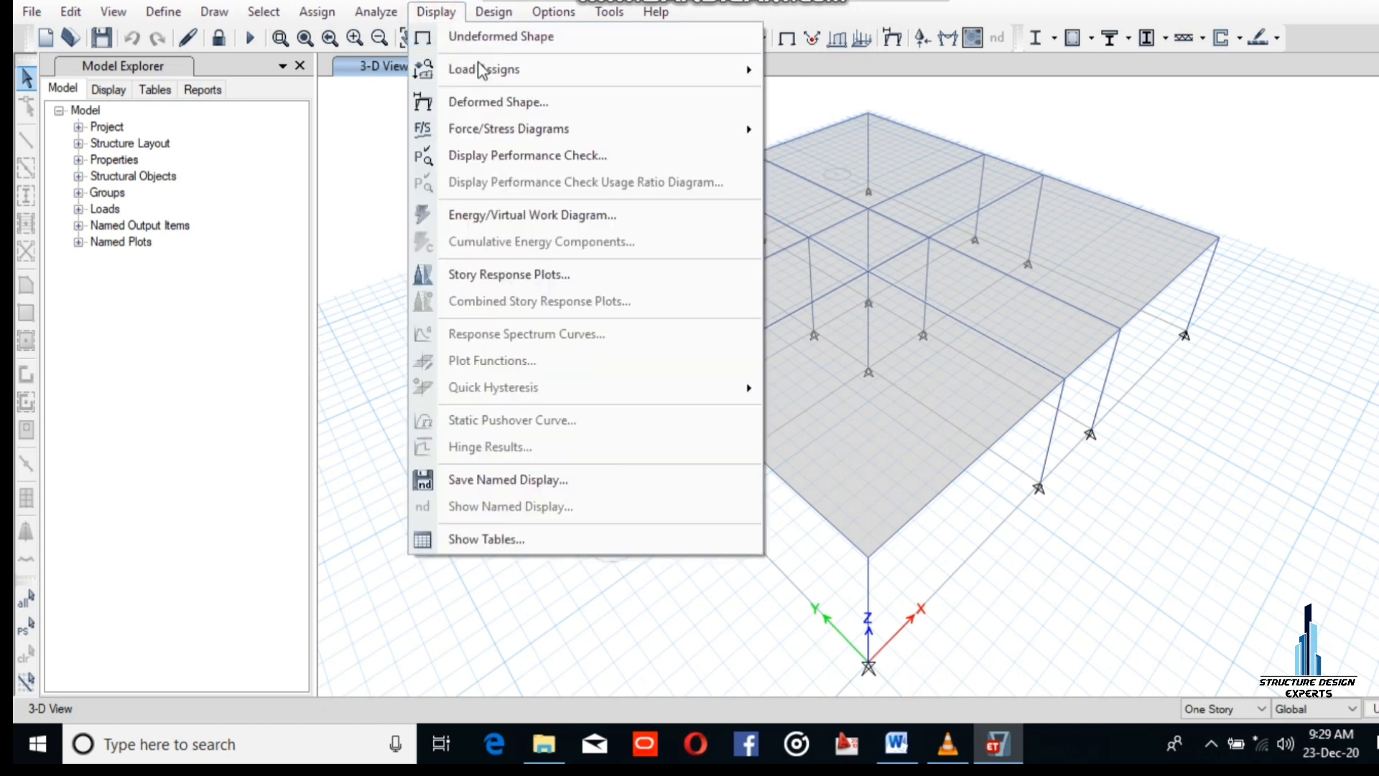
pyautogui.moveTo(488, 79)
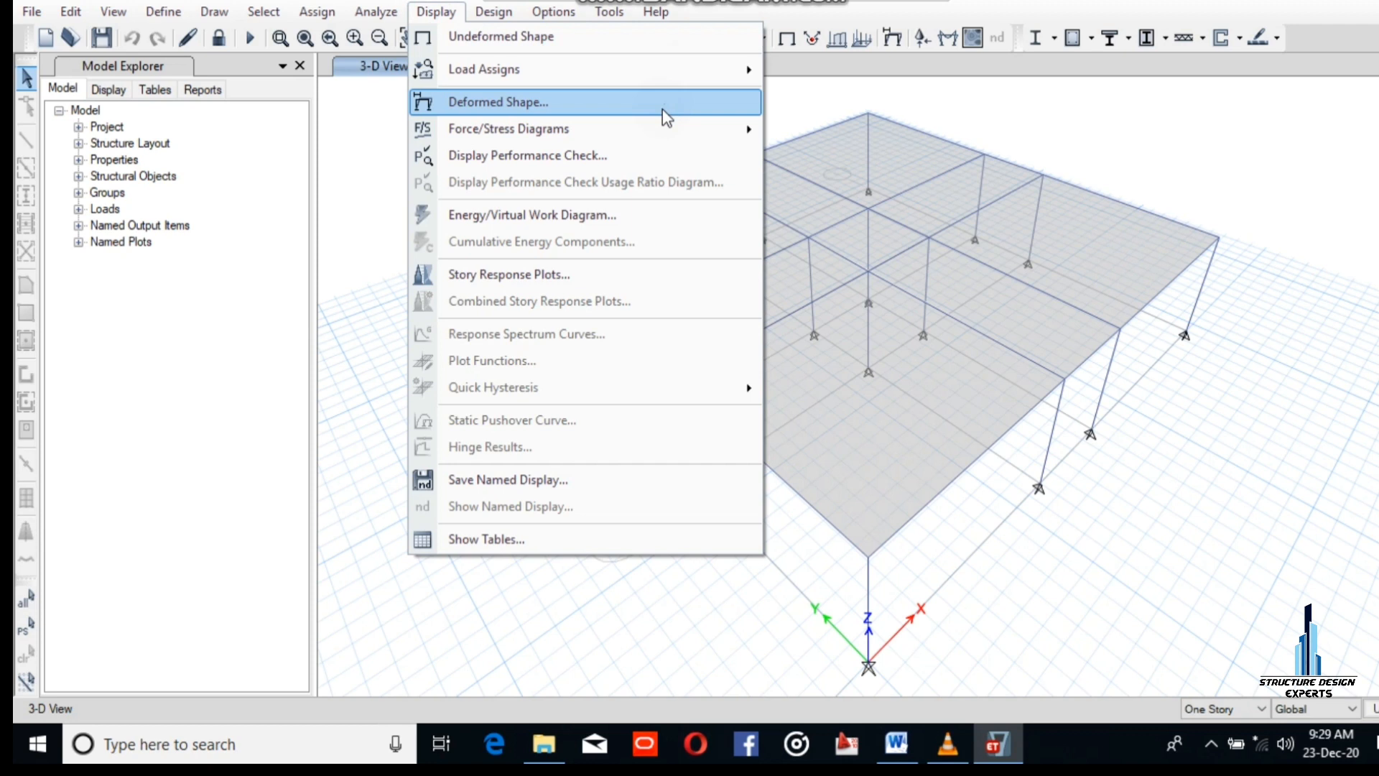
pyautogui.click(665, 68)
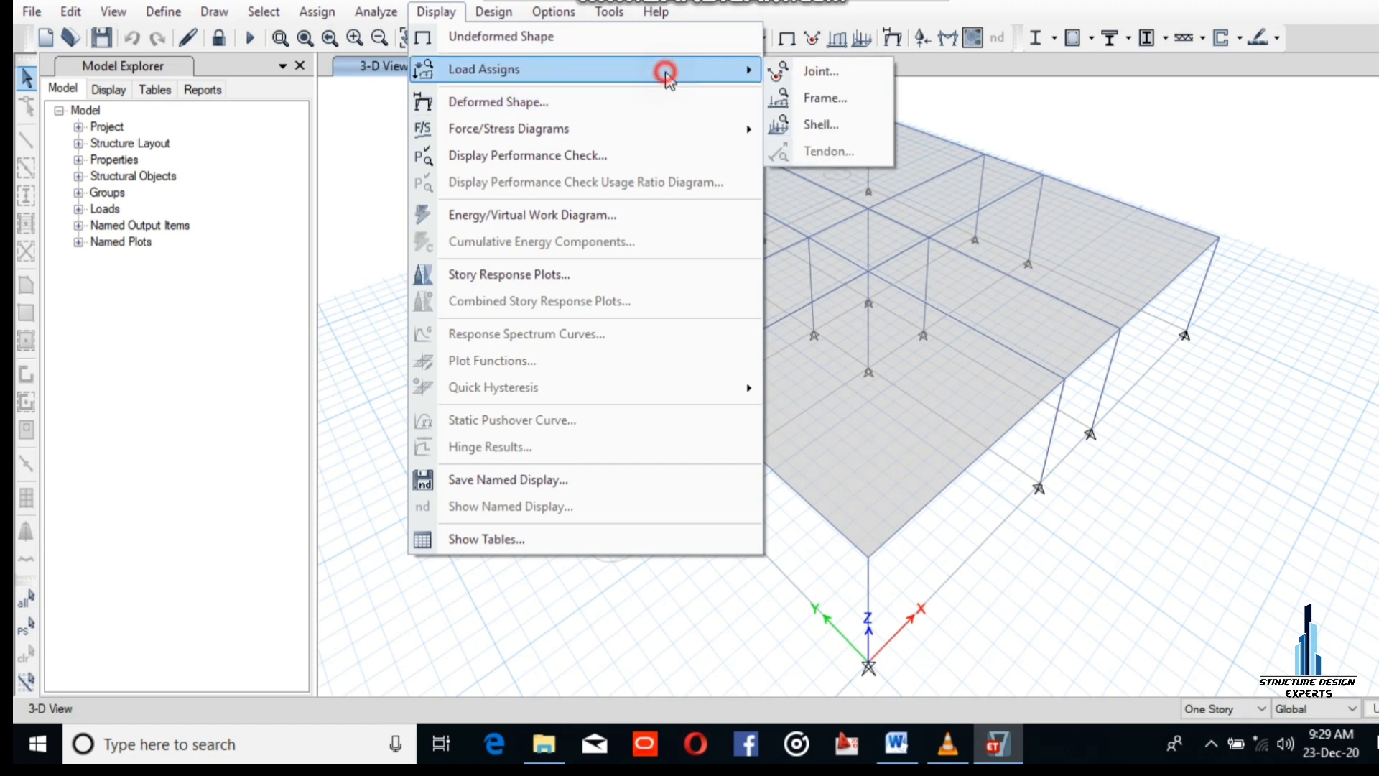
pyautogui.click(814, 129)
pyautogui.moveTo(766, 142); pyautogui.dragTo(361, 102)
pyautogui.click(348, 163)
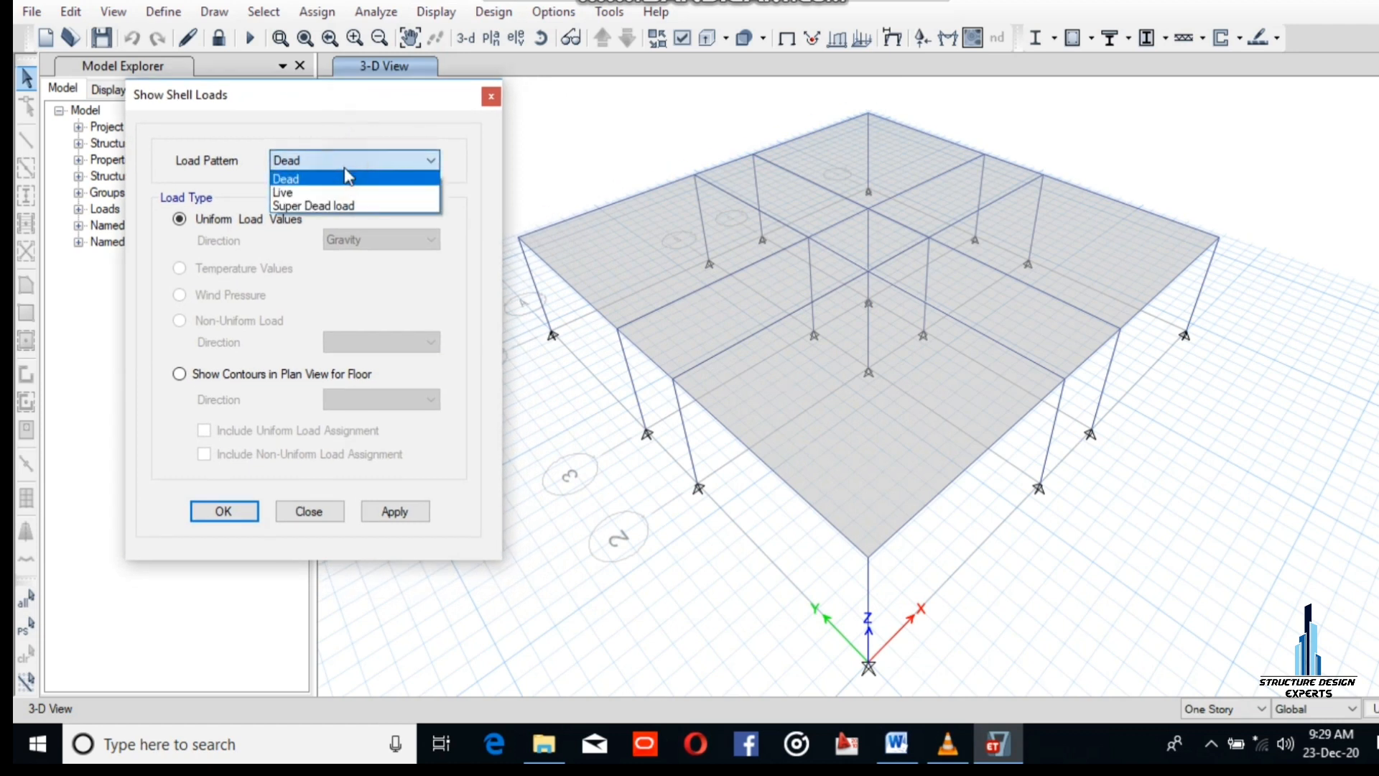
pyautogui.click(339, 186)
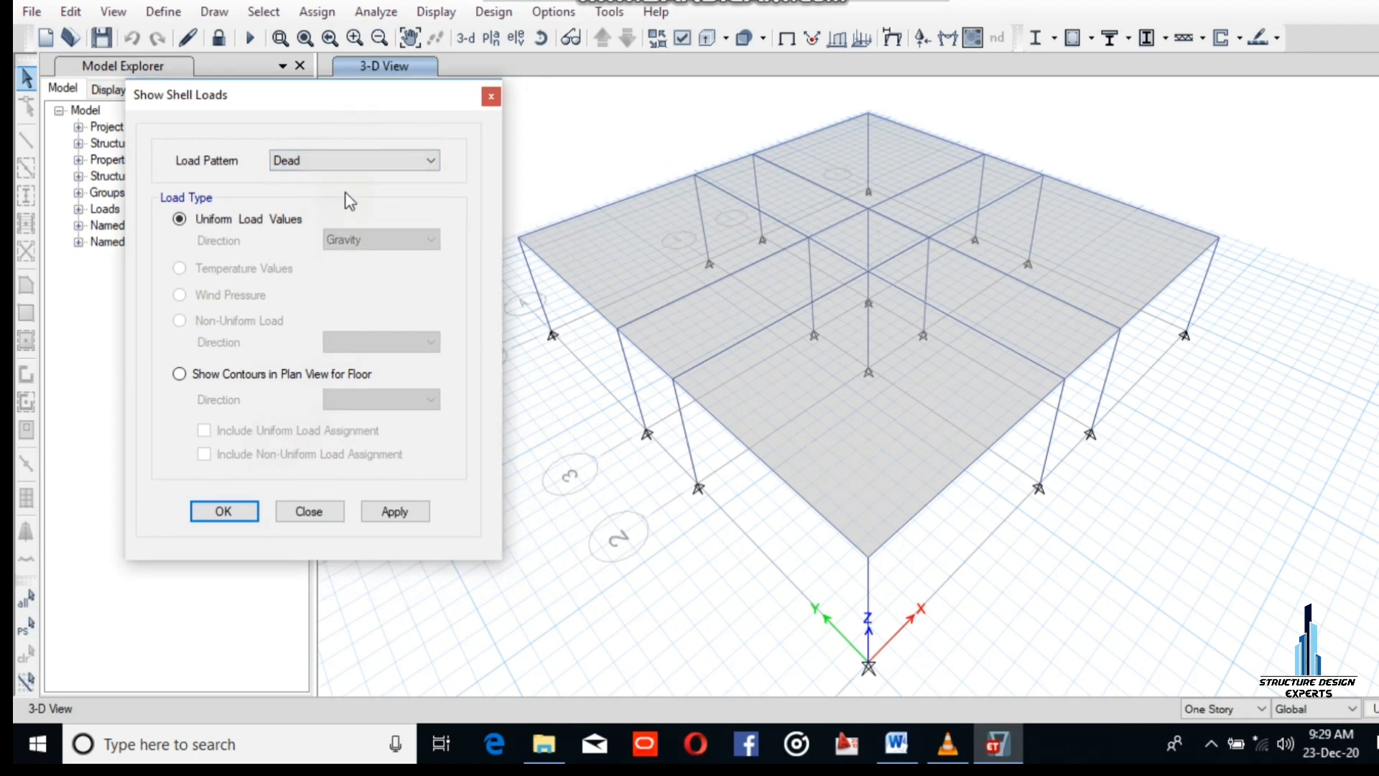
pyautogui.click(362, 162)
pyautogui.click(316, 194)
pyautogui.click(378, 513)
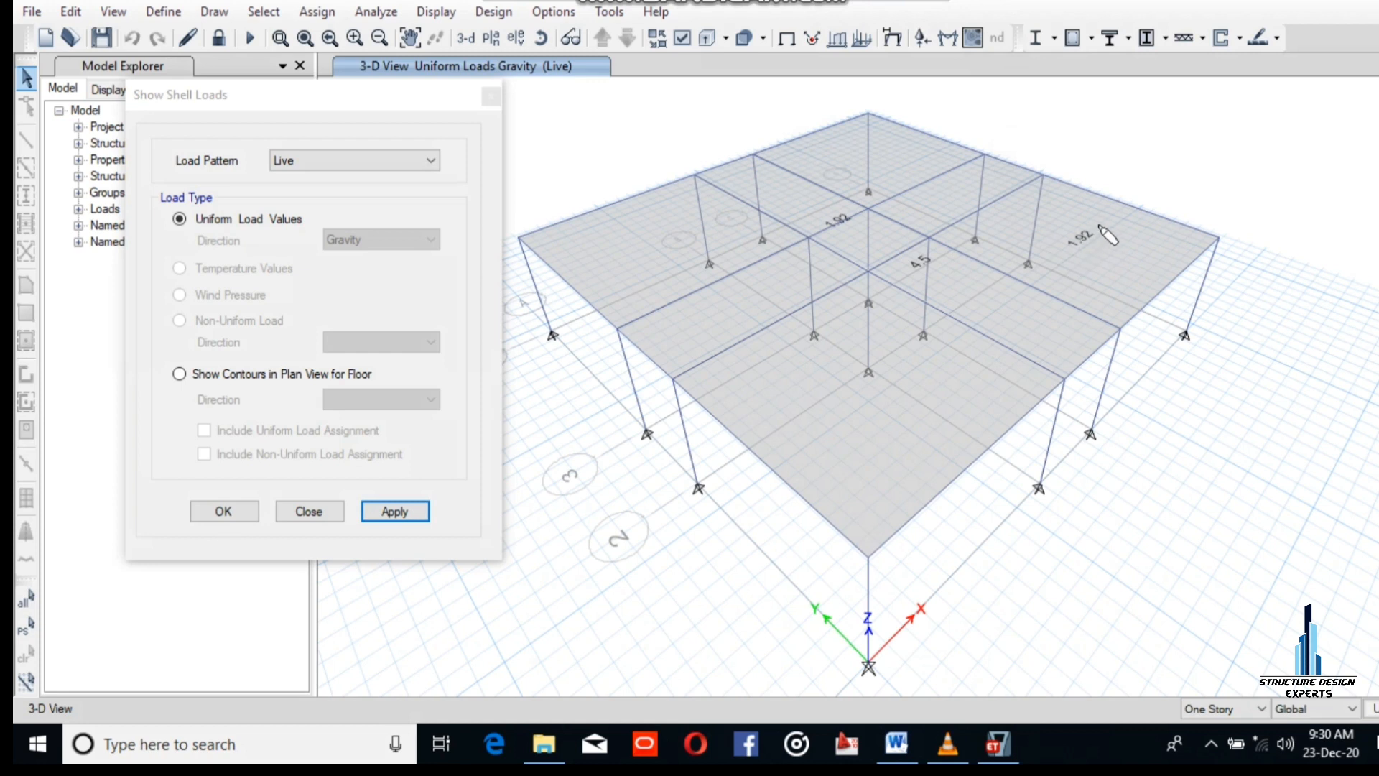
pyautogui.moveTo(1102, 215)
pyautogui.mouseDown()
pyautogui.moveTo(1058, 246)
pyautogui.moveTo(1106, 255)
pyautogui.moveTo(1103, 217)
pyautogui.mouseUp()
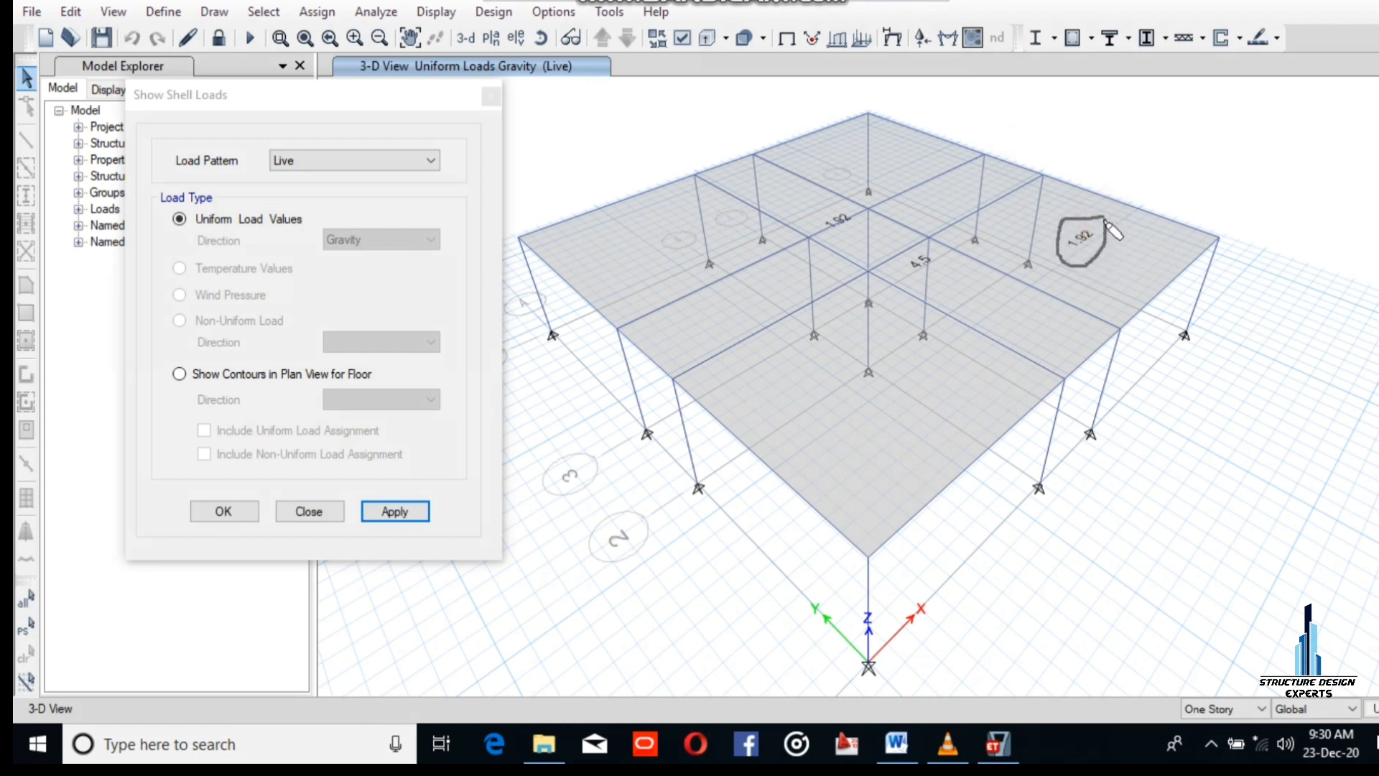
pyautogui.moveTo(850, 207)
pyautogui.mouseDown()
pyautogui.moveTo(819, 212)
pyautogui.moveTo(830, 229)
pyautogui.moveTo(852, 209)
pyautogui.moveTo(864, 165)
pyautogui.moveTo(722, 212)
pyautogui.moveTo(700, 302)
pyautogui.moveTo(822, 407)
pyautogui.mouseUp()
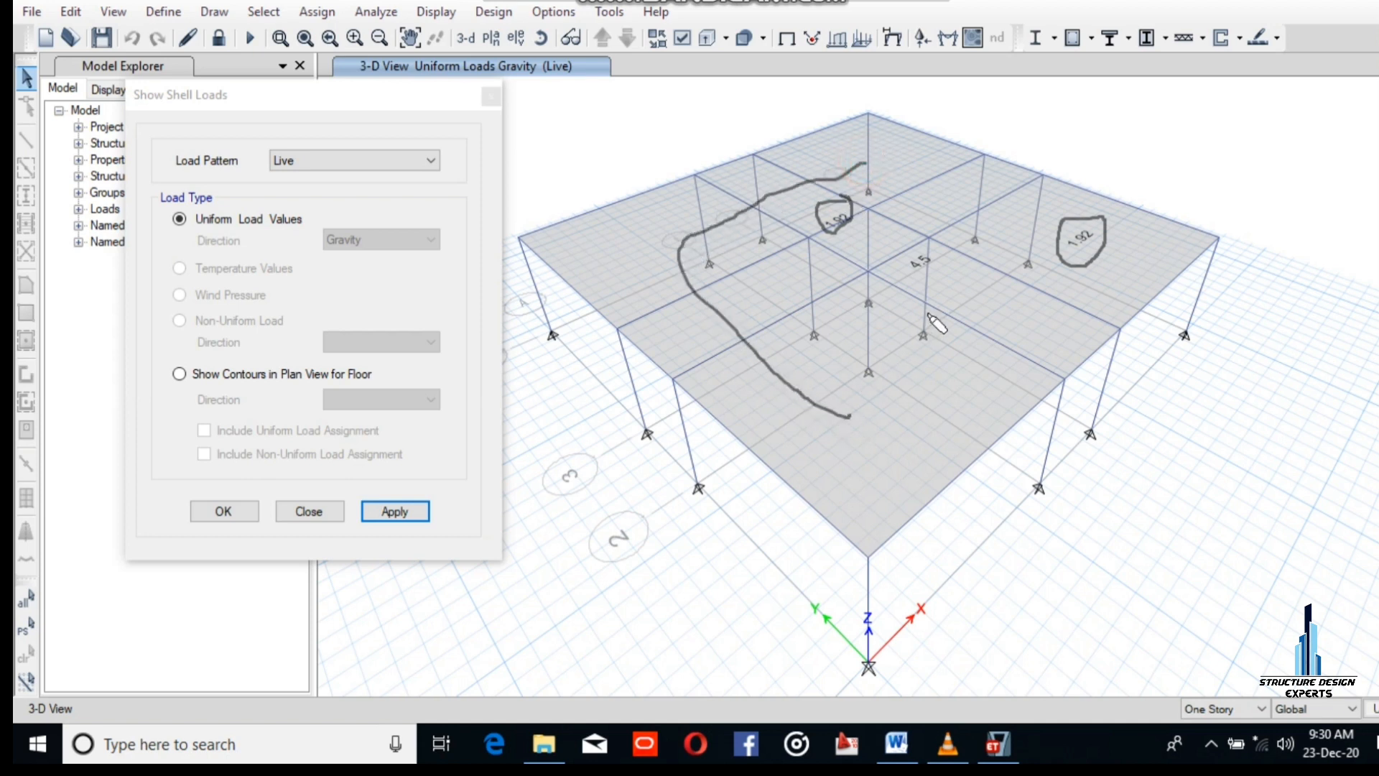
pyautogui.moveTo(939, 253)
pyautogui.mouseDown()
pyautogui.moveTo(926, 241)
pyautogui.moveTo(900, 259)
pyautogui.moveTo(915, 277)
pyautogui.moveTo(935, 252)
pyautogui.mouseUp()
pyautogui.press('Escape')
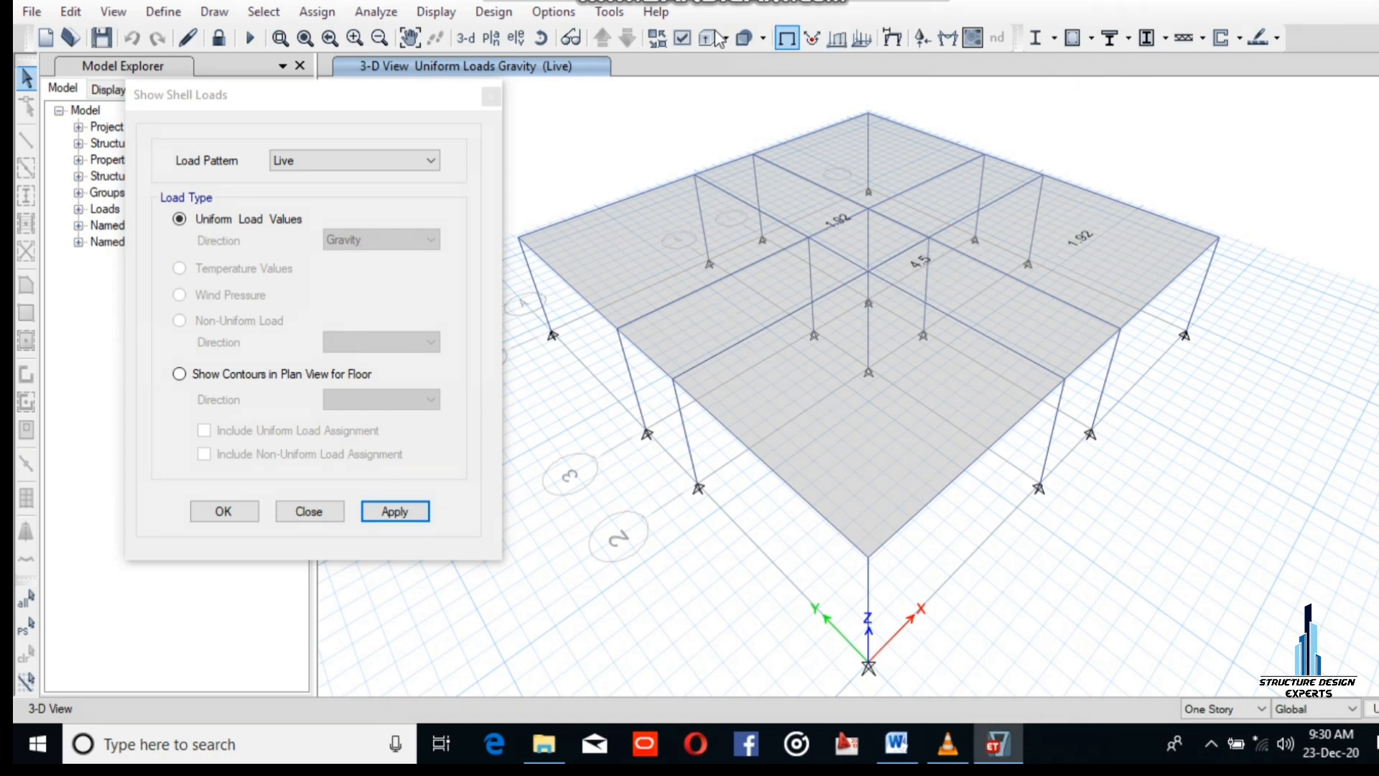
# Step: Display the uniform shell load values for the Super Dead load pattern and inspect them on the slab panels
pyautogui.click(363, 160)
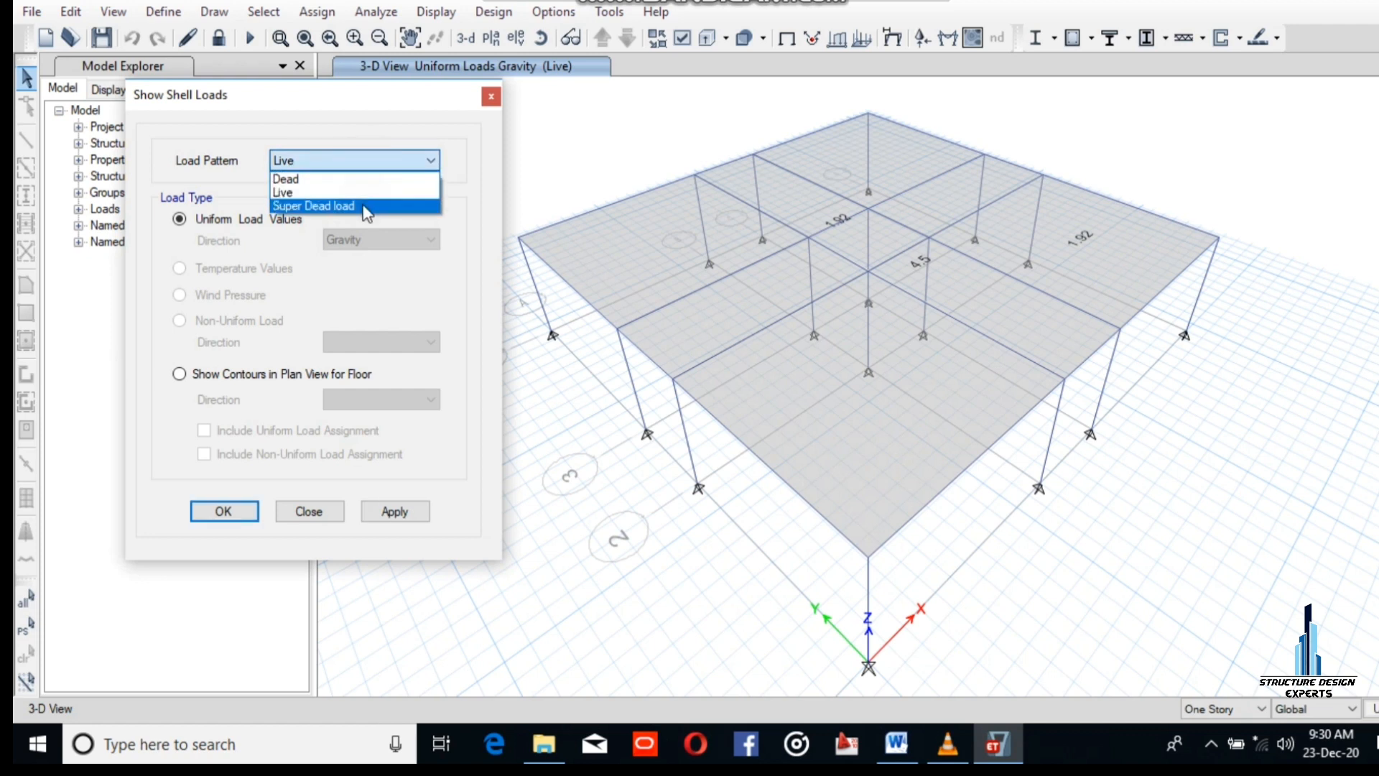
pyautogui.click(364, 209)
pyautogui.click(388, 513)
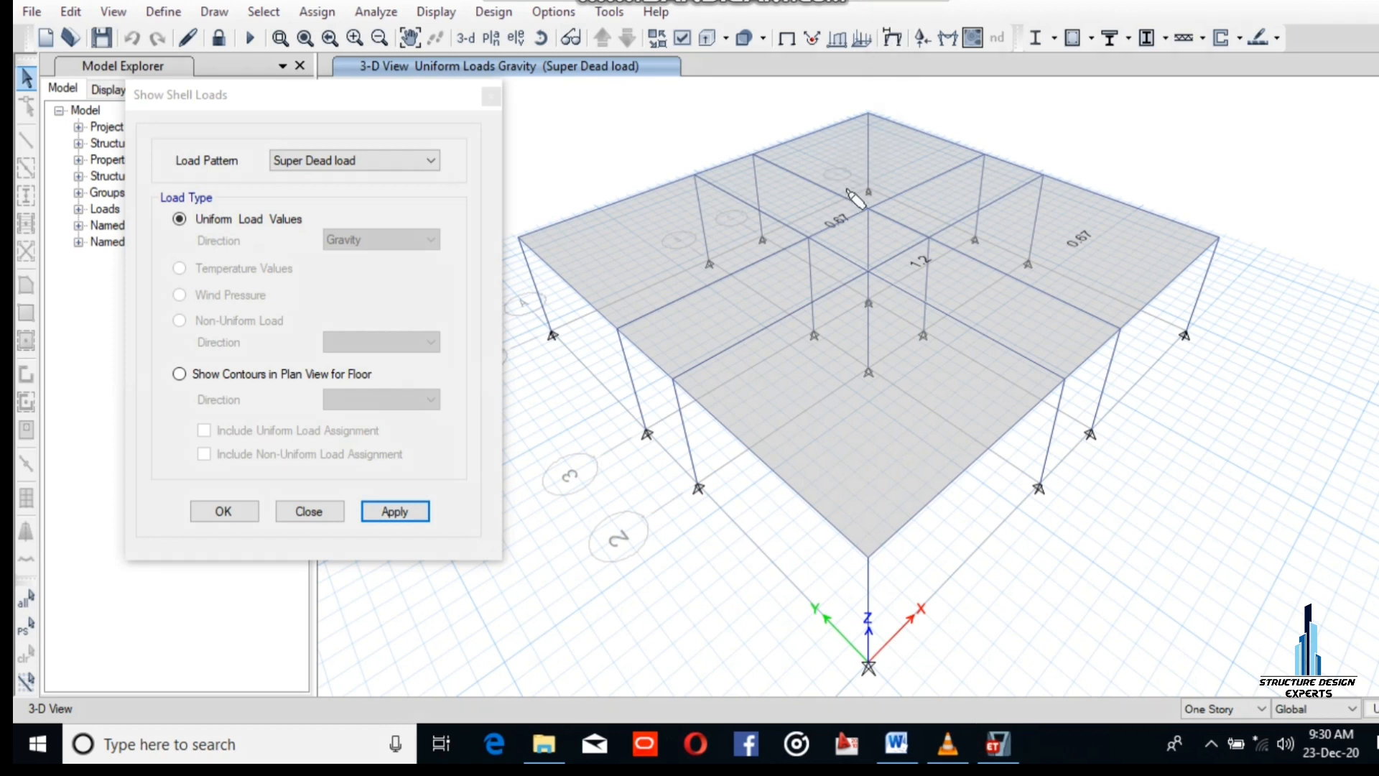
pyautogui.moveTo(833, 199)
pyautogui.mouseDown()
pyautogui.moveTo(818, 241)
pyautogui.moveTo(856, 231)
pyautogui.moveTo(837, 199)
pyautogui.mouseUp()
pyautogui.moveTo(939, 253)
pyautogui.mouseDown()
pyautogui.moveTo(902, 263)
pyautogui.moveTo(925, 288)
pyautogui.moveTo(938, 251)
pyautogui.mouseUp()
pyautogui.moveTo(1097, 226)
pyautogui.mouseDown()
pyautogui.moveTo(1062, 253)
pyautogui.moveTo(1100, 241)
pyautogui.moveTo(1090, 219)
pyautogui.mouseUp()
pyautogui.moveTo(889, 159)
pyautogui.mouseDown()
pyautogui.moveTo(704, 262)
pyautogui.moveTo(871, 413)
pyautogui.mouseUp()
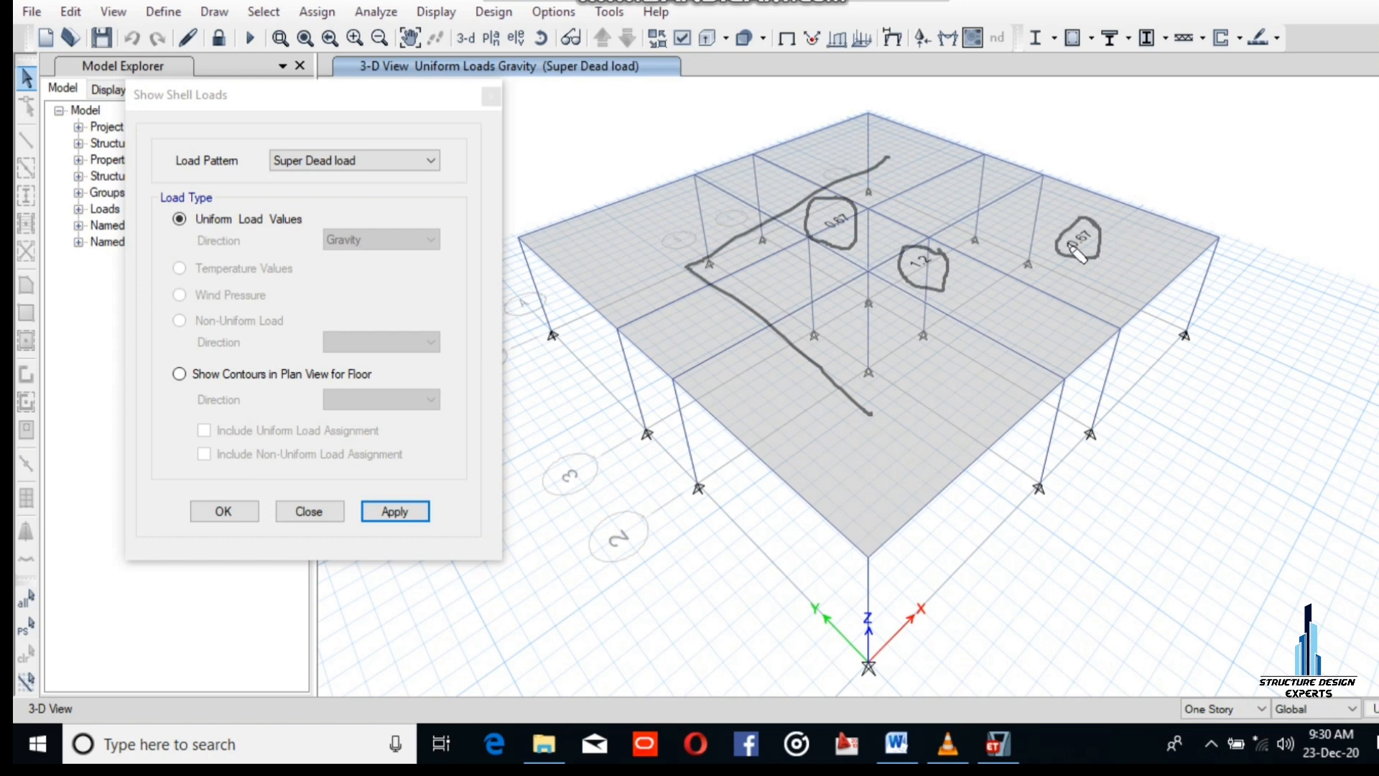
pyautogui.moveTo(1118, 270)
pyautogui.mouseDown()
pyautogui.moveTo(1126, 281)
pyautogui.moveTo(1134, 251)
pyautogui.mouseUp()
pyautogui.press('Escape')
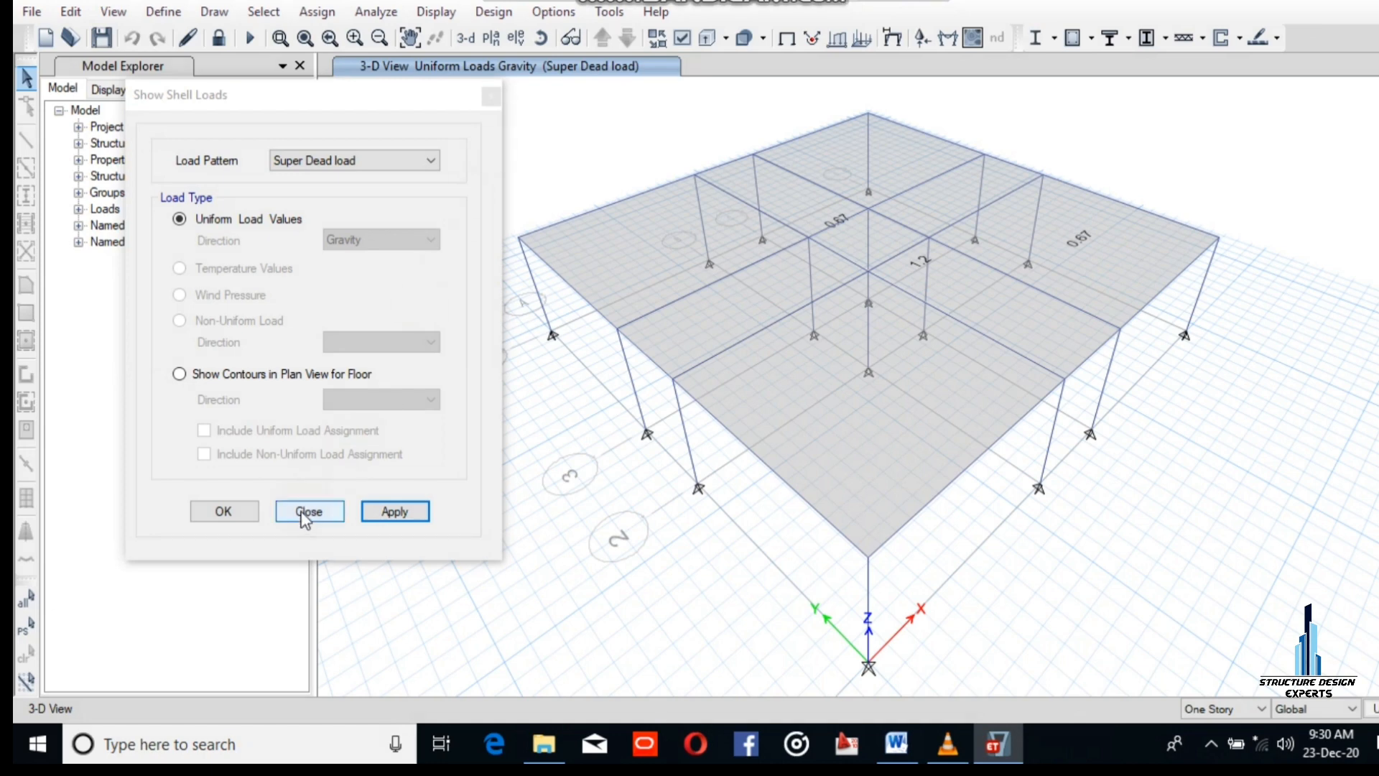
pyautogui.click(309, 511)
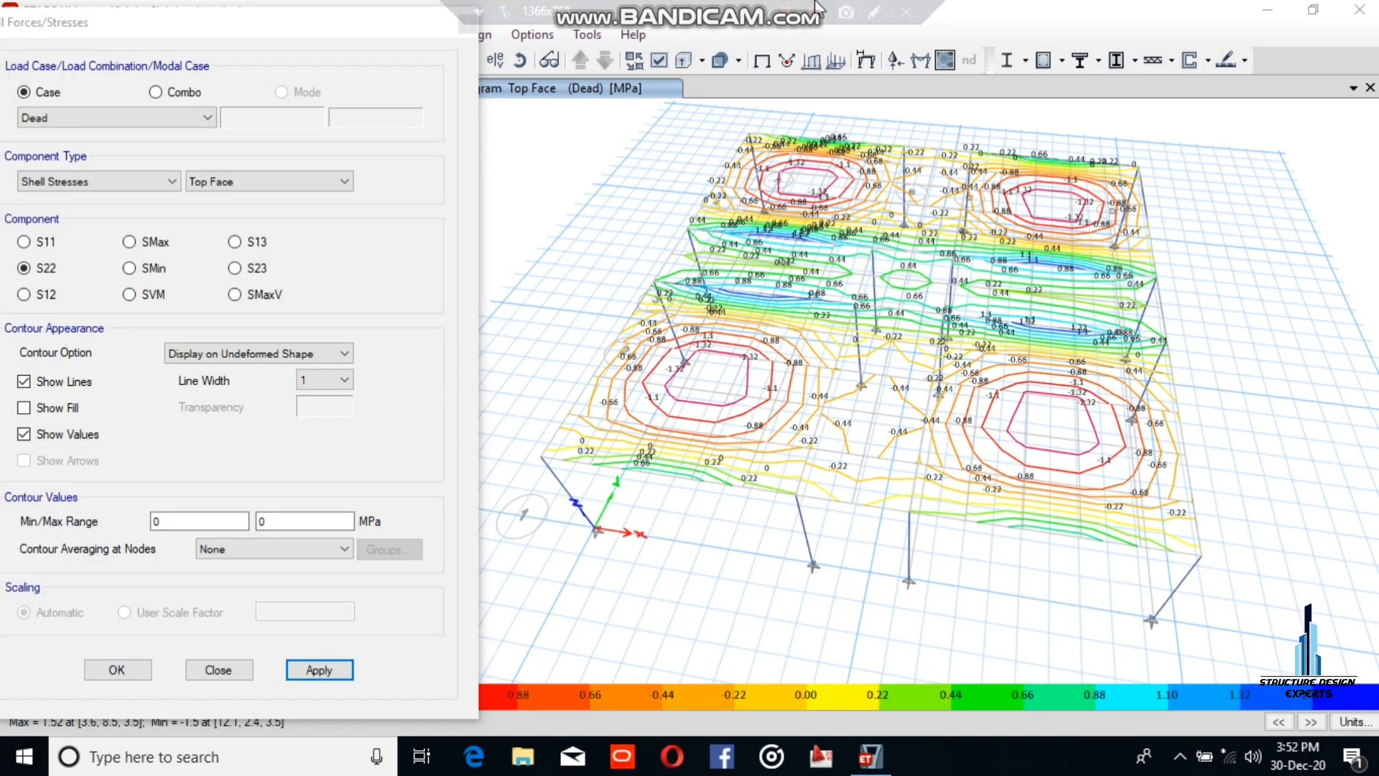
# Step: Return the 3-D view to the plain undeformed model and set the shell contour appearance to lines only, without values
pyautogui.click(785, 61)
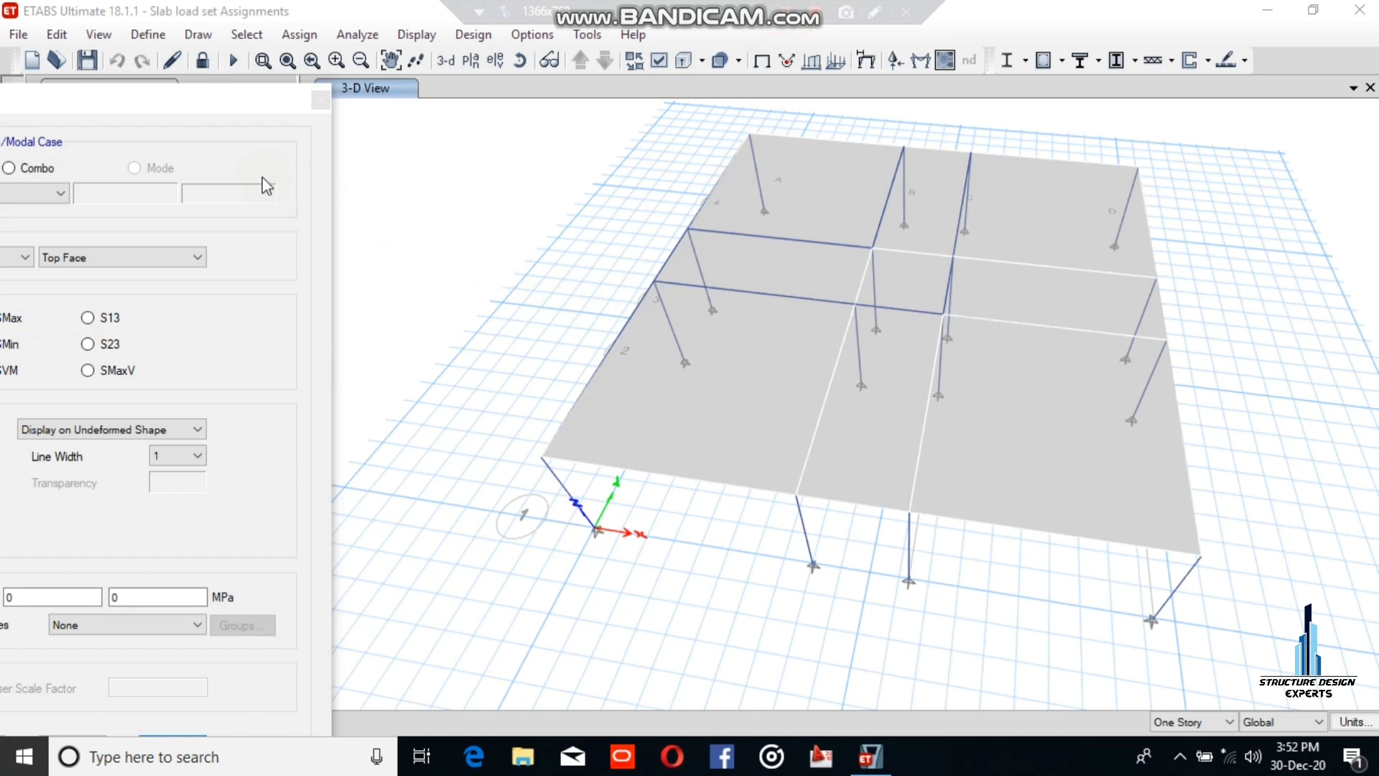
pyautogui.moveTo(196, 101); pyautogui.dragTo(441, 52)
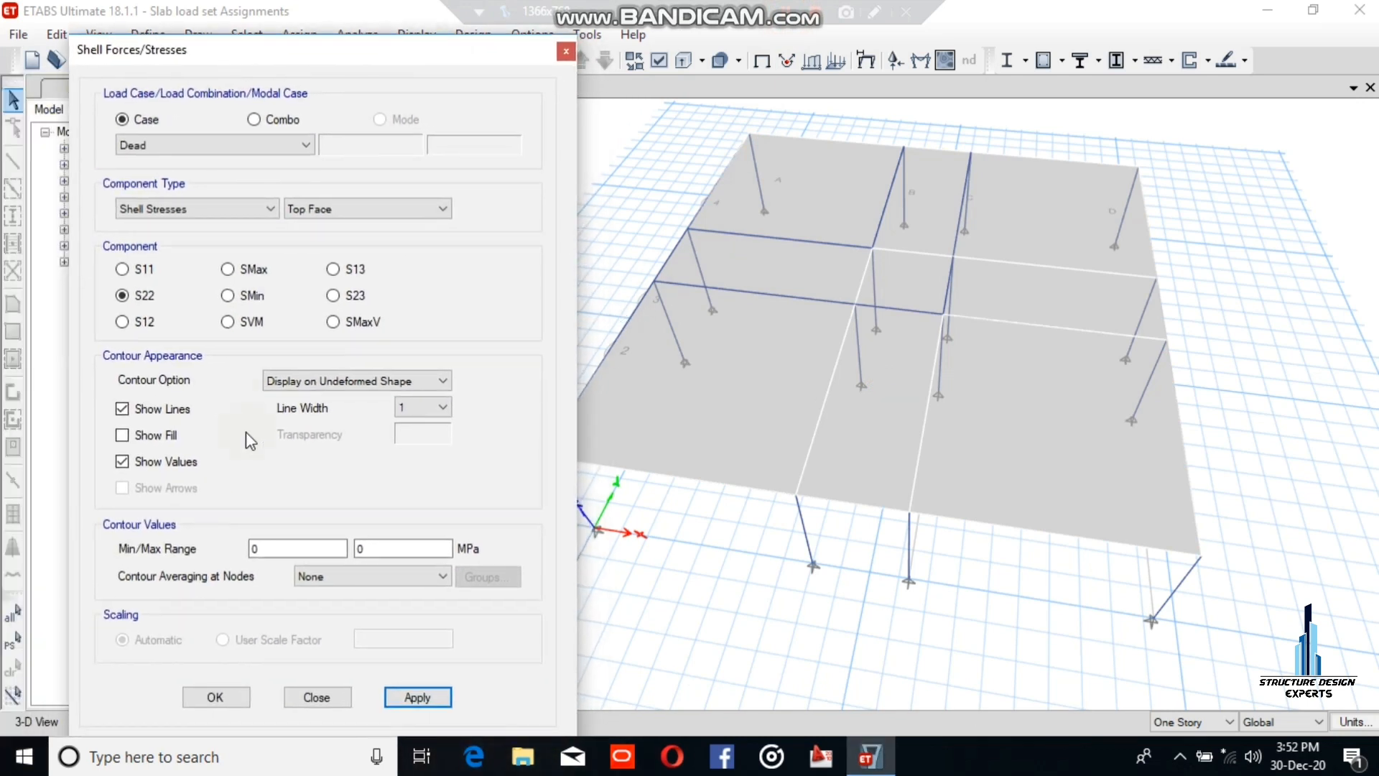
pyautogui.click(122, 409)
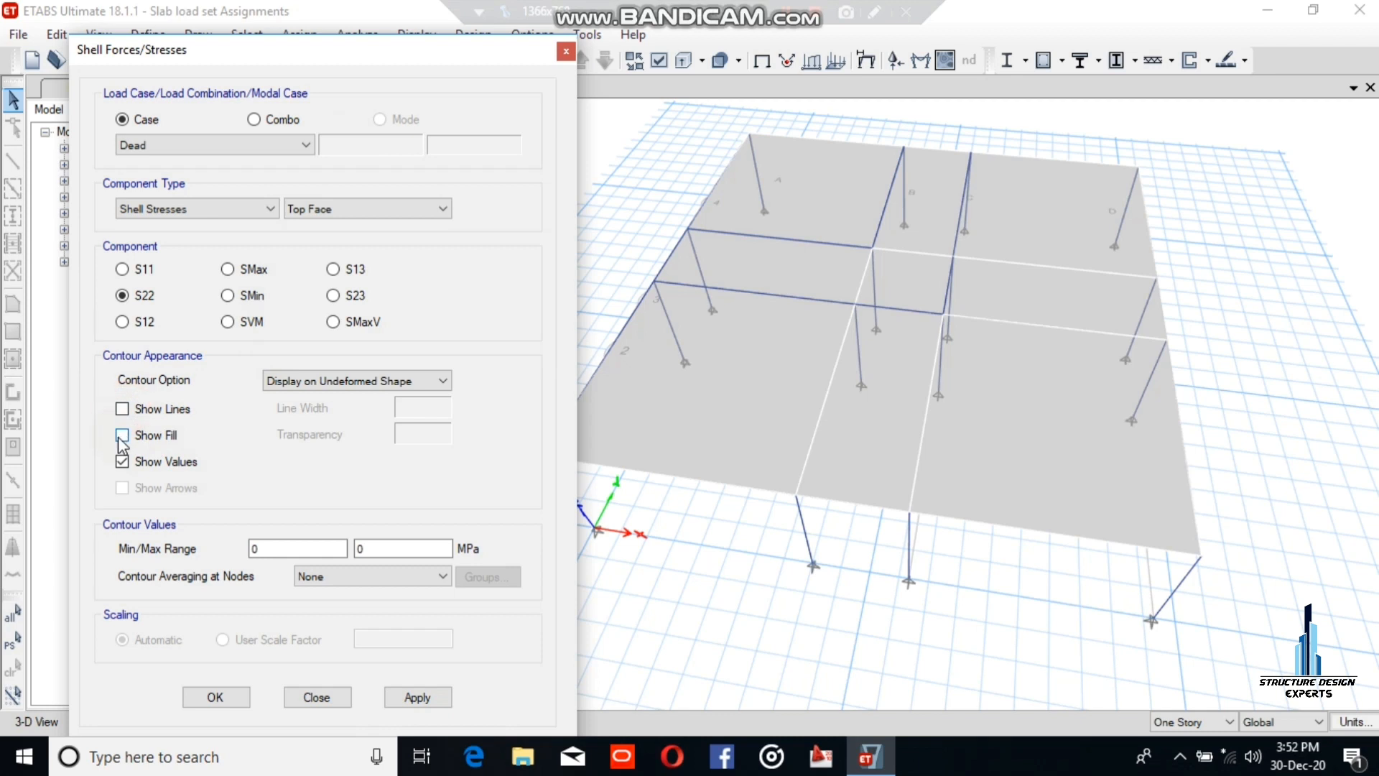
pyautogui.click(123, 462)
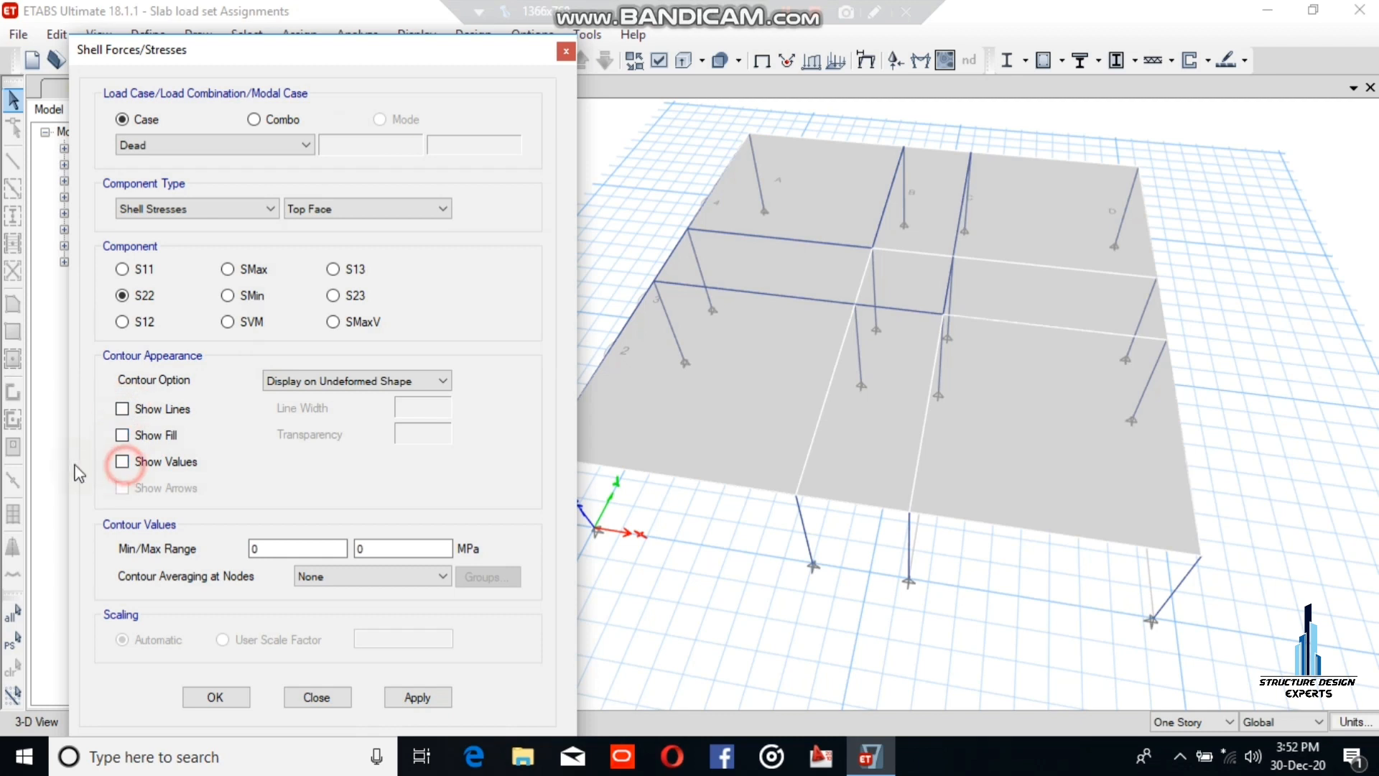
pyautogui.click(123, 410)
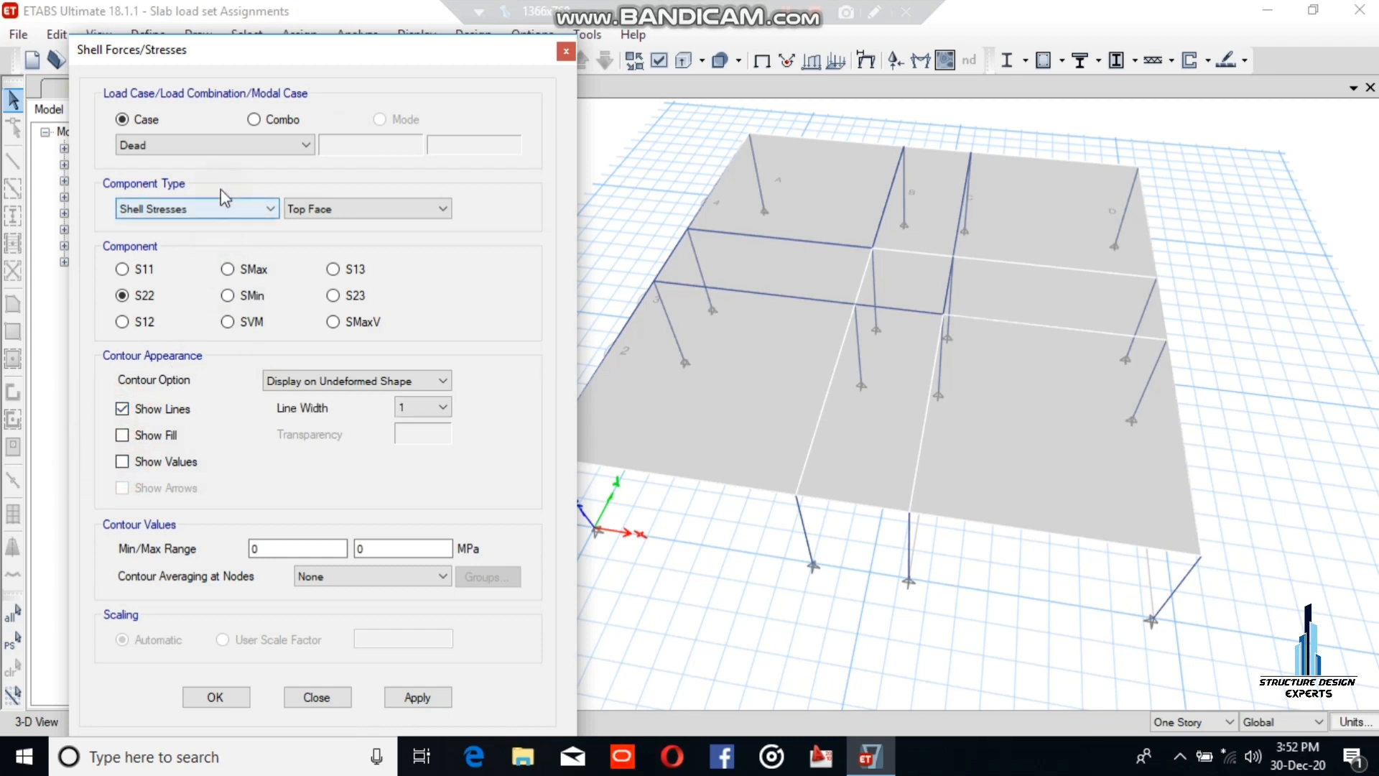
# Step: Apply Resultant Forces contours of the F11 component to the slabs for the Dead load case
pyautogui.click(260, 210)
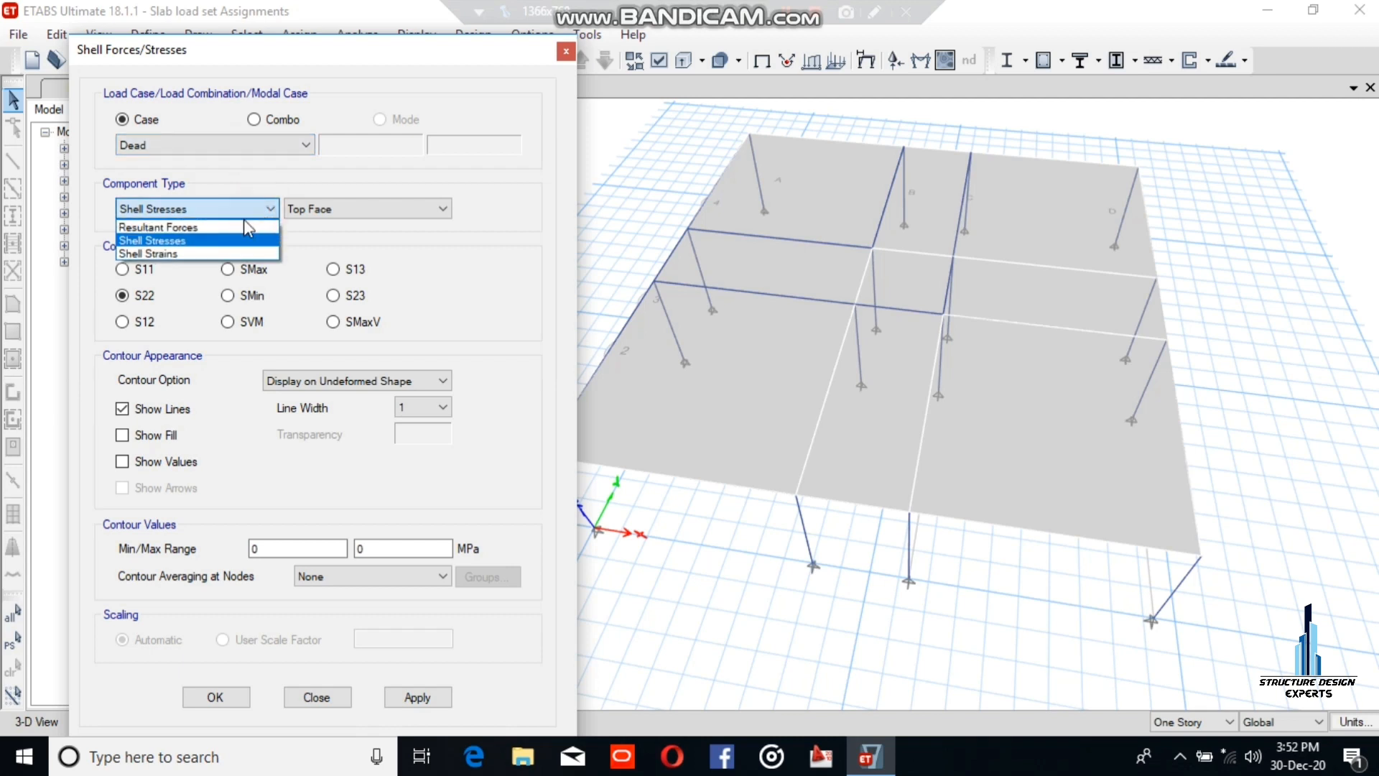
pyautogui.click(212, 227)
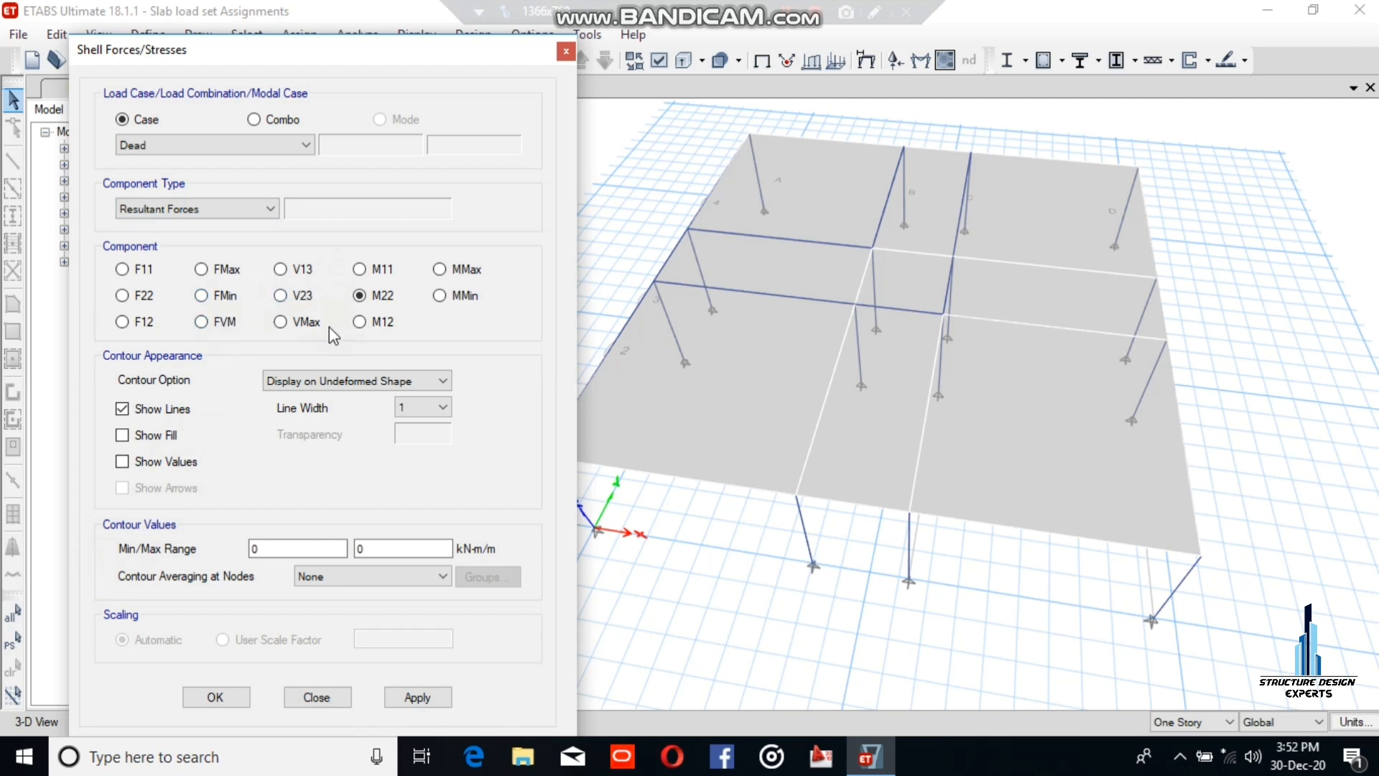
pyautogui.click(122, 268)
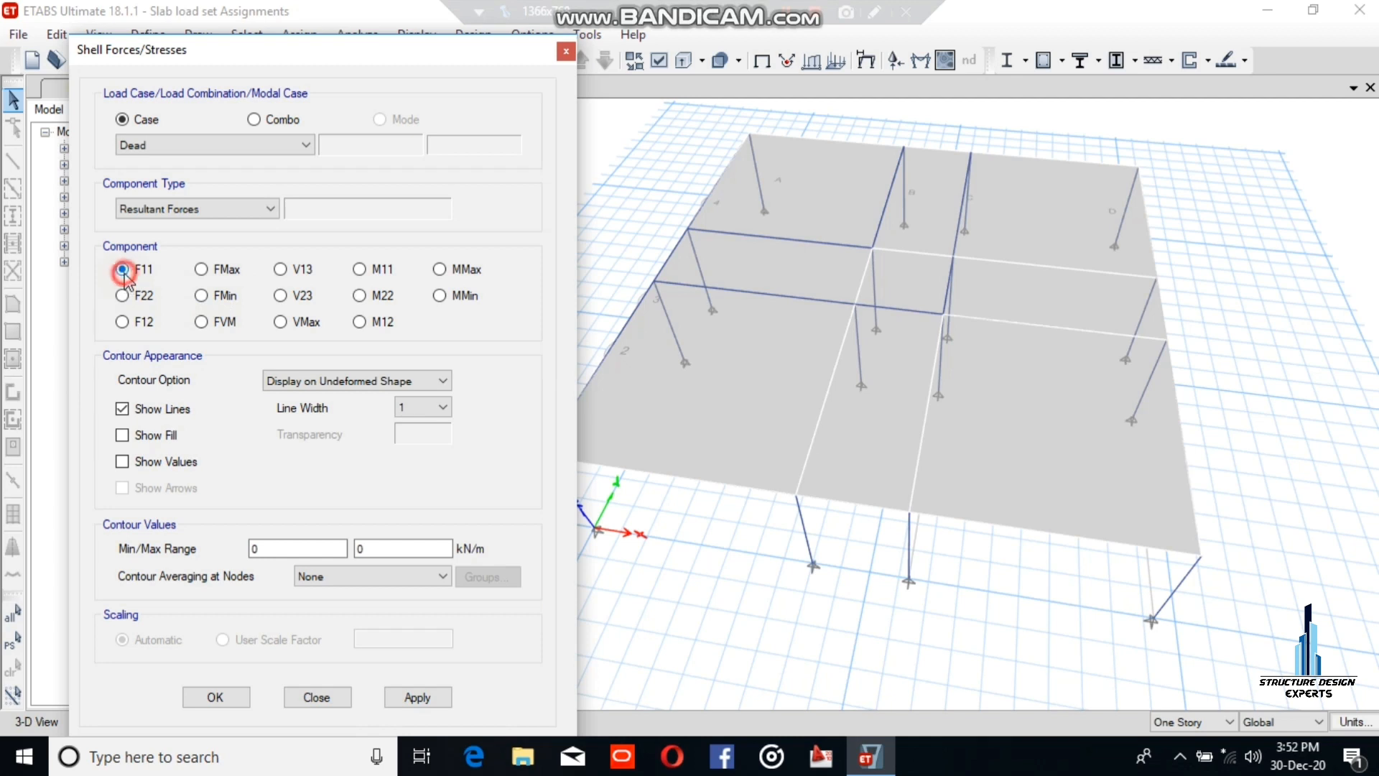
pyautogui.click(360, 57)
pyautogui.moveTo(361, 58); pyautogui.dragTo(329, 42)
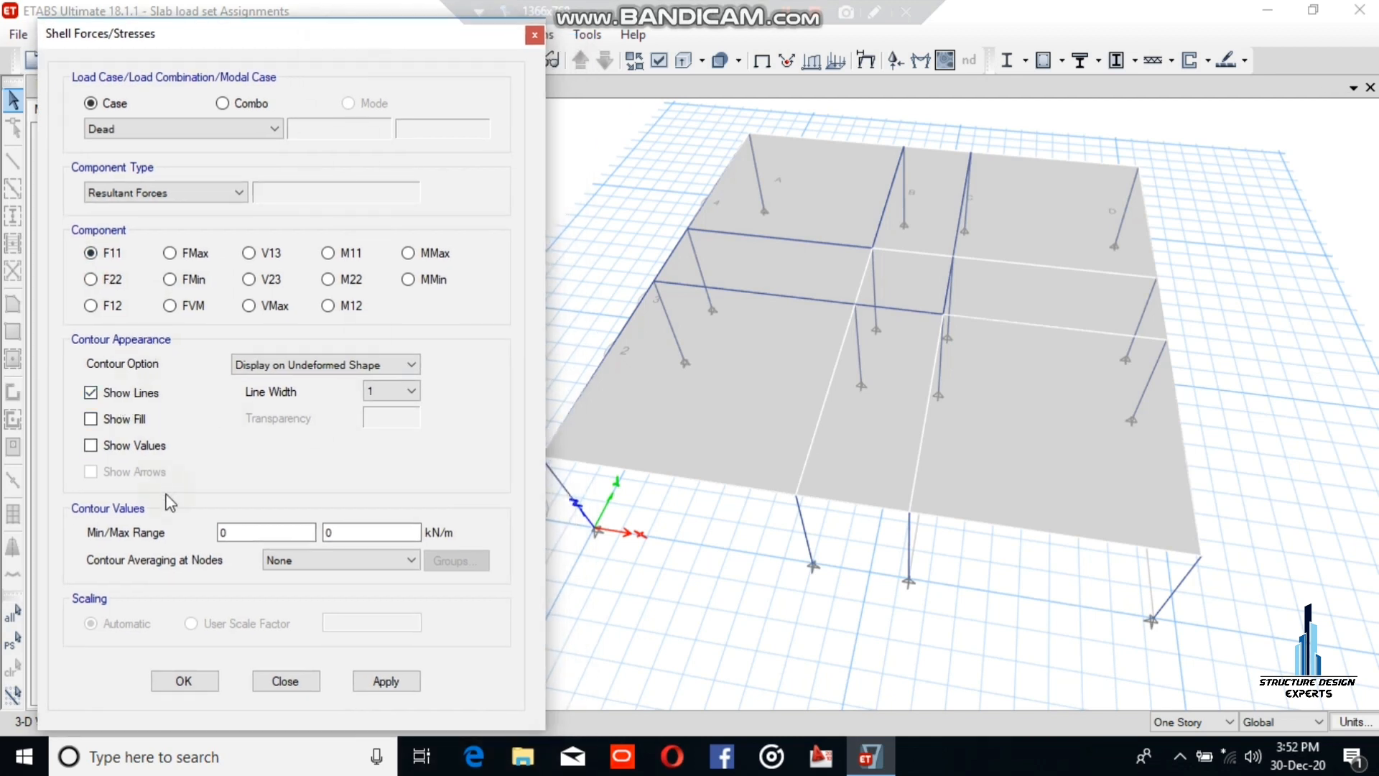
pyautogui.click(374, 680)
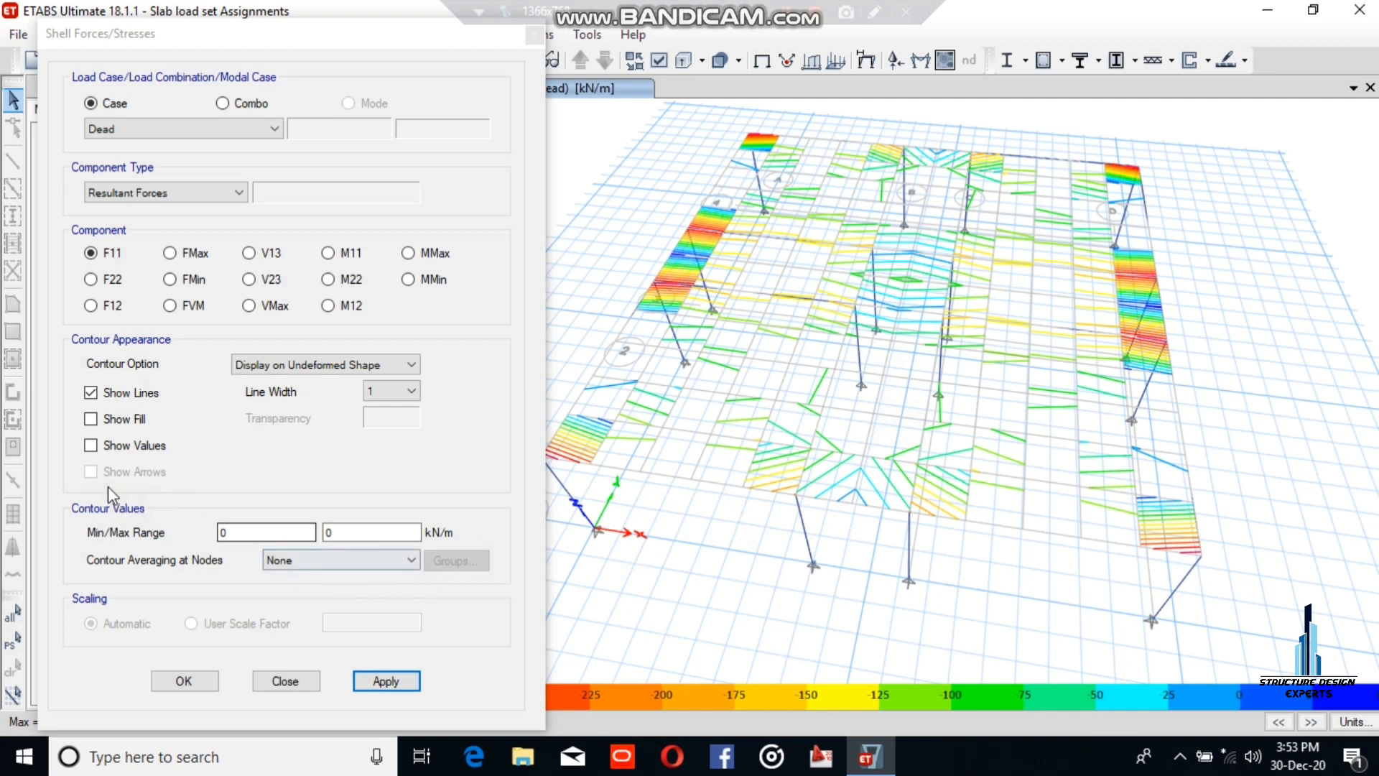
# Step: Add colour fill and then numeric values to the F11 force contours on the slabs
pyautogui.click(90, 419)
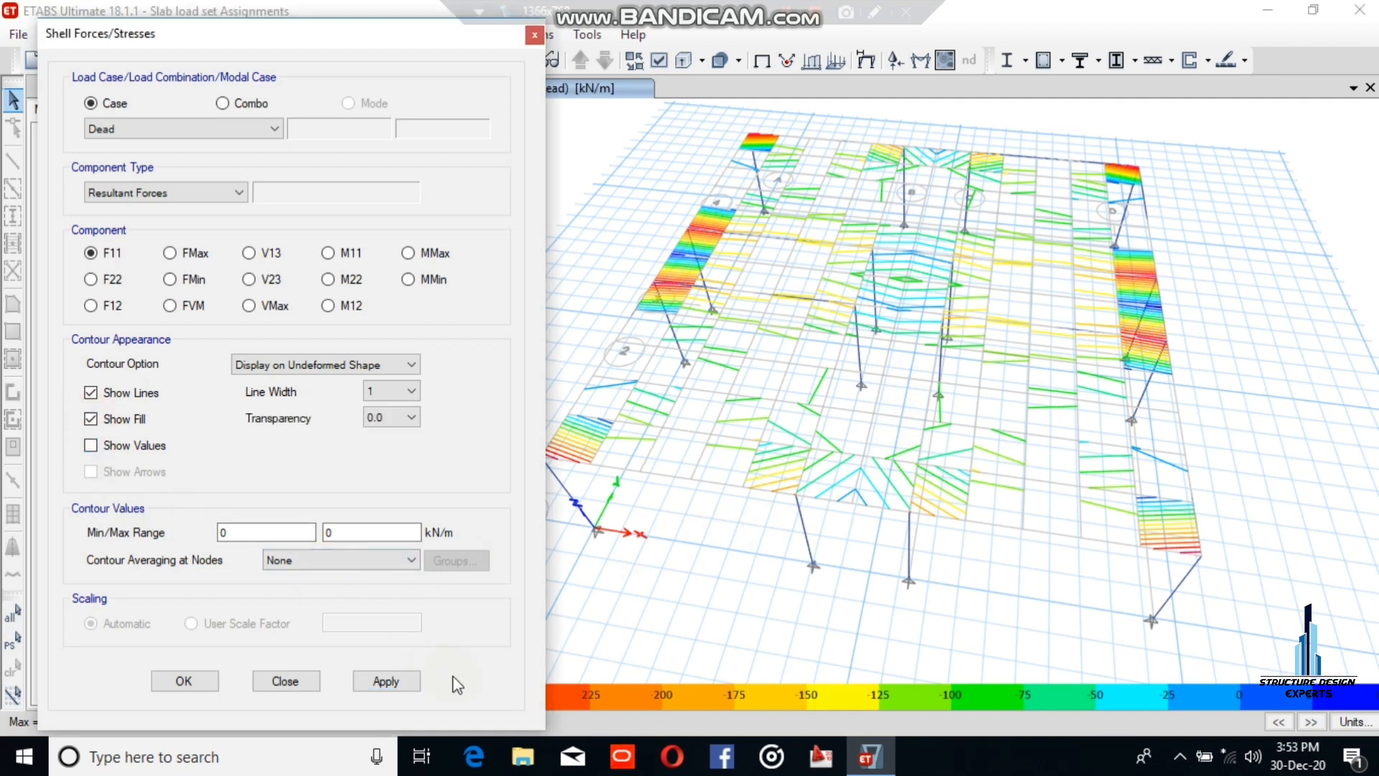
pyautogui.click(400, 684)
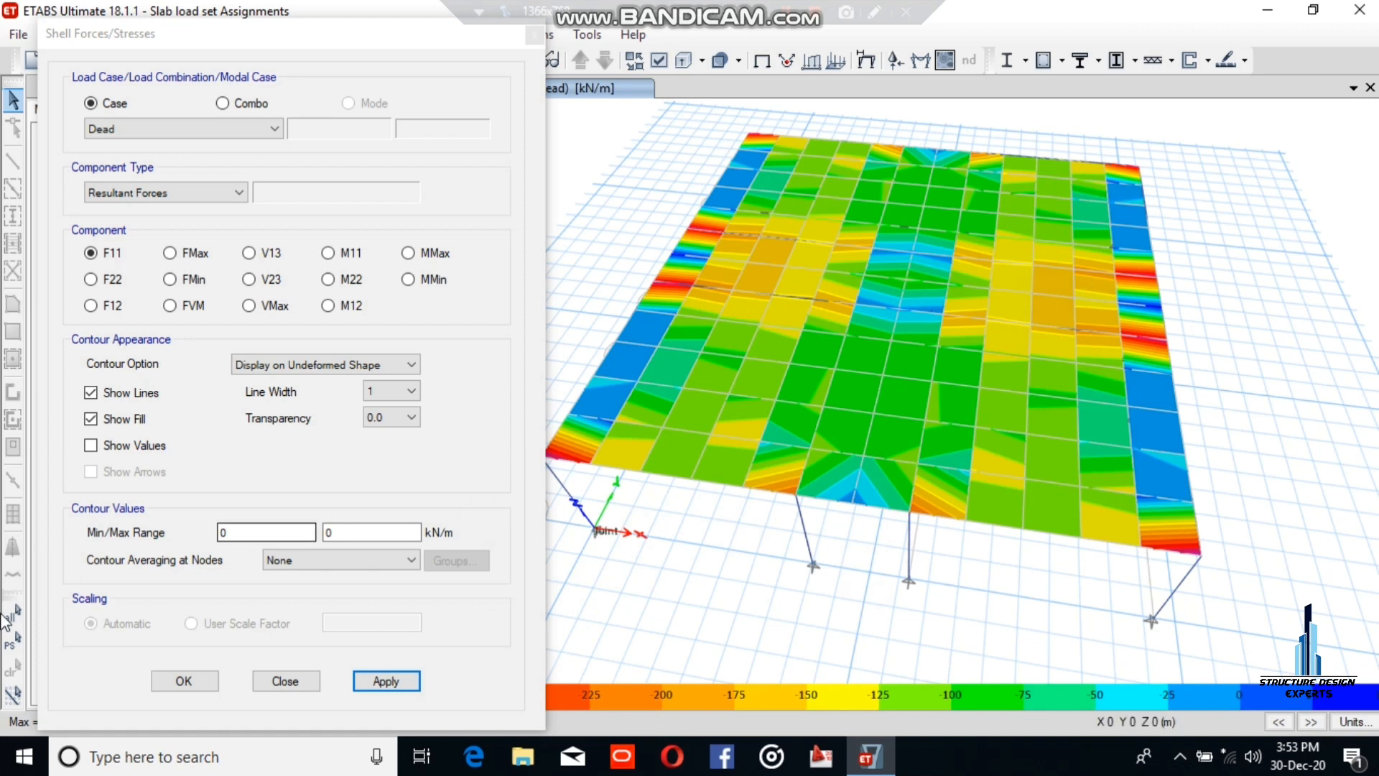
pyautogui.click(91, 445)
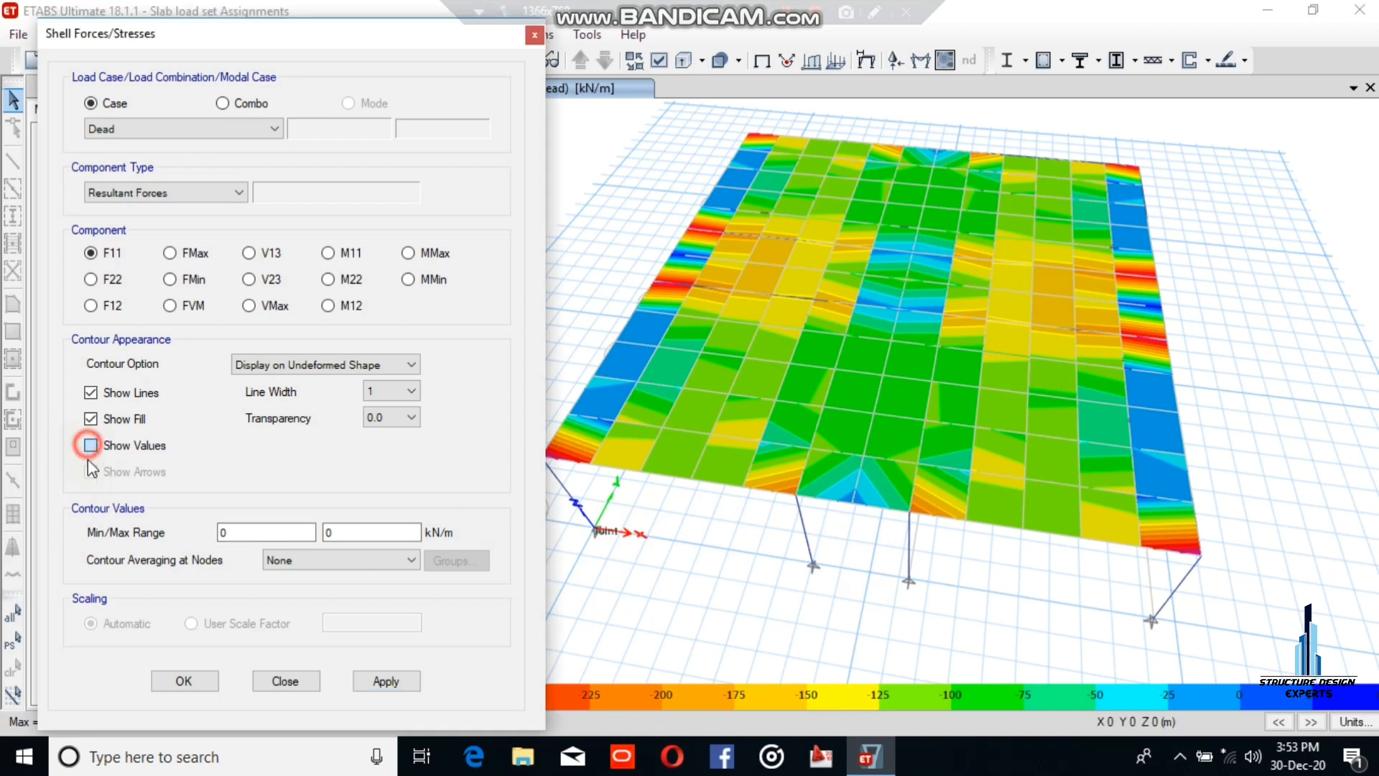
pyautogui.click(384, 682)
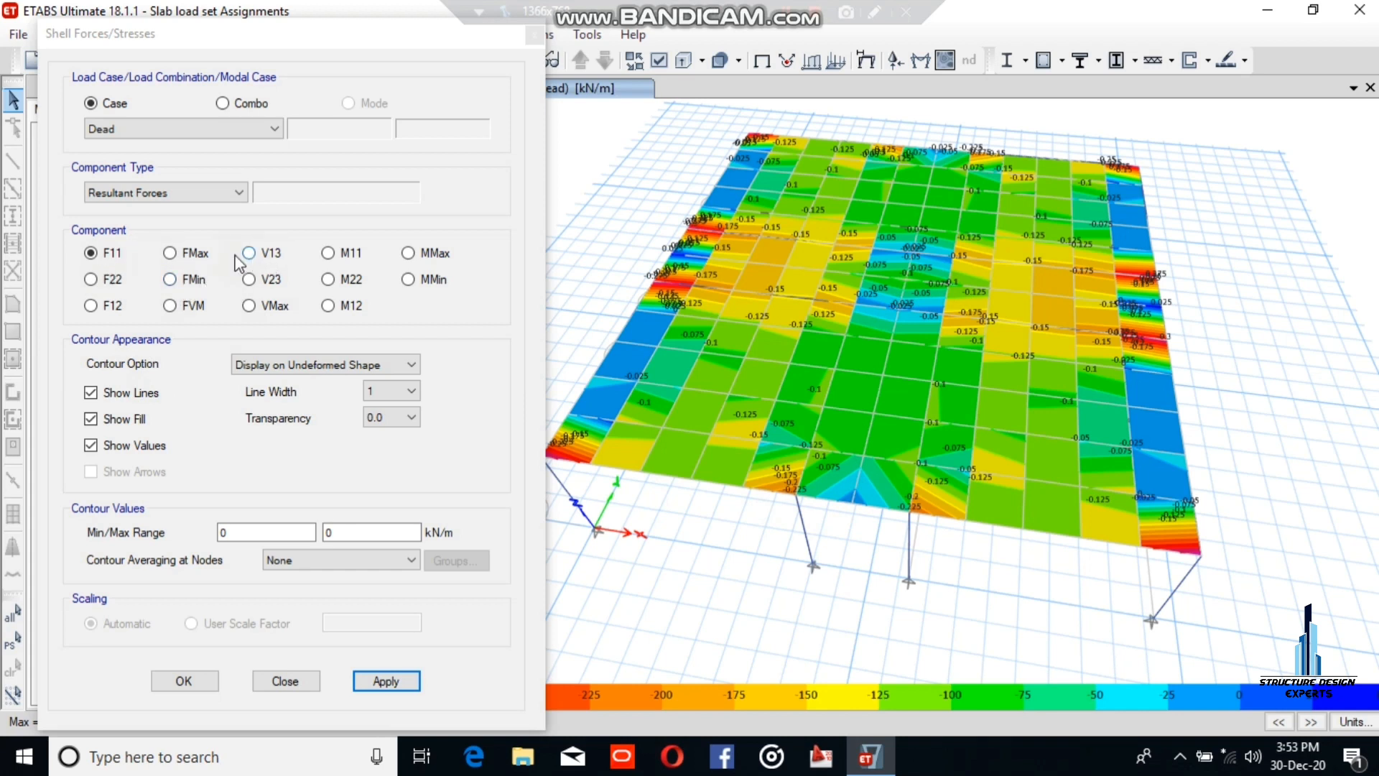
# Step: Apply the F22 resultant force contours, followed by the F12 contours, for the Dead load case
pyautogui.click(91, 280)
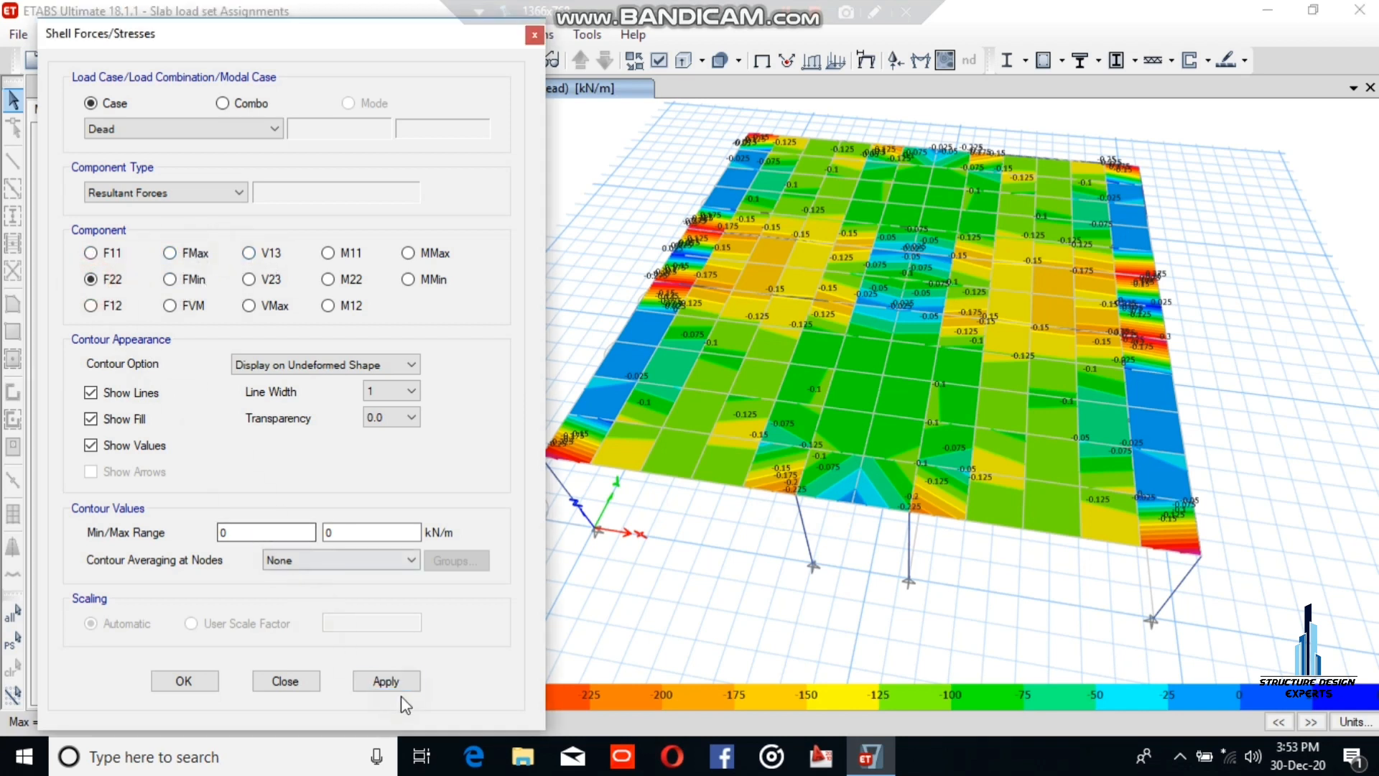
pyautogui.click(388, 678)
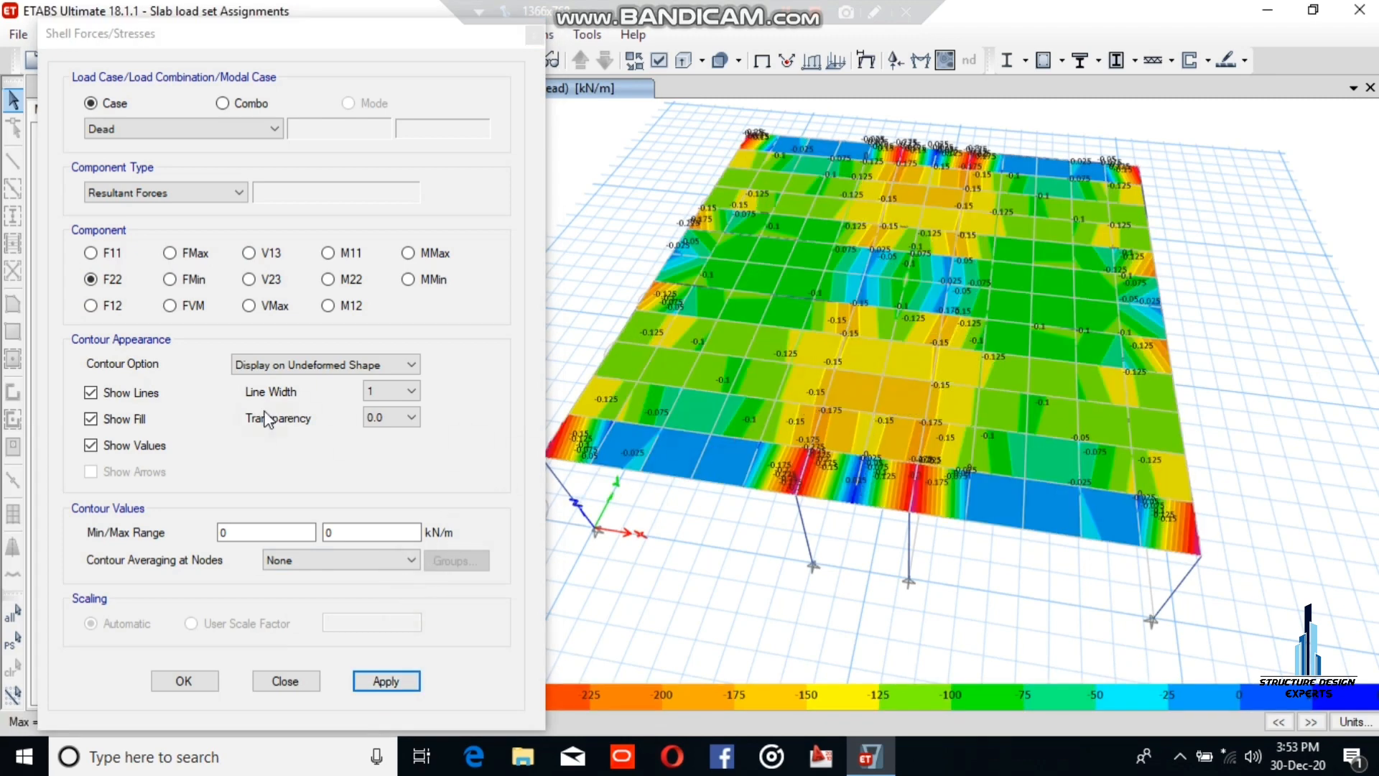
pyautogui.click(90, 306)
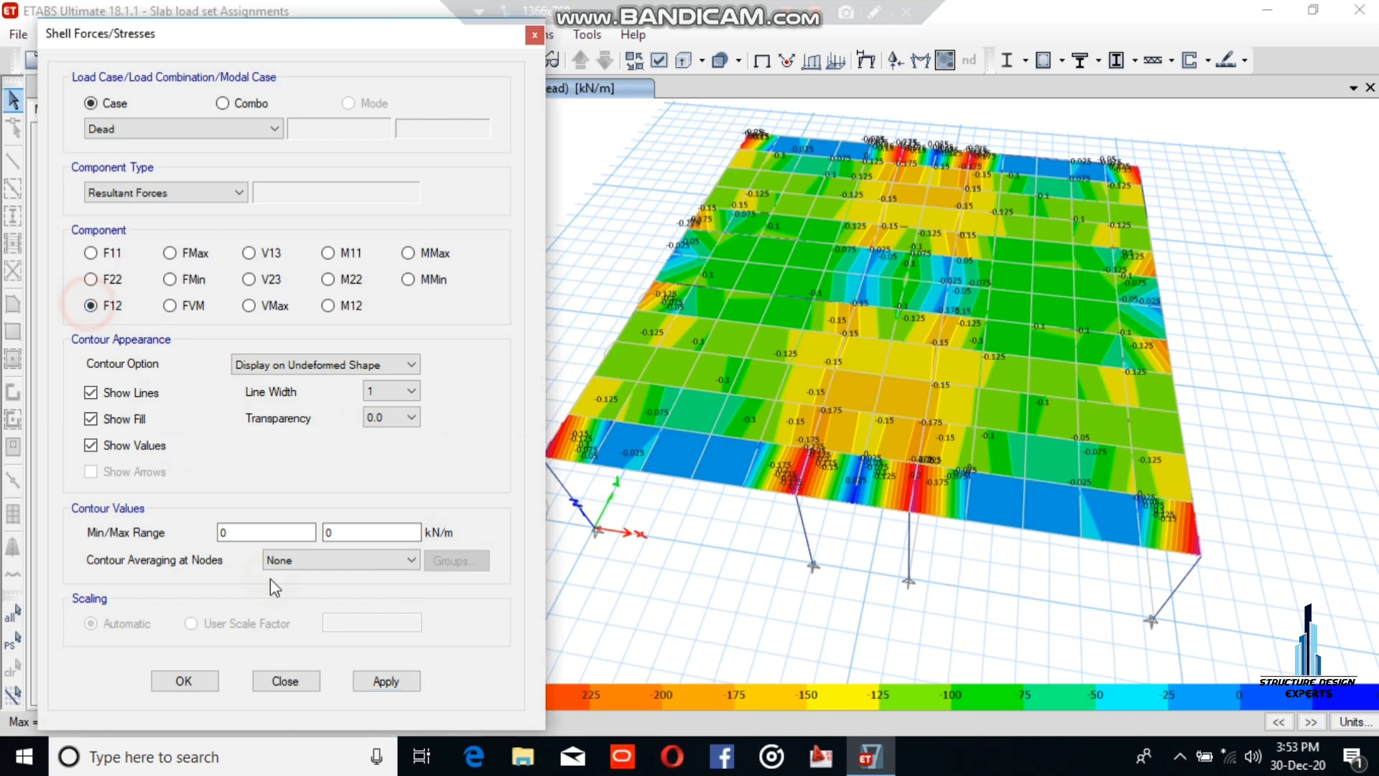
pyautogui.click(384, 682)
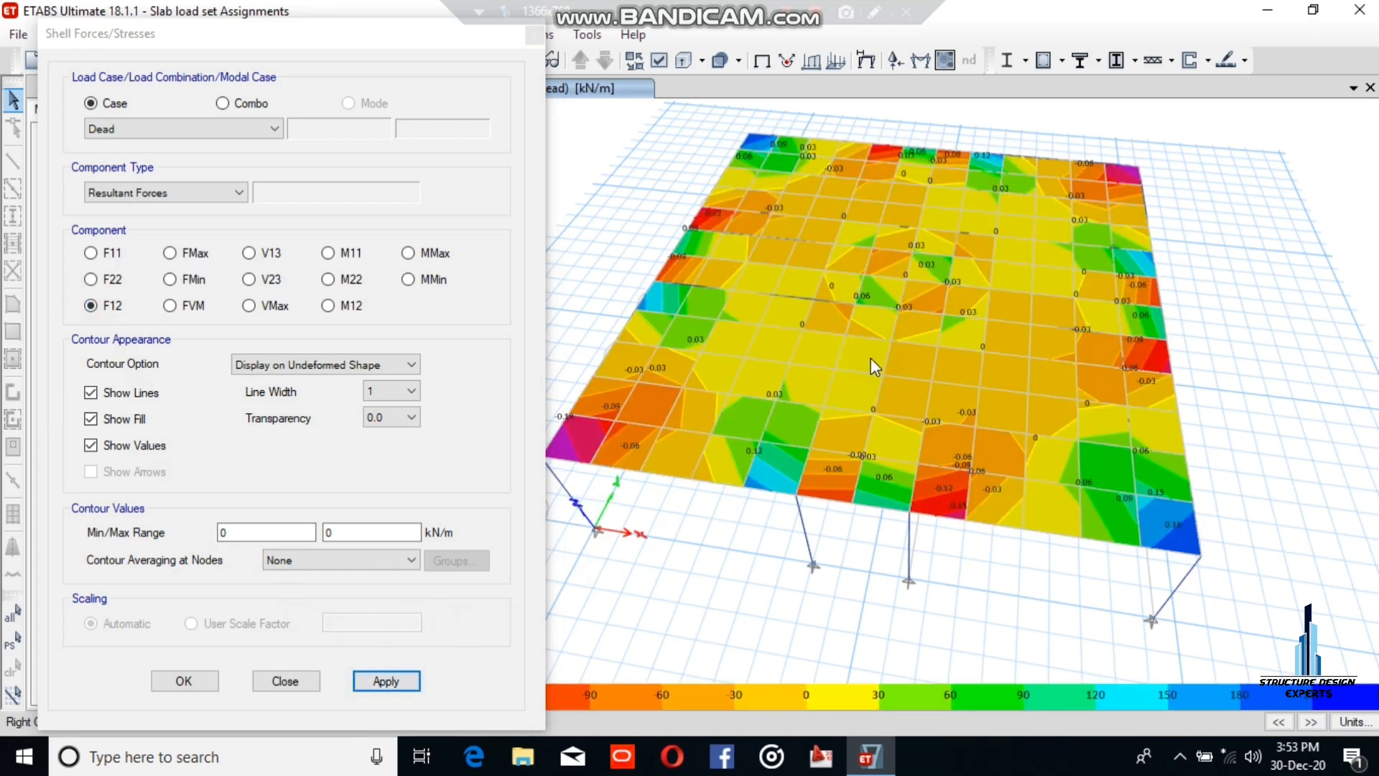
# Step: Turn off the contour fill and apply the M11 moment contours with lines and values for the Dead load case
pyautogui.click(91, 418)
pyautogui.click(374, 682)
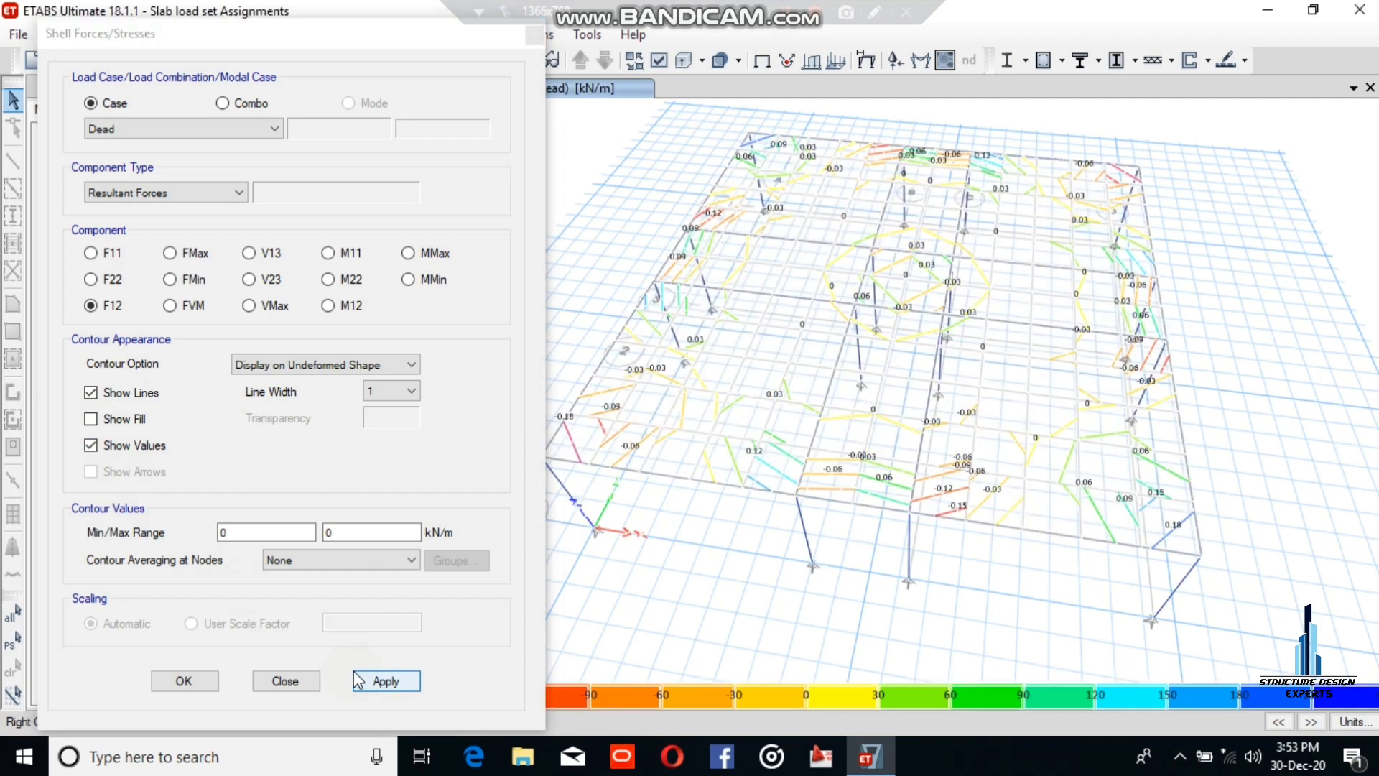
pyautogui.click(328, 253)
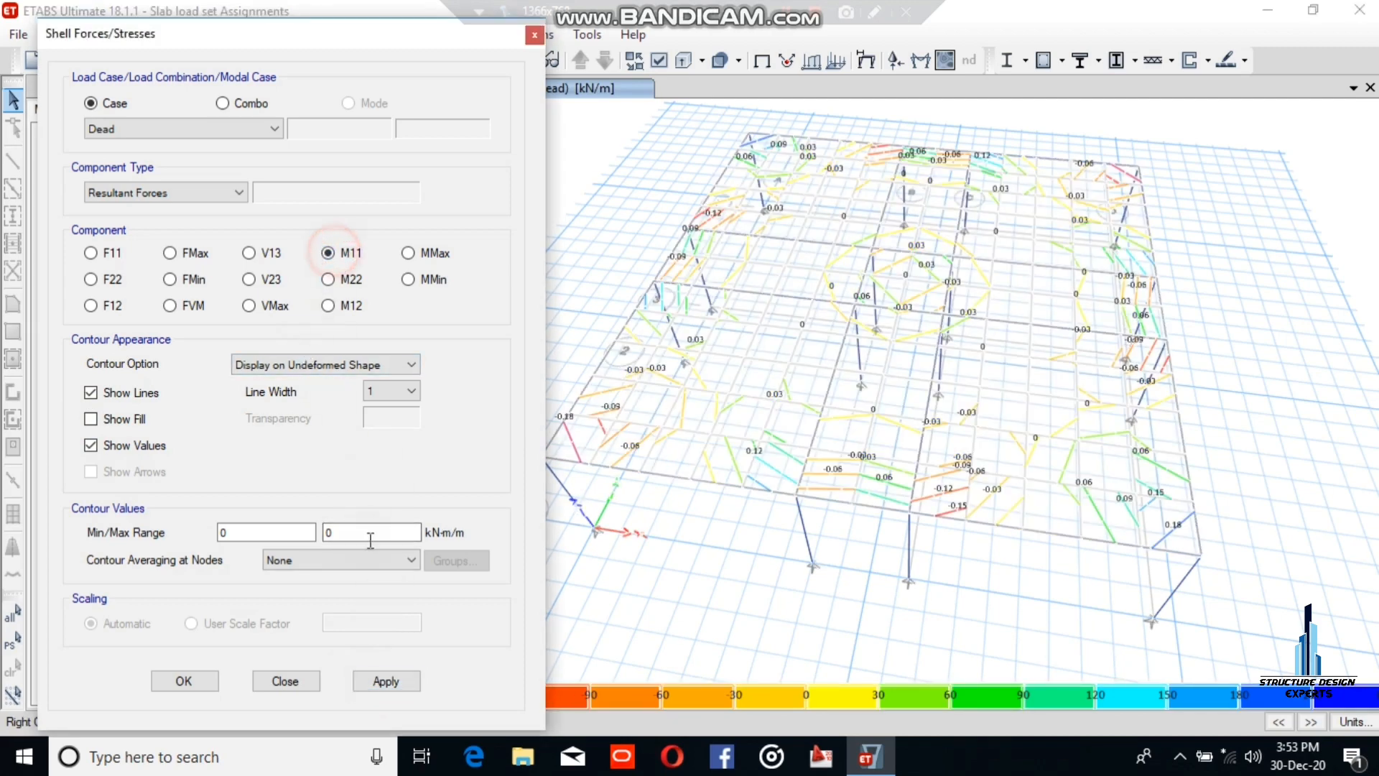
pyautogui.click(385, 684)
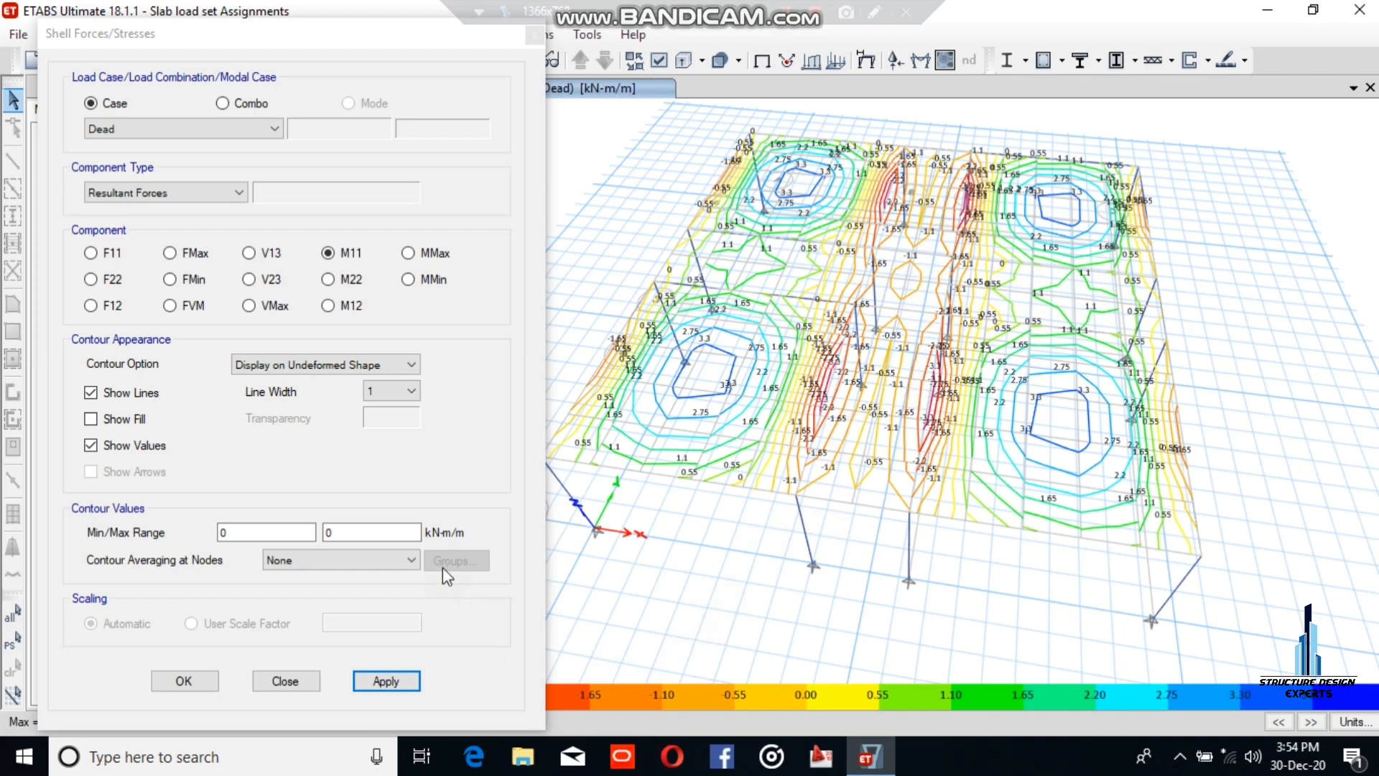
# Step: Switch the slab contours to Shell Stresses, showing S22 on the visible face for the Dead load case
pyautogui.click(172, 201)
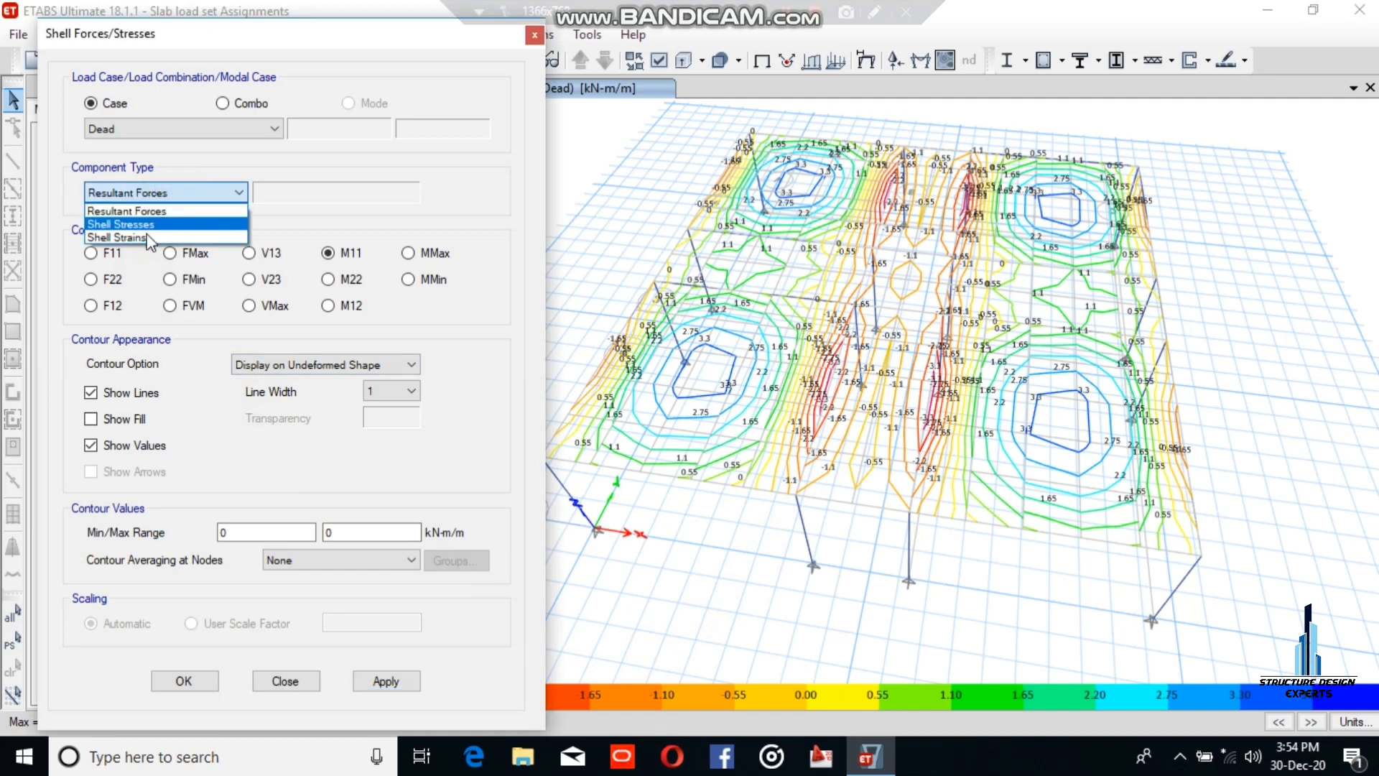
pyautogui.click(150, 224)
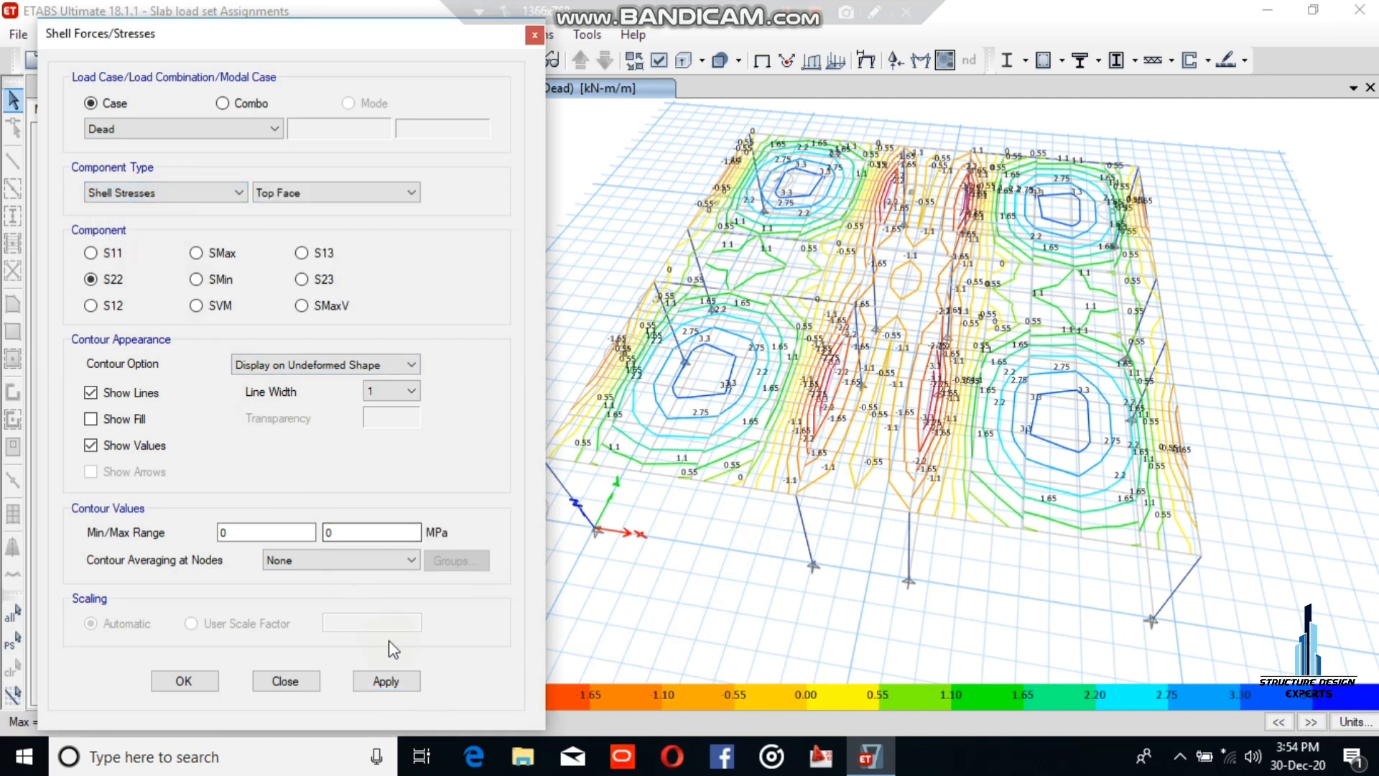
pyautogui.click(409, 193)
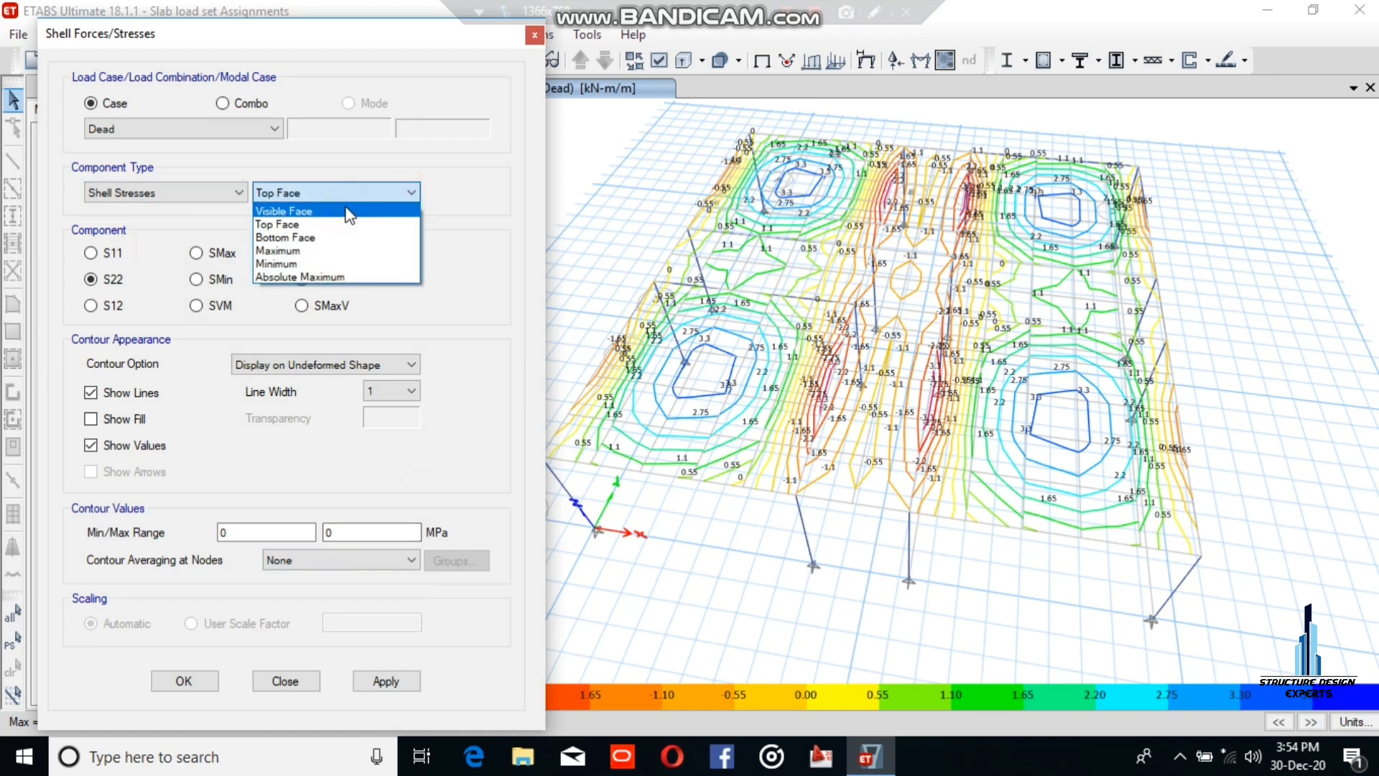
pyautogui.click(348, 211)
pyautogui.click(382, 683)
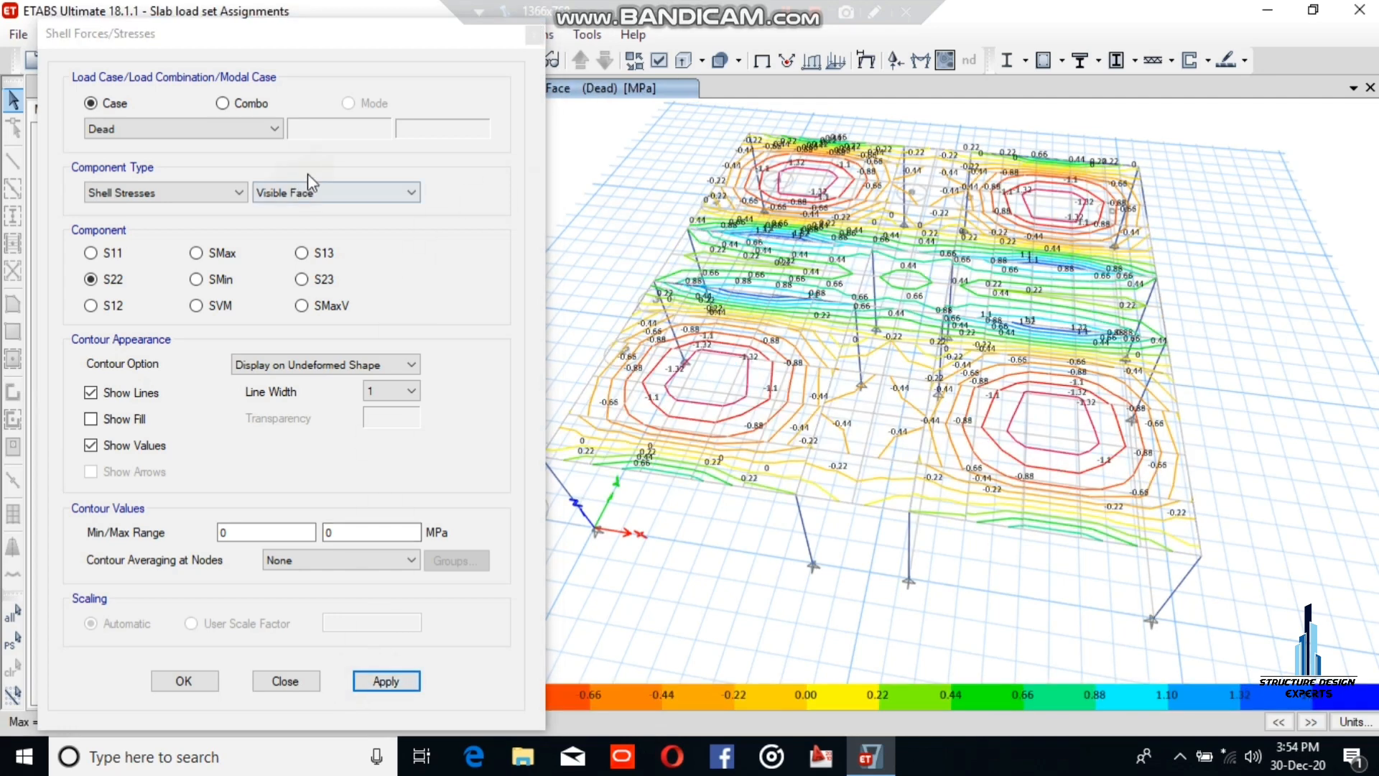
# Step: Show the S22 shell stress contours on the top face, followed by the bottom face, of the slabs
pyautogui.click(320, 193)
pyautogui.click(316, 217)
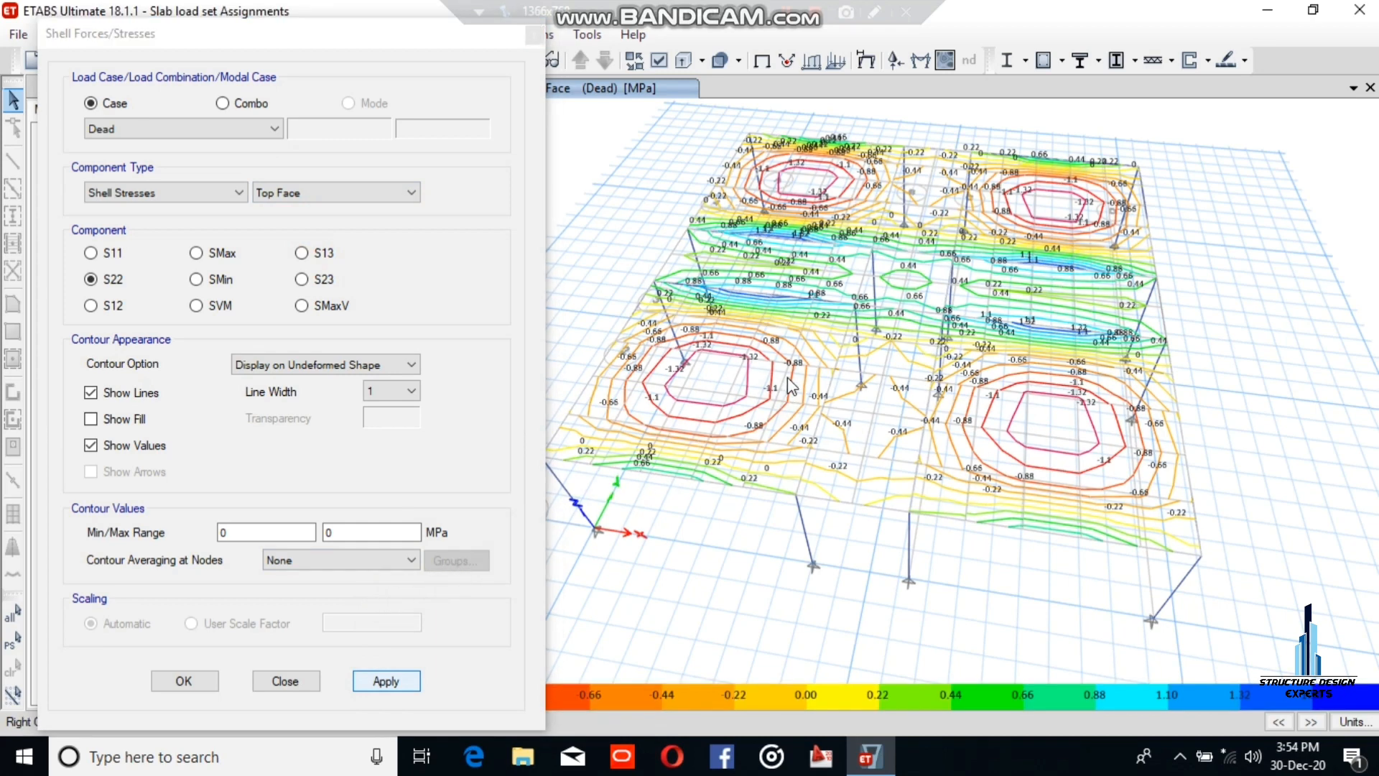
pyautogui.click(368, 196)
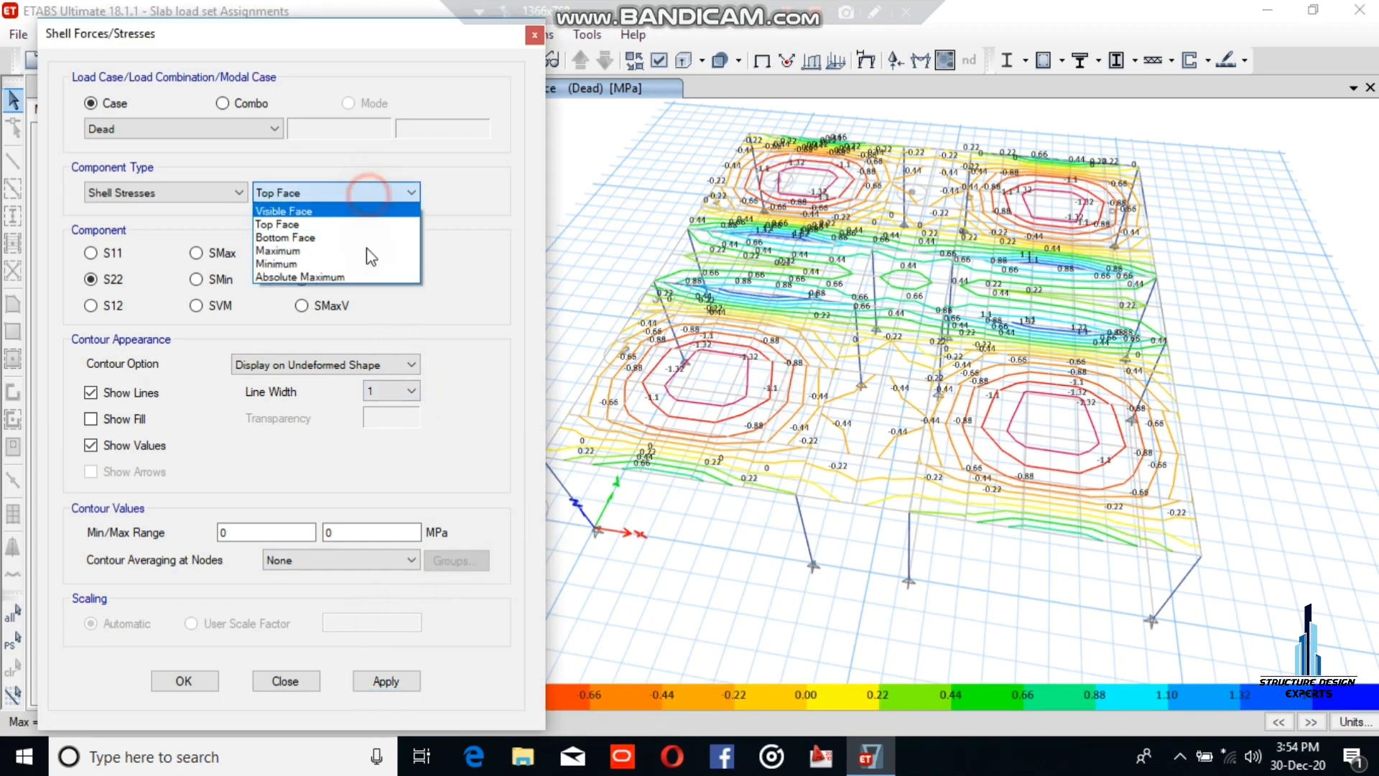
pyautogui.click(364, 237)
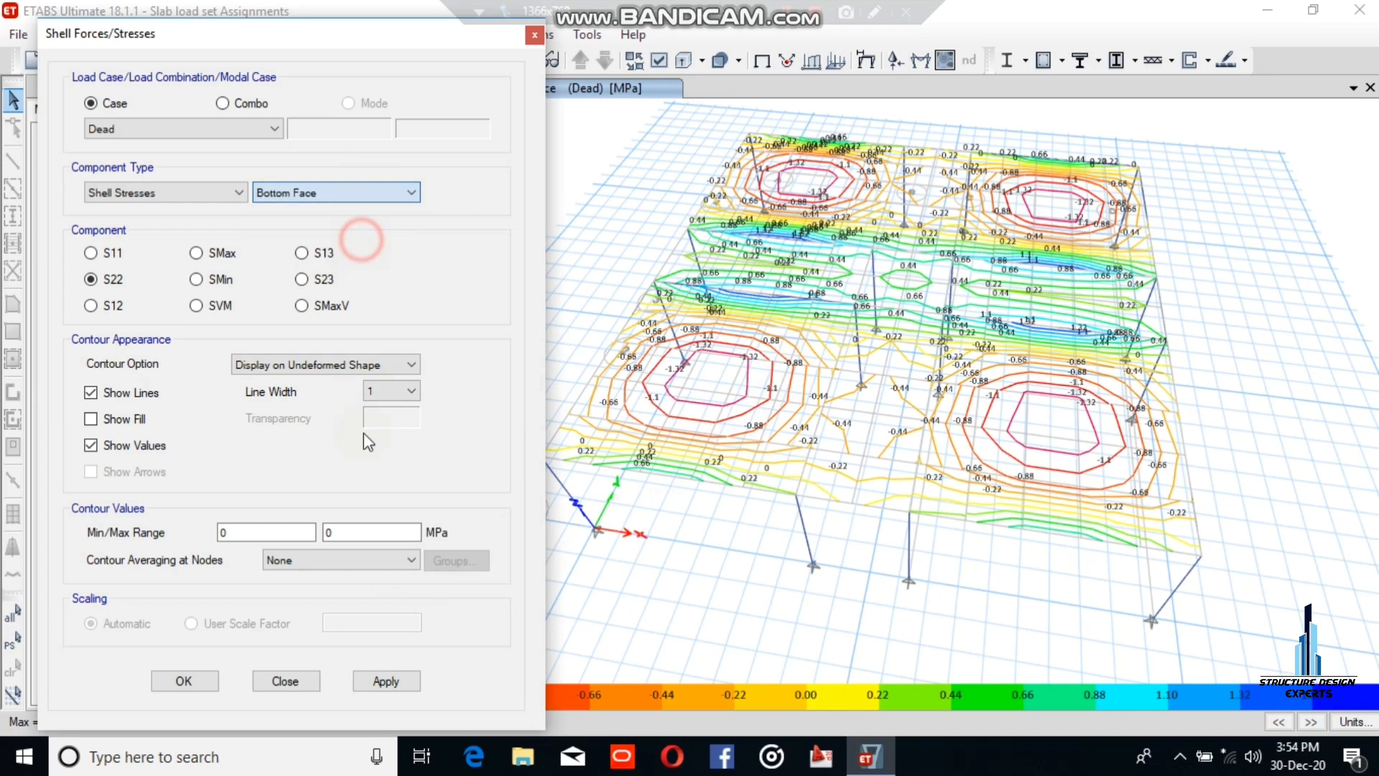
pyautogui.click(385, 681)
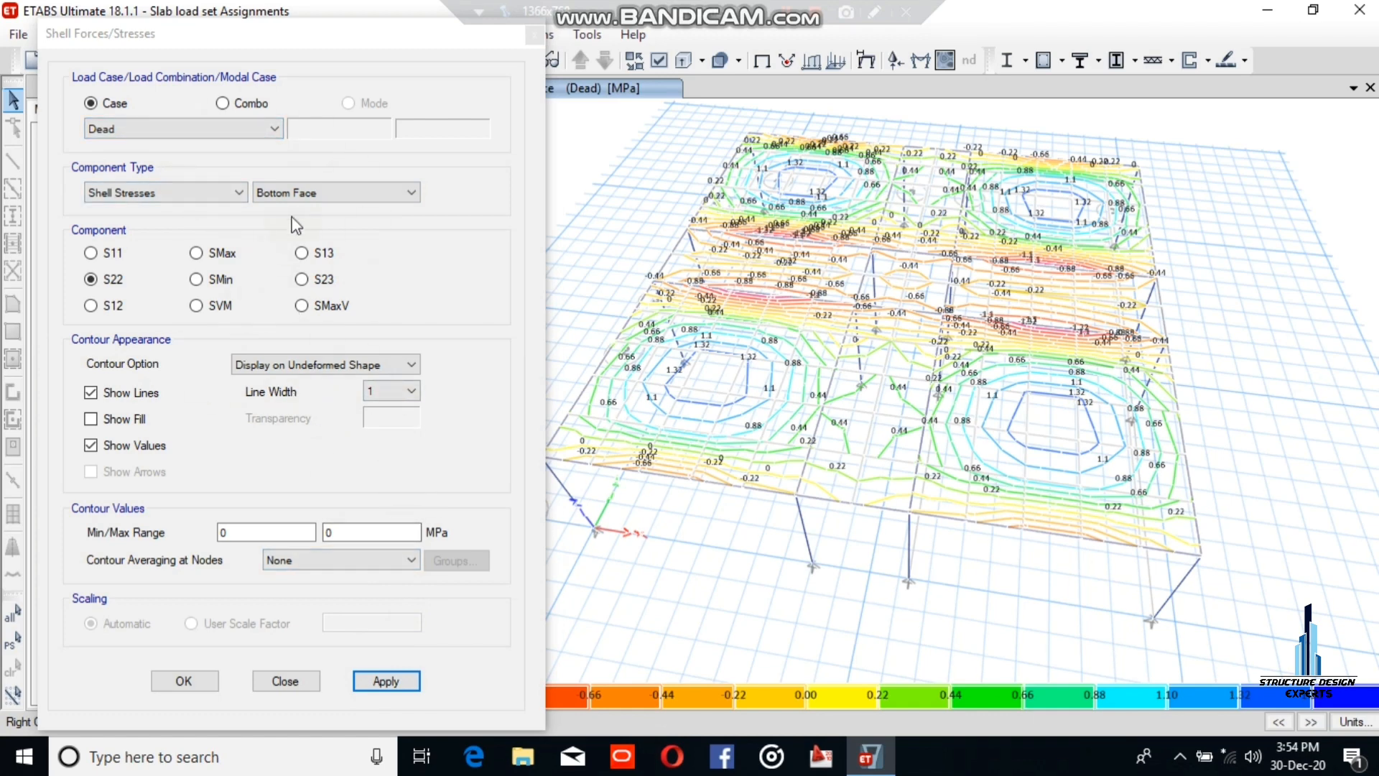
# Step: Switch the slab contours to Shell Strains on the bottom face, applying E11 followed by GMaxV for the Dead load case
pyautogui.click(161, 192)
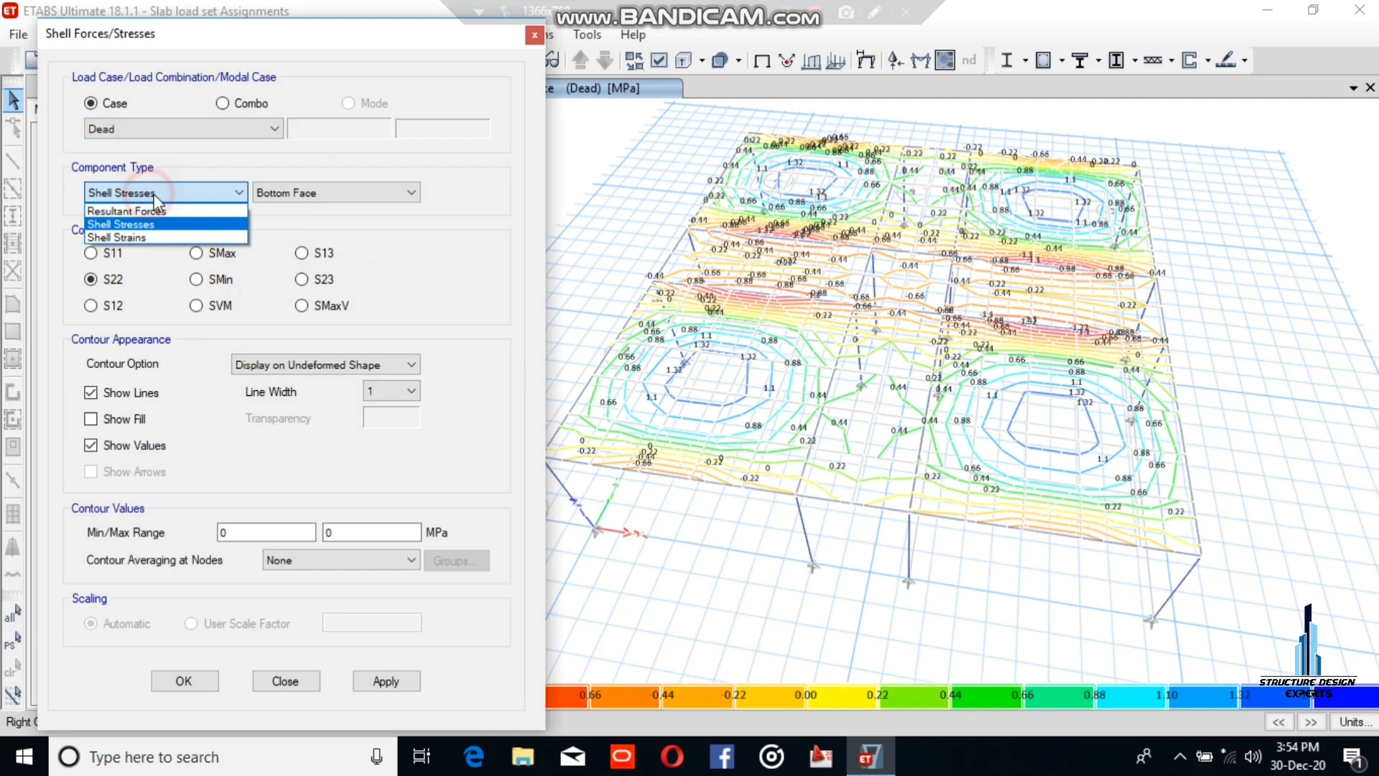
pyautogui.click(137, 237)
pyautogui.click(388, 682)
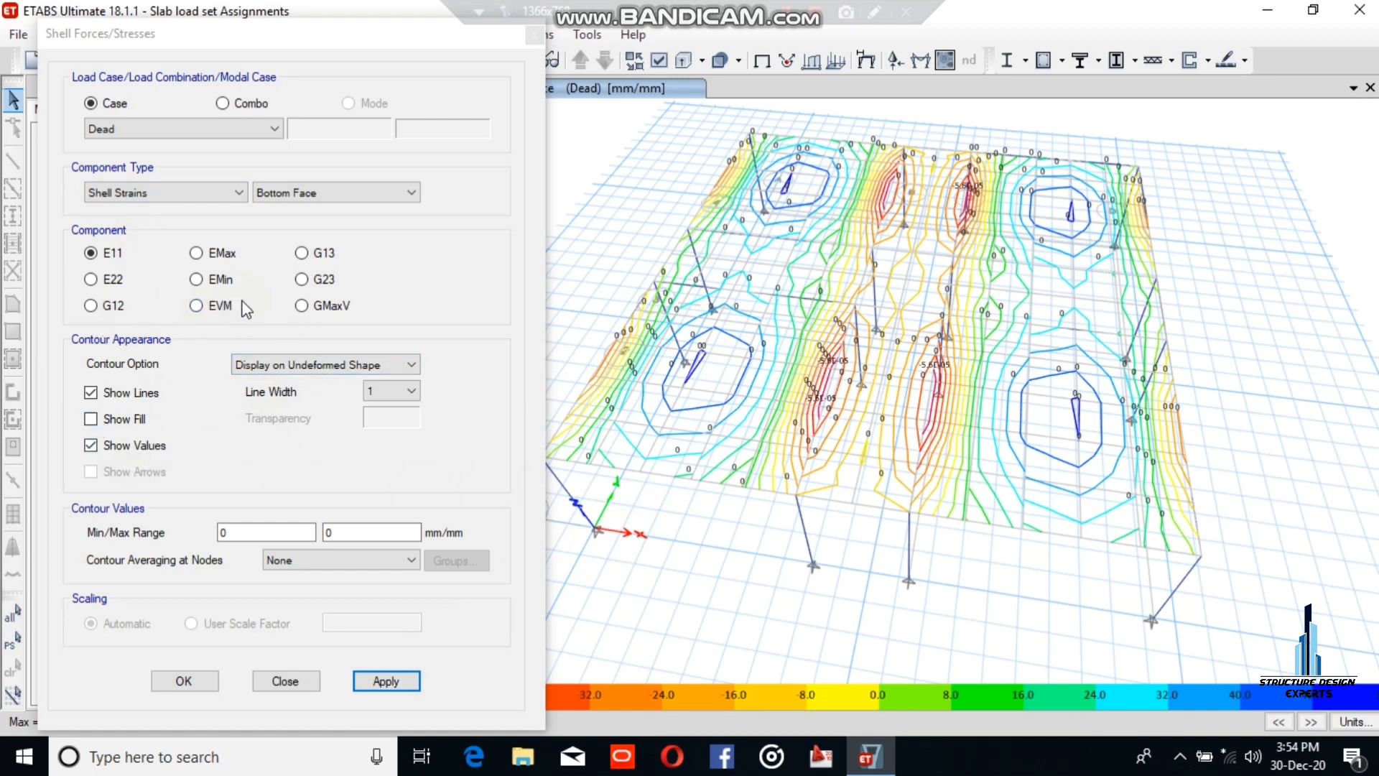
pyautogui.click(302, 306)
pyautogui.click(381, 679)
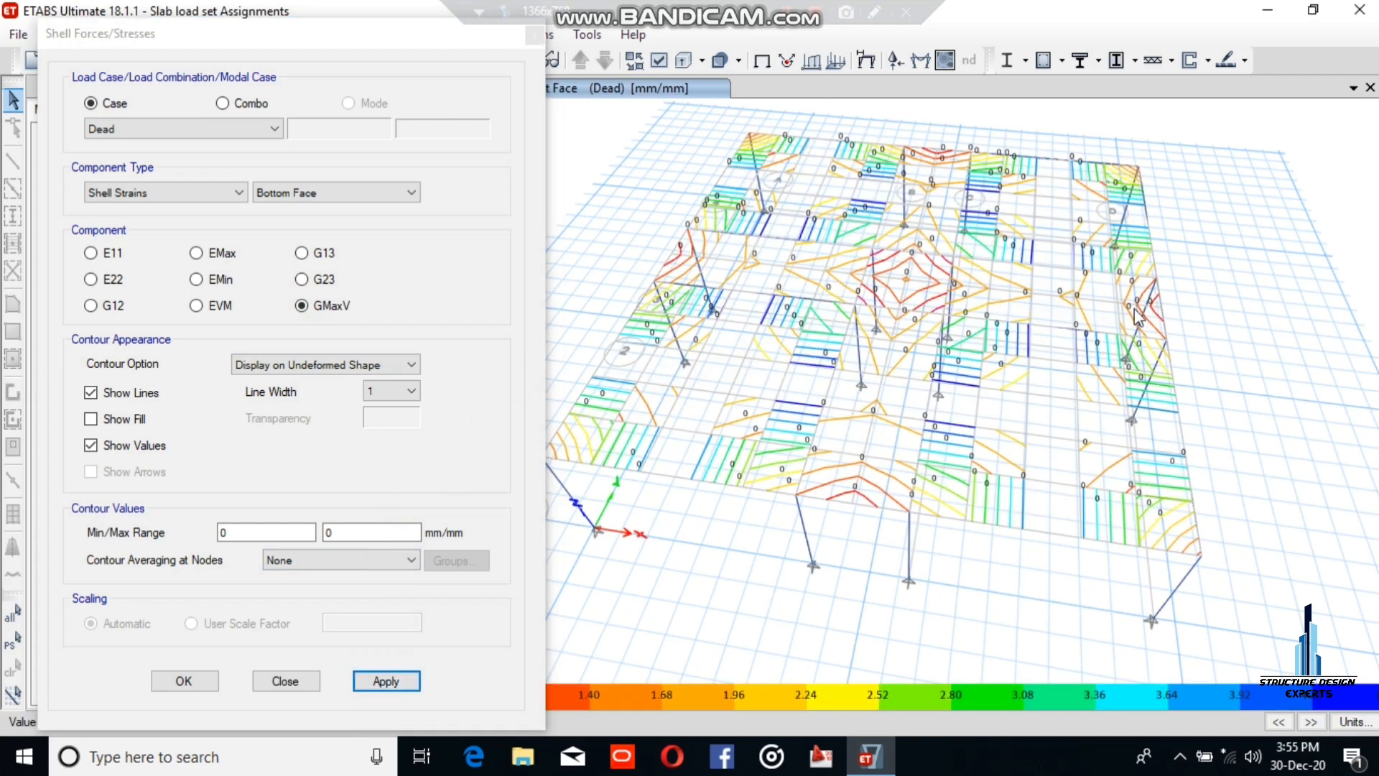
pyautogui.moveTo(874, 443)
# Step: Replace the contour lines with fill for the GMaxV strains, and apply the filled EVM strain contours on the bottom face
pyautogui.click(331, 560)
pyautogui.click(330, 563)
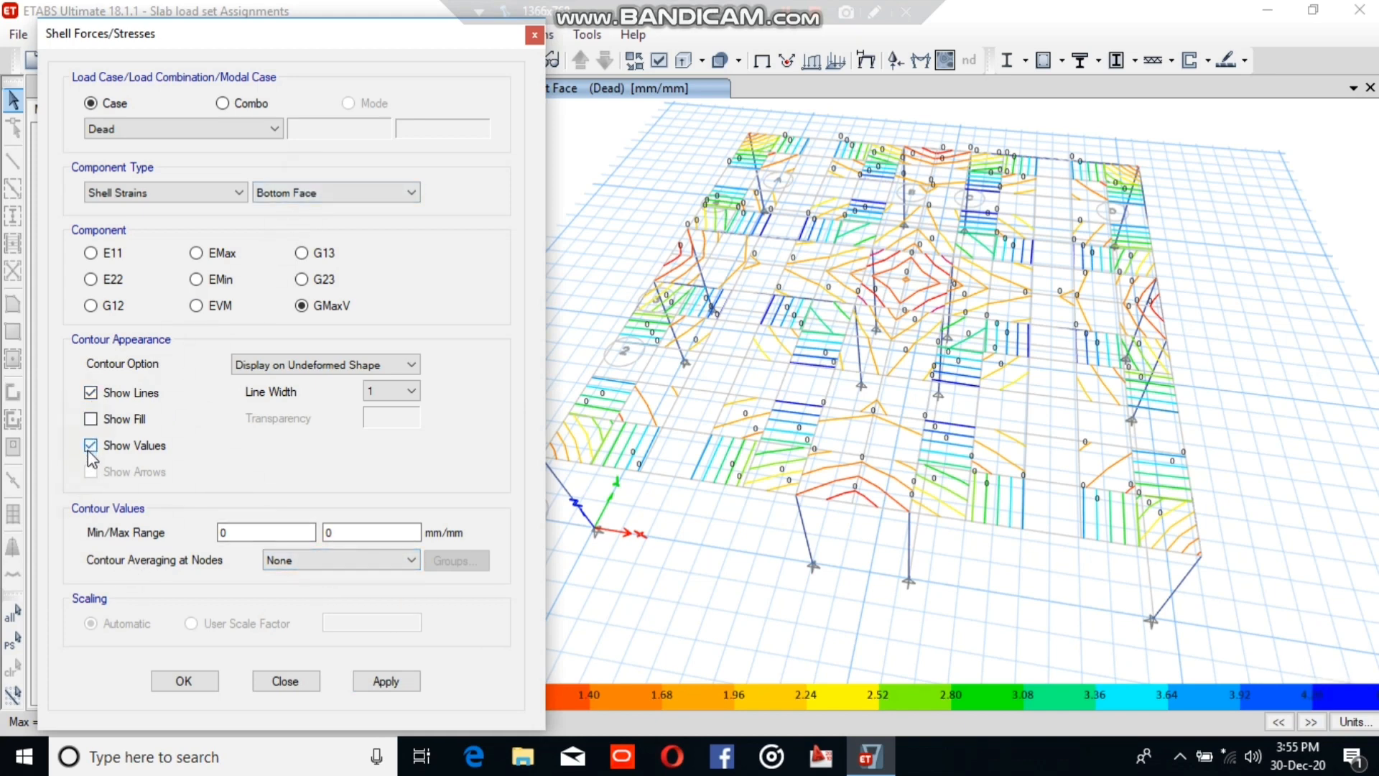
pyautogui.click(90, 392)
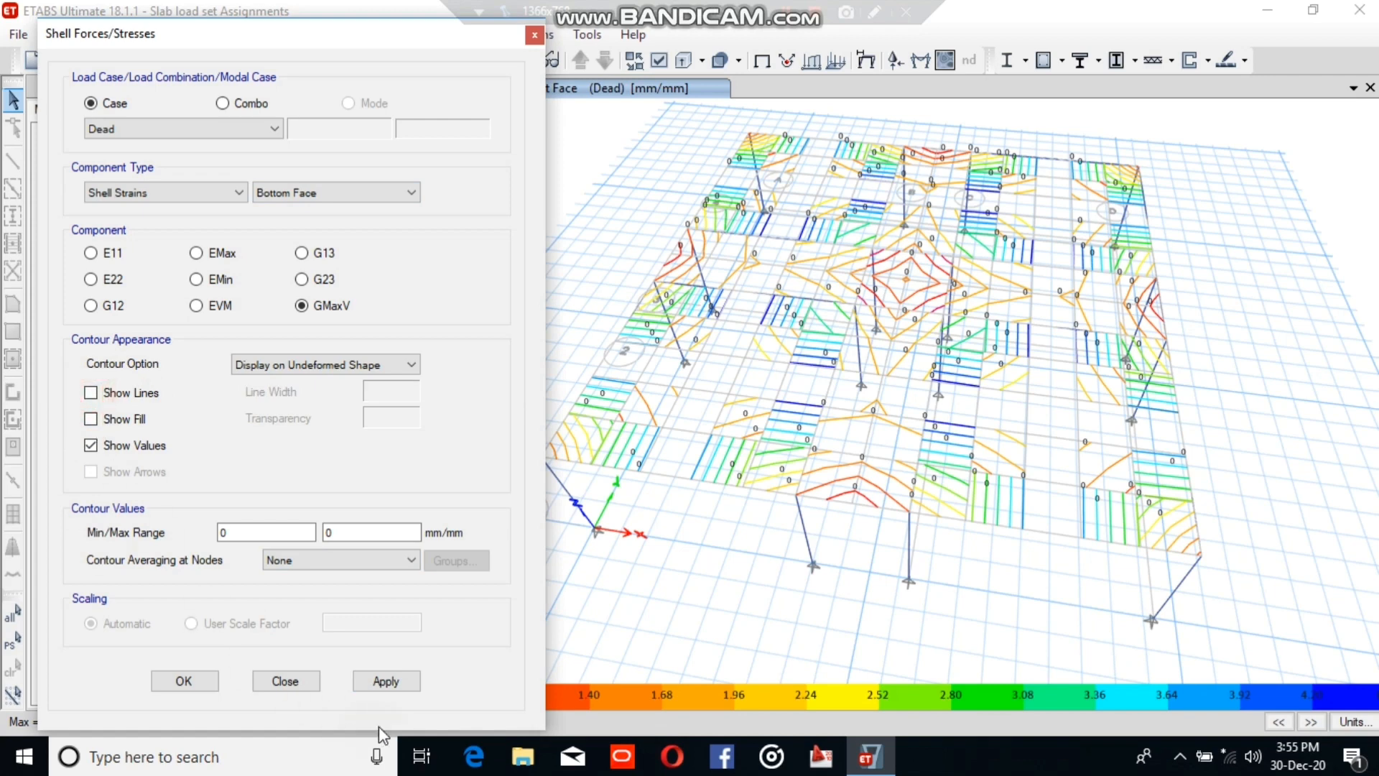
pyautogui.click(386, 683)
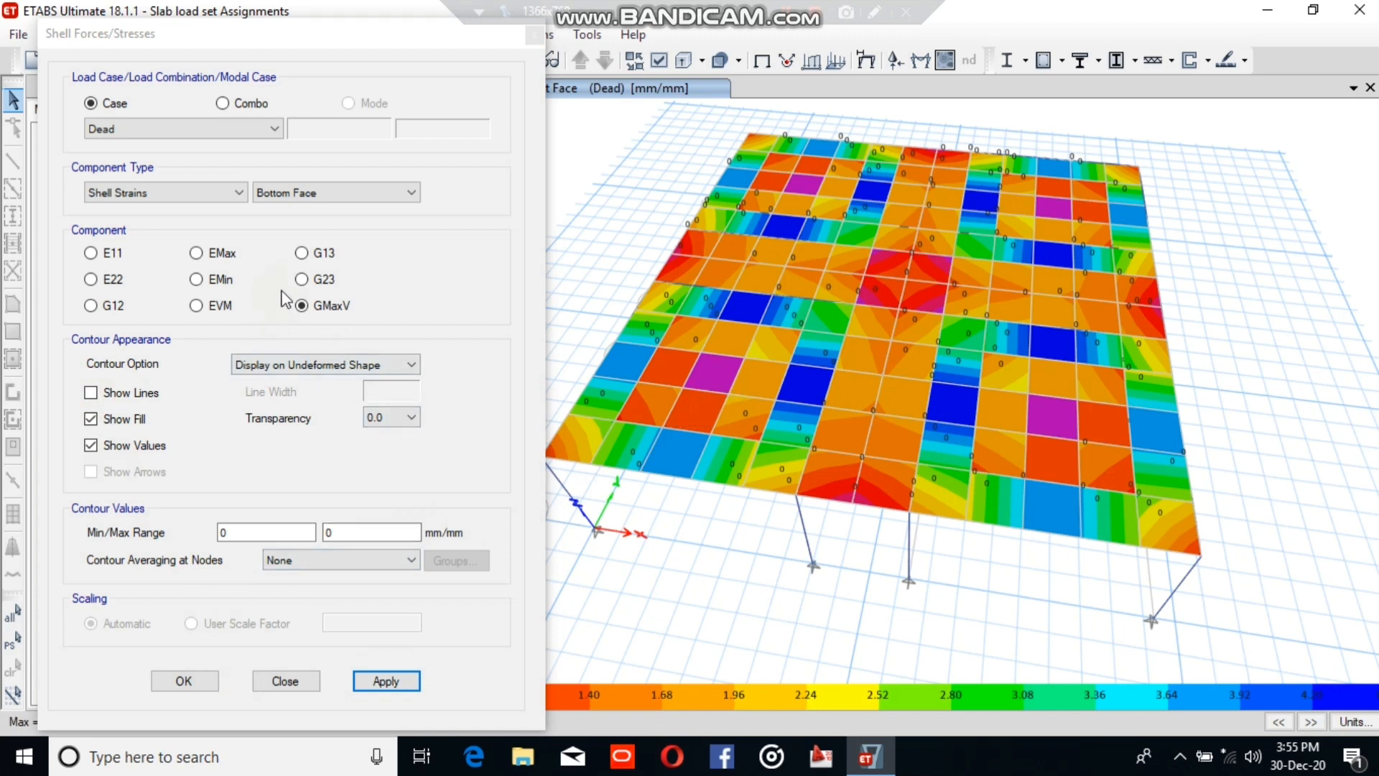
pyautogui.click(195, 305)
pyautogui.click(376, 685)
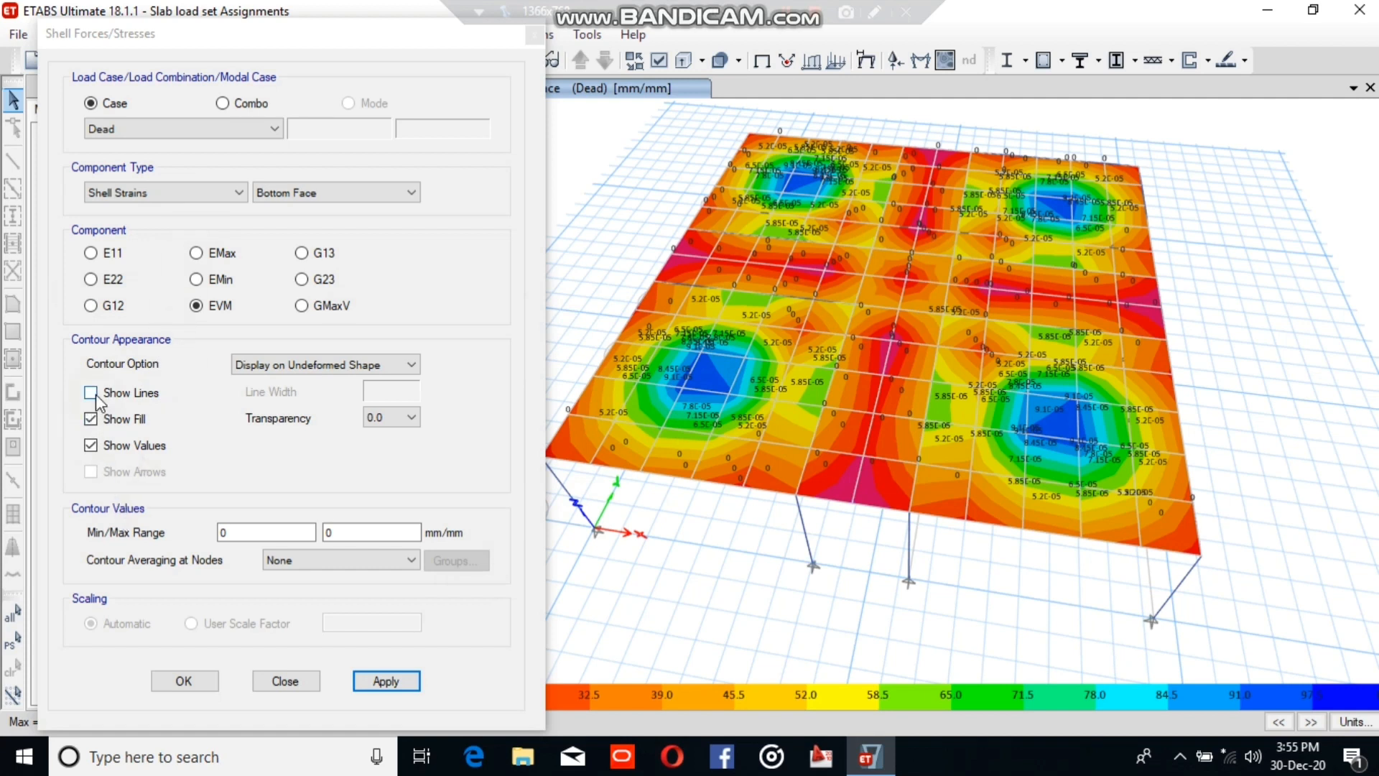
# Step: Apply the Minimum EVM shell strain contours with a fill transparency of 0.1
pyautogui.click(239, 192)
pyautogui.click(210, 192)
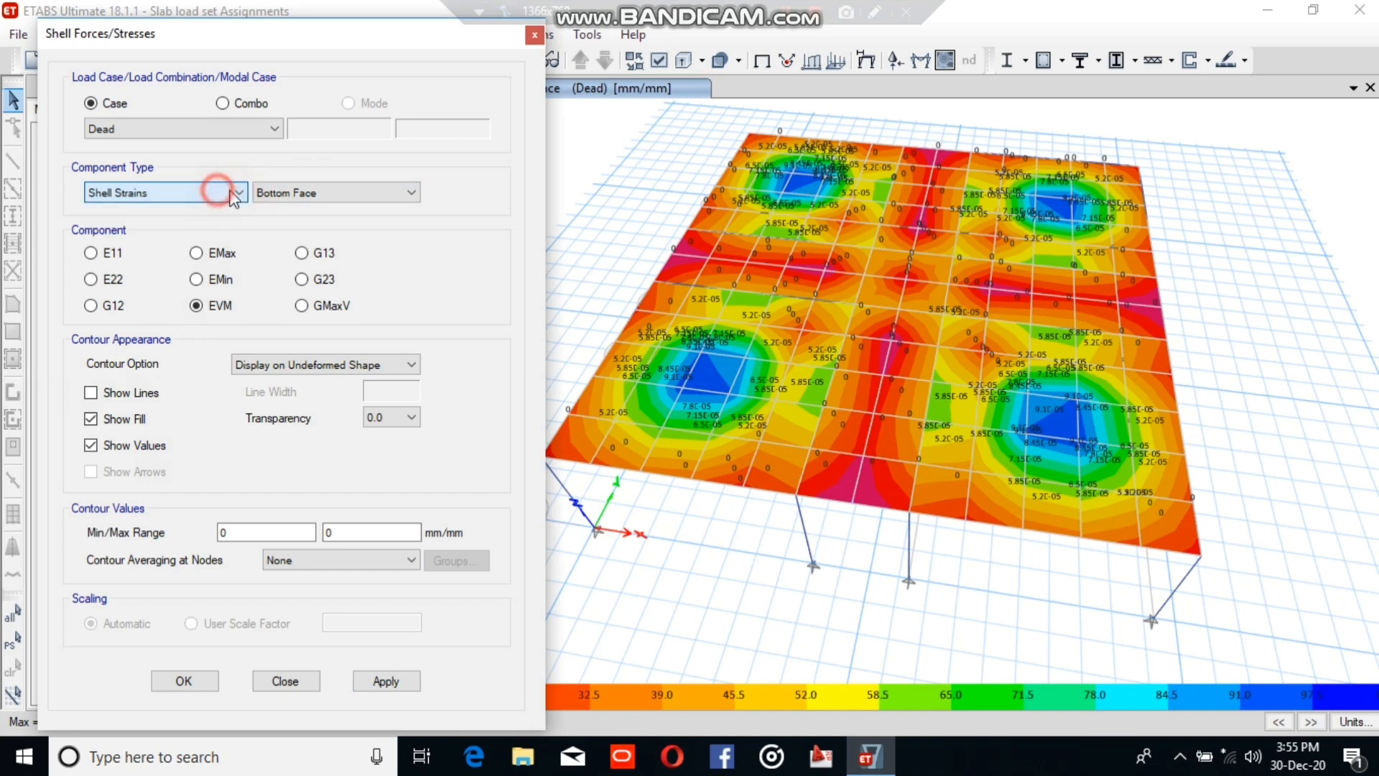
pyautogui.click(327, 192)
pyautogui.click(310, 212)
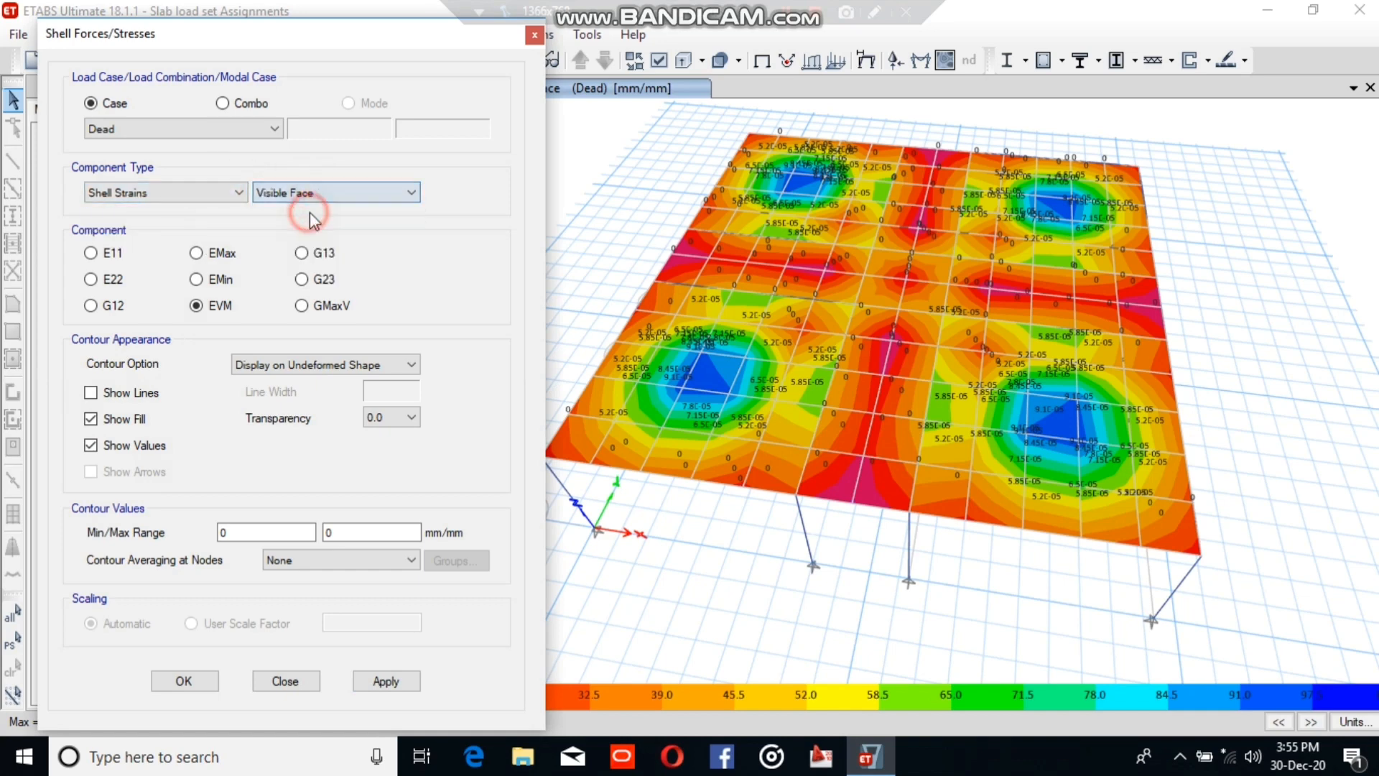
pyautogui.click(313, 192)
pyautogui.click(307, 264)
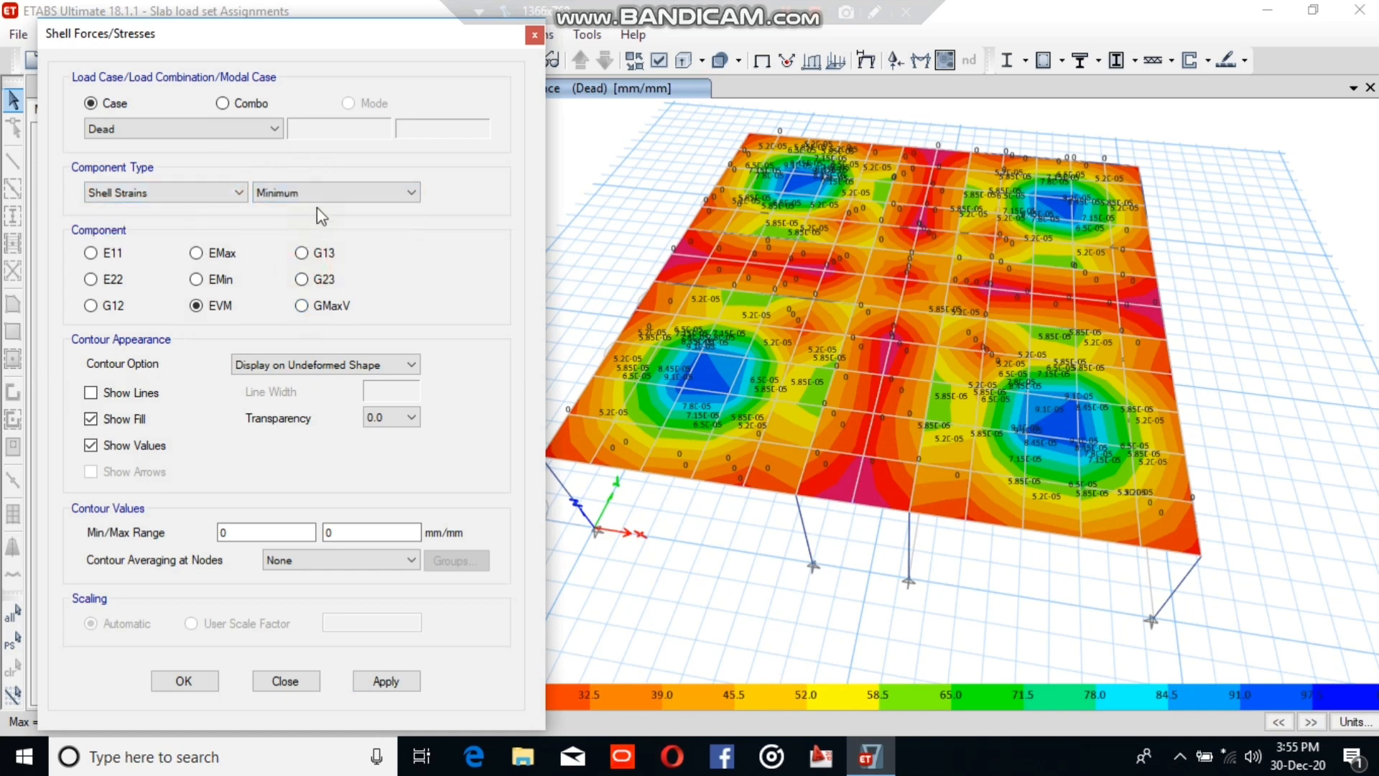
pyautogui.click(223, 306)
pyautogui.click(411, 418)
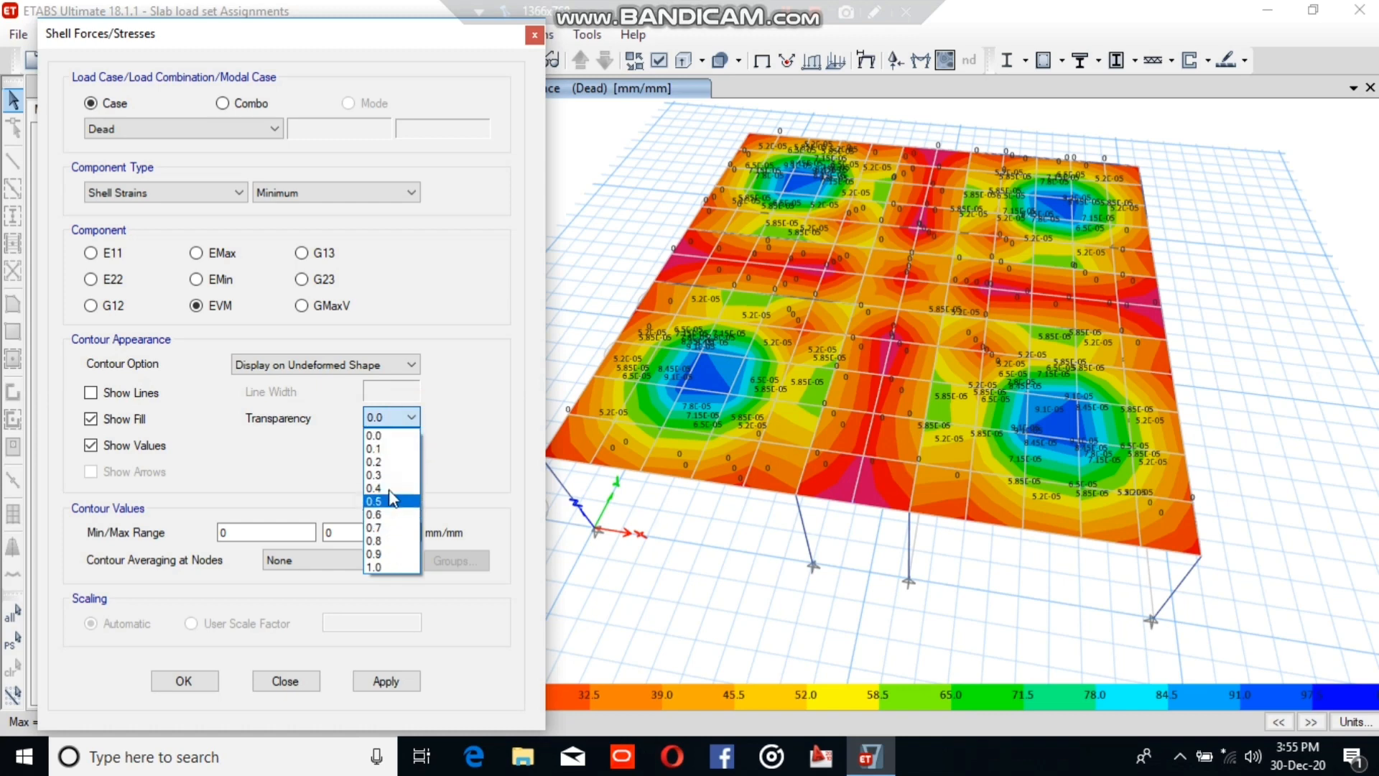
pyautogui.click(388, 449)
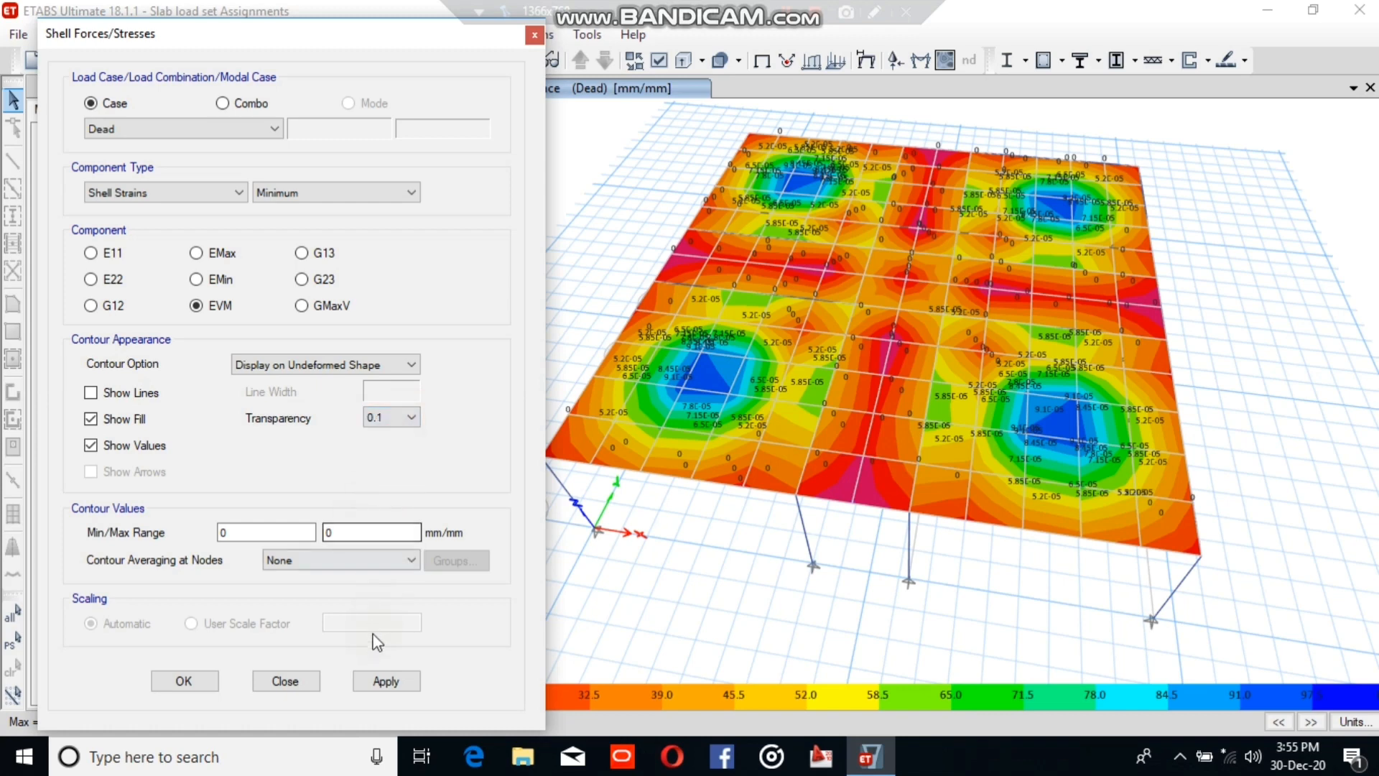
pyautogui.click(384, 682)
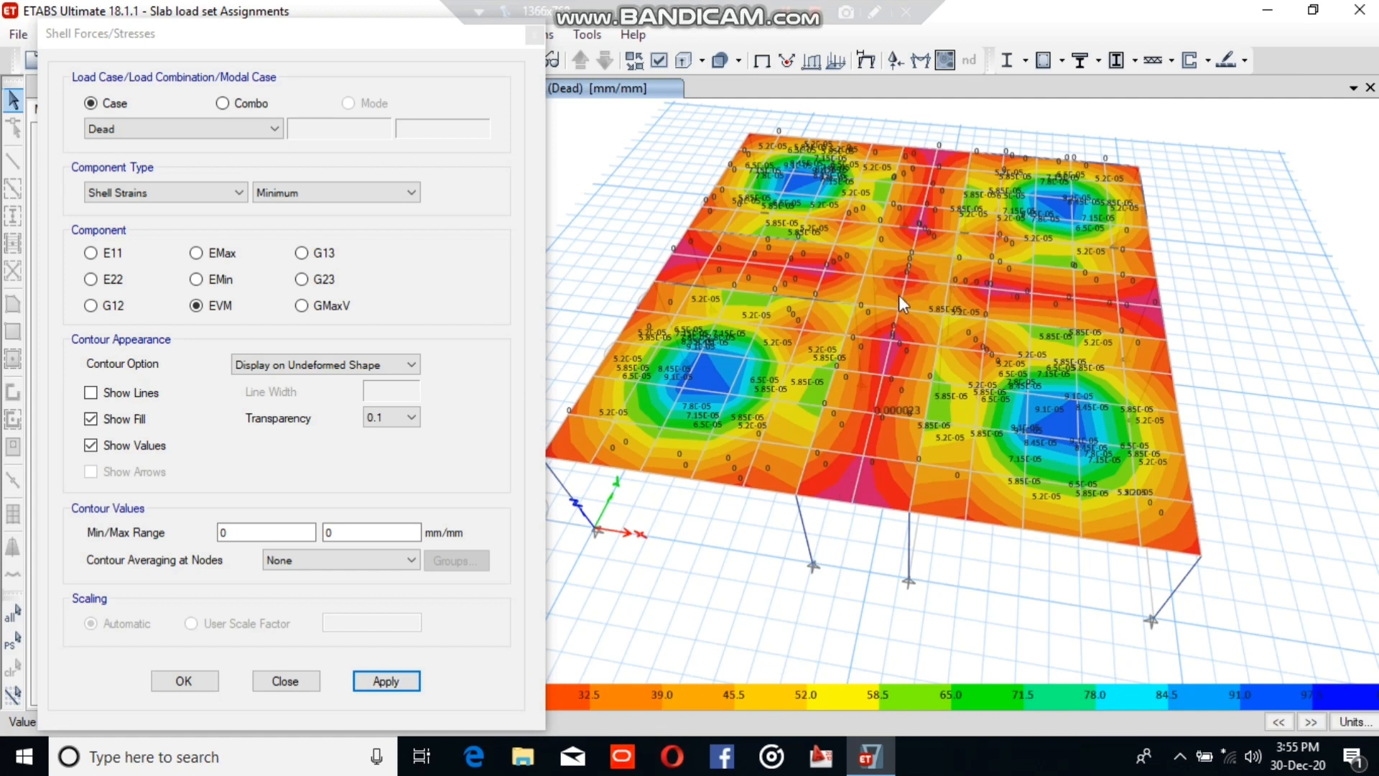
# Step: Set the contour fill transparency to 0.2 and apply it to the EVM strain contours
pyautogui.click(404, 420)
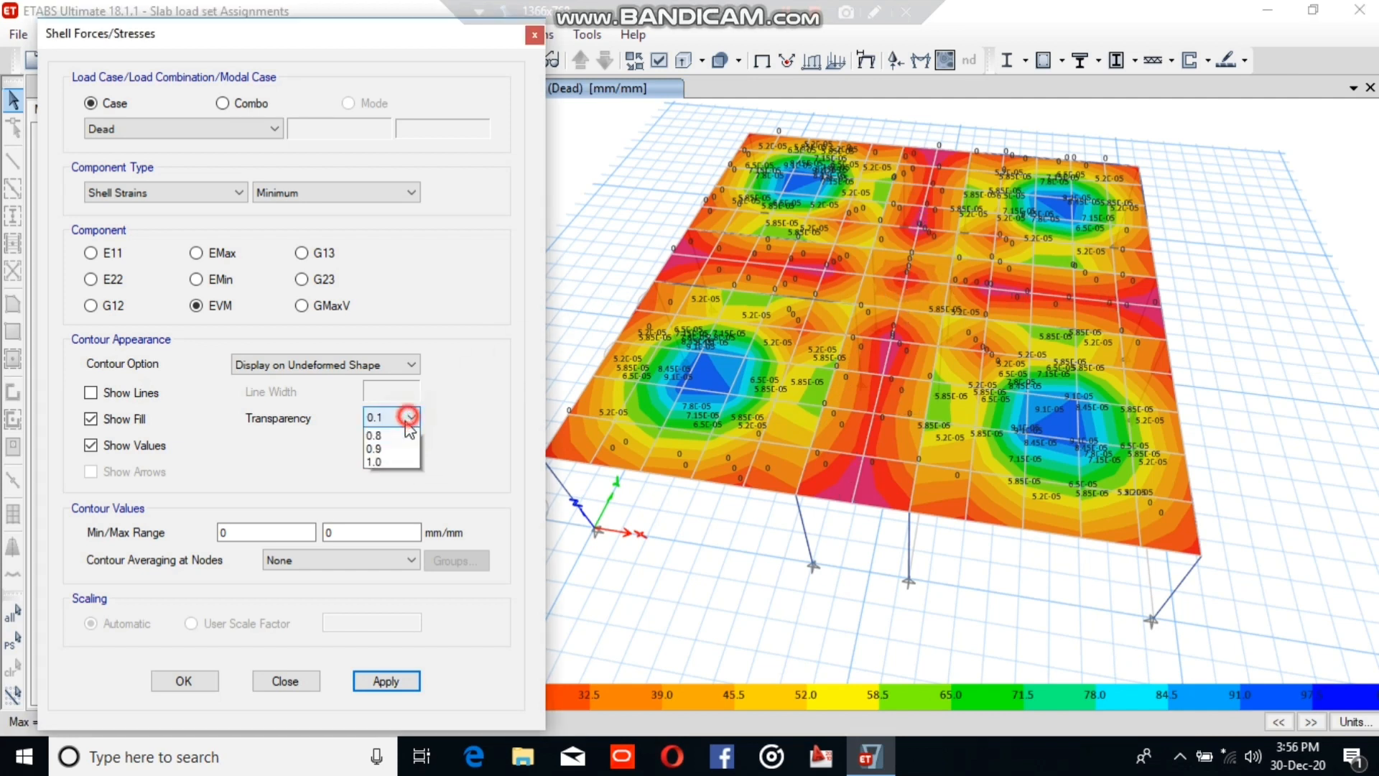
pyautogui.click(384, 458)
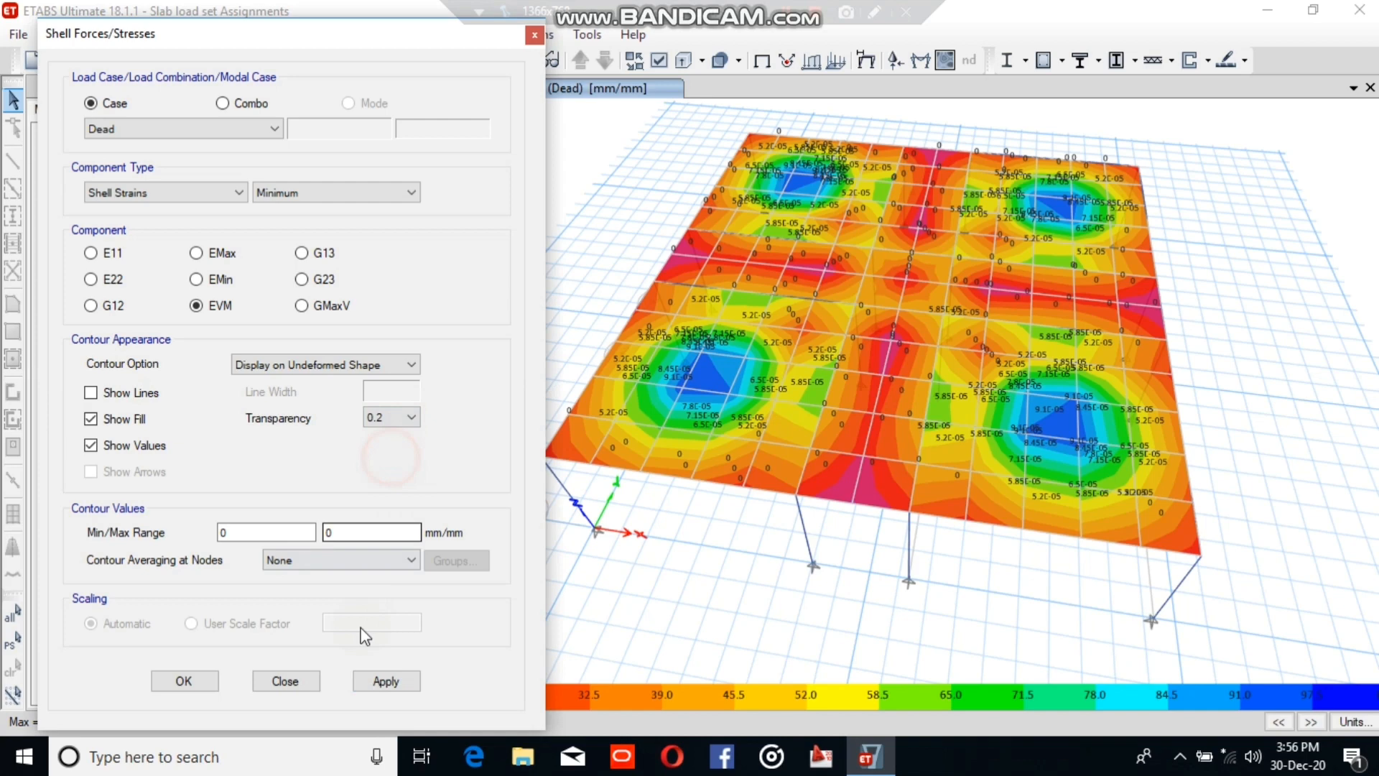
pyautogui.click(380, 682)
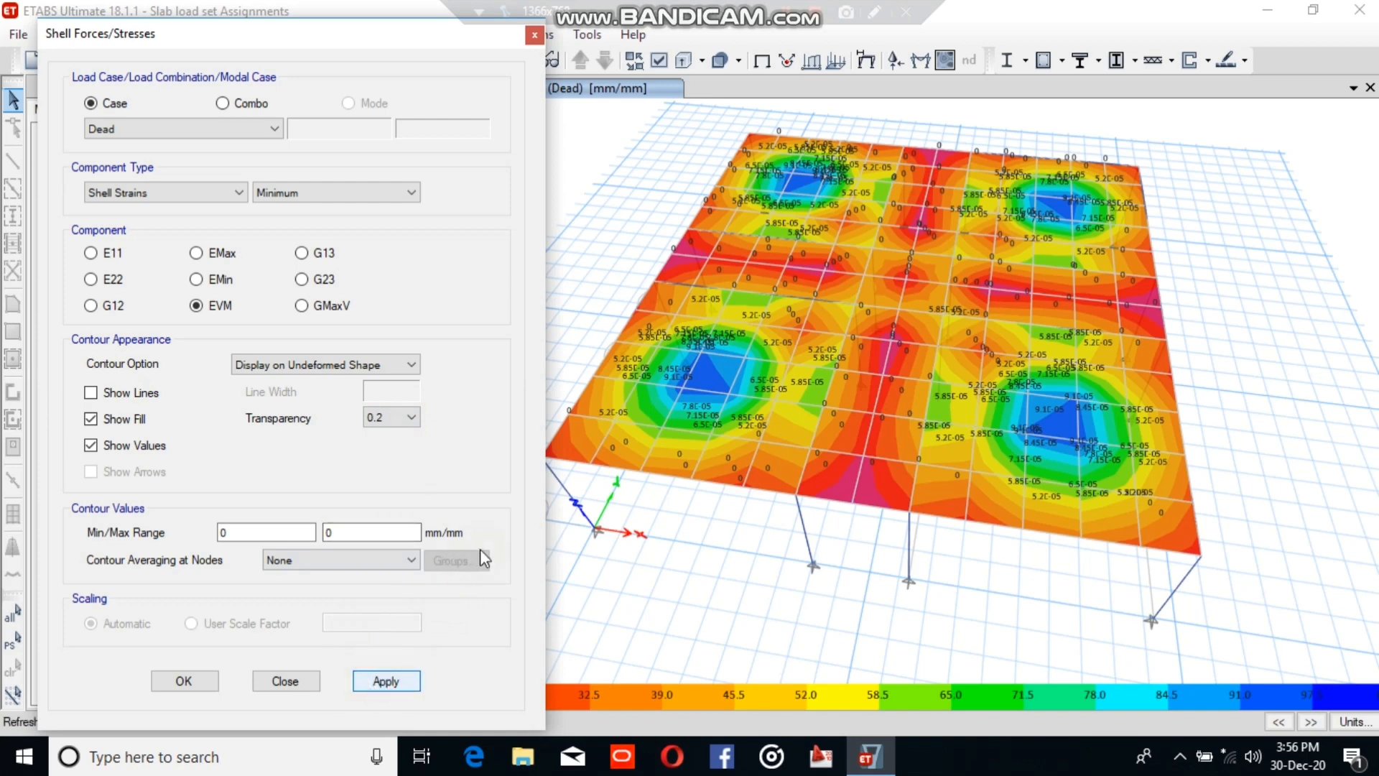
pyautogui.click(684, 459)
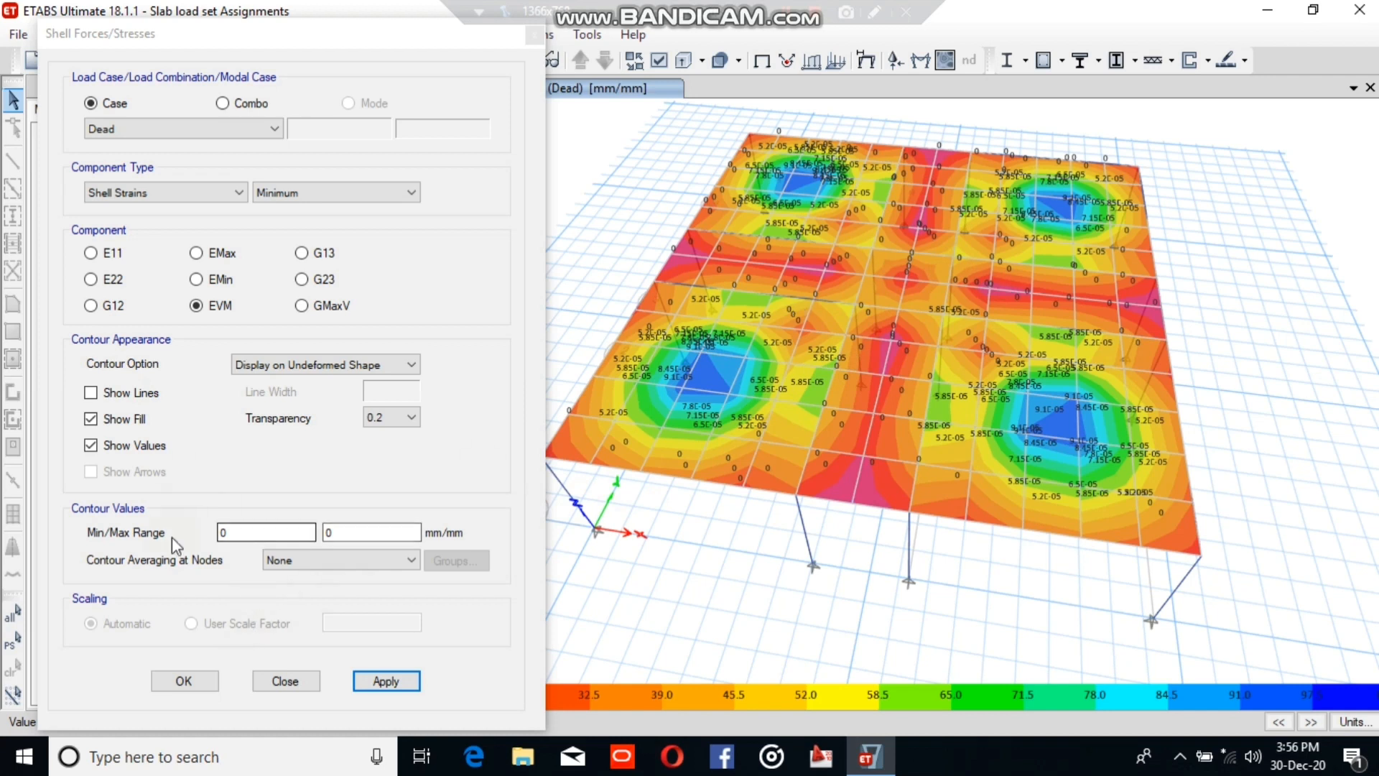
# Step: Try to display the EVM strain contours with values only, without lines or fill
pyautogui.click(90, 392)
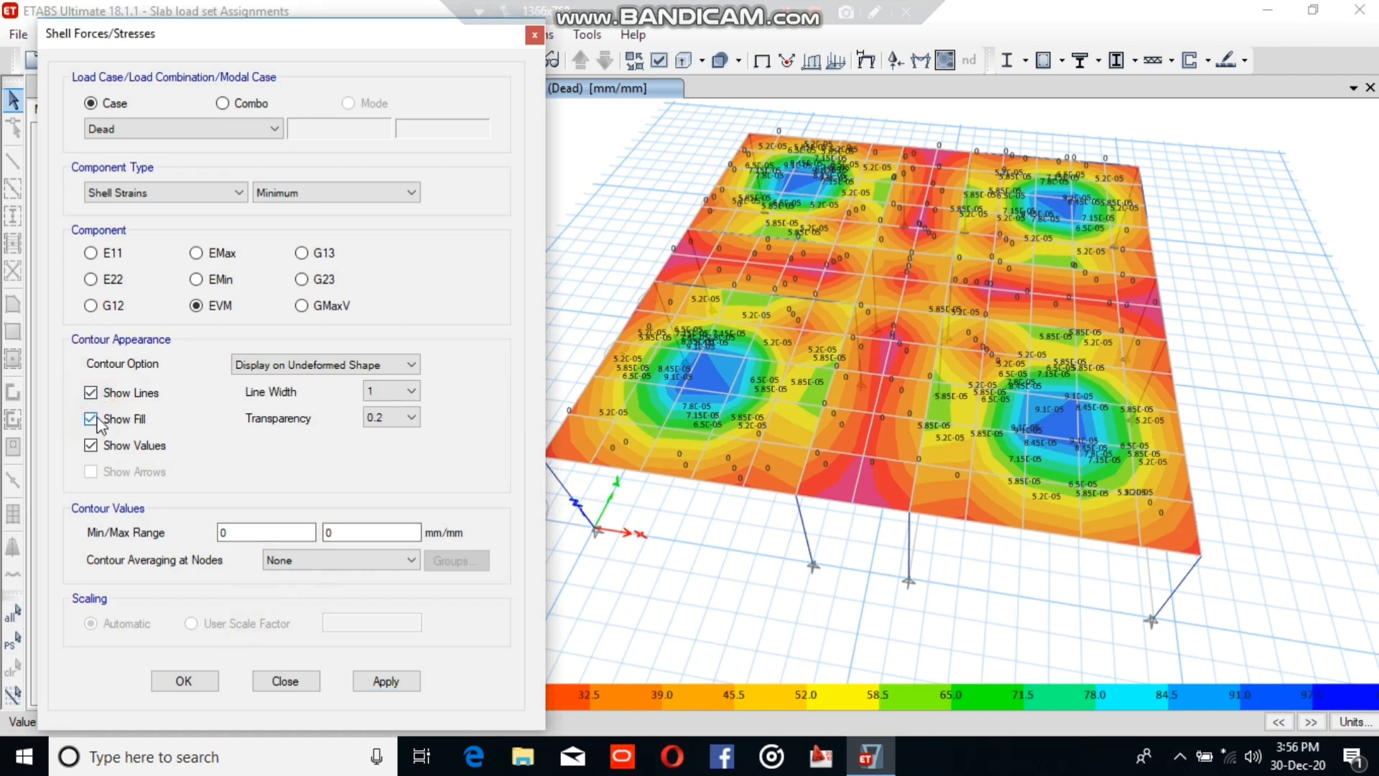
pyautogui.click(91, 419)
pyautogui.click(91, 393)
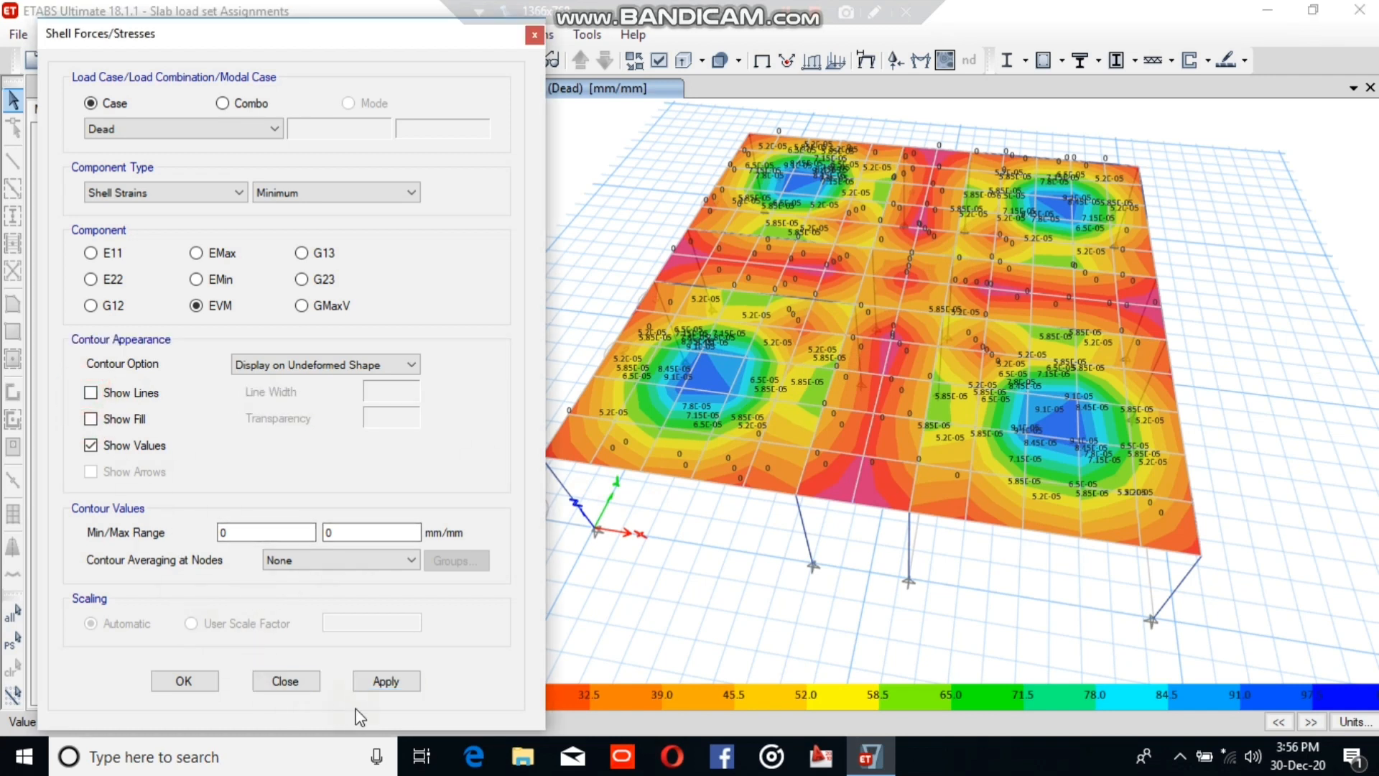
pyautogui.click(386, 681)
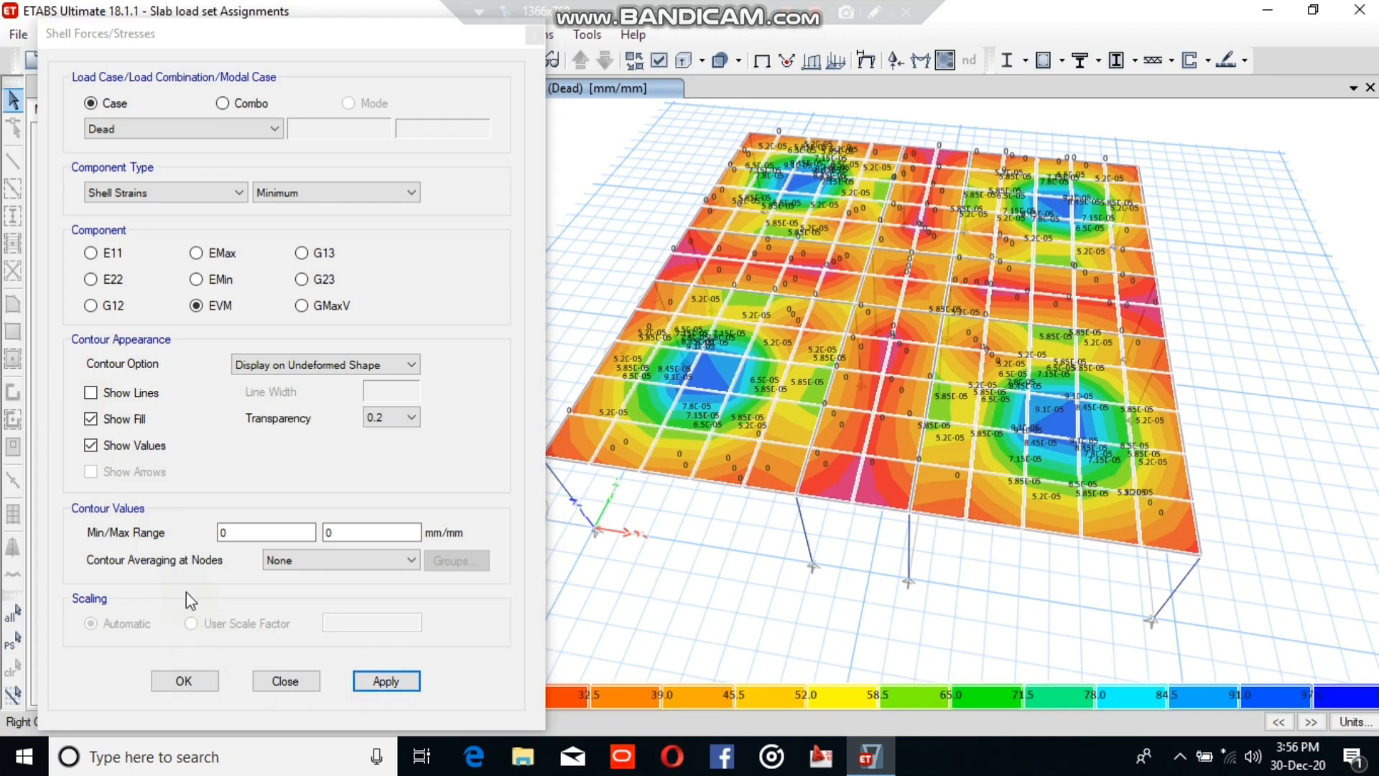
# Step: Show the EVM strain contours as lines with values instead of fill, using a line width of 0
pyautogui.click(90, 392)
pyautogui.click(90, 419)
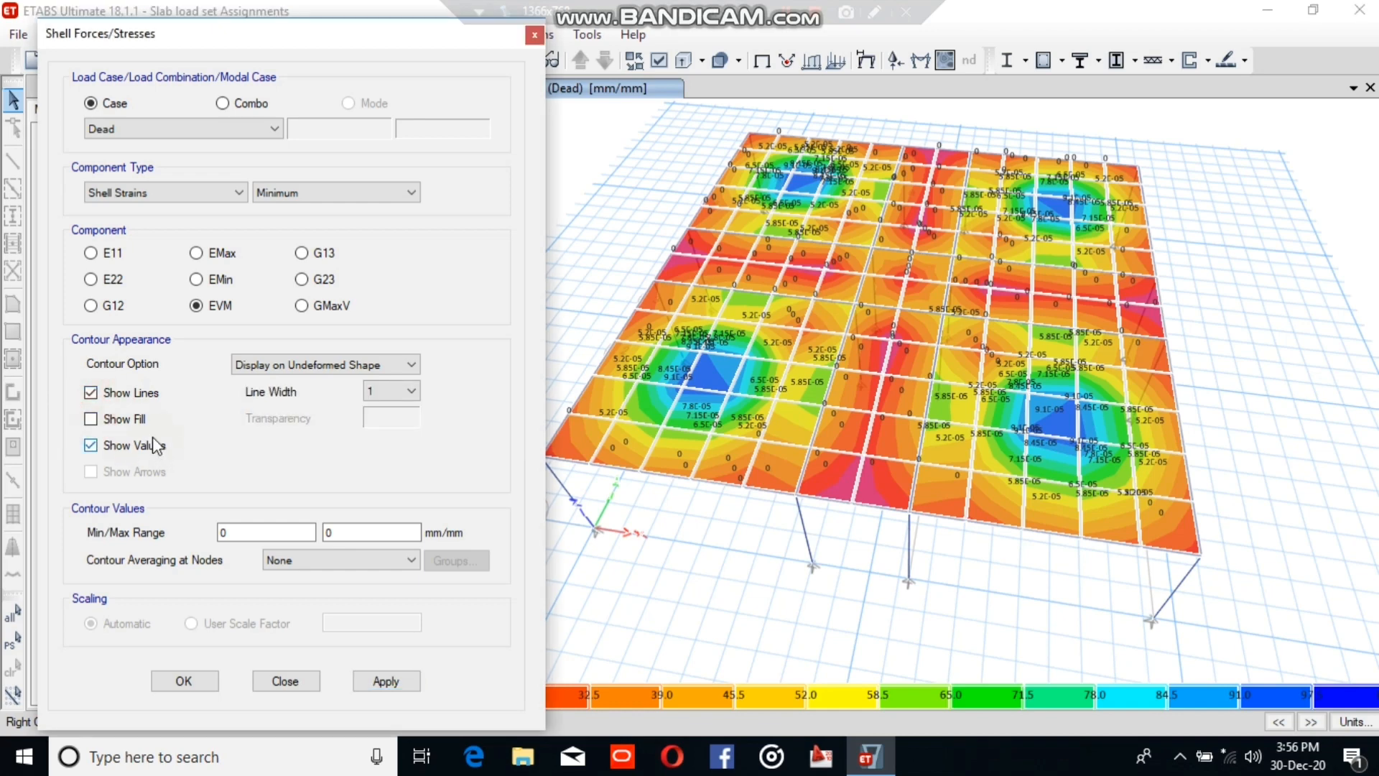
pyautogui.click(412, 394)
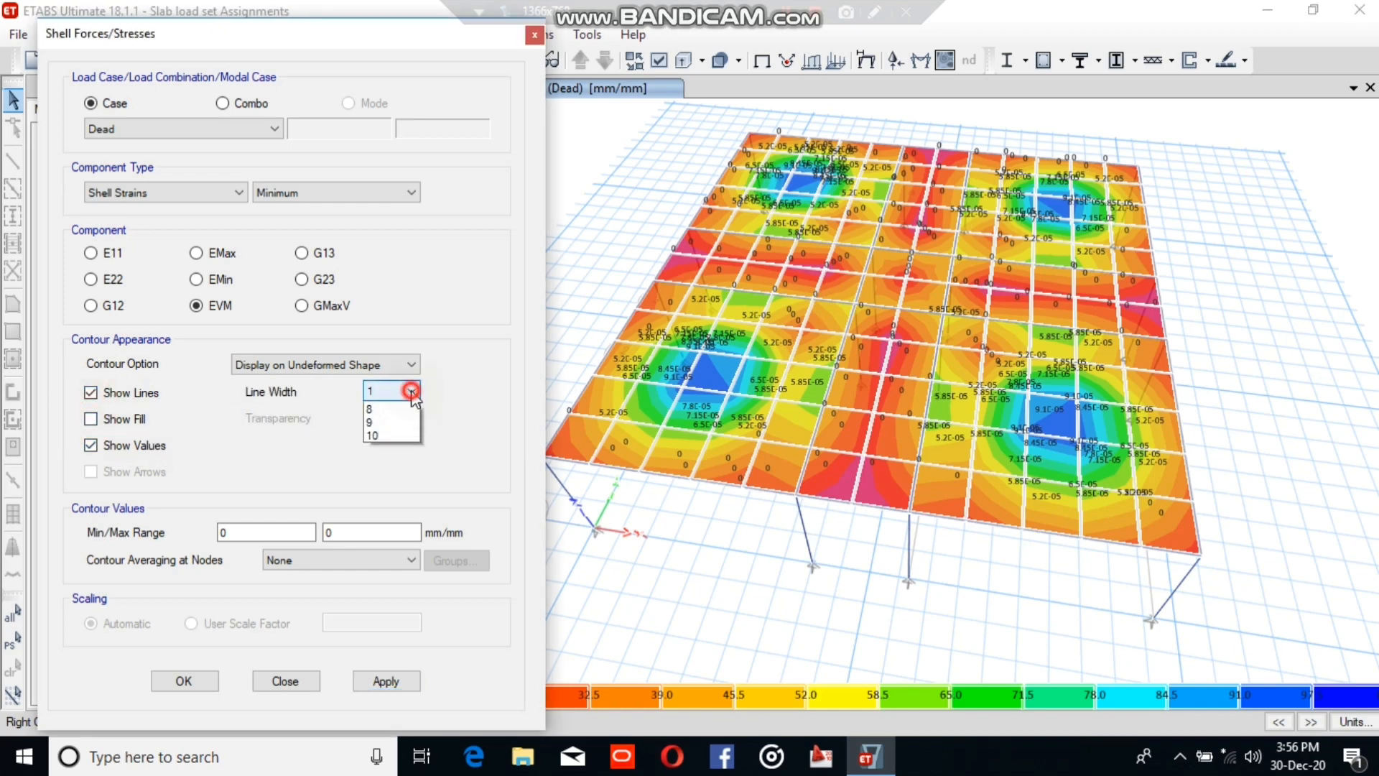
pyautogui.click(381, 405)
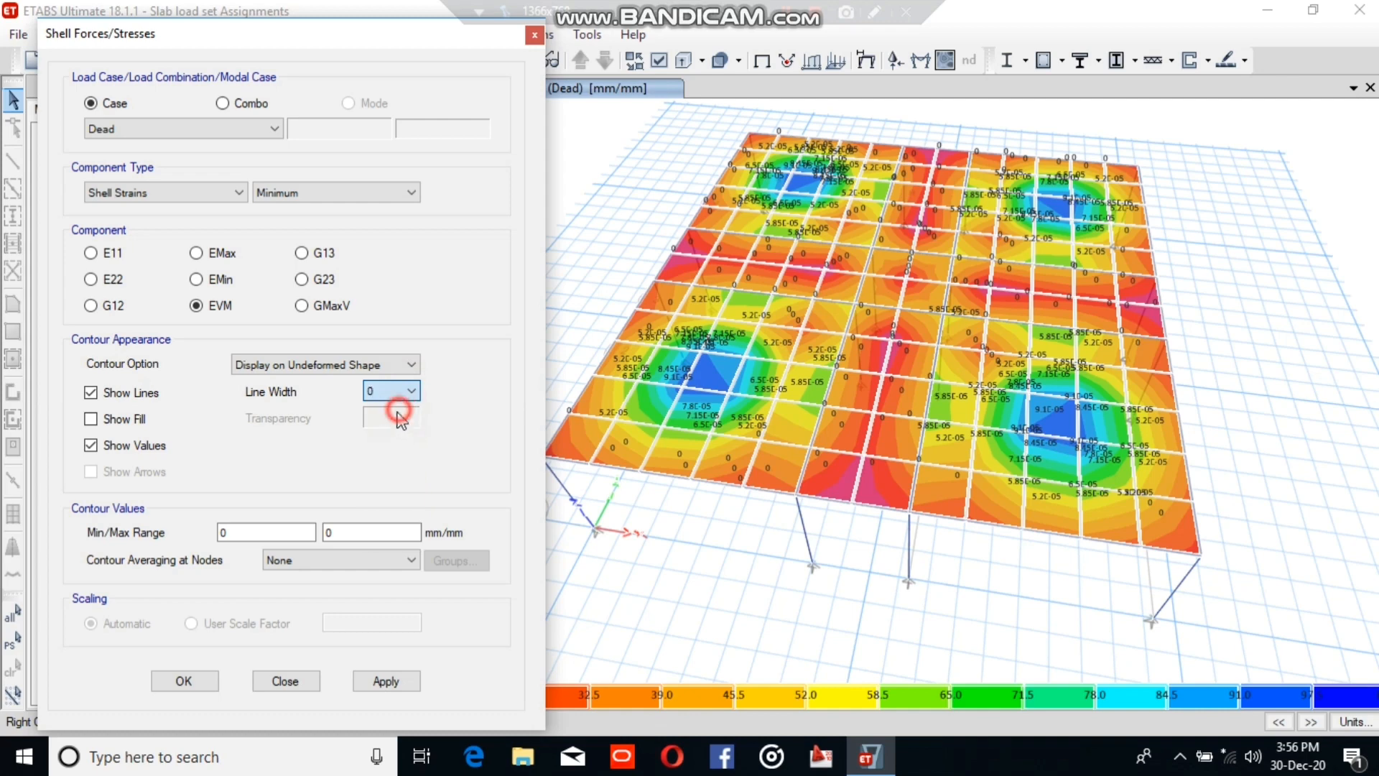
pyautogui.click(384, 680)
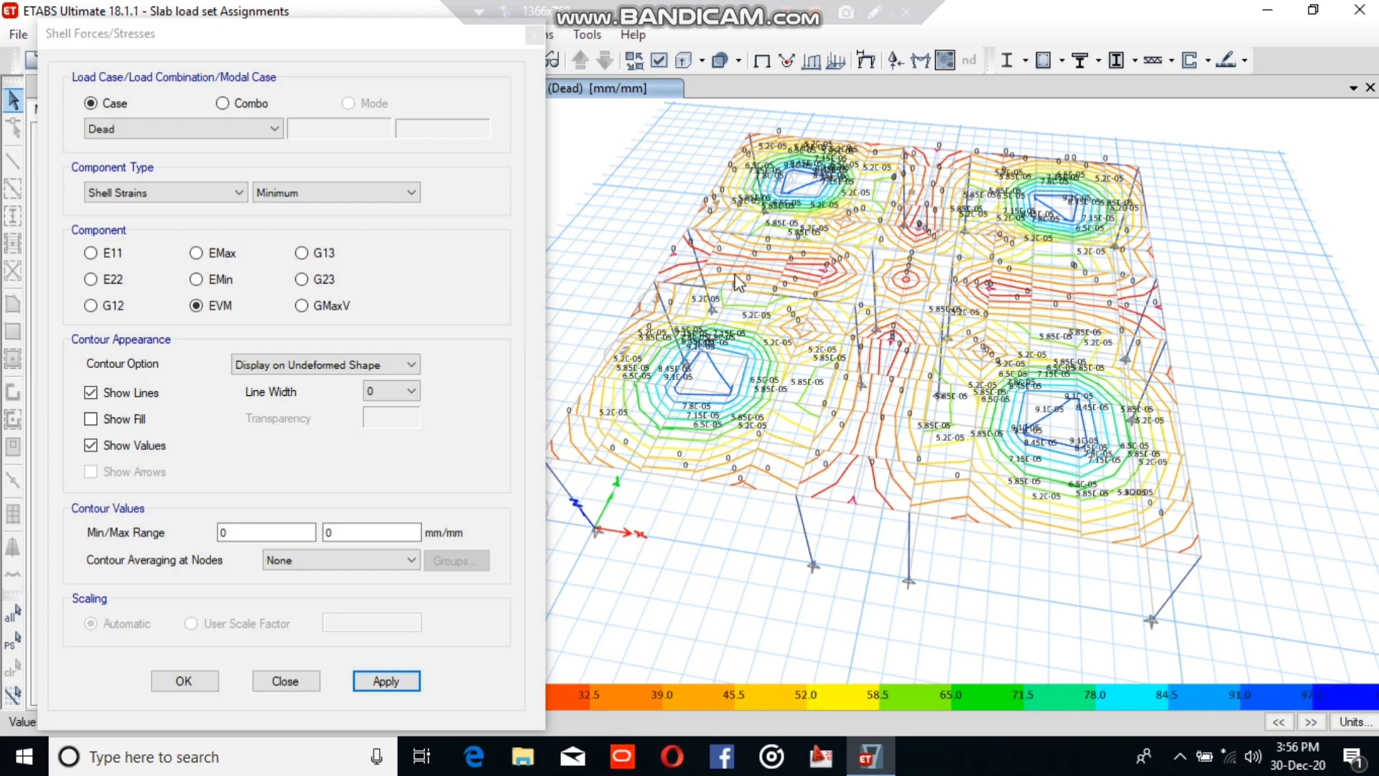
pyautogui.scroll(2, 693, 426)
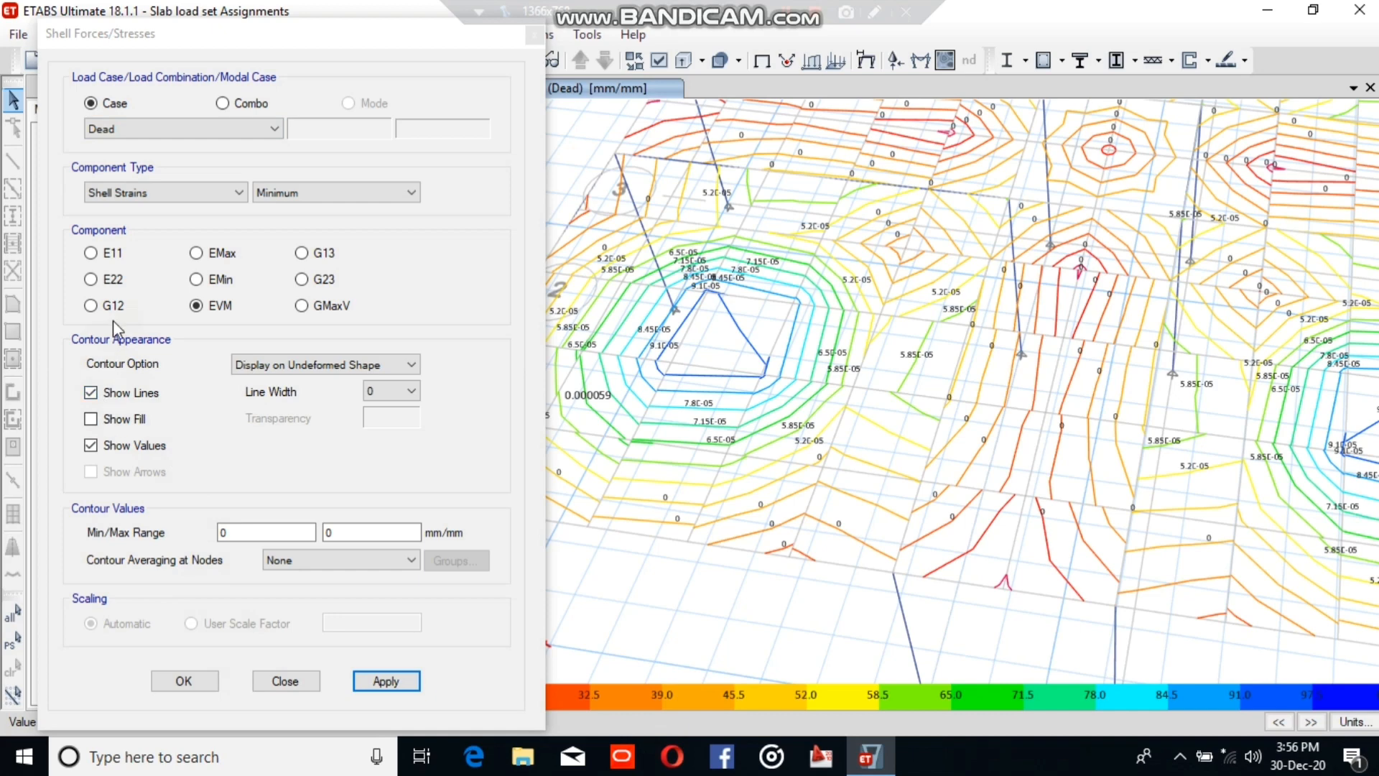
# Step: Switch the slab contours to Shell Stresses and apply the Minimum S22 component for the Dead load case
pyautogui.click(135, 192)
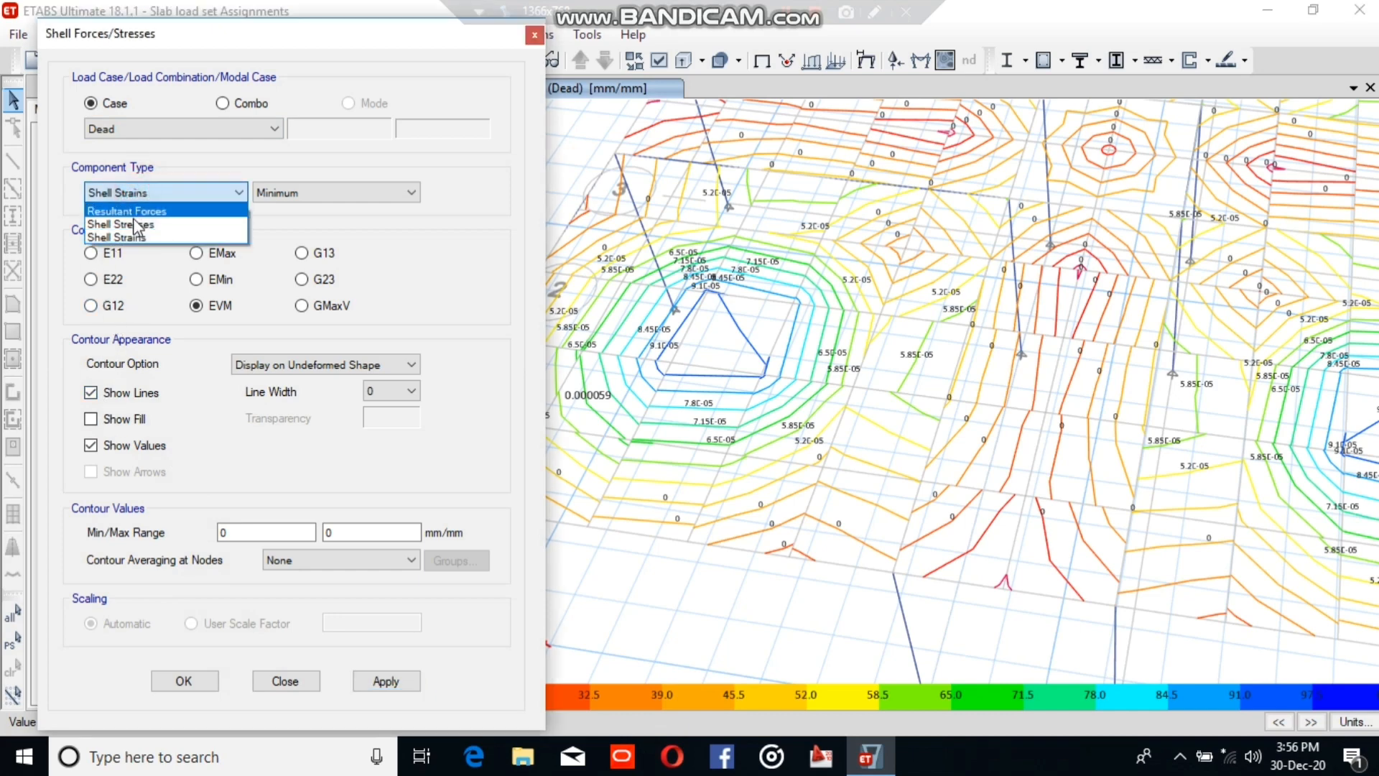
pyautogui.click(137, 224)
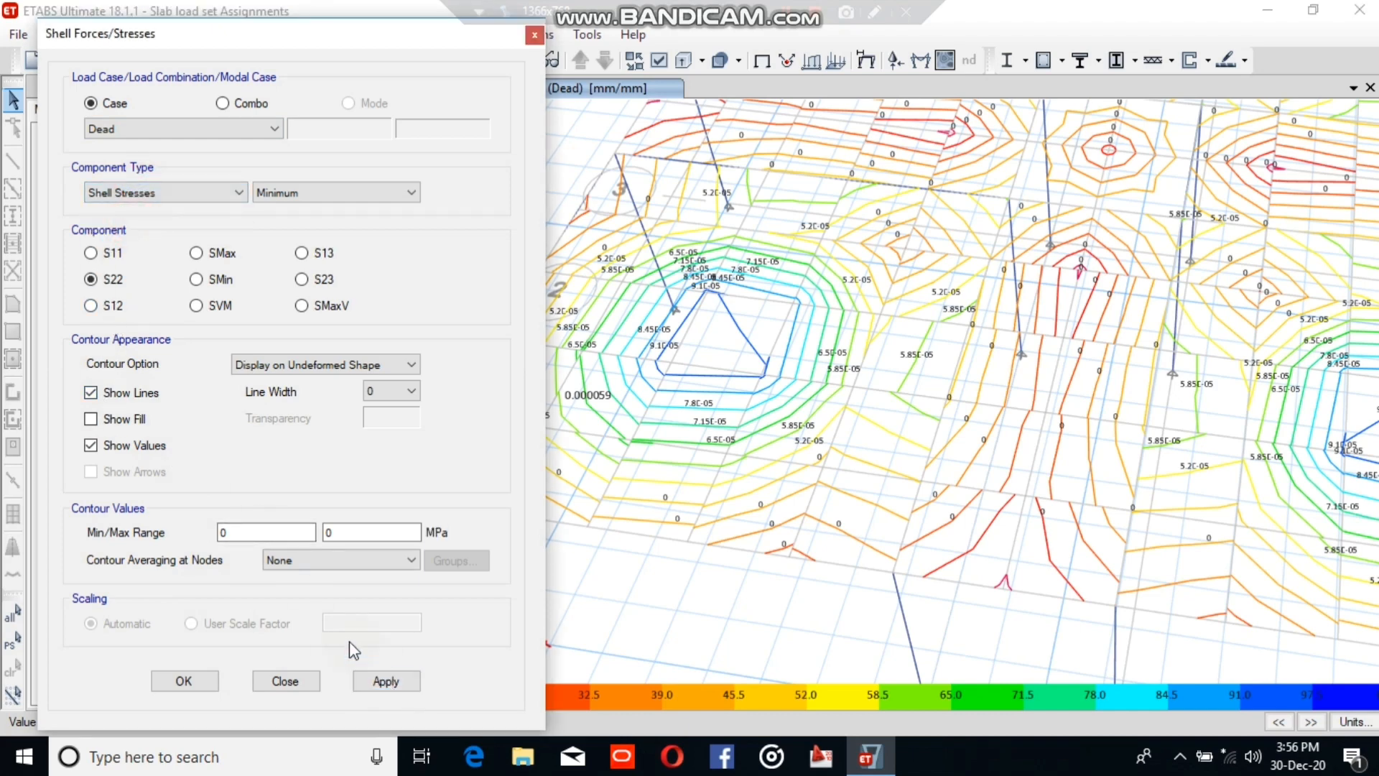
pyautogui.click(381, 682)
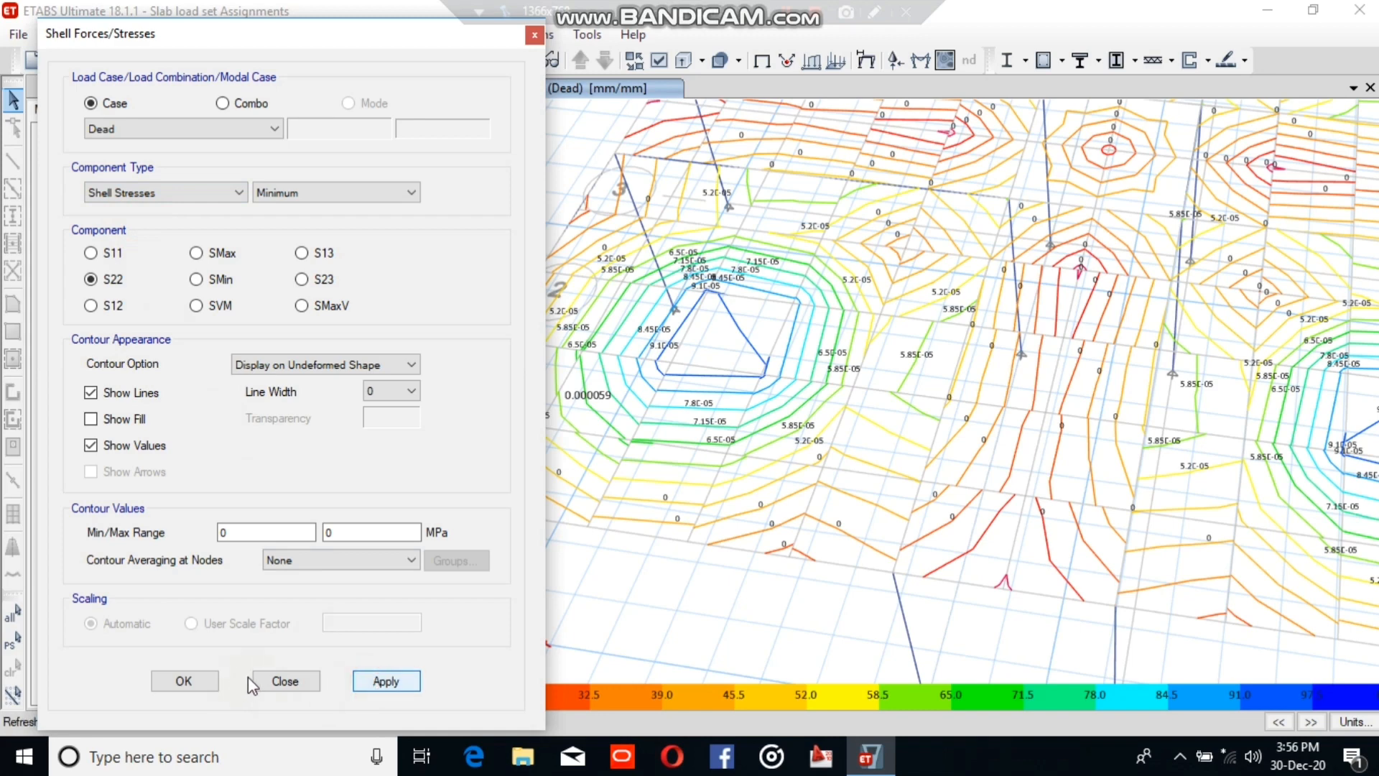
pyautogui.scroll(-5, 766, 507)
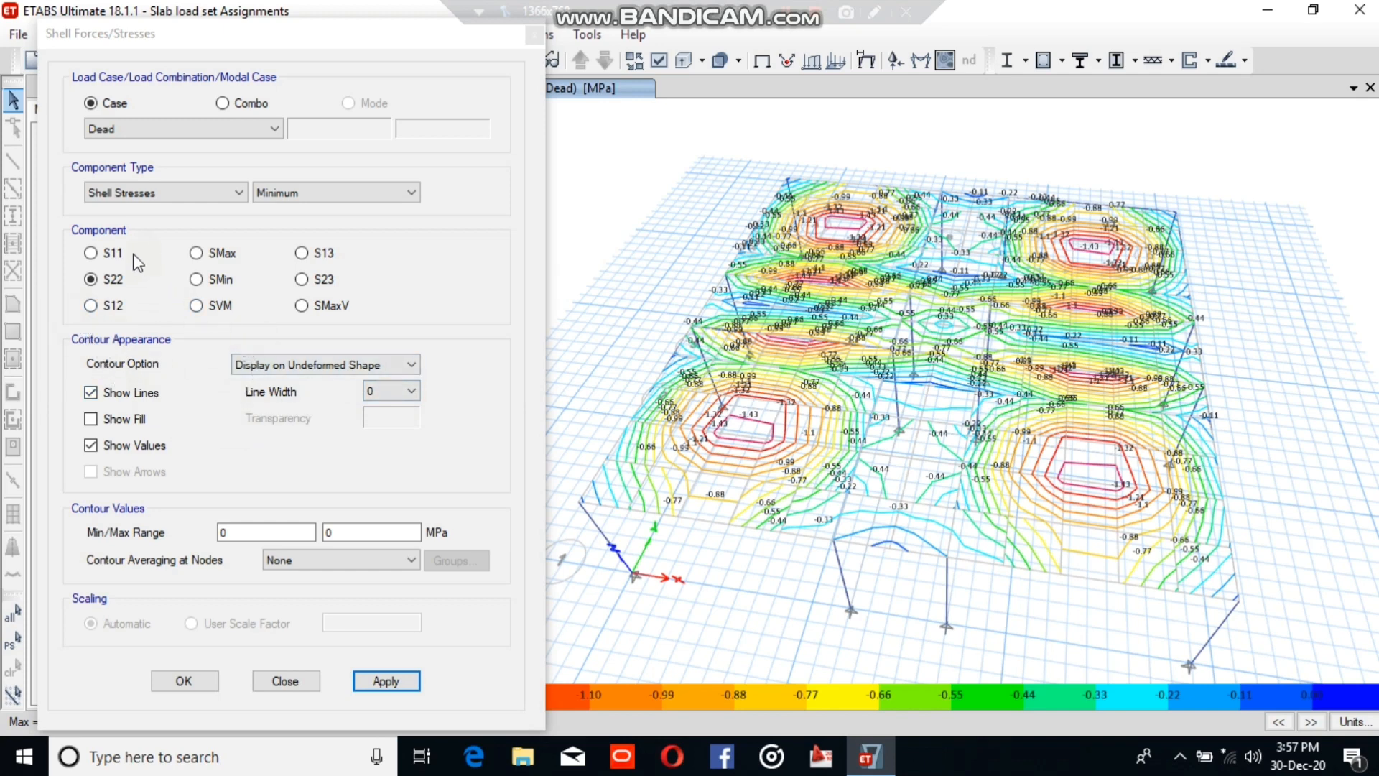
# Step: Change the component type to Resultant Forces with M11 and open the contour display shape options
pyautogui.click(179, 194)
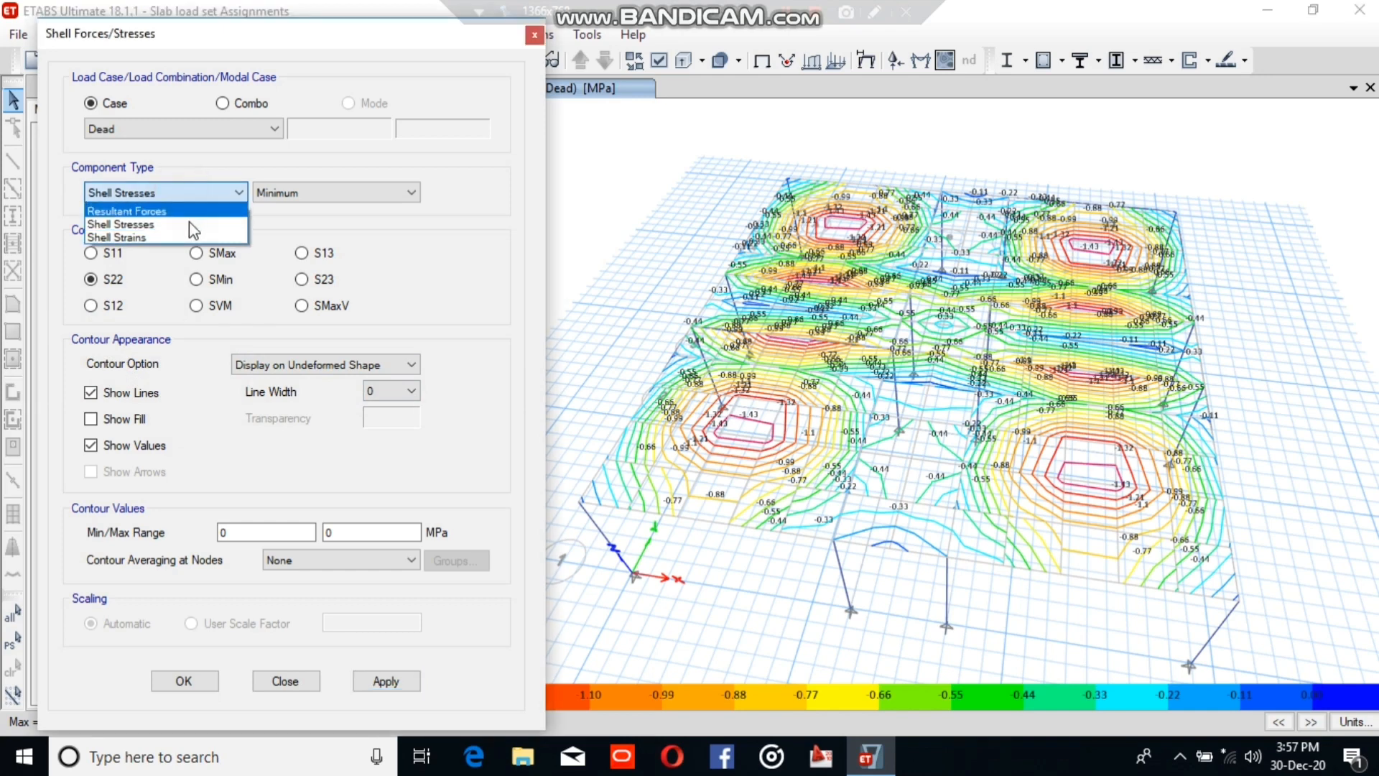
pyautogui.click(293, 196)
pyautogui.click(239, 194)
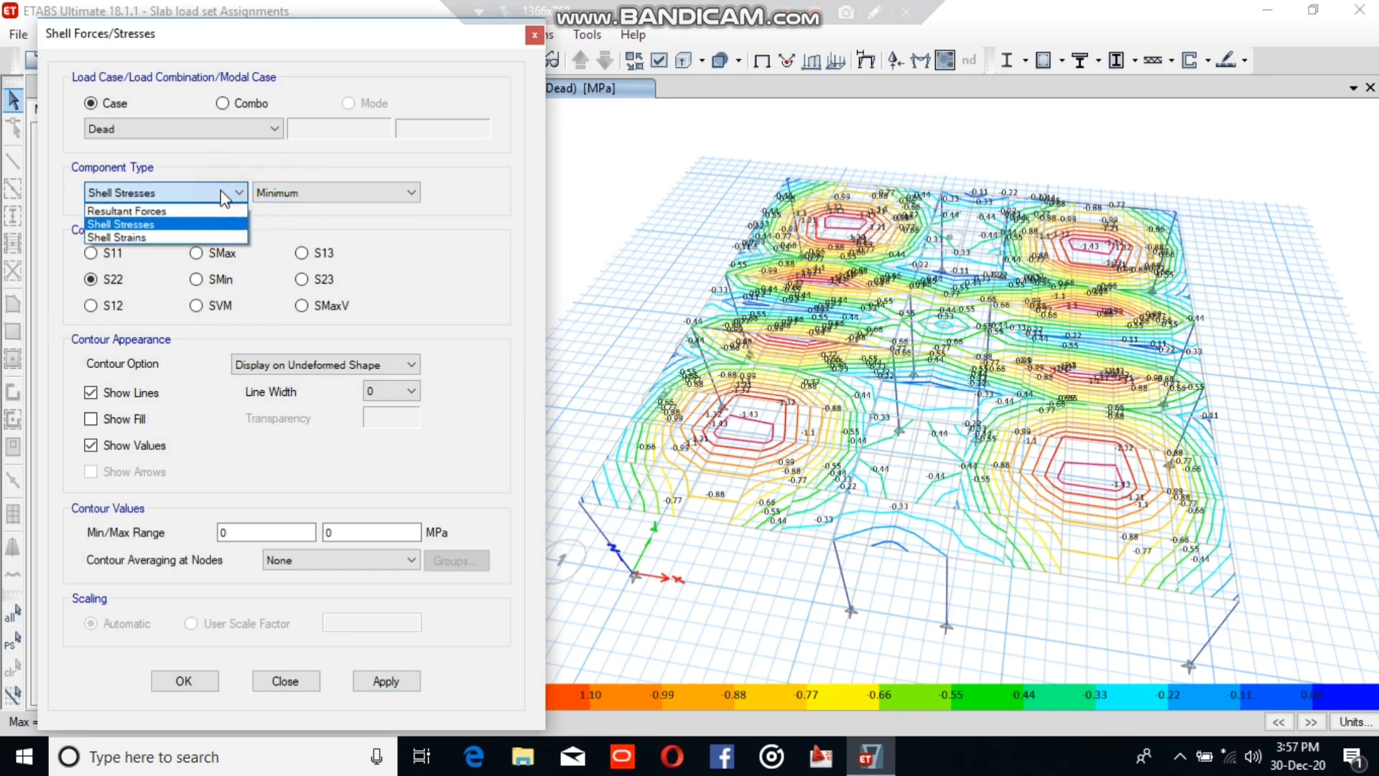
pyautogui.click(204, 208)
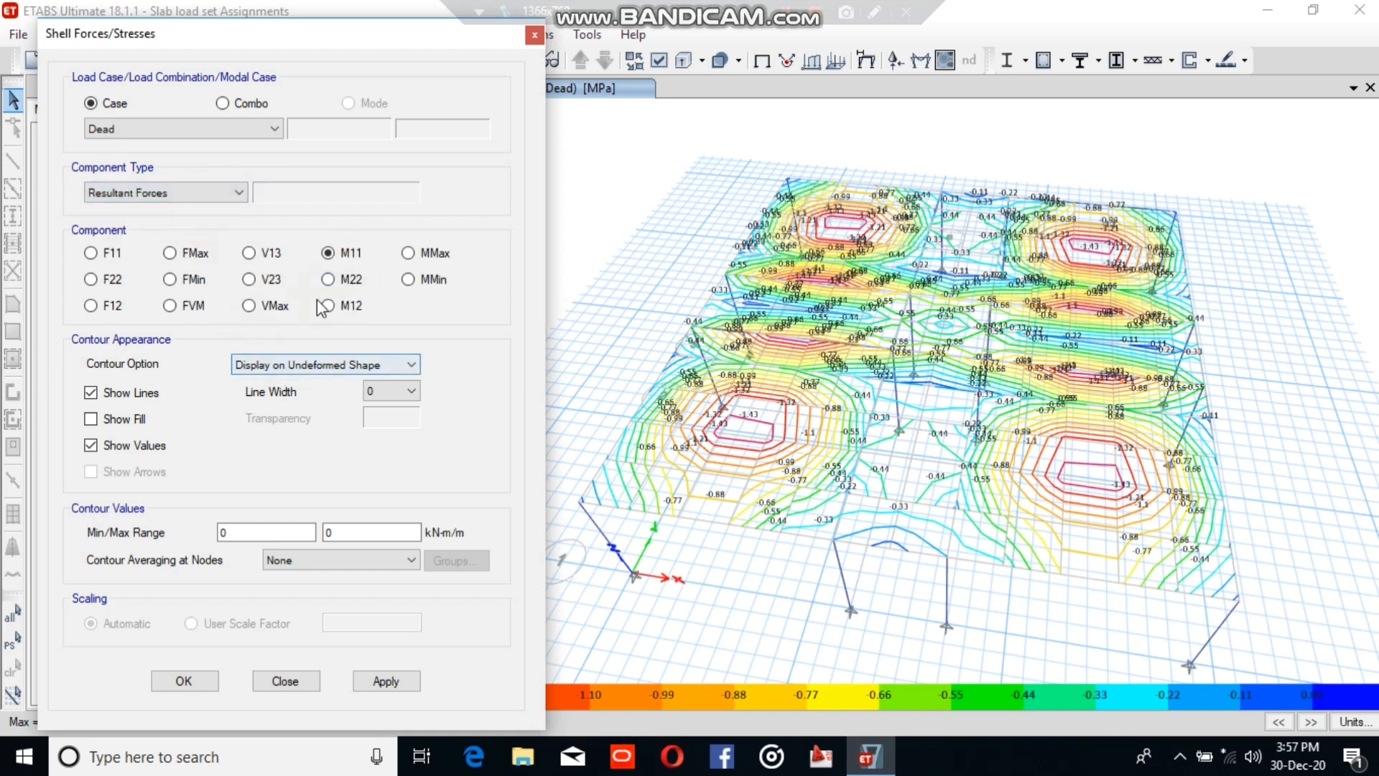
pyautogui.click(411, 365)
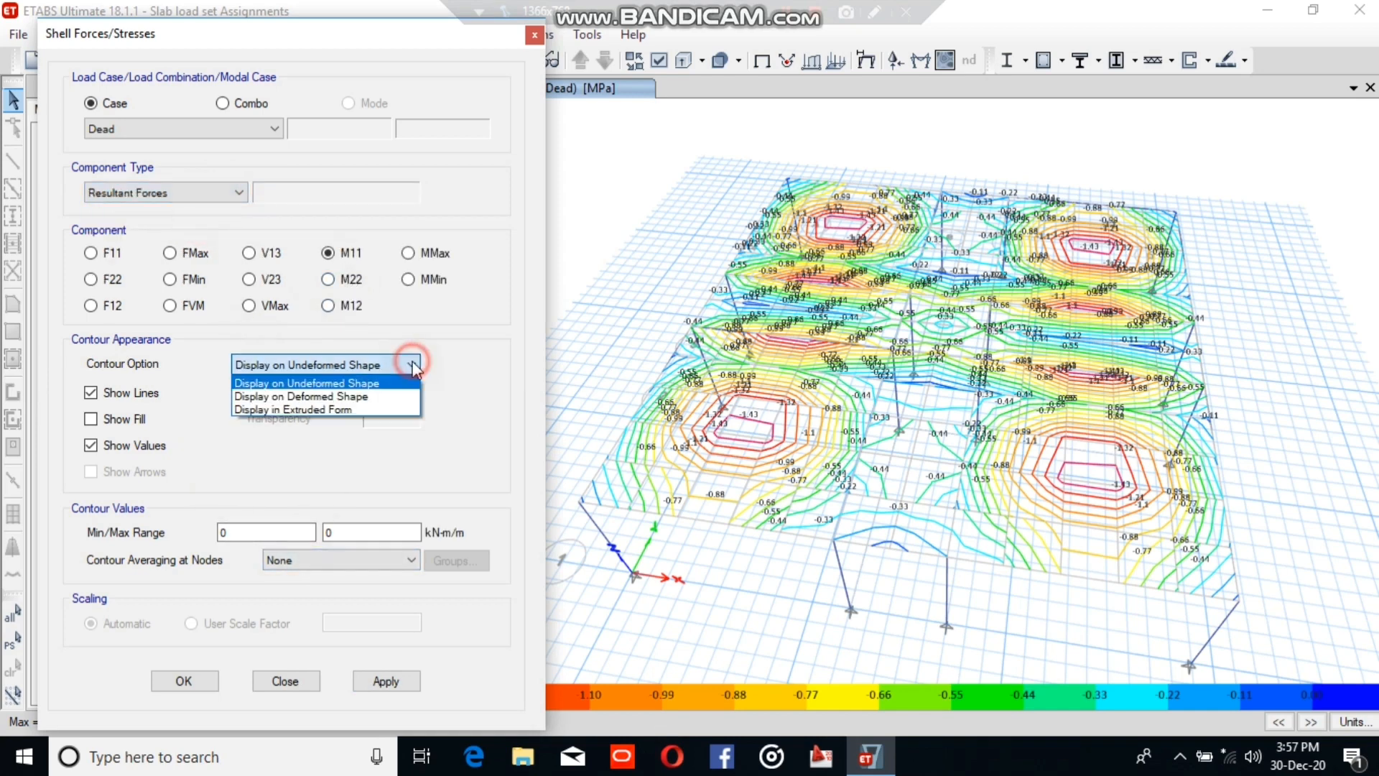